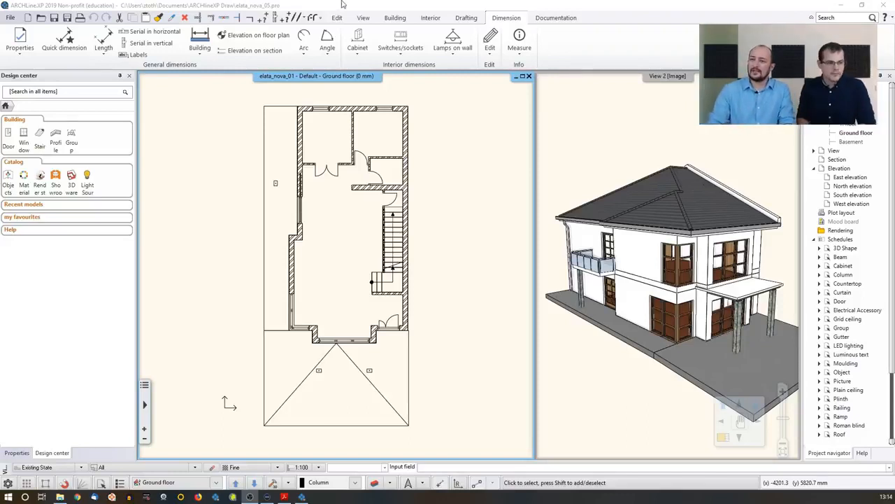
- Start defining a new section on the ground floor plan and enable its partial section view option
{"action": "left_click", "coordinate": [536, 21]}
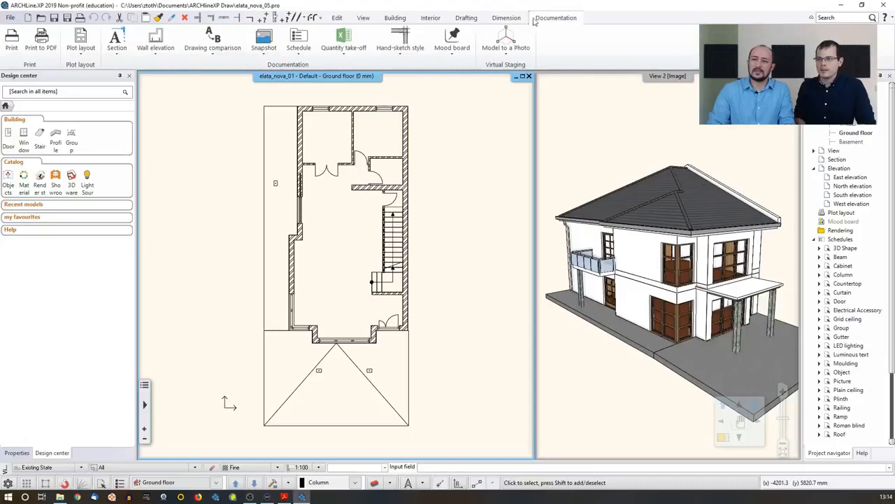
{"action": "left_click", "coordinate": [114, 50]}
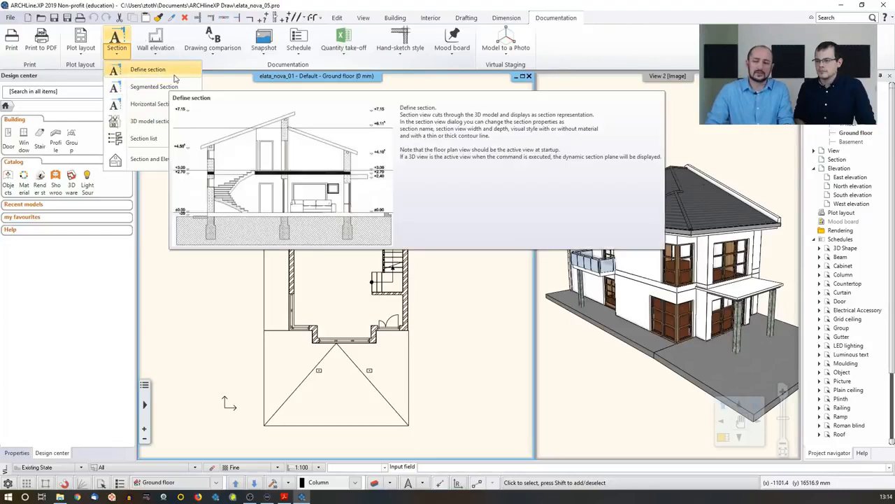
{"action": "left_click", "coordinate": [172, 75]}
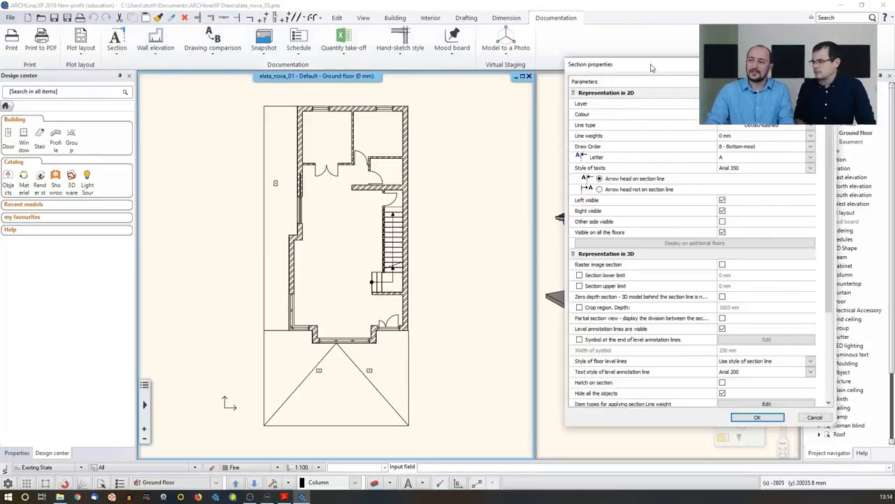
{"action": "left_click_drag", "start_coordinate": [650, 66], "coordinate": [569, 65]}
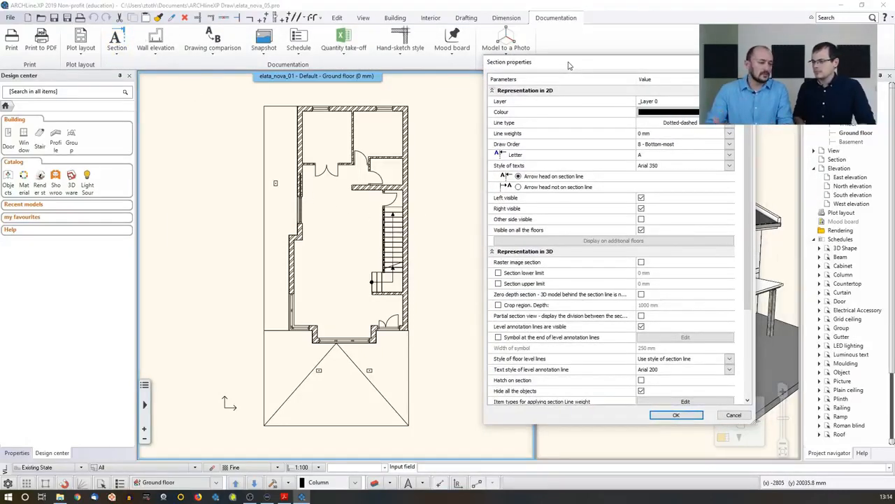
{"action": "left_click_drag", "start_coordinate": [568, 65], "coordinate": [491, 64]}
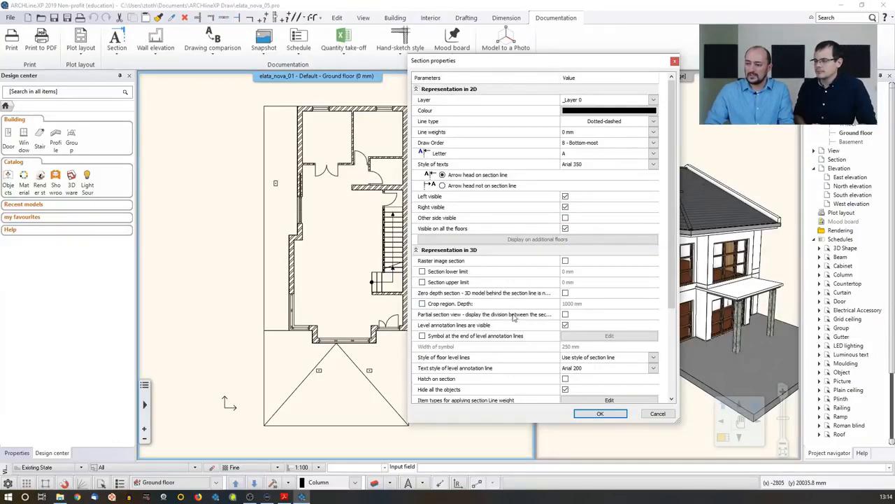
{"action": "left_click", "coordinate": [567, 317]}
{"action": "left_click", "coordinate": [545, 316]}
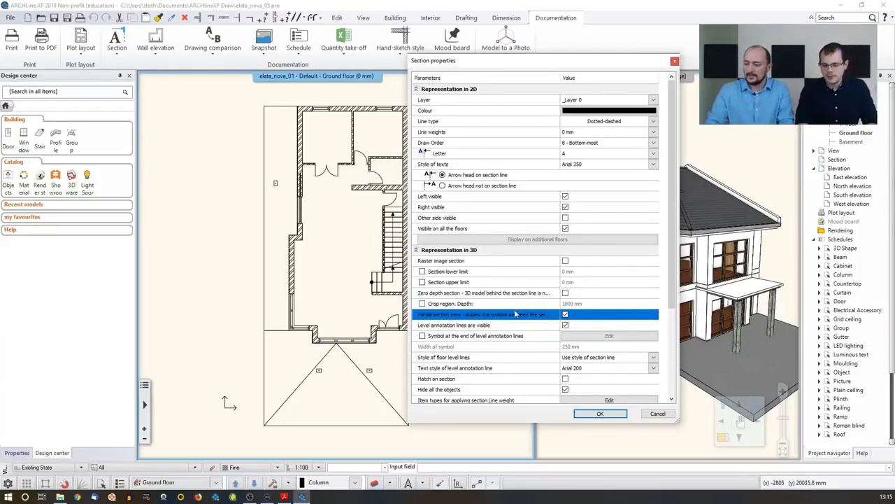
- Enable hatch on section in the section properties and accept the settings
{"action": "scroll", "coordinate": [529, 310], "scroll_direction": "down", "scroll_amount": 1}
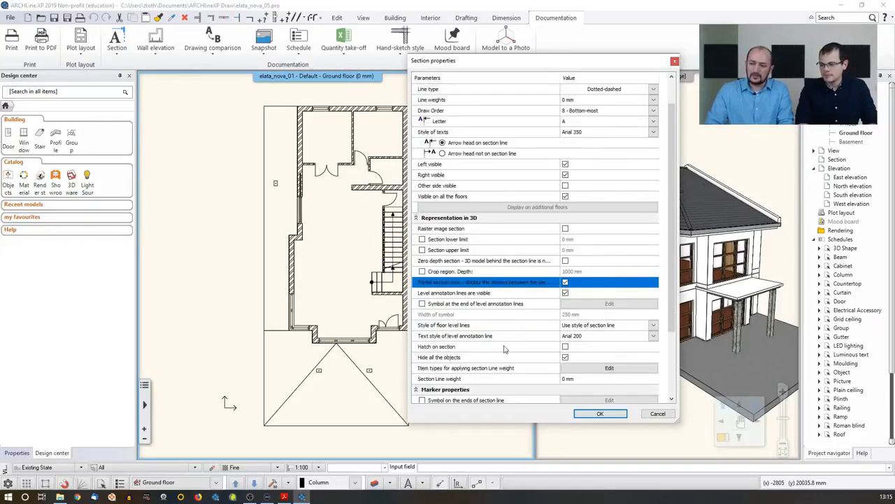
{"action": "left_click", "coordinate": [565, 347]}
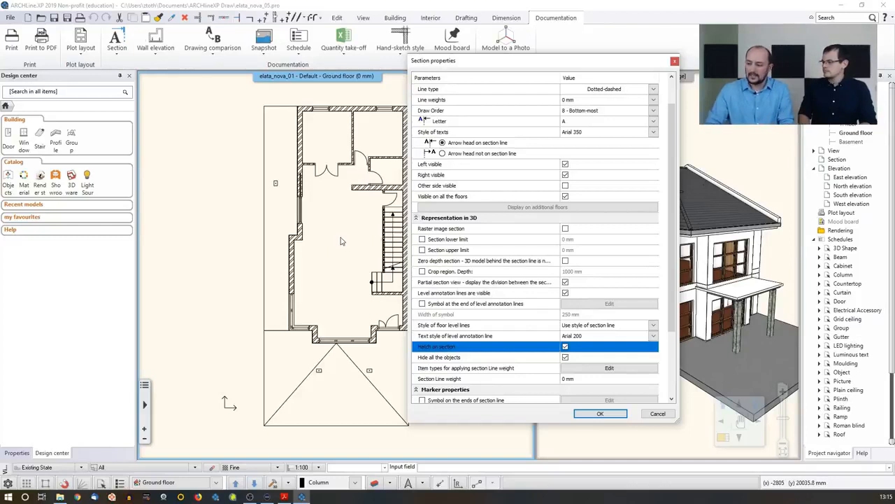
{"action": "left_click", "coordinate": [566, 357]}
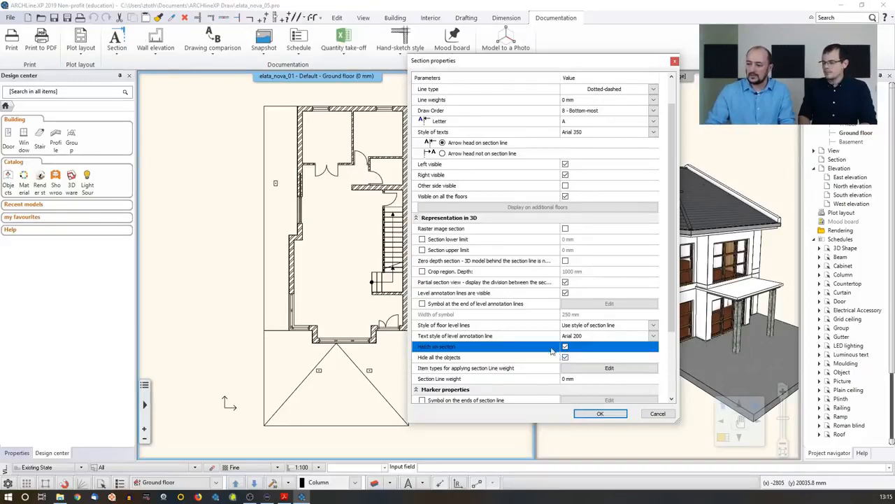
{"action": "scroll", "coordinate": [549, 348], "scroll_direction": "down", "scroll_amount": 1}
{"action": "scroll", "coordinate": [549, 349], "scroll_direction": "down", "scroll_amount": 2}
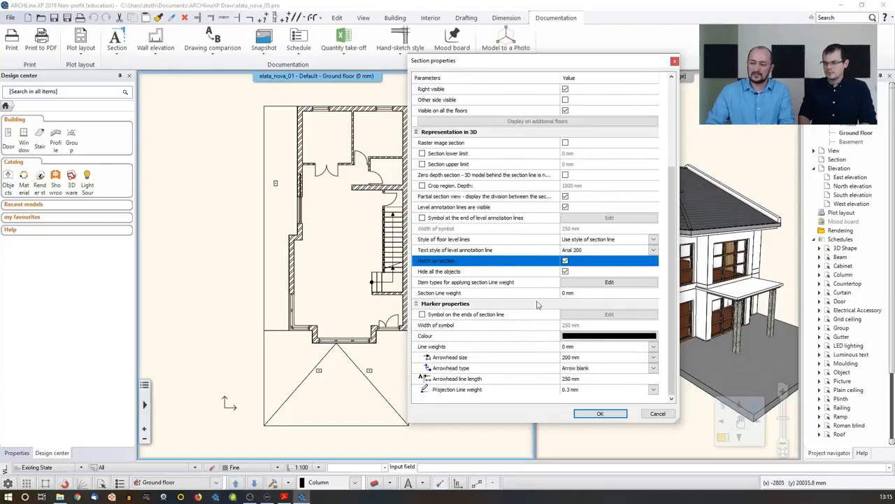
{"action": "scroll", "coordinate": [541, 325], "scroll_direction": "up", "scroll_amount": 1}
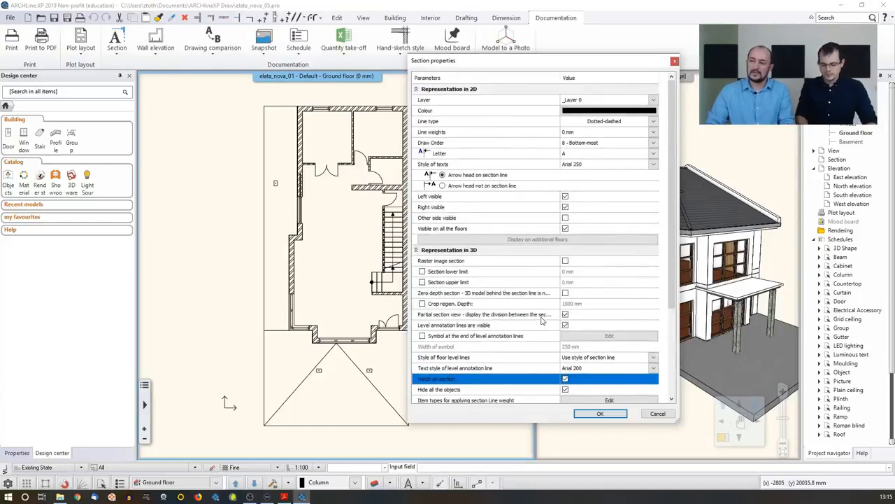
{"action": "scroll", "coordinate": [542, 321], "scroll_direction": "up", "scroll_amount": 1}
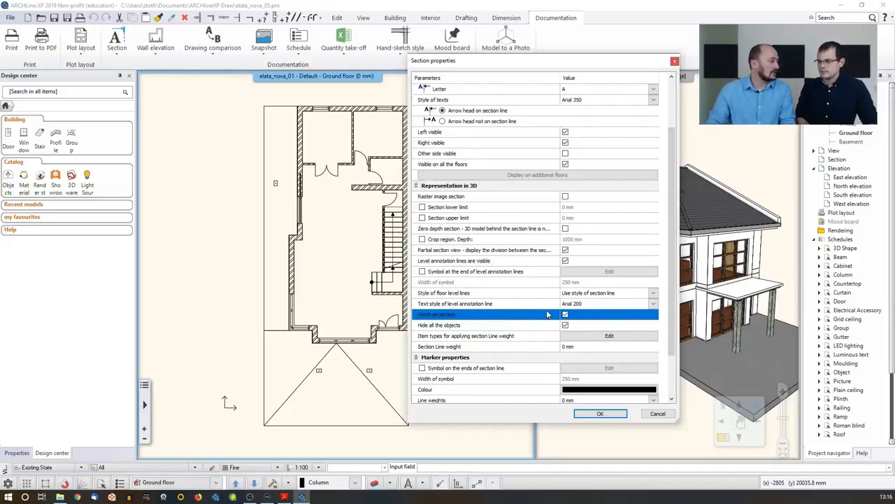
{"action": "left_click", "coordinate": [600, 413]}
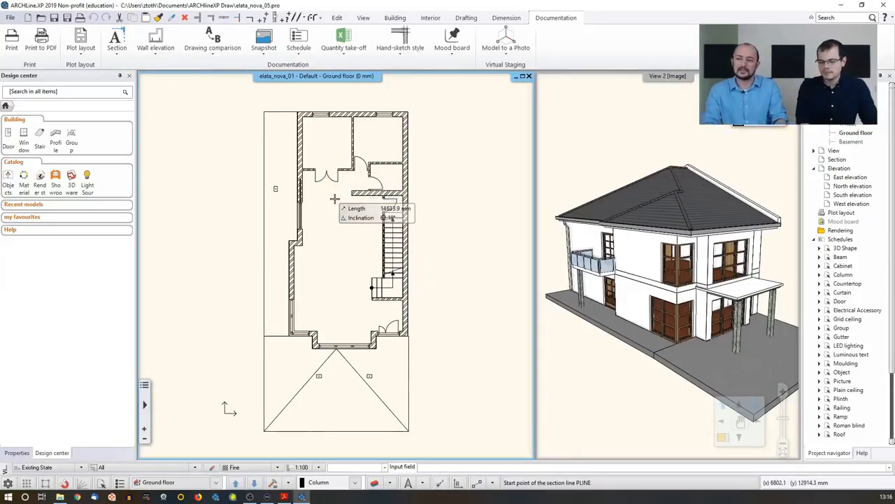
- Draw a vertical section line about 18,490 mm long through the house, looking towards the staircase, and generate the section view
{"action": "scroll", "coordinate": [334, 198], "scroll_direction": "up", "scroll_amount": 2}
{"action": "scroll", "coordinate": [334, 198], "scroll_direction": "down", "scroll_amount": 2}
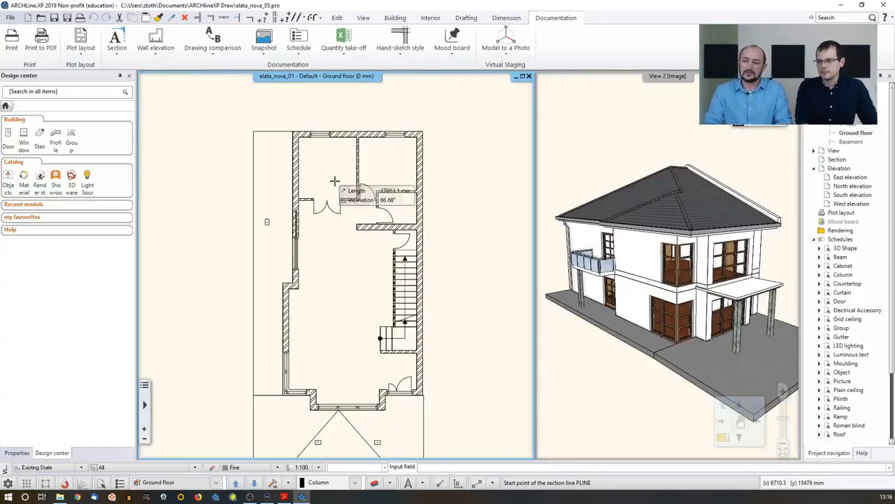
{"action": "left_click", "coordinate": [323, 107]}
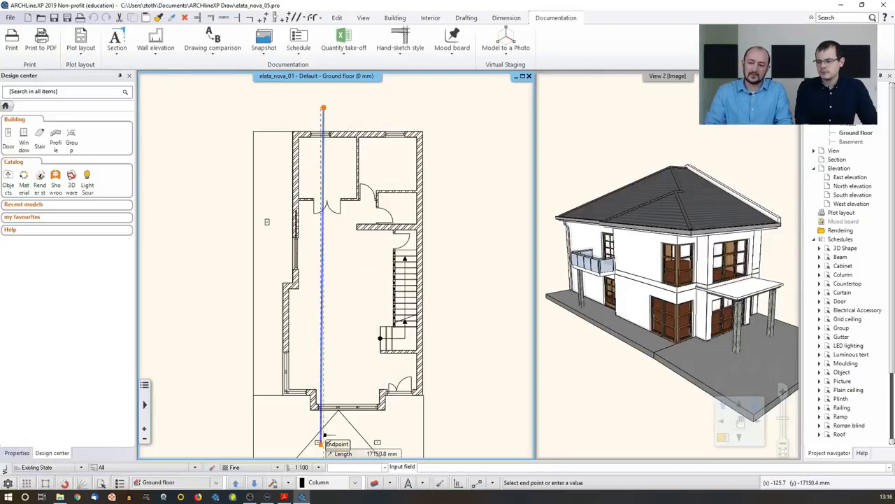
{"action": "scroll", "coordinate": [324, 433], "scroll_direction": "down", "scroll_amount": 1}
{"action": "middle_click_drag", "start_coordinate": [326, 424], "coordinate": [329, 398]}
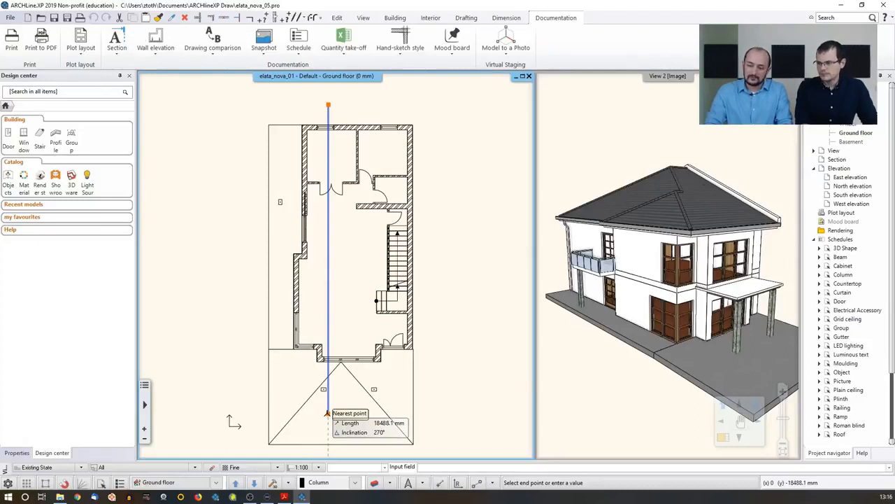
{"action": "left_click", "coordinate": [327, 412]}
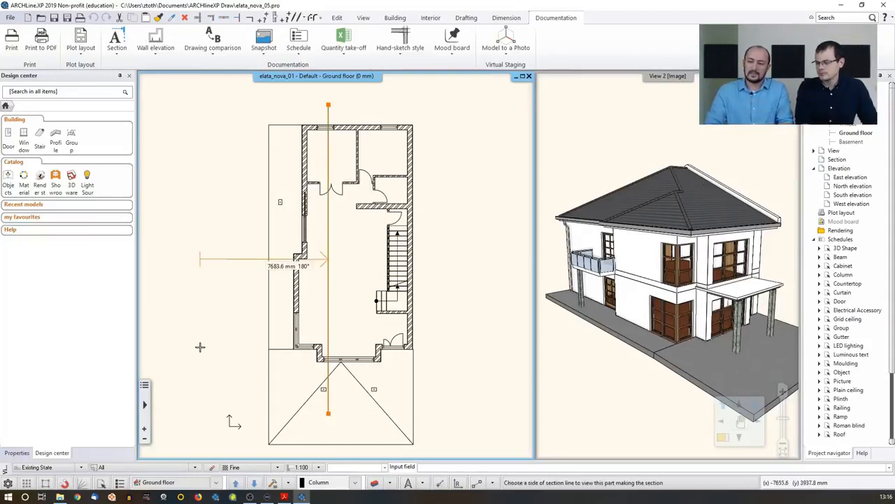
{"action": "left_click", "coordinate": [265, 299]}
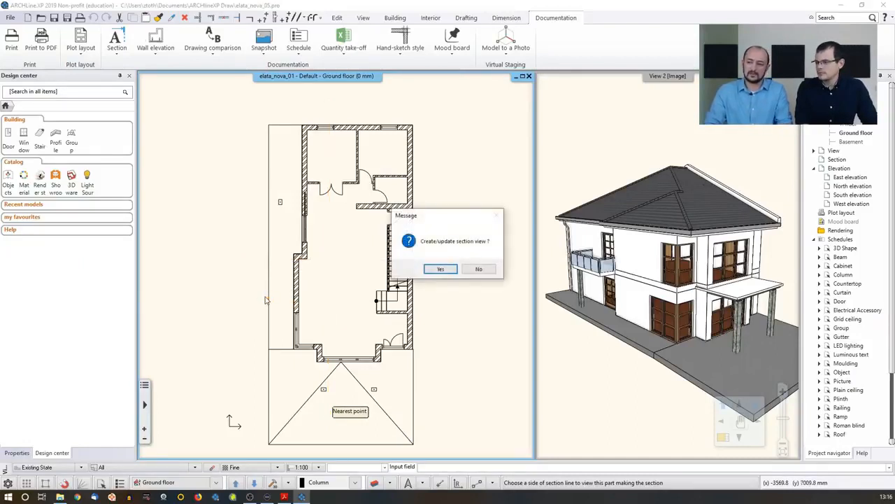
{"action": "left_click", "coordinate": [440, 270]}
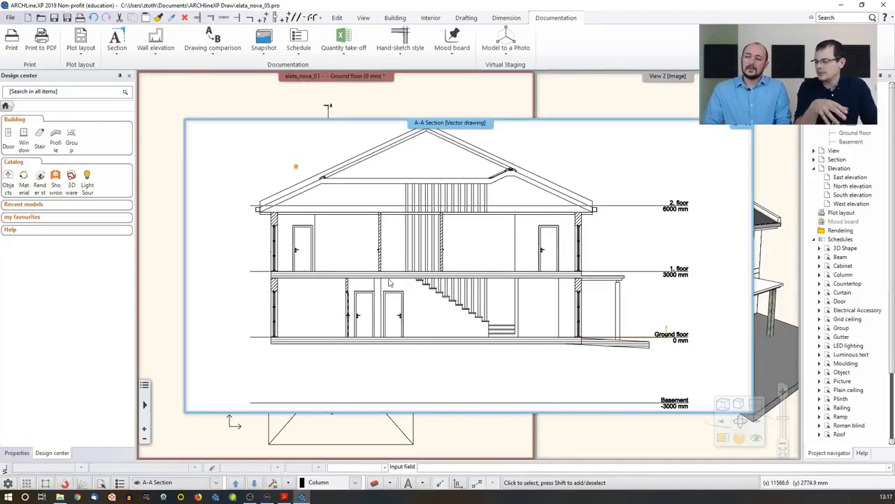
- Set the line weights scale to 1:50 in the graphics drawing settings
{"action": "scroll", "coordinate": [390, 283], "scroll_direction": "up", "scroll_amount": 3}
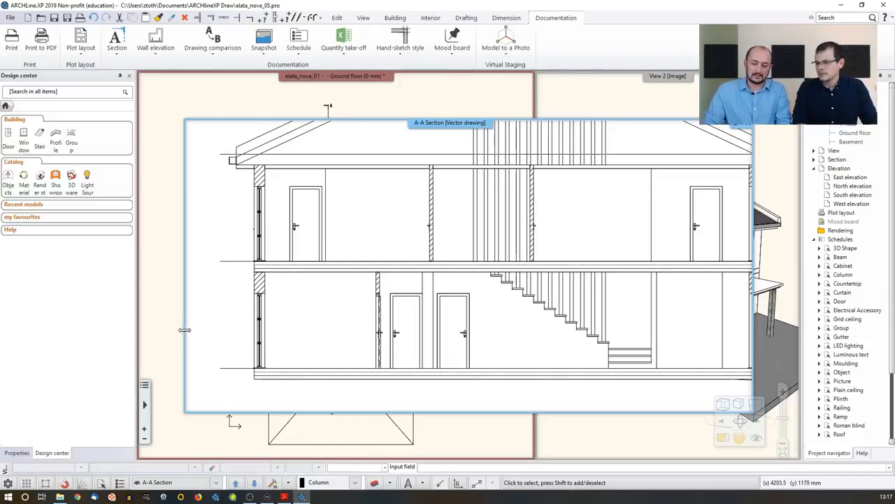
{"action": "left_click", "coordinate": [8, 482]}
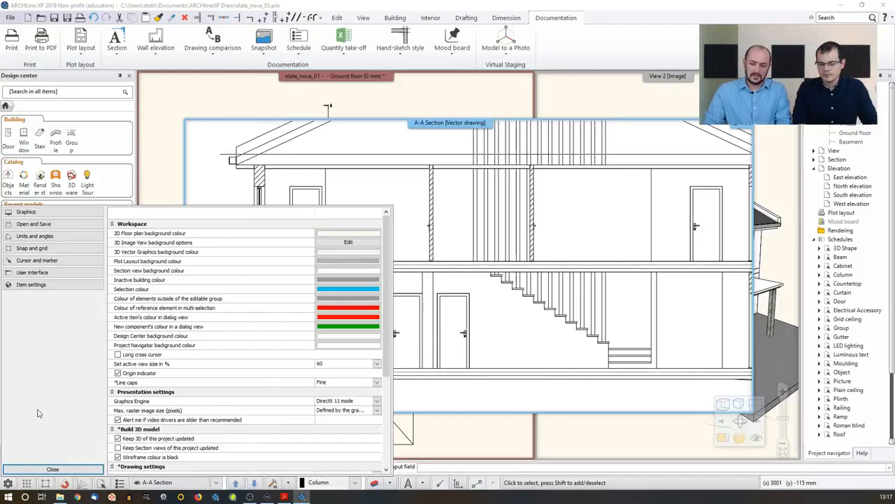
{"action": "scroll", "coordinate": [245, 335], "scroll_direction": "down", "scroll_amount": 5}
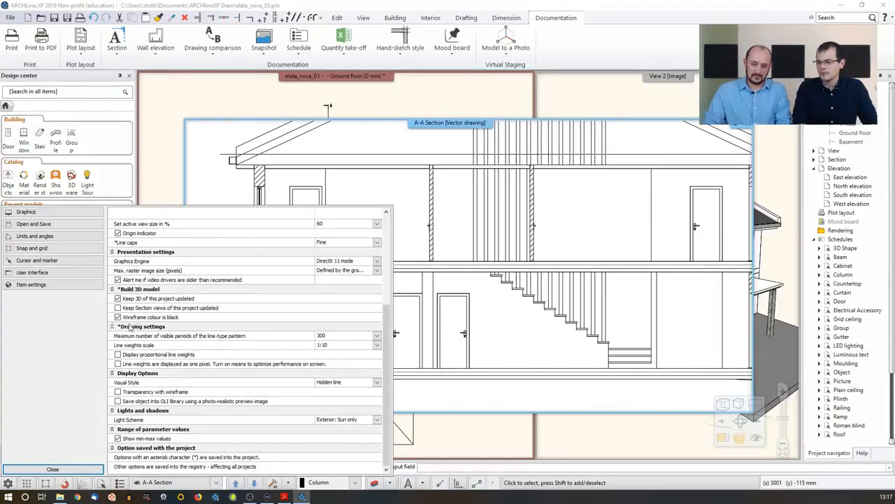
{"action": "left_click", "coordinate": [377, 347]}
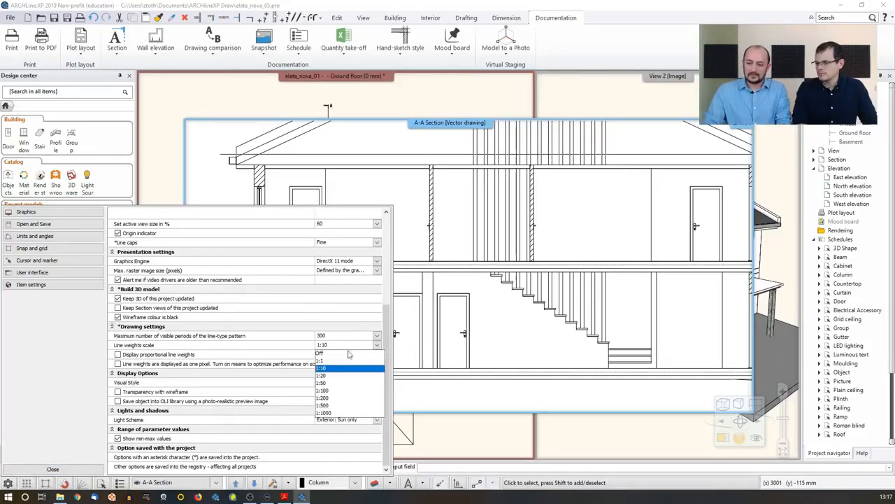
{"action": "left_click", "coordinate": [331, 385]}
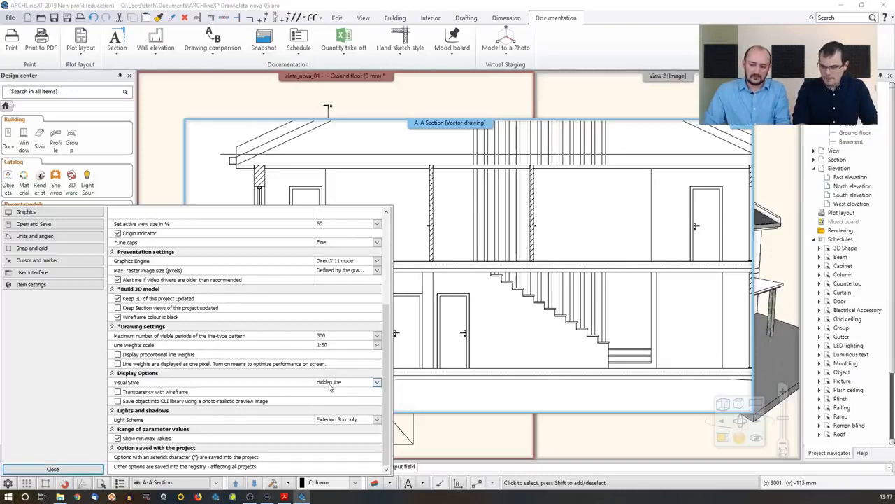
{"action": "left_click", "coordinate": [53, 469]}
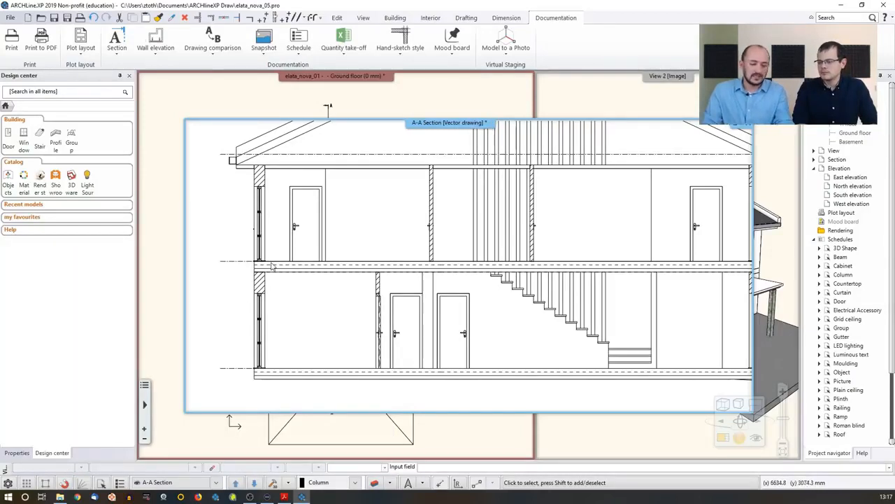
- Examine the level lines, slabs and wall hatching in the A-A section and check the section line on the ground floor plan
{"action": "scroll", "coordinate": [276, 266], "scroll_direction": "up", "scroll_amount": 5}
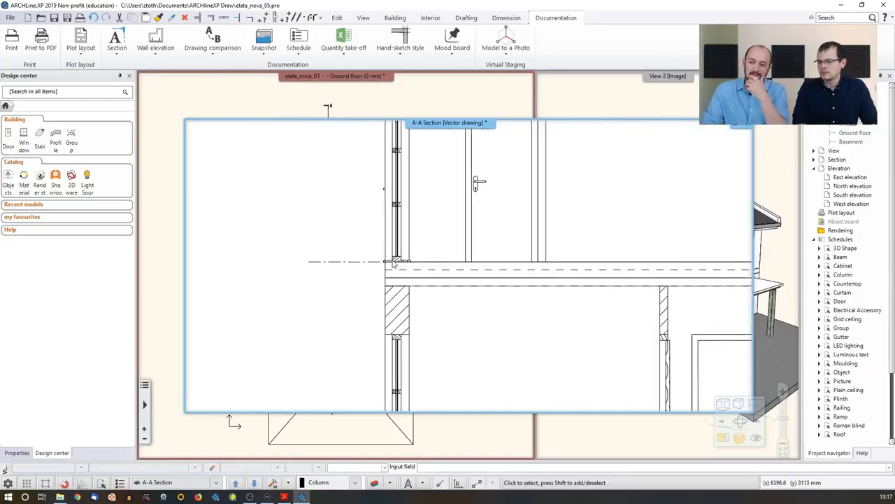
{"action": "scroll", "coordinate": [405, 266], "scroll_direction": "up", "scroll_amount": 3}
{"action": "scroll", "coordinate": [423, 278], "scroll_direction": "down", "scroll_amount": 5}
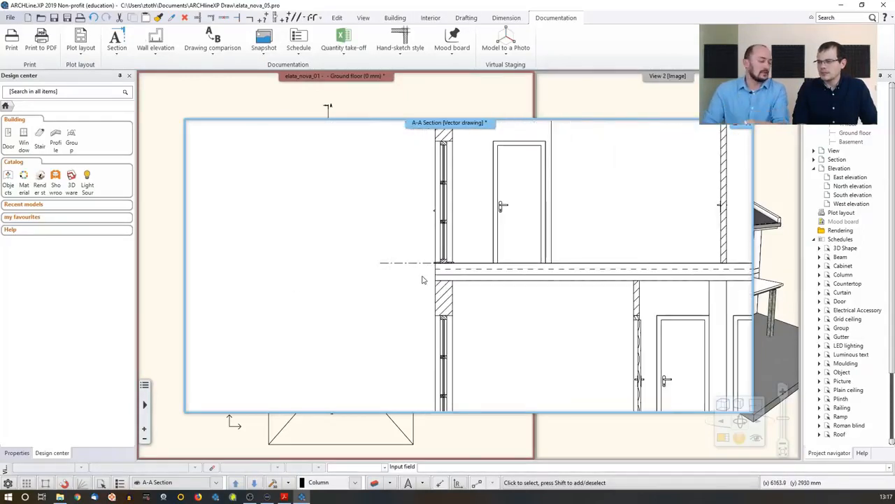
{"action": "scroll", "coordinate": [424, 280], "scroll_direction": "down", "scroll_amount": 3}
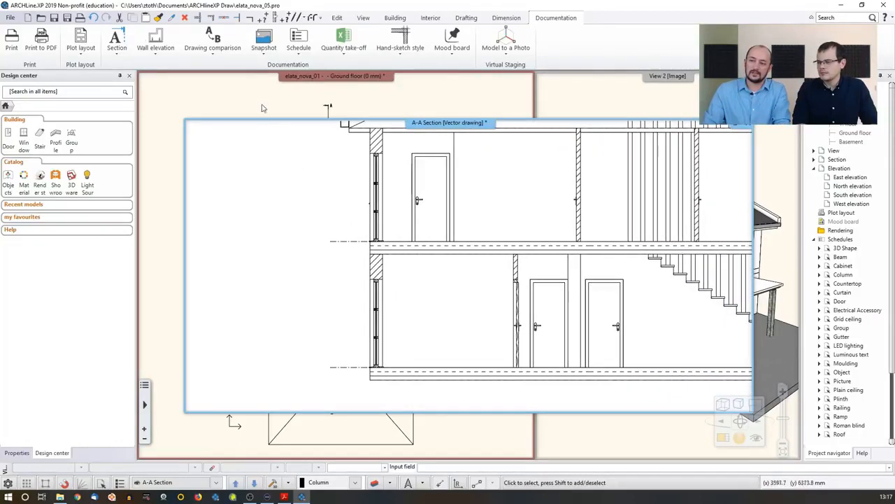
{"action": "left_click", "coordinate": [261, 107]}
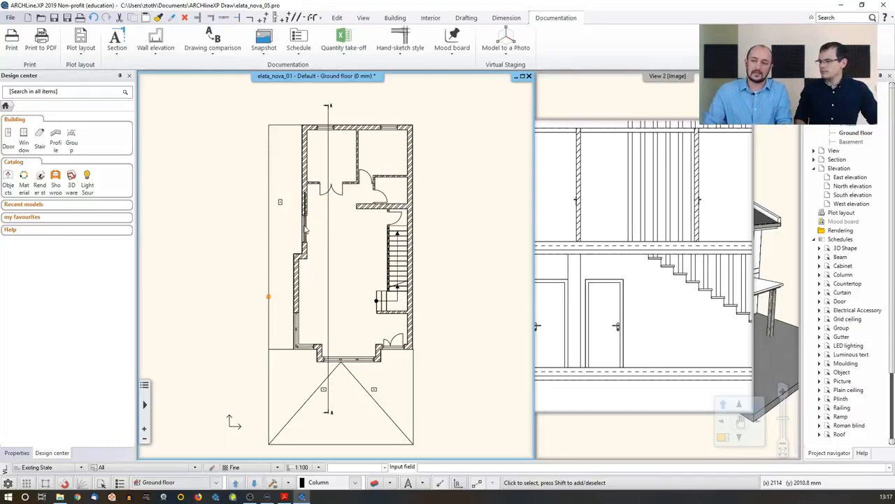
{"action": "left_click", "coordinate": [558, 228]}
{"action": "scroll", "coordinate": [553, 228], "scroll_direction": "down", "scroll_amount": 4}
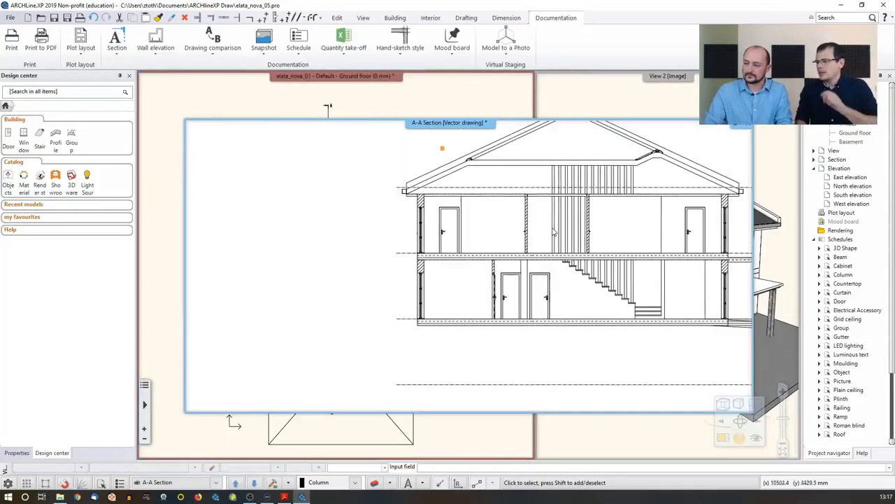
{"action": "middle_click_drag", "start_coordinate": [553, 228], "coordinate": [467, 273]}
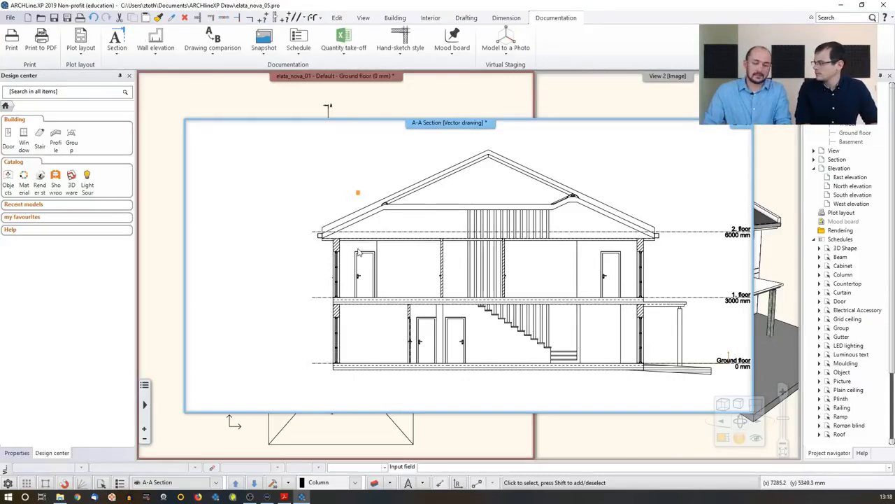
- Open the layer structure of the first-floor slab for editing from the A-A section
{"action": "scroll", "coordinate": [358, 253], "scroll_direction": "up", "scroll_amount": 3}
{"action": "left_click", "coordinate": [428, 260]}
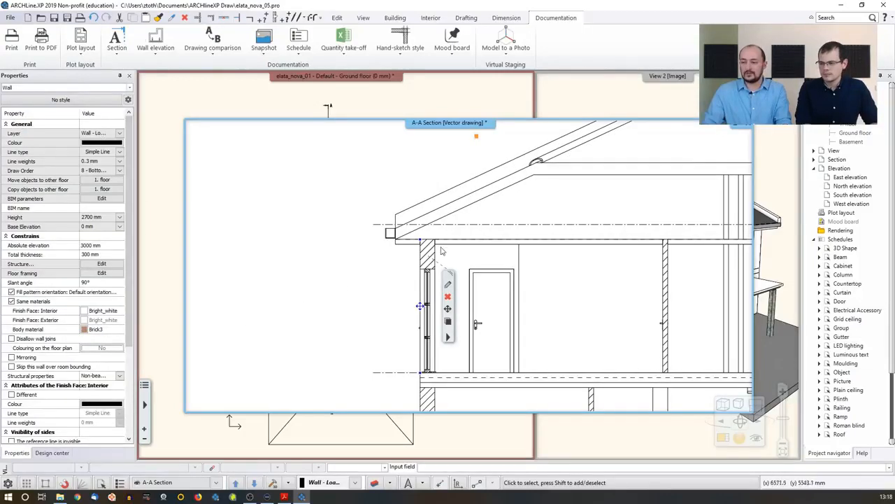
{"action": "middle_click_drag", "start_coordinate": [636, 373], "coordinate": [566, 286]}
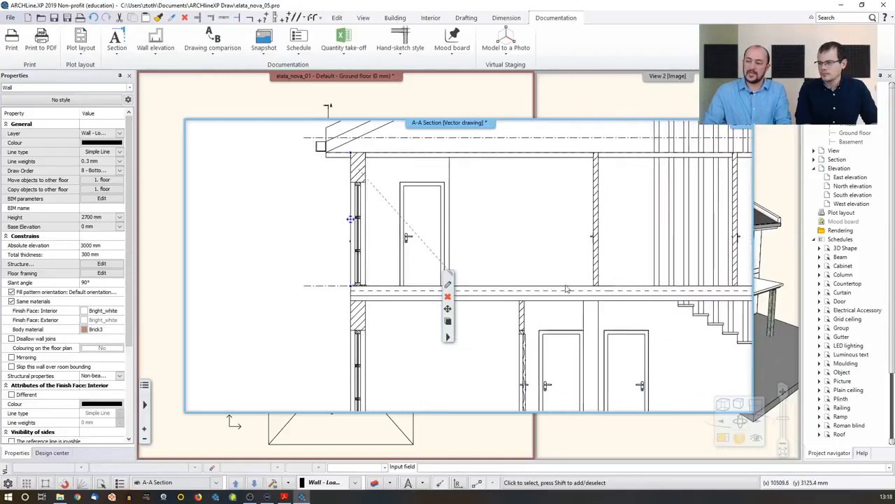
{"action": "left_click", "coordinate": [508, 300]}
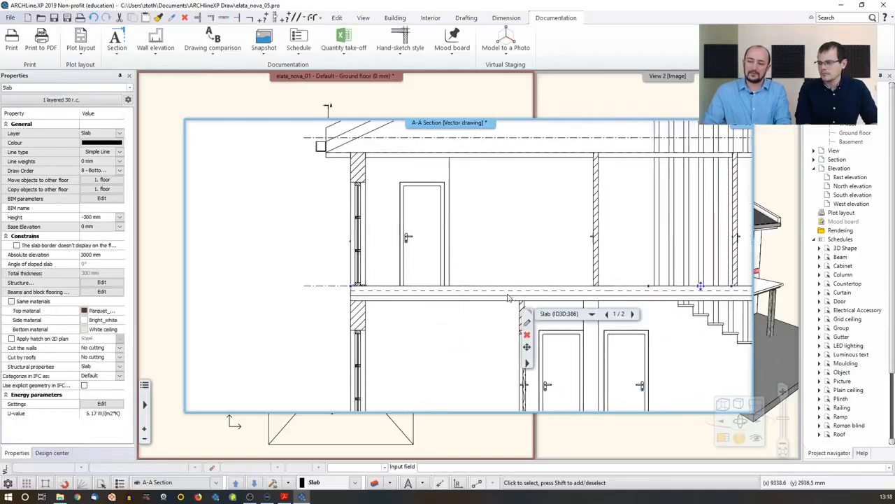
{"action": "left_click", "coordinate": [528, 326]}
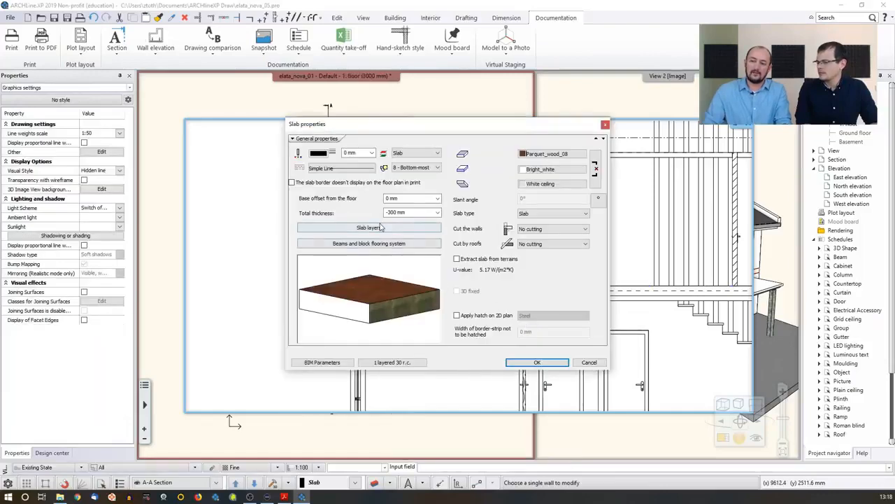
{"action": "left_click", "coordinate": [381, 228]}
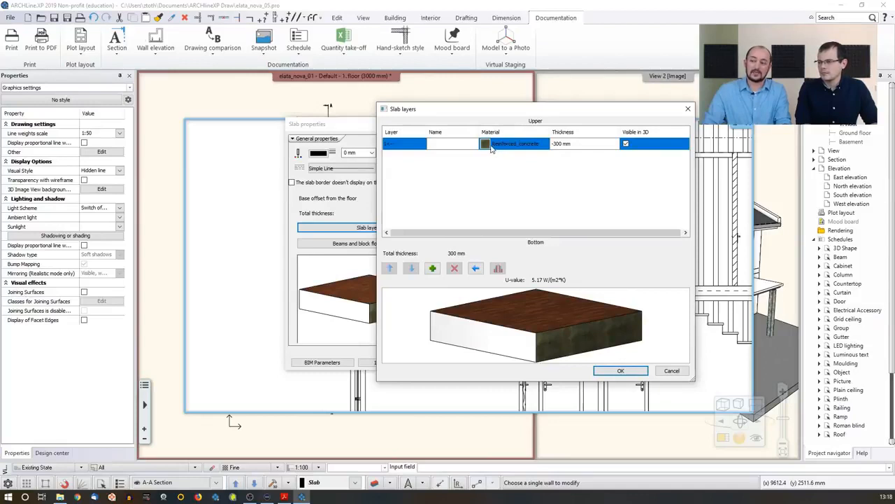
- Change the section hatch of the slab layer's Reinforced_concrete material to the preferred pattern Reinforced concrete ISO
{"action": "left_click", "coordinate": [492, 145]}
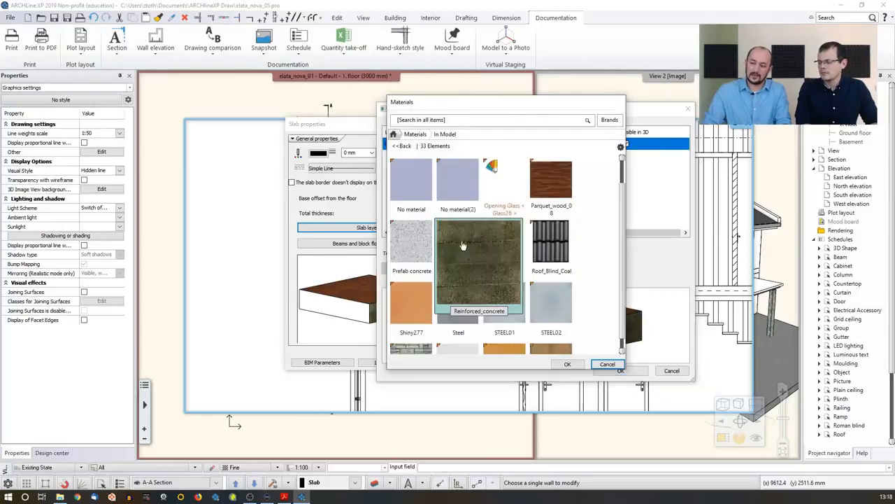
{"action": "left_click", "coordinate": [620, 147]}
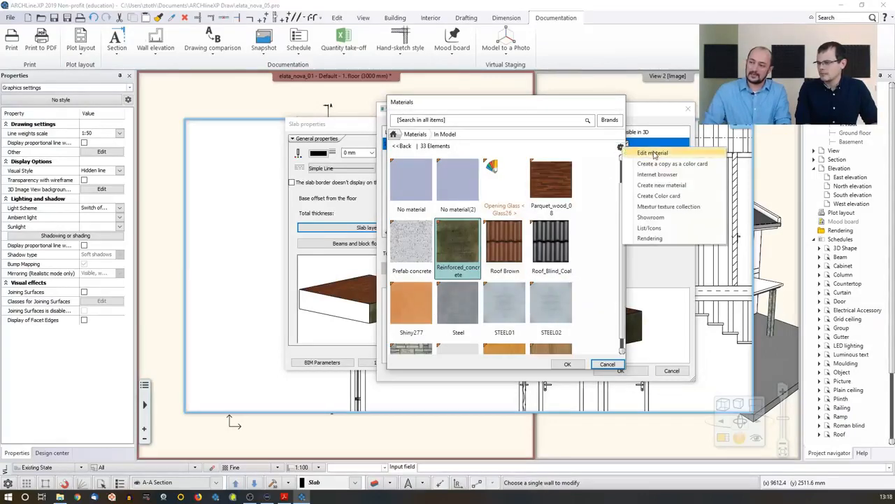
{"action": "left_click", "coordinate": [654, 154]}
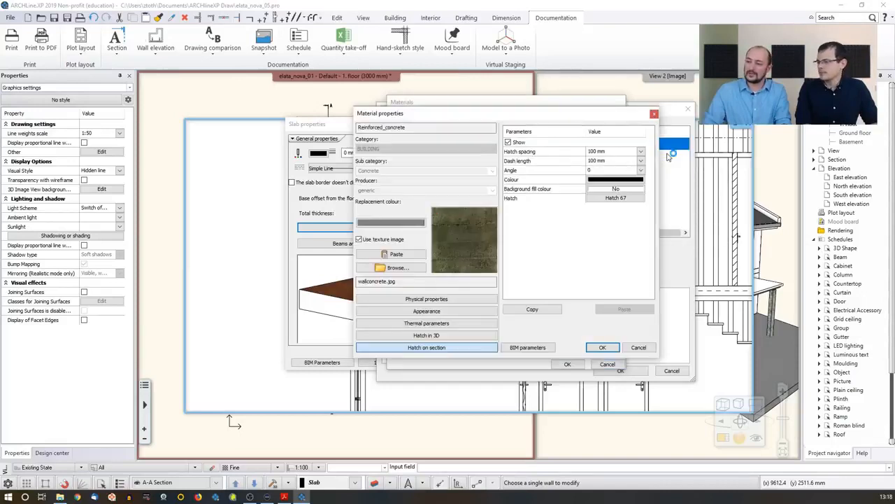
{"action": "left_click", "coordinate": [442, 310]}
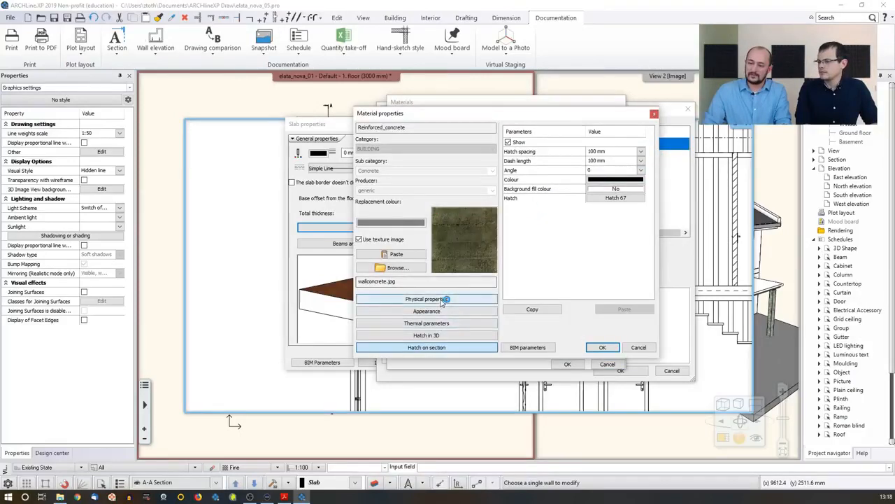
{"action": "left_click", "coordinate": [439, 347]}
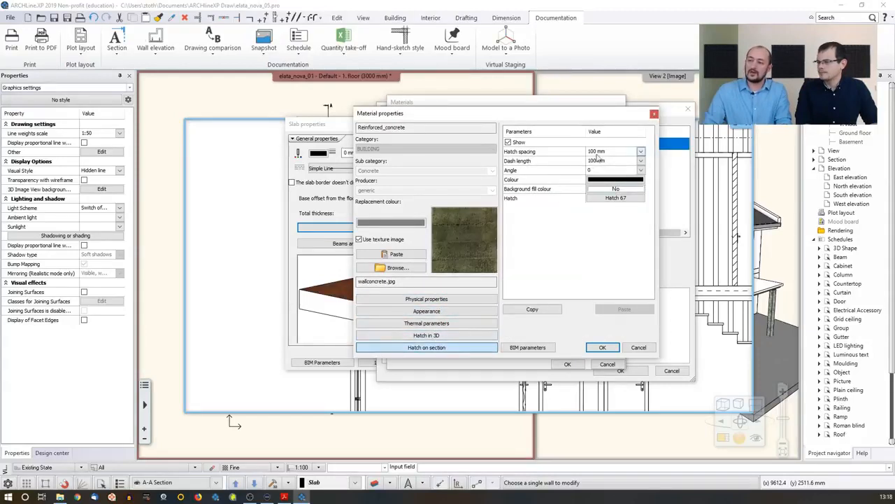
{"action": "left_click", "coordinate": [611, 200]}
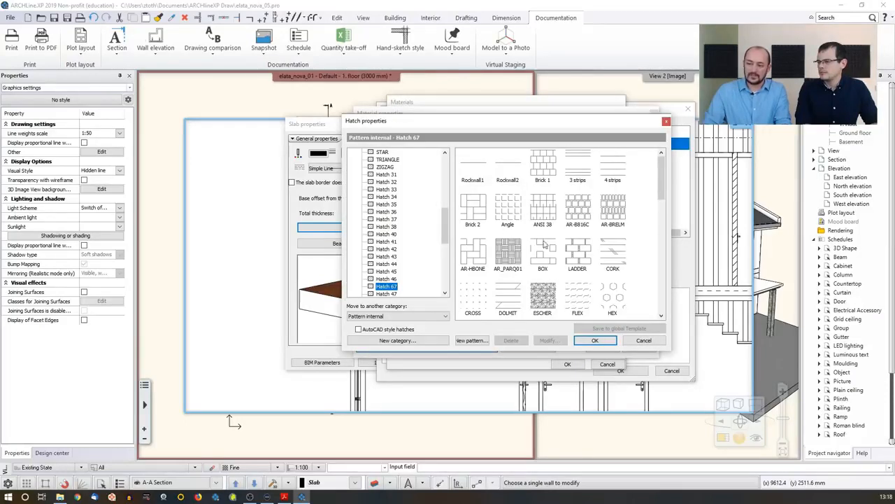
{"action": "left_click_drag", "start_coordinate": [445, 226], "coordinate": [451, 164]}
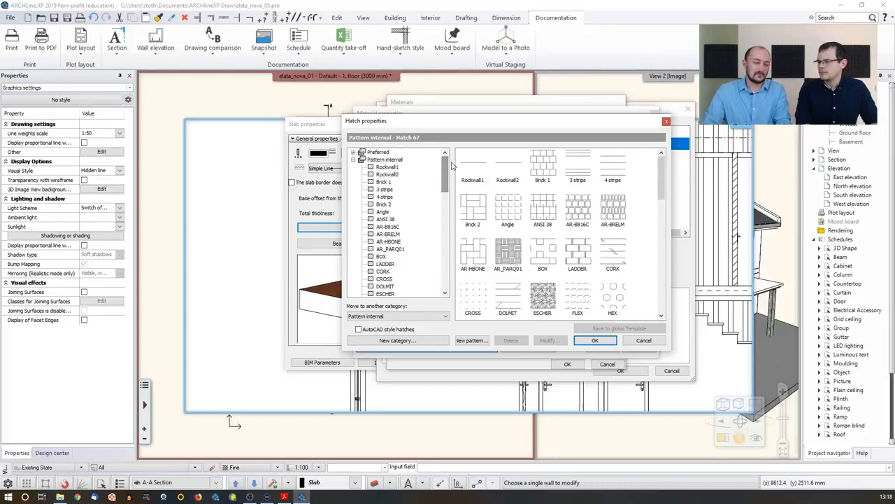
{"action": "left_click", "coordinate": [378, 152]}
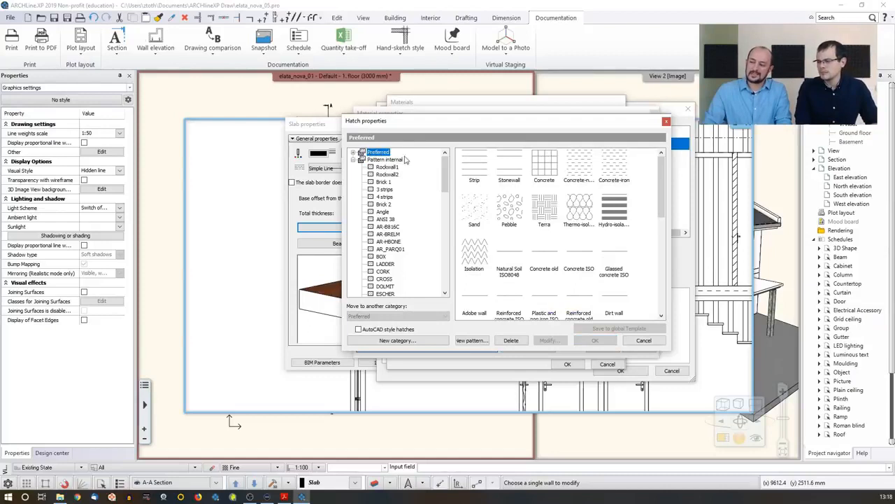
{"action": "scroll", "coordinate": [656, 225], "scroll_direction": "down", "scroll_amount": 1}
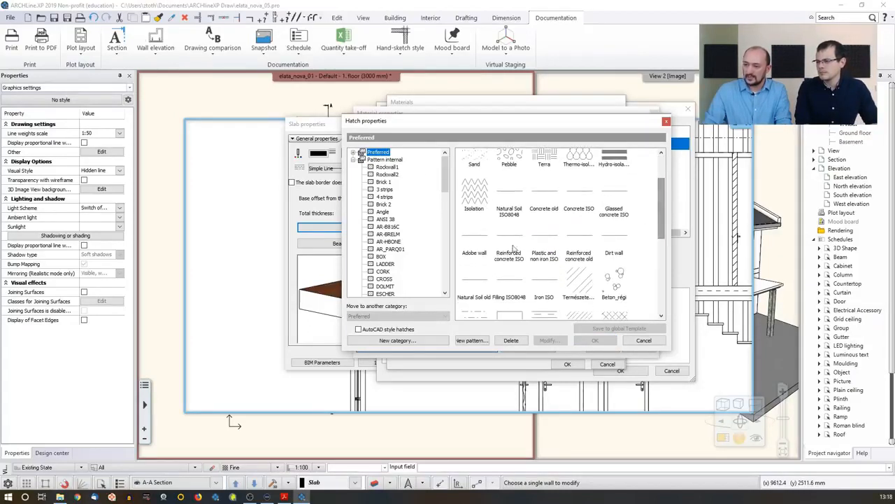
{"action": "left_click", "coordinate": [507, 244]}
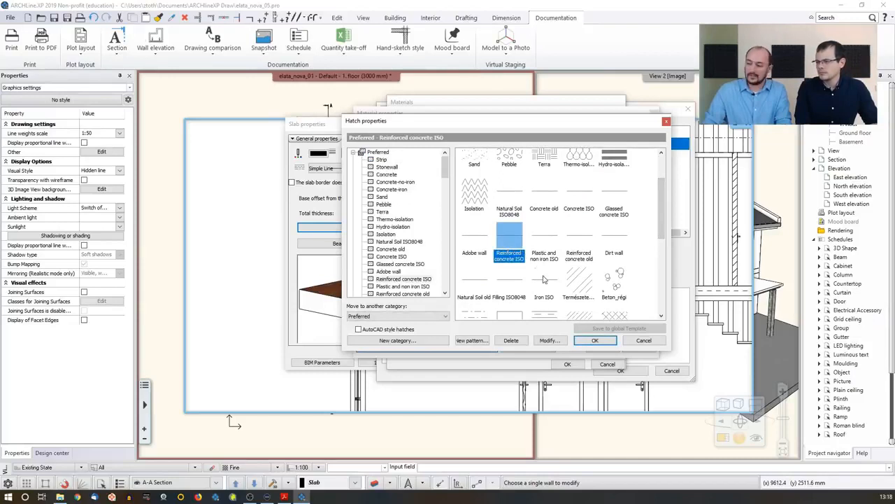
{"action": "left_click", "coordinate": [593, 340]}
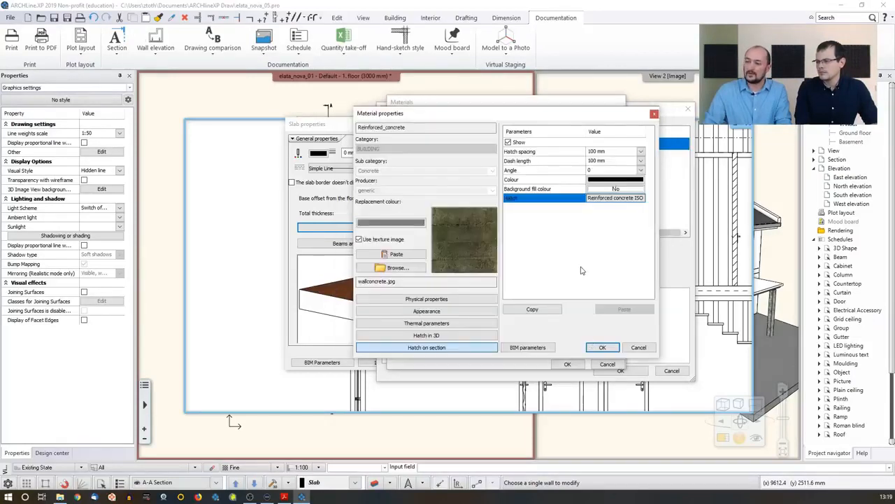
- Set the material's section hatch spacing and dash length to 300 mm each and accept the material and slab settings
{"action": "left_click", "coordinate": [598, 152]}
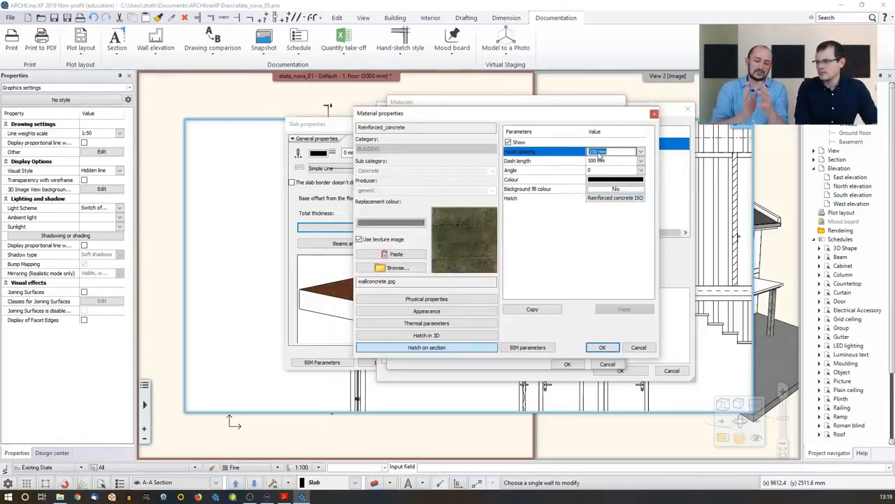
{"action": "type", "text": "30"}
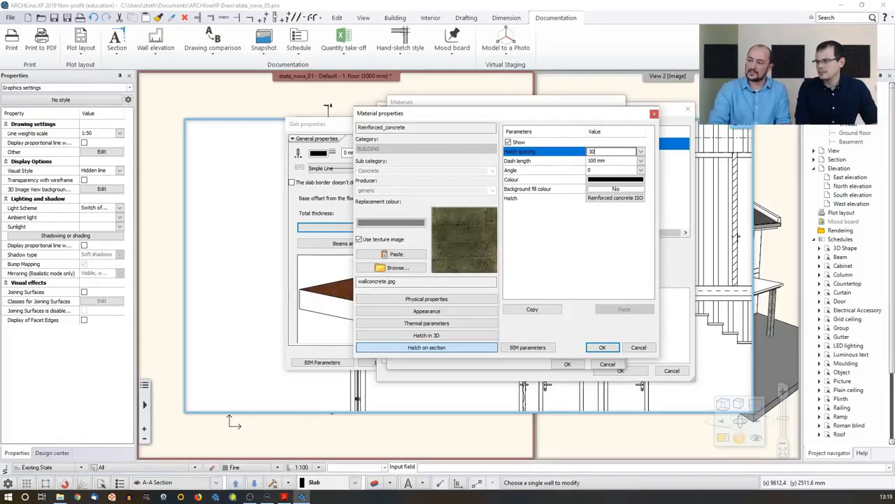
{"action": "type", "text": "0"}
{"action": "left_click", "coordinate": [601, 161]}
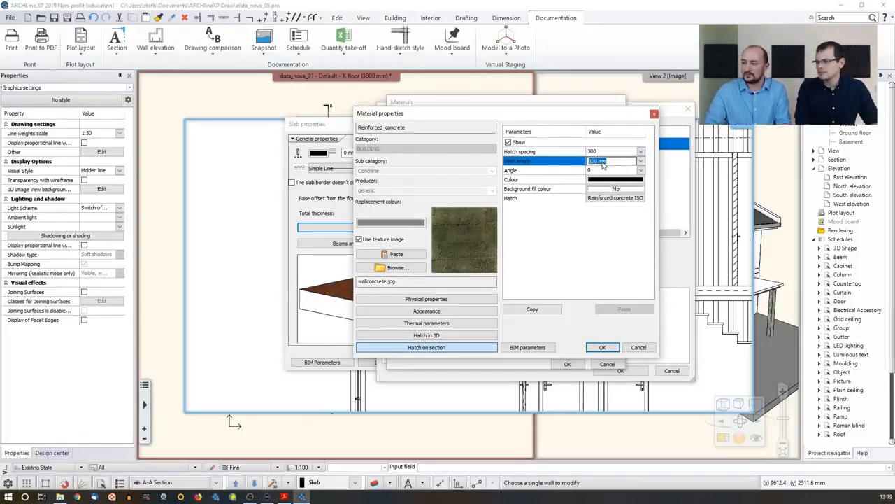
{"action": "type", "text": "300"}
{"action": "left_click", "coordinate": [603, 152]}
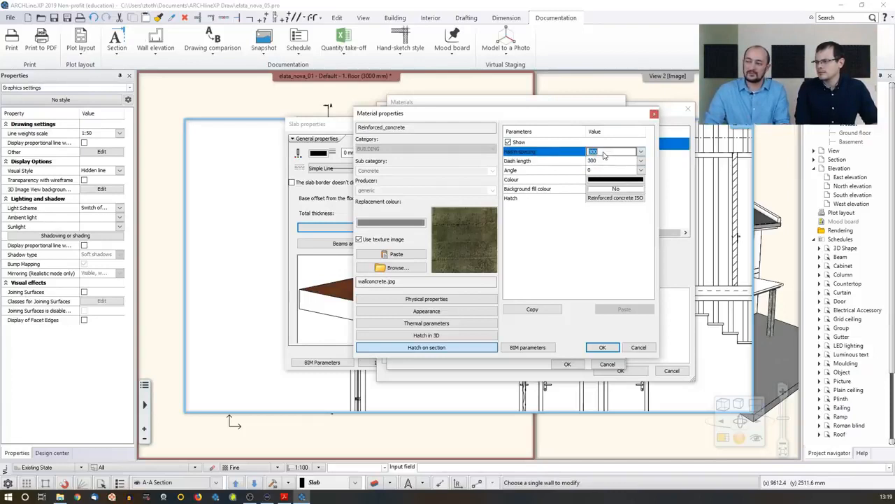
{"action": "left_click", "coordinate": [602, 348]}
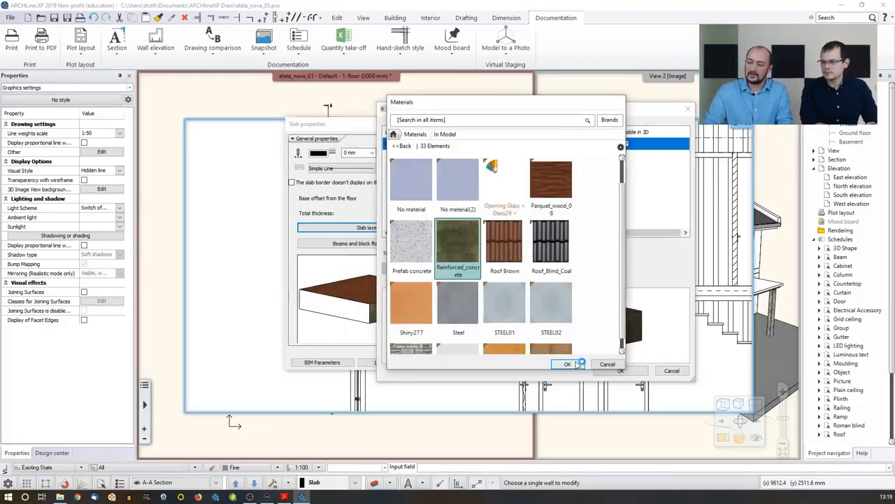
{"action": "left_click", "coordinate": [570, 364]}
{"action": "left_click", "coordinate": [605, 370]}
{"action": "left_click", "coordinate": [537, 362]}
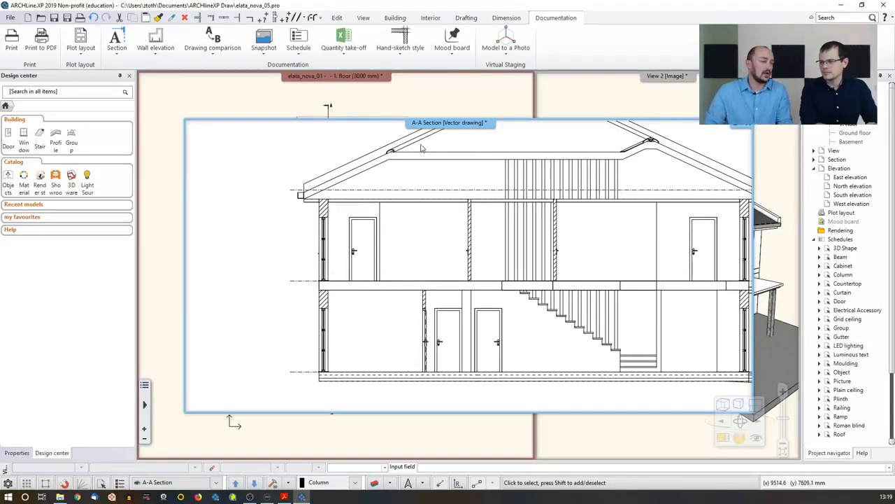
- Refresh the A-A section from its section line on the first floor plan and inspect the slab hatching
{"action": "left_click", "coordinate": [374, 99]}
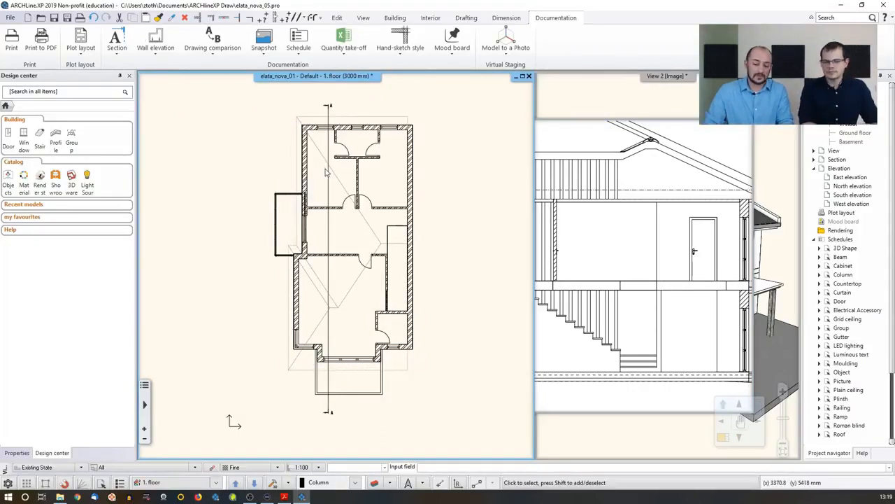
{"action": "right_click", "coordinate": [331, 112]}
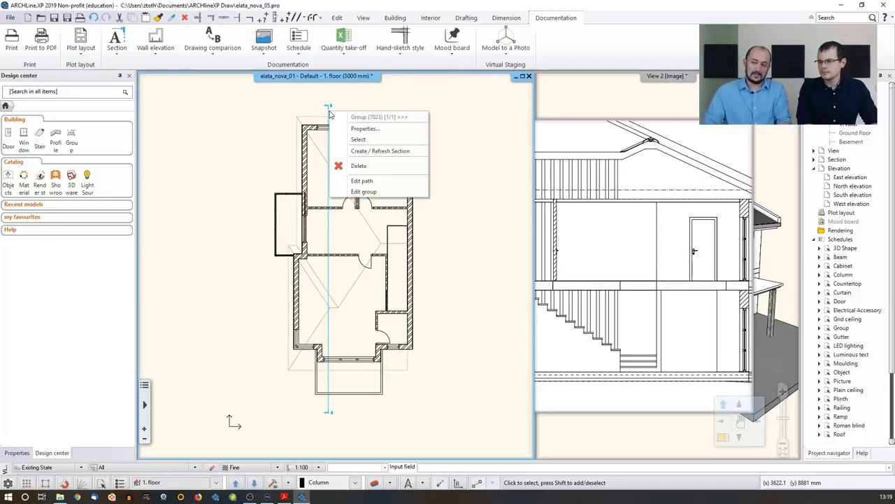
{"action": "left_click", "coordinate": [385, 151]}
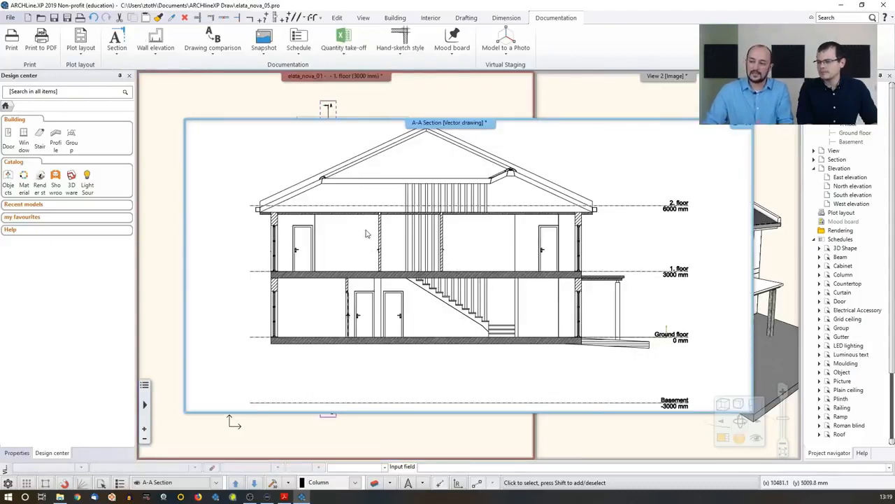
{"action": "middle_click_drag", "start_coordinate": [354, 224], "coordinate": [362, 218]}
{"action": "scroll", "coordinate": [403, 269], "scroll_direction": "up", "scroll_amount": 6}
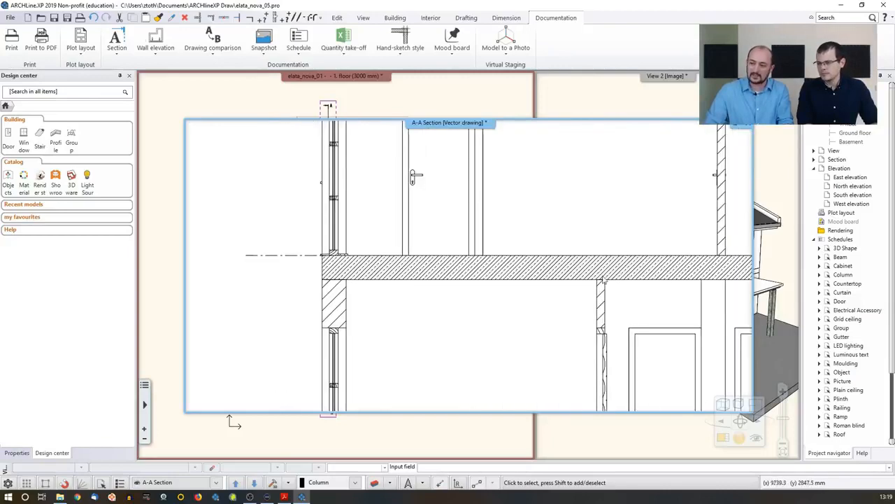
{"action": "scroll", "coordinate": [402, 273], "scroll_direction": "down", "scroll_amount": 3}
{"action": "scroll", "coordinate": [406, 274], "scroll_direction": "down", "scroll_amount": 2}
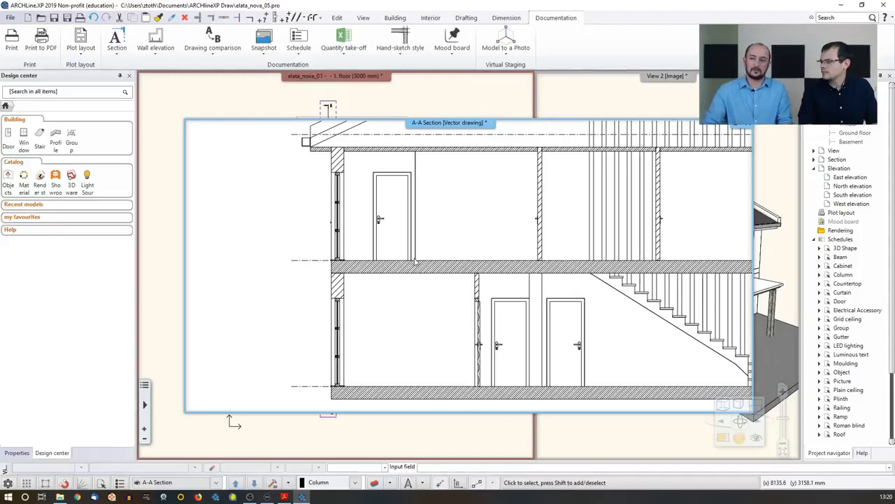
- Browse the predefined wall styles available for the first-floor exterior wall in the section
{"action": "left_click", "coordinate": [340, 167]}
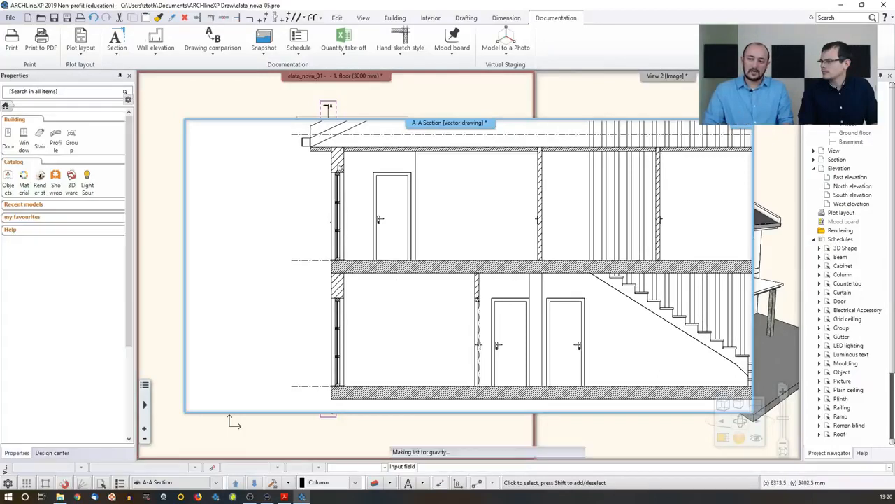
{"action": "left_click", "coordinate": [88, 102]}
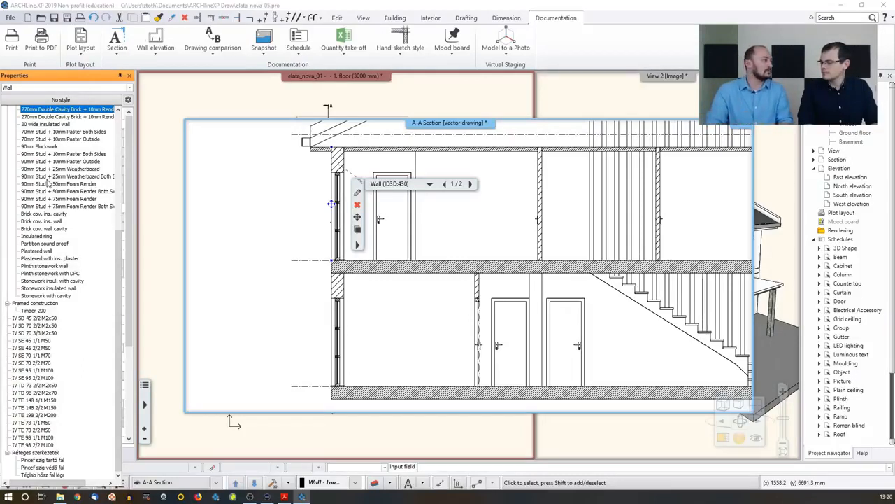
{"action": "left_click", "coordinate": [217, 170]}
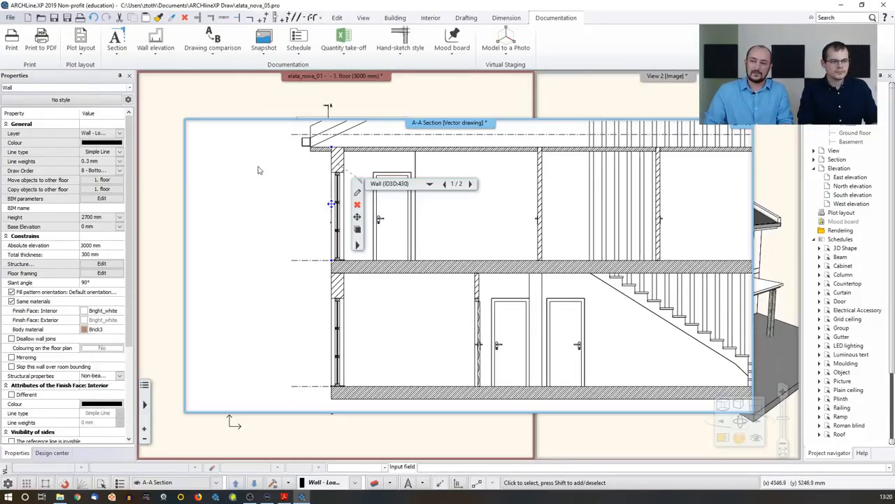
- Add two more 100 mm Brick3 layers to the compound wall structure in the default wall properties
{"action": "left_click", "coordinate": [402, 18]}
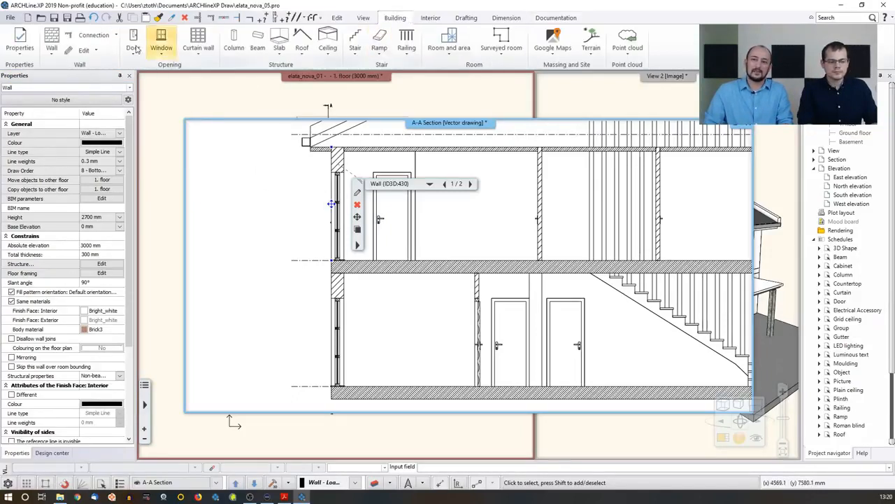
{"action": "left_click", "coordinate": [19, 42]}
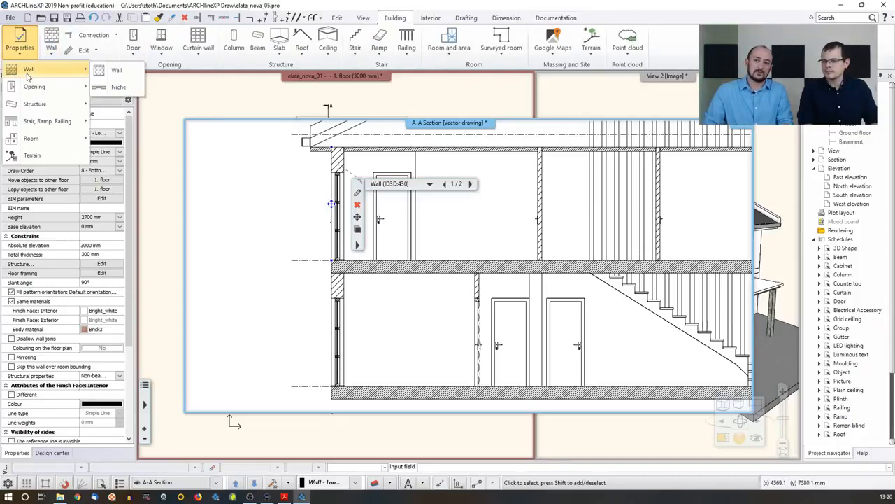
{"action": "left_click", "coordinate": [104, 77]}
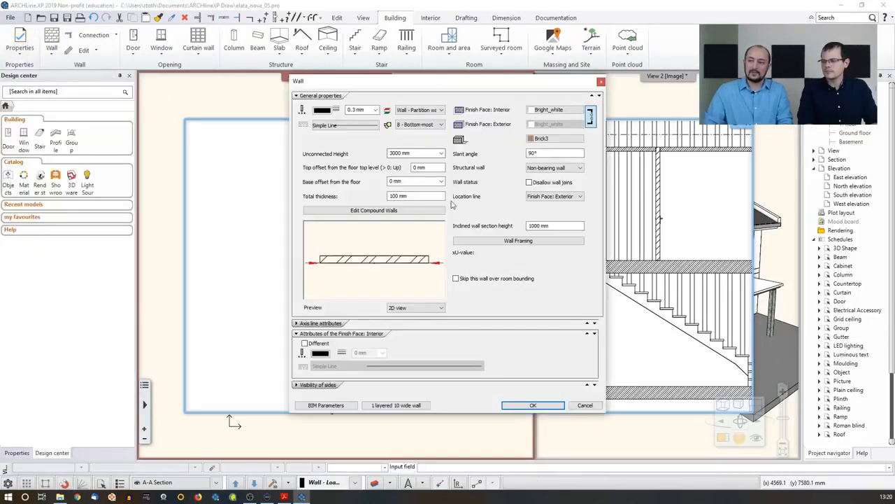
{"action": "left_click", "coordinate": [404, 213]}
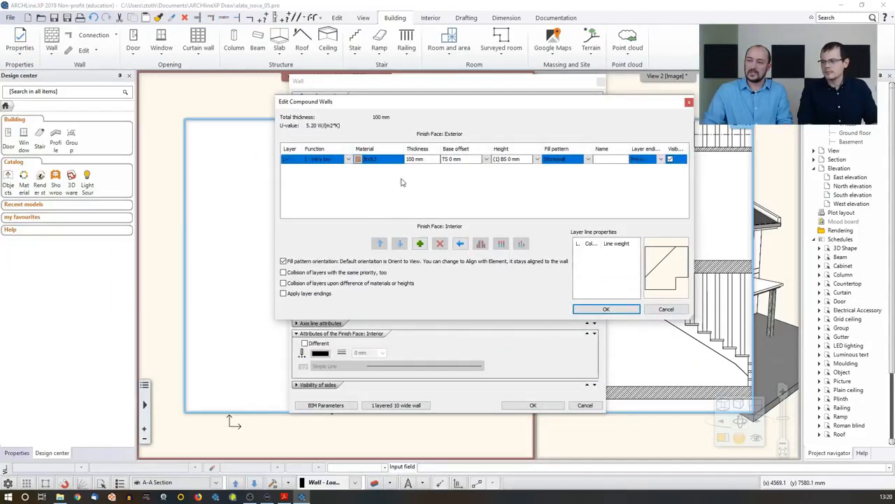
{"action": "left_click", "coordinate": [419, 242]}
{"action": "left_click", "coordinate": [420, 243]}
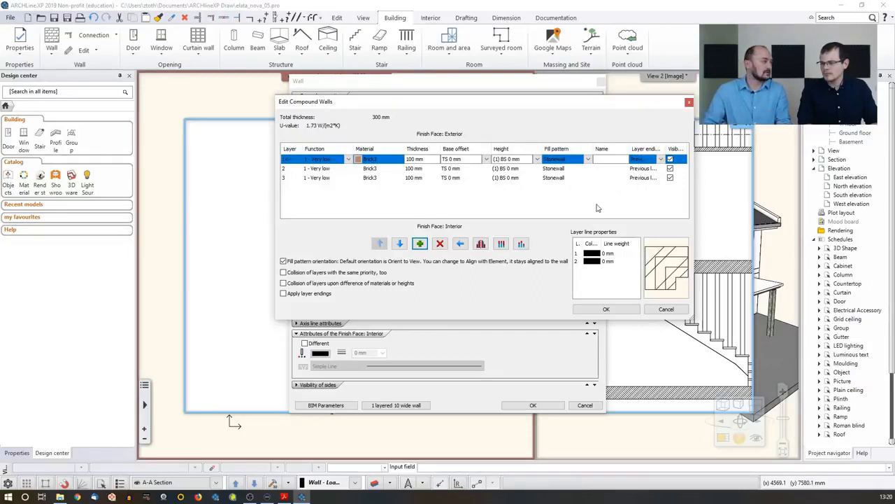
- Change the fill pattern of the compound wall's middle layer to Thermo-isolation and accept the layer structure
{"action": "left_click", "coordinate": [606, 309]}
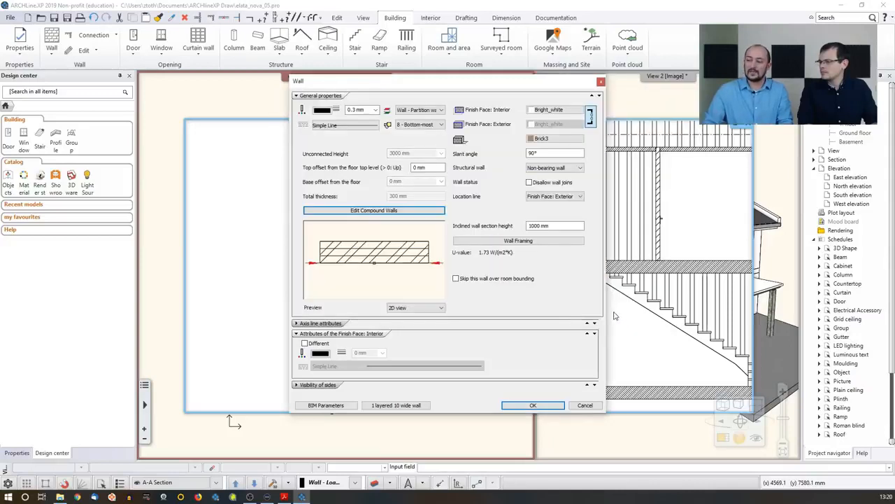
{"action": "left_click", "coordinate": [392, 212]}
{"action": "left_click", "coordinate": [587, 170]}
{"action": "left_click", "coordinate": [588, 169]}
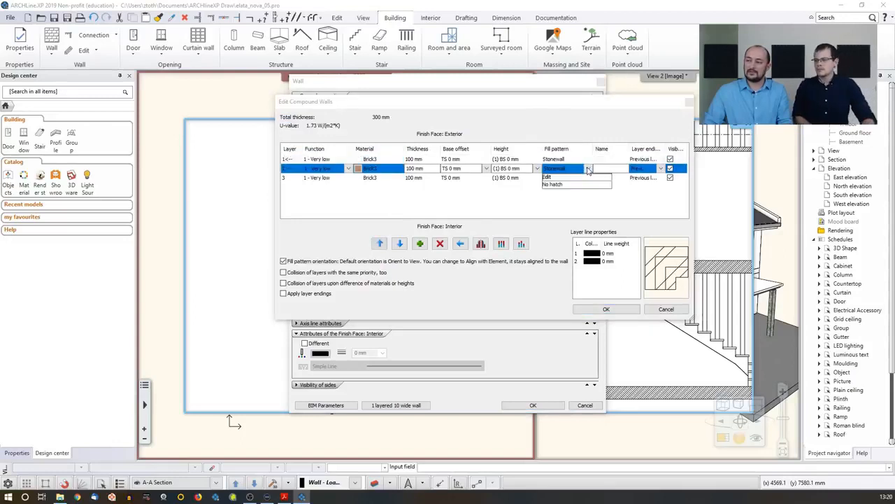
{"action": "left_click", "coordinate": [564, 182]}
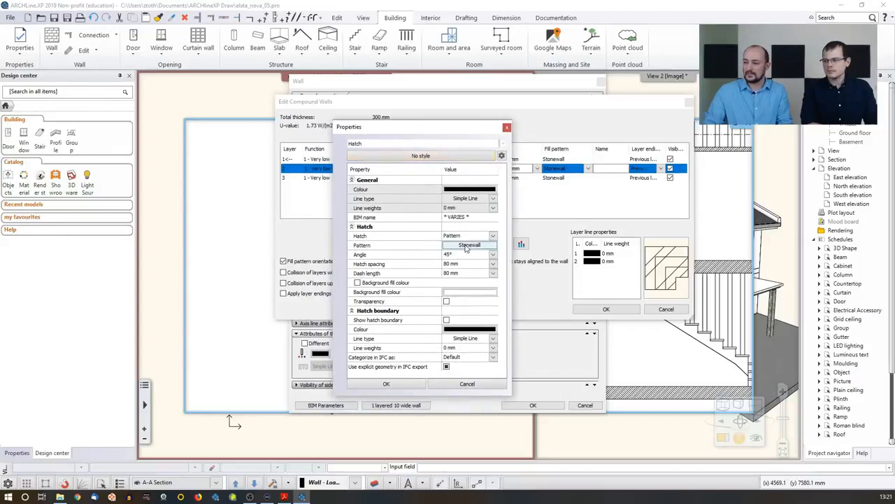
{"action": "left_click", "coordinate": [466, 245]}
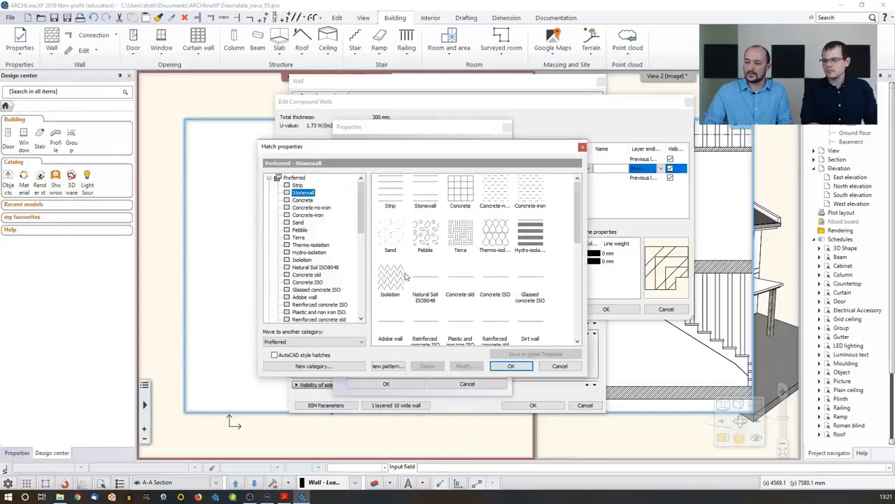
{"action": "left_click", "coordinate": [491, 238]}
{"action": "left_click", "coordinate": [508, 366]}
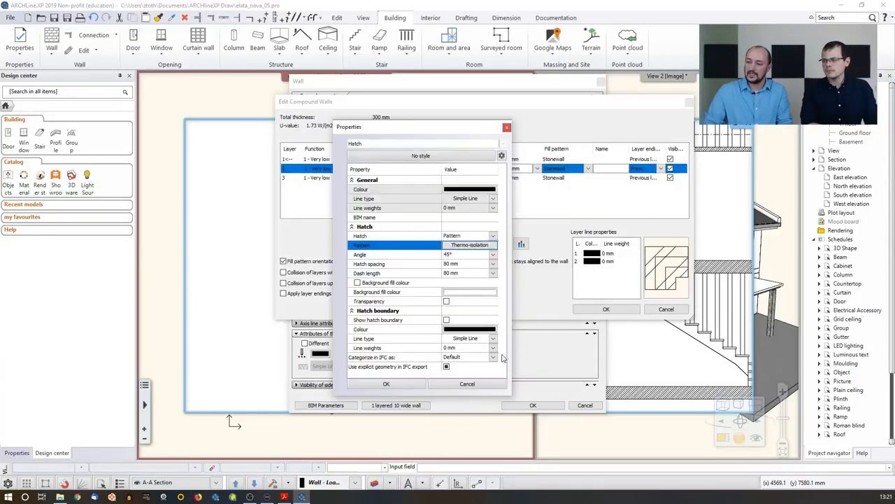
{"action": "left_click", "coordinate": [386, 384]}
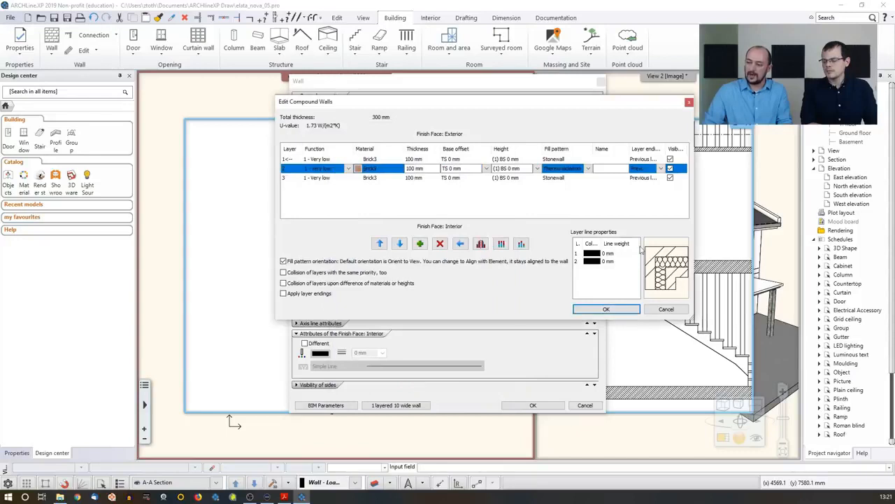
{"action": "left_click", "coordinate": [603, 309]}
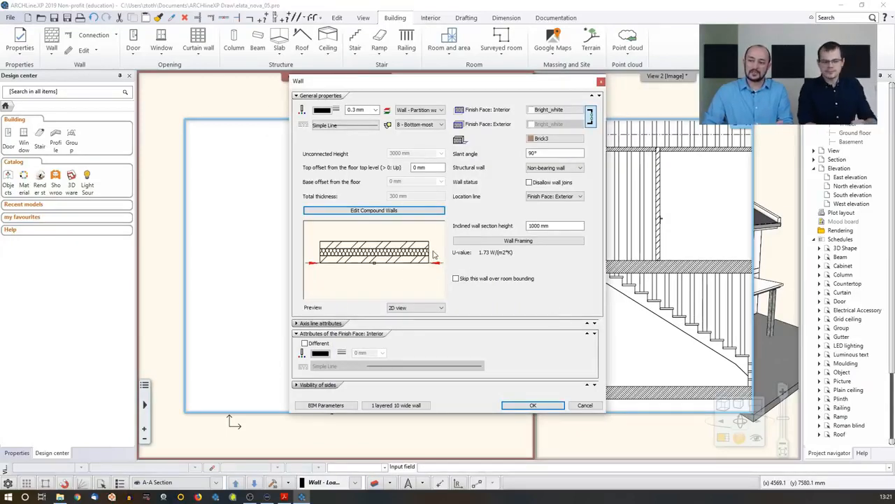
- Save the layered wall settings as a new style named "3 layered 300 wide wall", available in all projects, and accept the wall properties
{"action": "left_click", "coordinate": [380, 407]}
{"action": "left_click", "coordinate": [577, 374]}
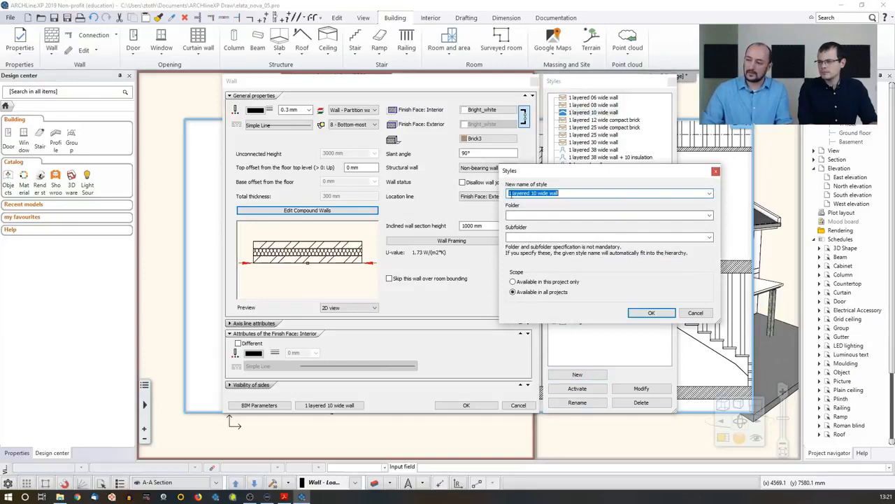
{"action": "left_click", "coordinate": [510, 194]}
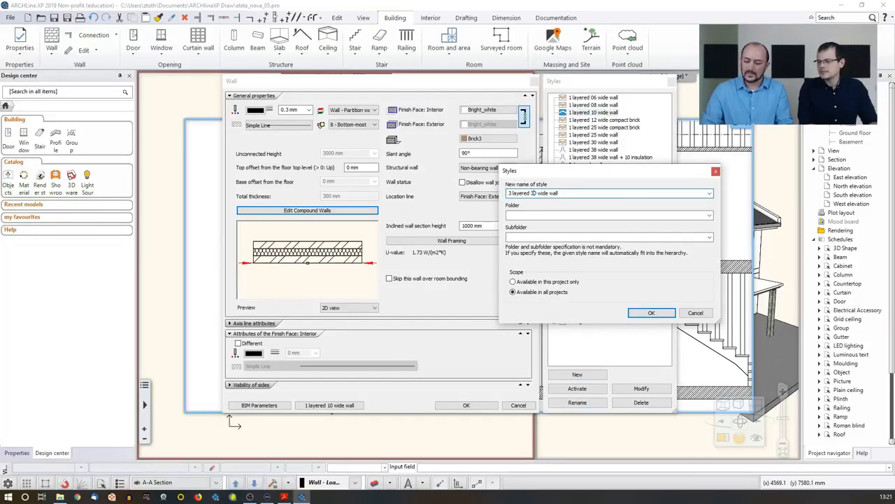
{"action": "type", "text": "00"}
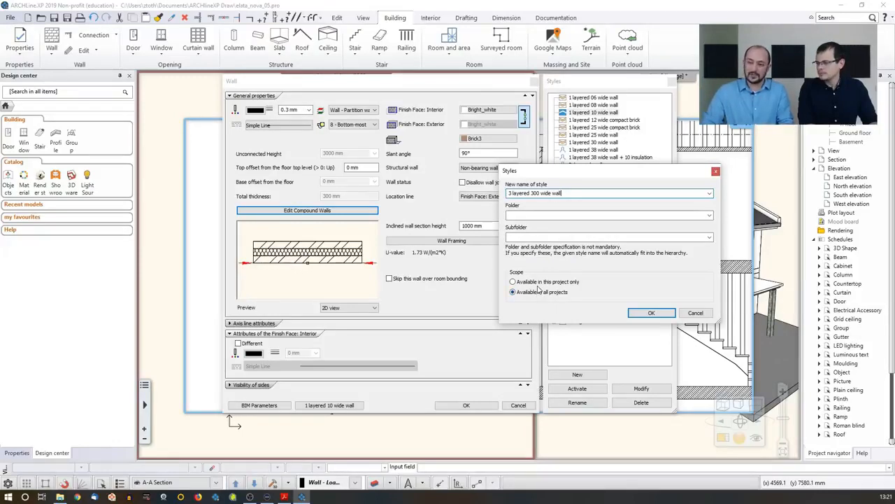
{"action": "left_click", "coordinate": [651, 313]}
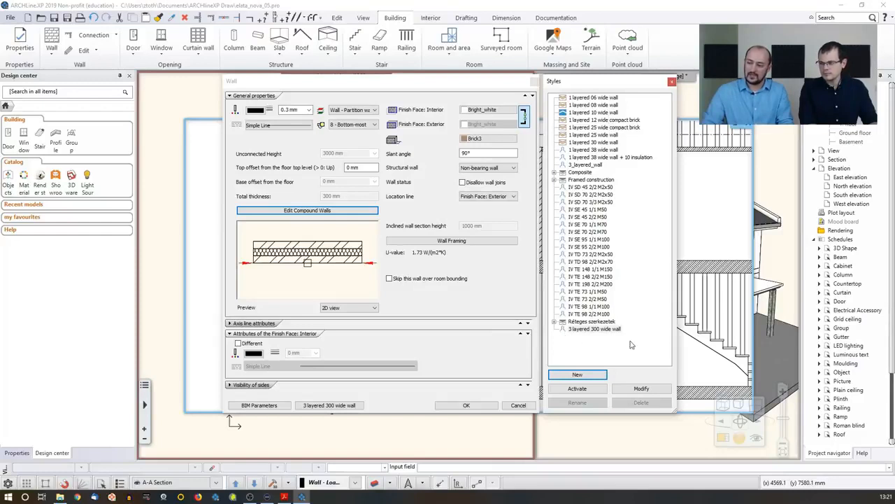
{"action": "left_click", "coordinate": [464, 406]}
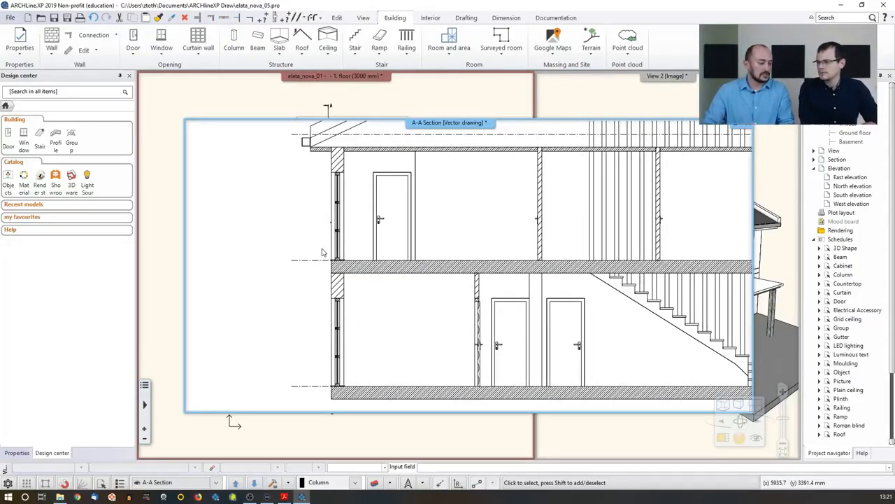
- Look through the wall styles offered for the first-floor exterior wall in the section, and return to the floor plan with nothing selected
{"action": "left_click", "coordinate": [339, 168]}
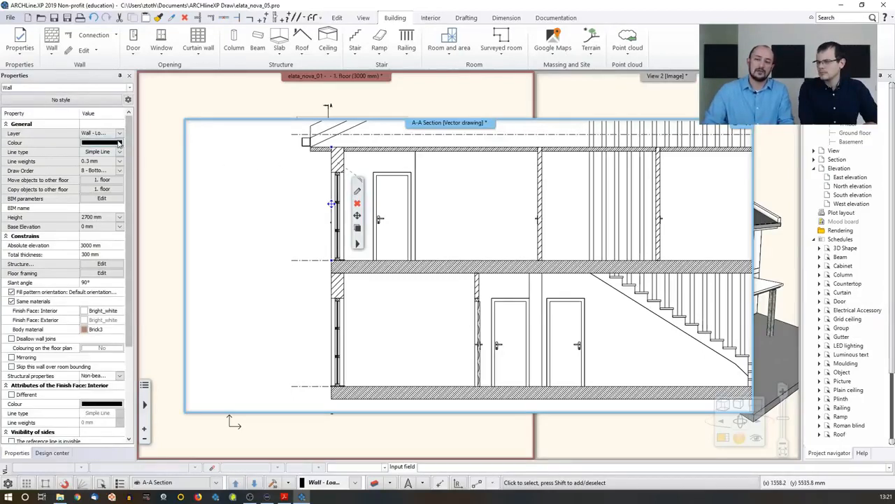
{"action": "left_click", "coordinate": [105, 100]}
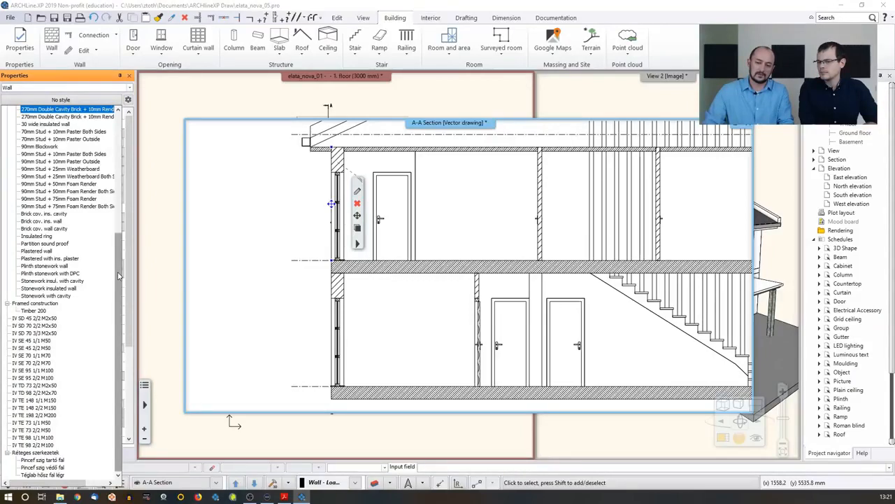
{"action": "left_click_drag", "start_coordinate": [122, 259], "coordinate": [128, 135]}
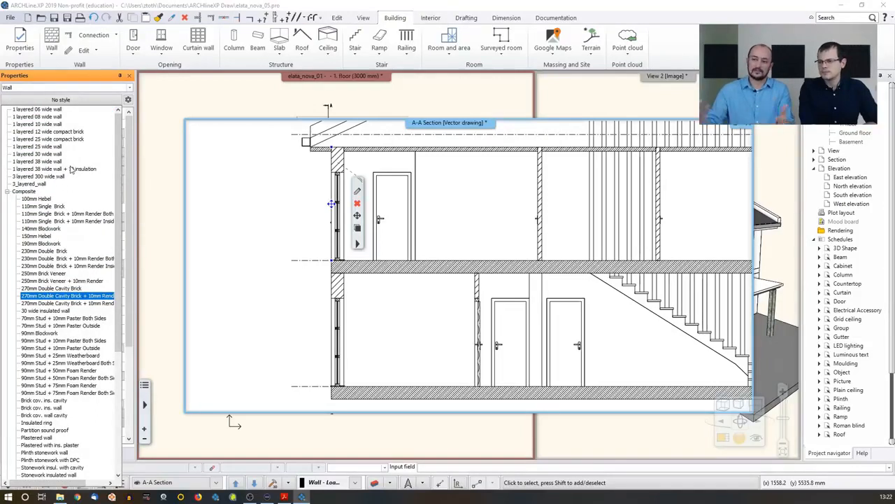
{"action": "left_click", "coordinate": [224, 112]}
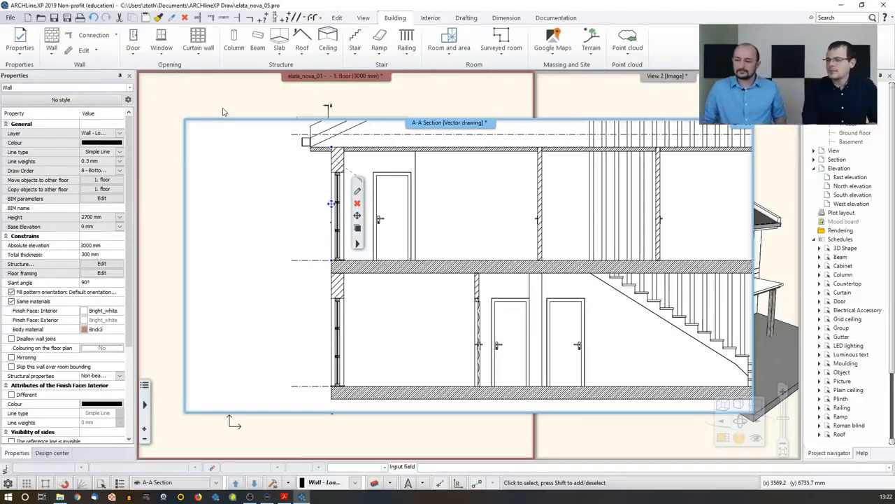
{"action": "left_click", "coordinate": [224, 103]}
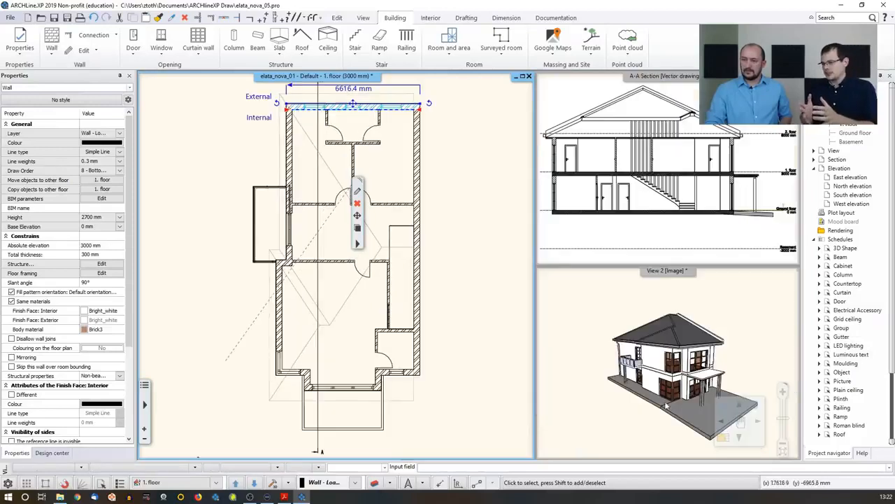
{"action": "left_click", "coordinate": [470, 247]}
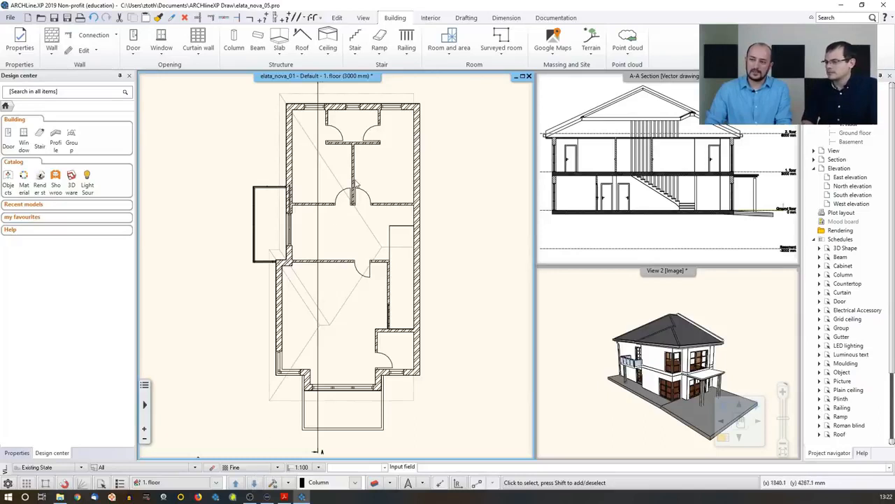
- On the ground floor plan, insert a node in the A-A section line between the double door and the middle of the large room
{"action": "left_click", "coordinate": [254, 482]}
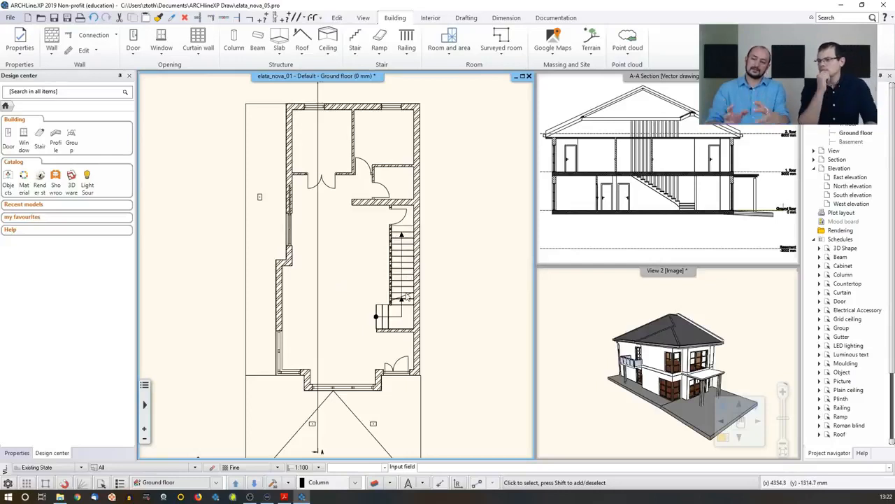
{"action": "left_click", "coordinate": [318, 222]}
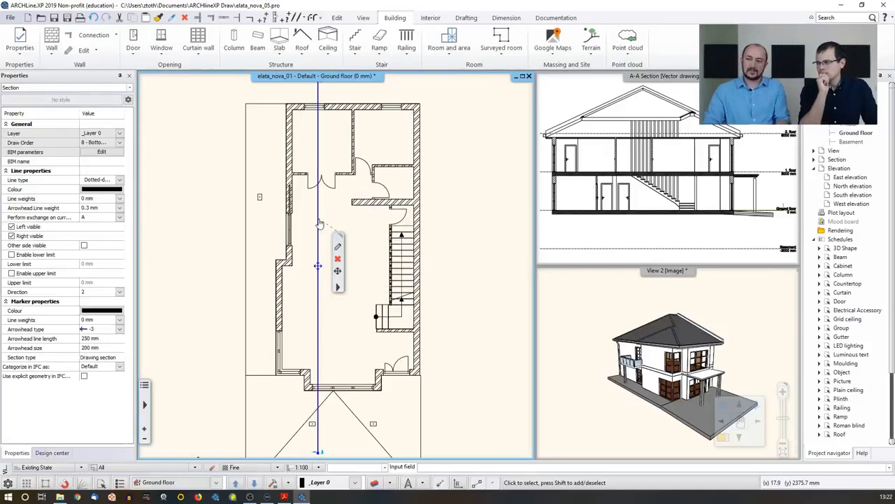
{"action": "right_click", "coordinate": [319, 222]}
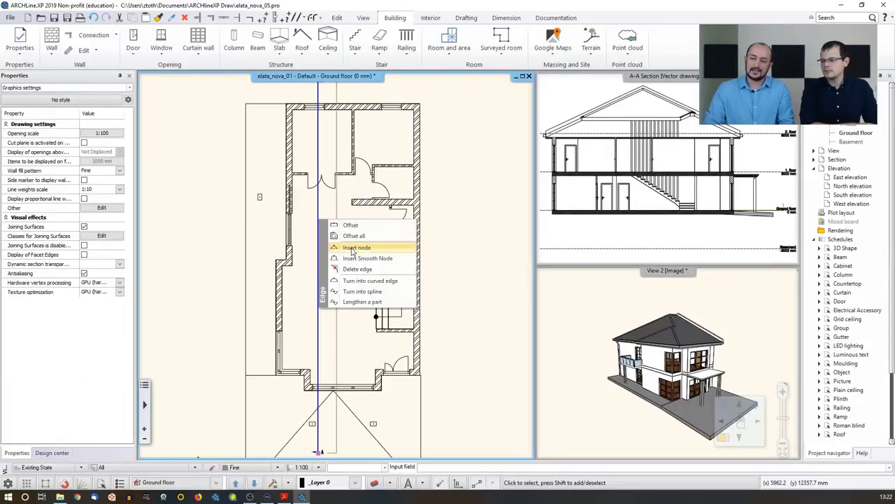
{"action": "left_click", "coordinate": [355, 248]}
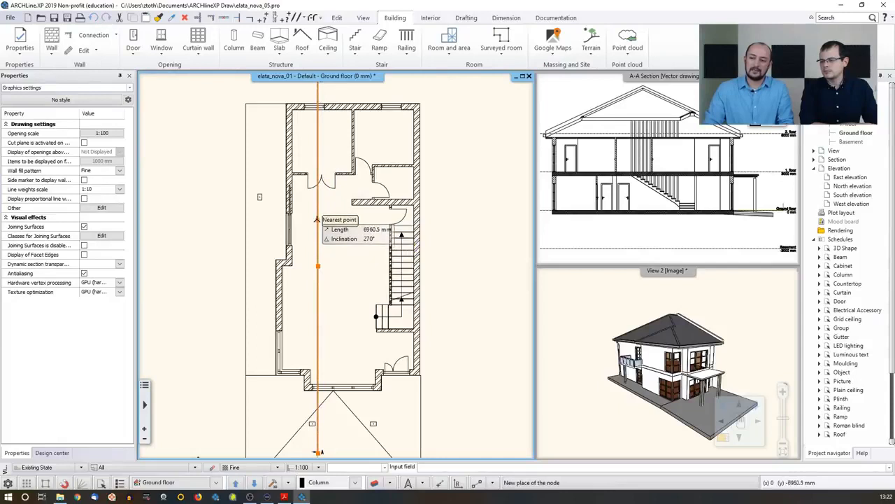
{"action": "left_click", "coordinate": [318, 217]}
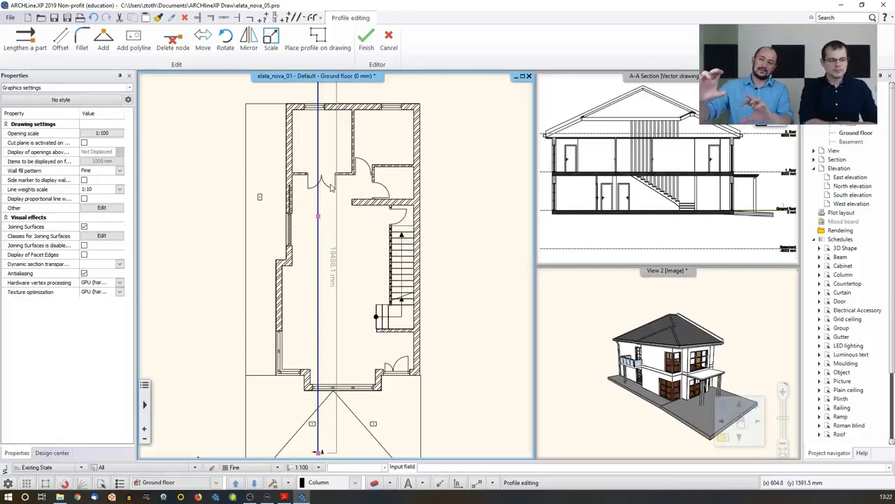
- Offset the section line's lower part so it runs through the staircase, finish the profile and update the section view
{"action": "right_click", "coordinate": [325, 251]}
{"action": "left_click", "coordinate": [342, 248]}
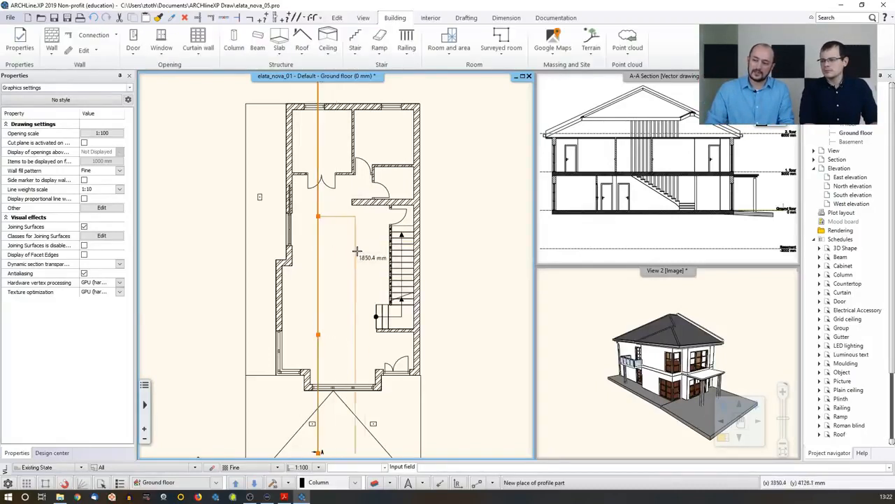
{"action": "left_click", "coordinate": [401, 249]}
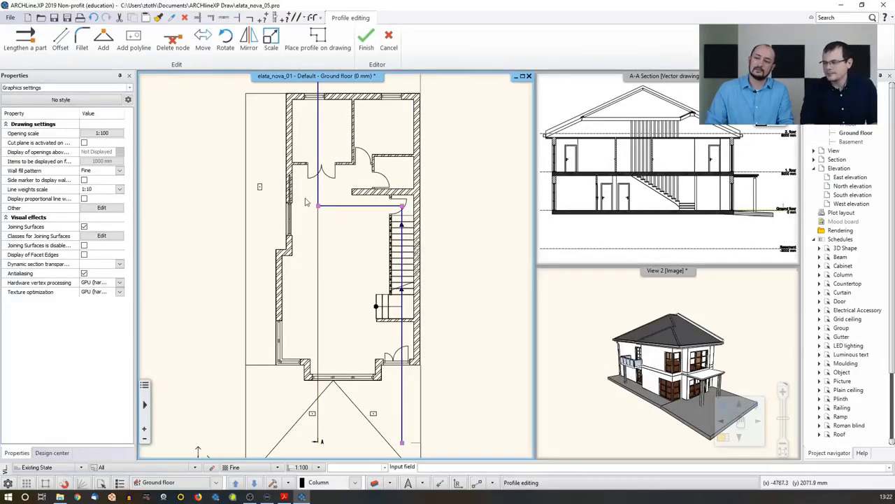
{"action": "left_click", "coordinate": [366, 40]}
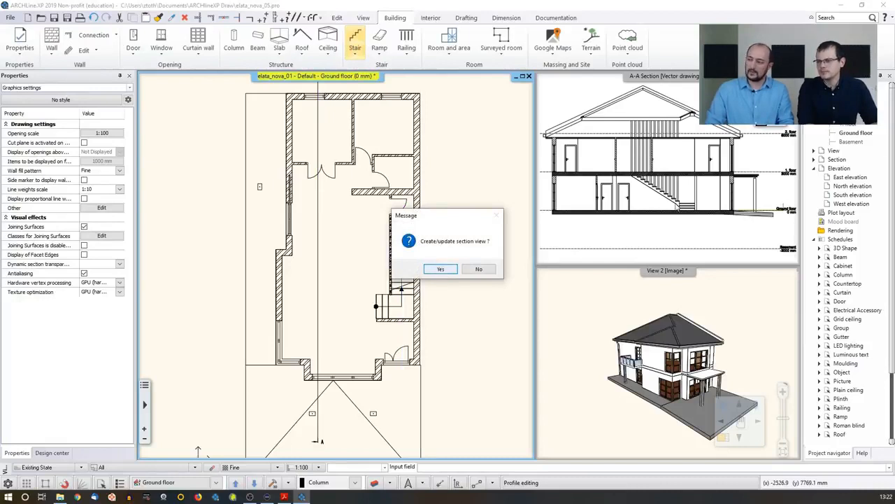
{"action": "left_click", "coordinate": [455, 273]}
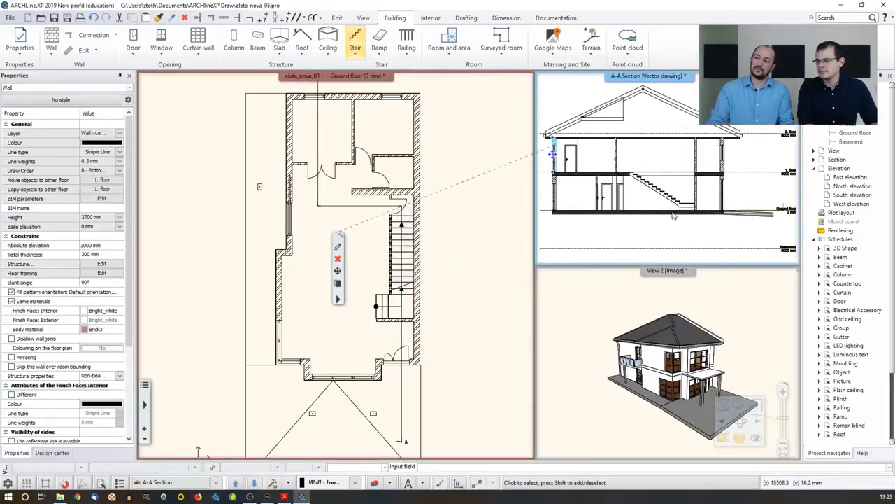
{"action": "left_click", "coordinate": [459, 213]}
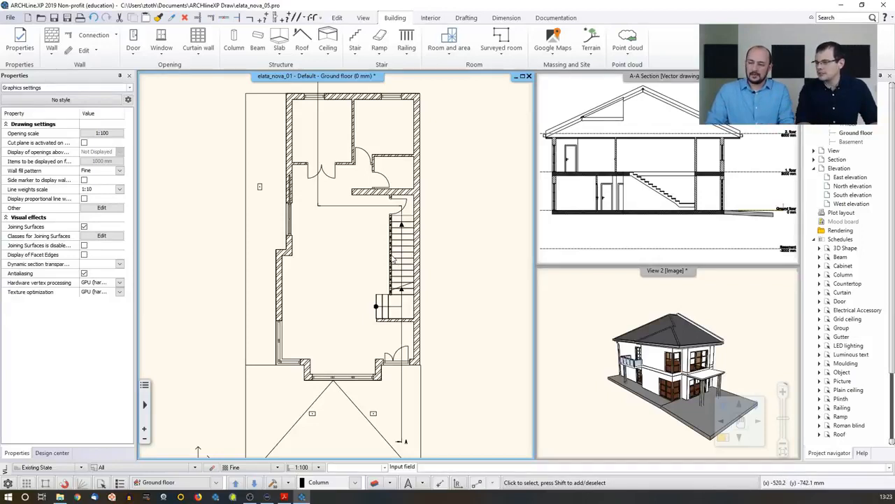
- Bring the A-A section, the 3D view and the ground floor plan in turn into the main viewport, and collapse the Project navigator
{"action": "left_click", "coordinate": [616, 202]}
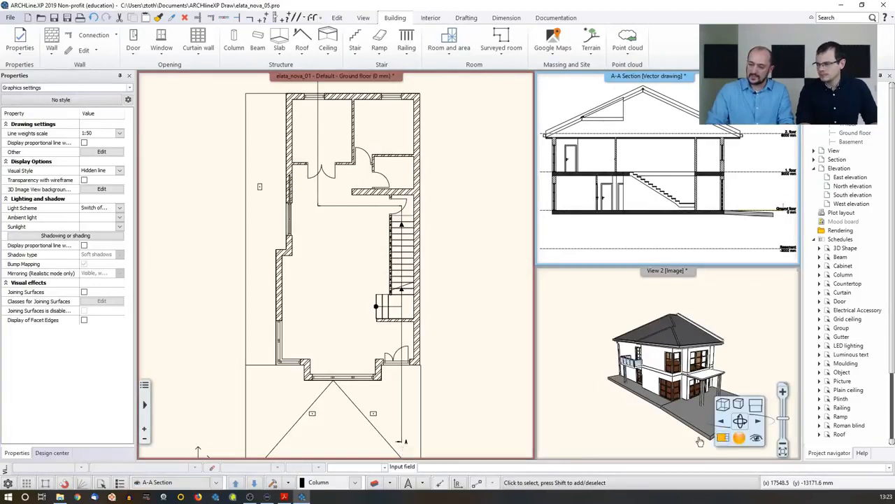
{"action": "left_click", "coordinate": [723, 439]}
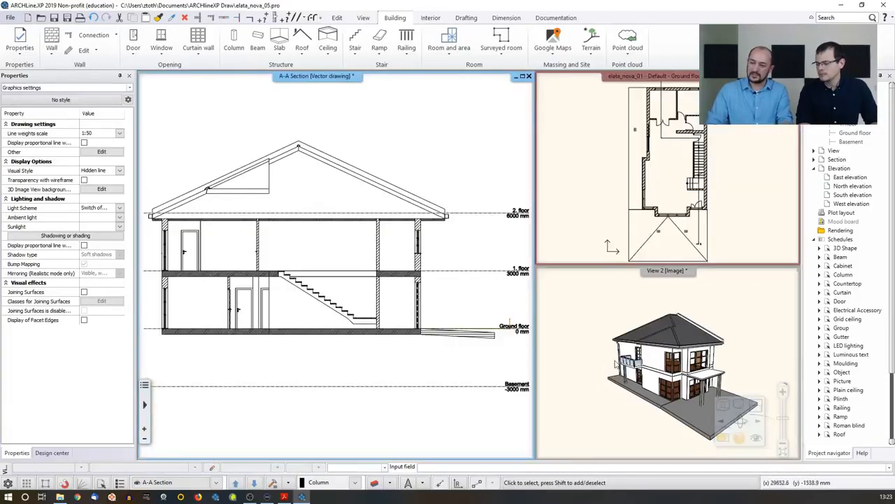
{"action": "left_click", "coordinate": [598, 312]}
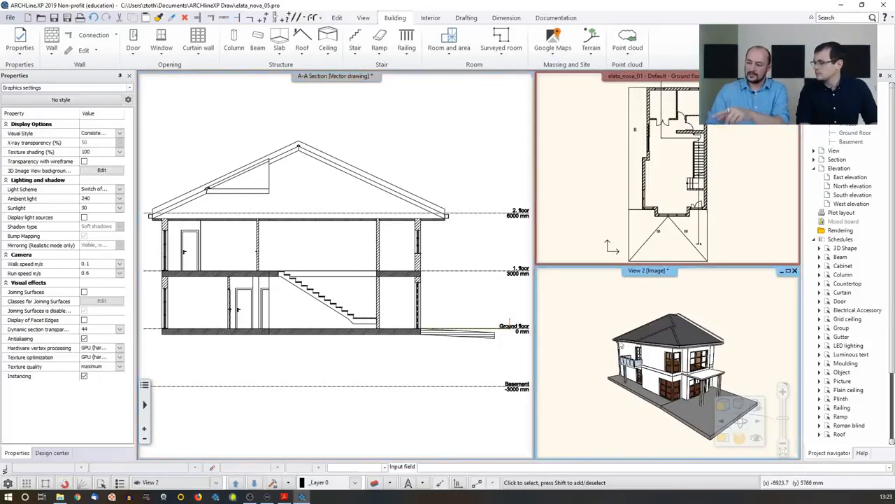
{"action": "left_click", "coordinate": [723, 439]}
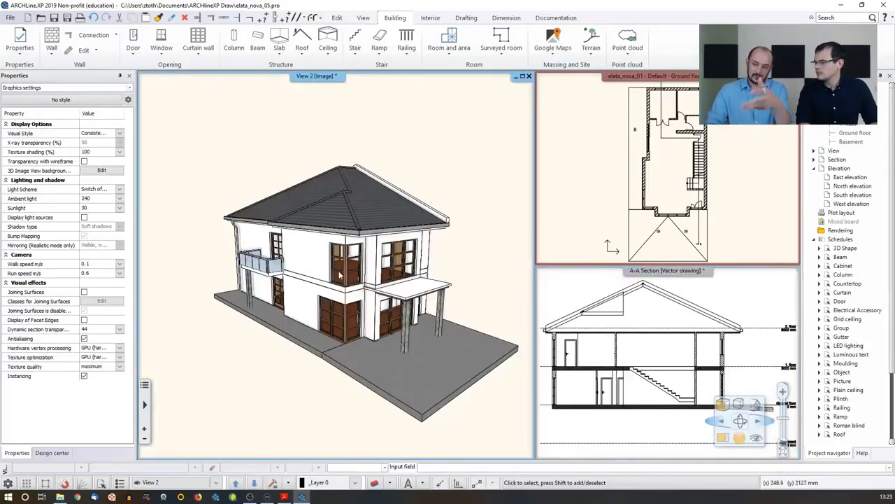
{"action": "left_click", "coordinate": [577, 189]}
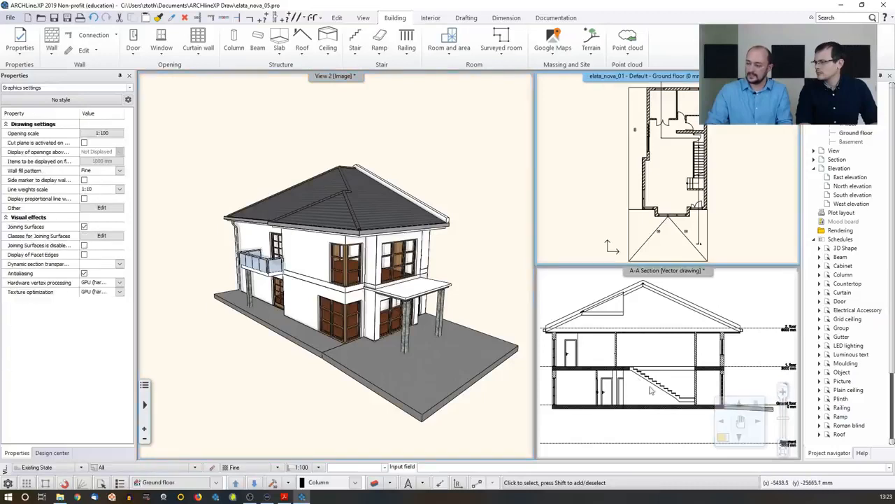
{"action": "left_click", "coordinate": [723, 438]}
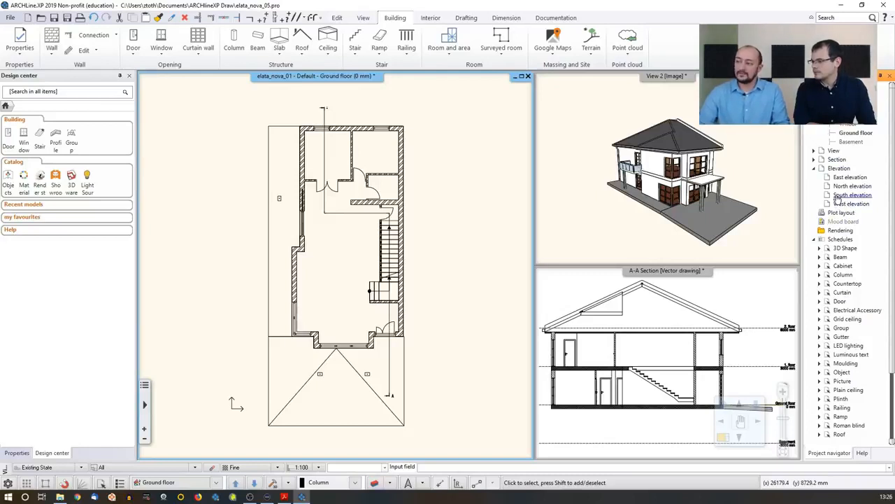
{"action": "left_click", "coordinate": [881, 77]}
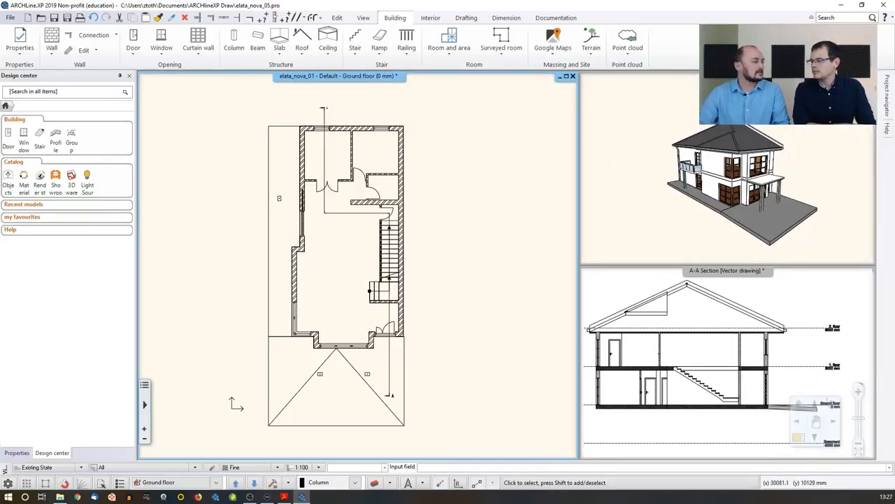
- Keep the Project navigator permanently open and open the West elevation with the whole facade in view
{"action": "mouse_move", "coordinate": [887, 95]}
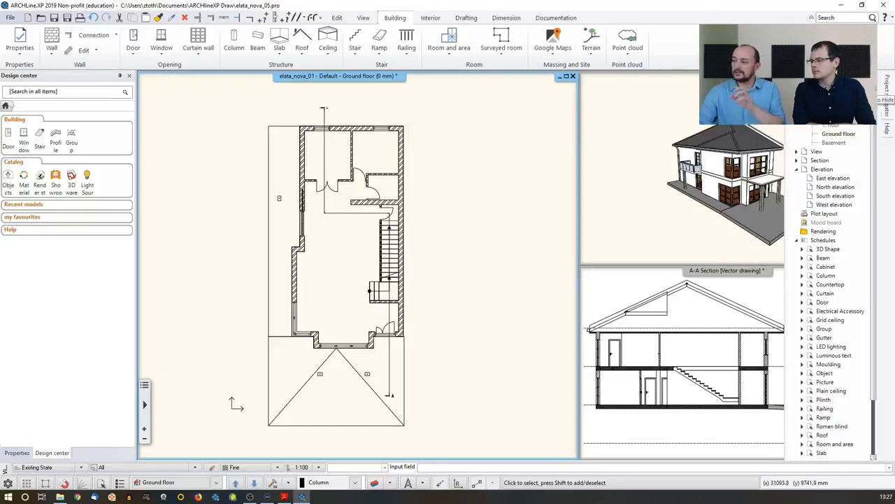
{"action": "left_click", "coordinate": [883, 78]}
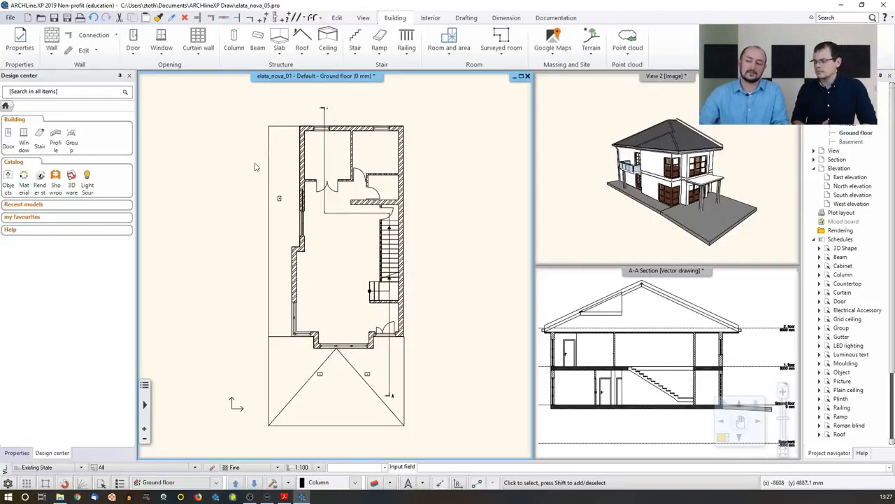
{"action": "double_click", "coordinate": [843, 208]}
{"action": "left_click", "coordinate": [424, 269]}
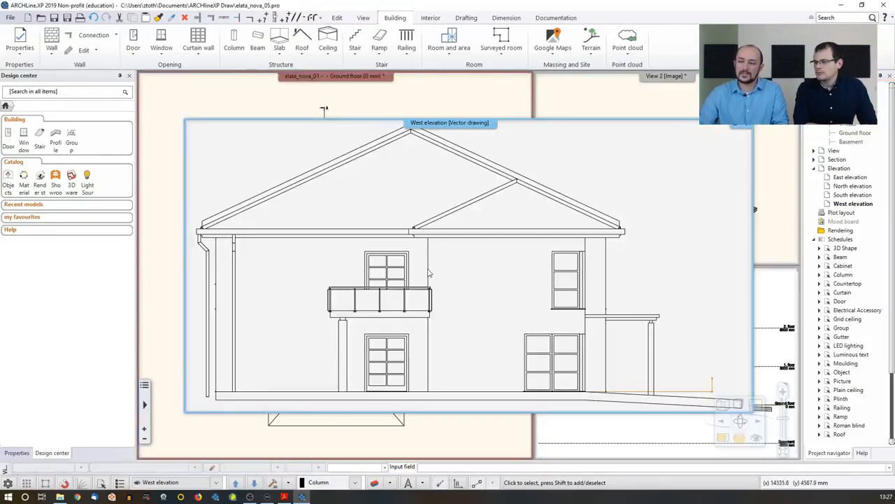
{"action": "scroll", "coordinate": [428, 273], "scroll_direction": "down", "scroll_amount": 2}
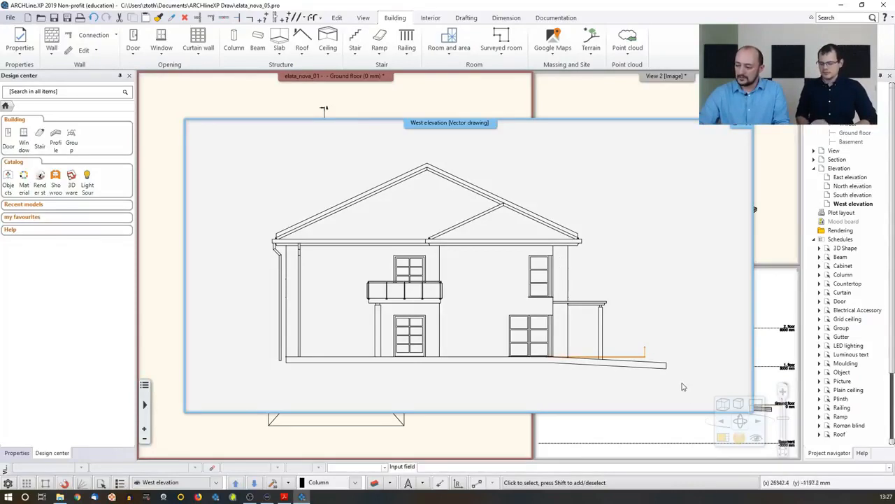
- Render the West elevation with contour-line and hatch shadows on all surfaces, shading with textures and the elevation shadow light direction
{"action": "left_click", "coordinate": [739, 406]}
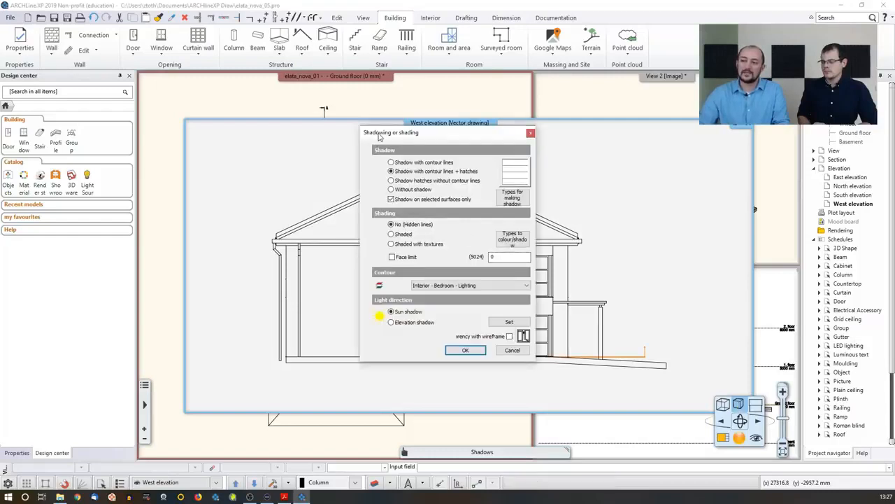
{"action": "left_click_drag", "start_coordinate": [379, 137], "coordinate": [630, 132]}
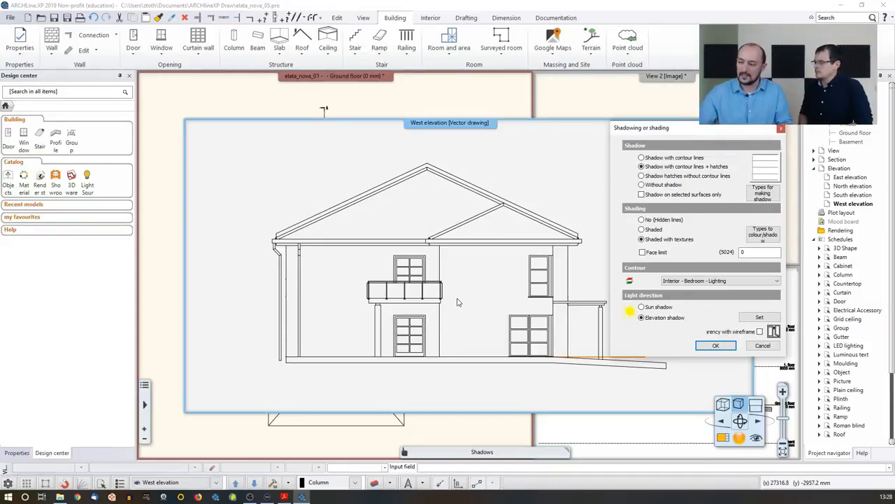
{"action": "left_click", "coordinate": [715, 345]}
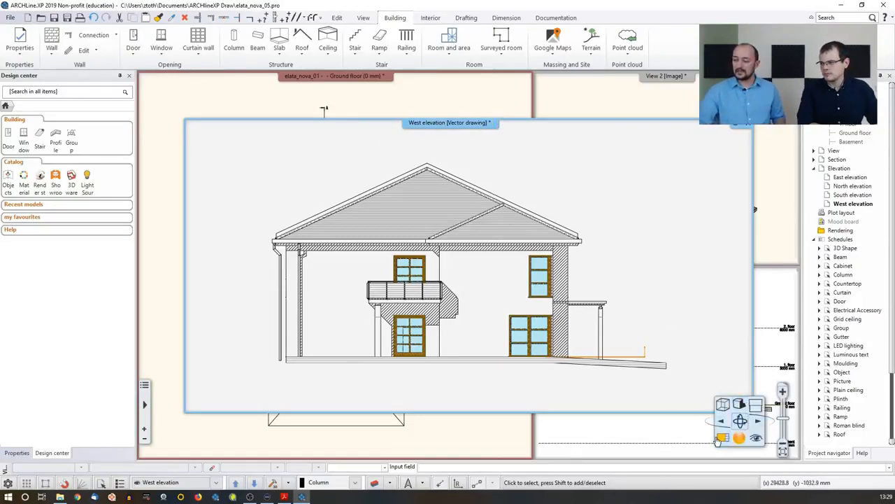
- Tile the open views and bring the ground floor plan into the main viewport
{"action": "key", "text": "ctrl+t"}
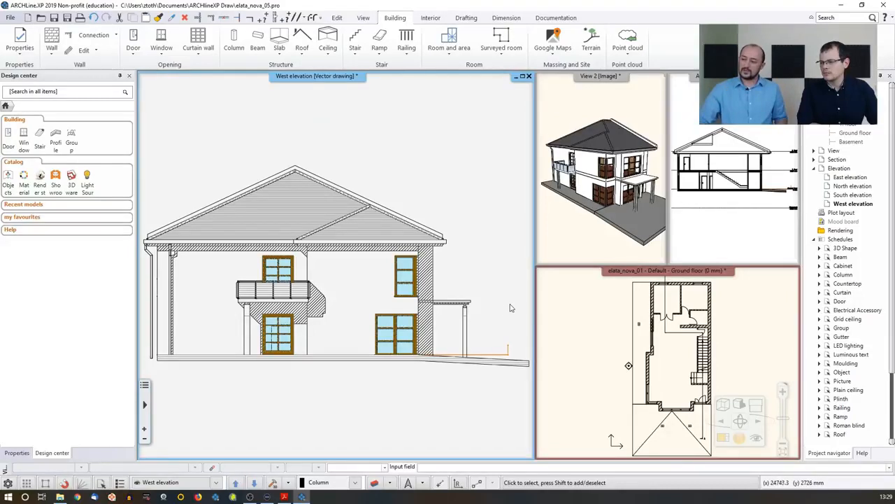
{"action": "left_click", "coordinate": [598, 319]}
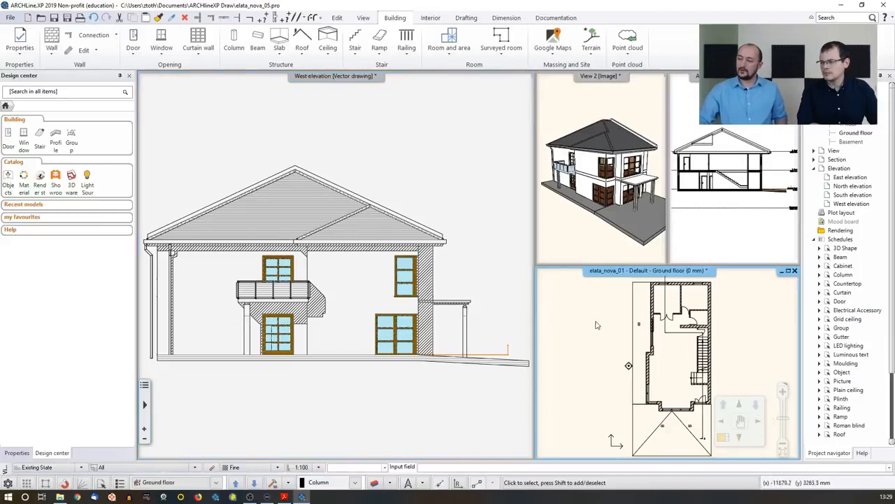
{"action": "left_click", "coordinate": [724, 438]}
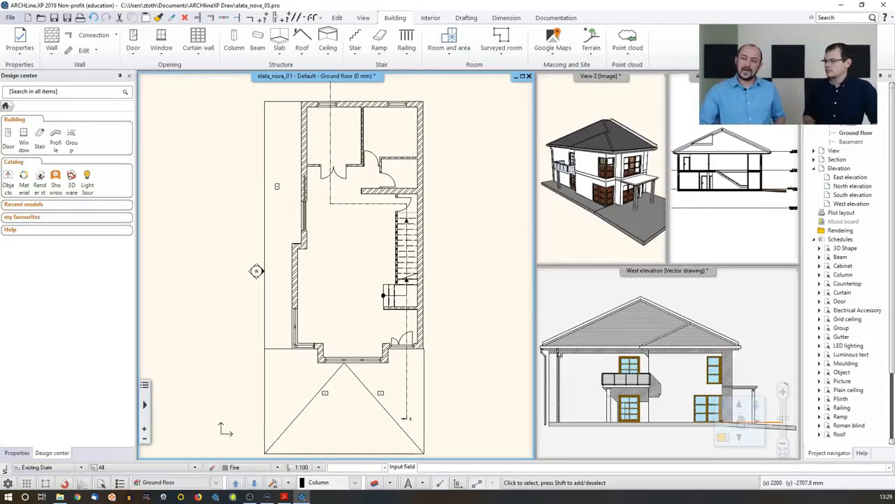
{"action": "scroll", "coordinate": [337, 265], "scroll_direction": "down", "scroll_amount": 1}
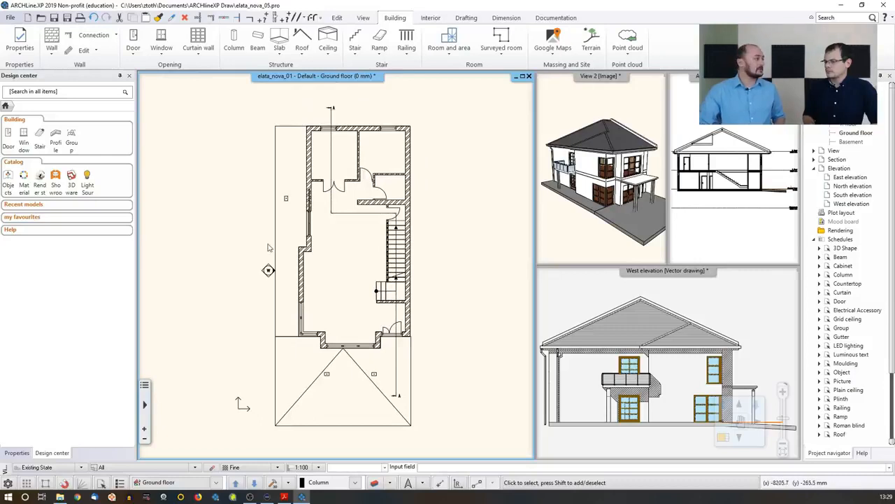
- Enable the partial elevation view option on the West elevation marker in the ground floor plan and regenerate the elevation view
{"action": "left_click", "coordinate": [268, 271]}
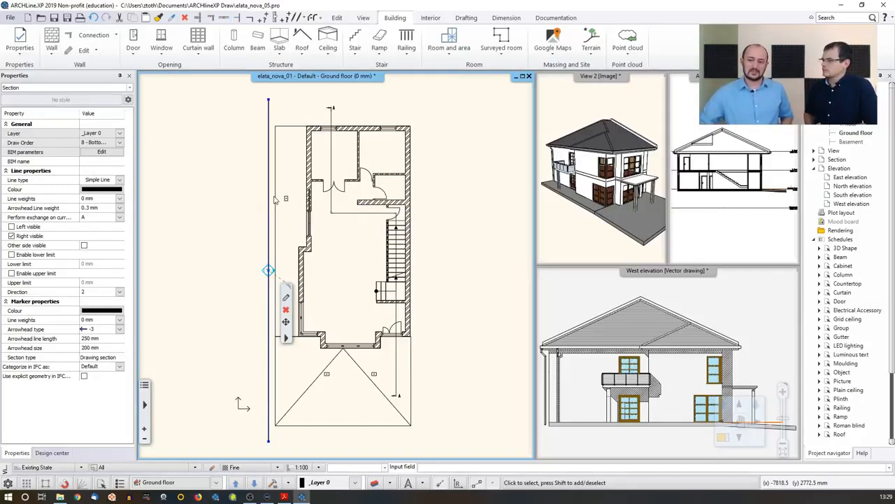
{"action": "left_click", "coordinate": [285, 297]}
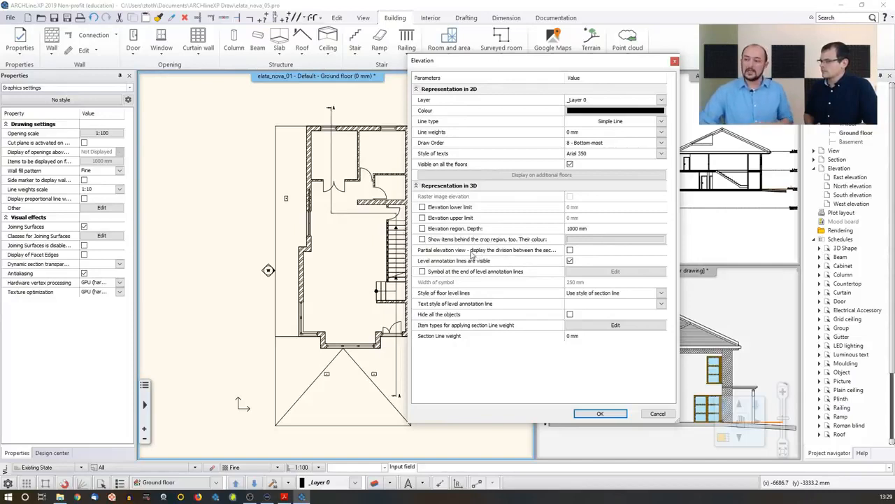
{"action": "left_click", "coordinate": [570, 251]}
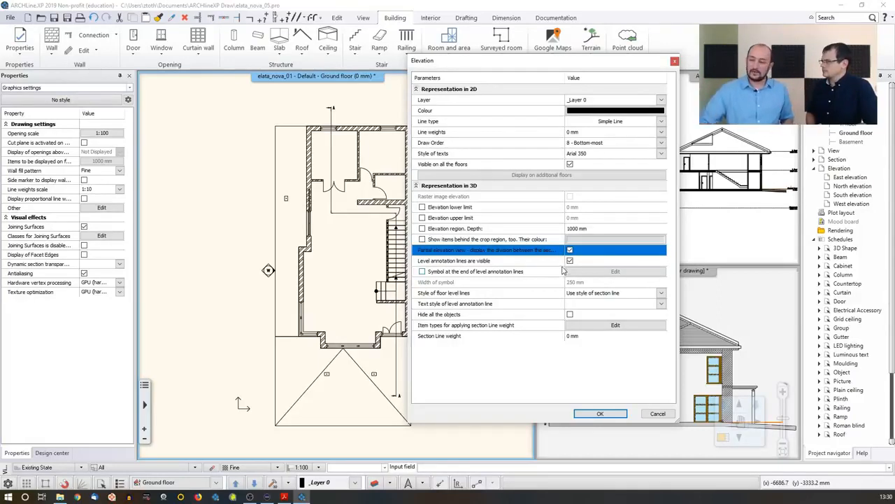
{"action": "left_click", "coordinate": [600, 414]}
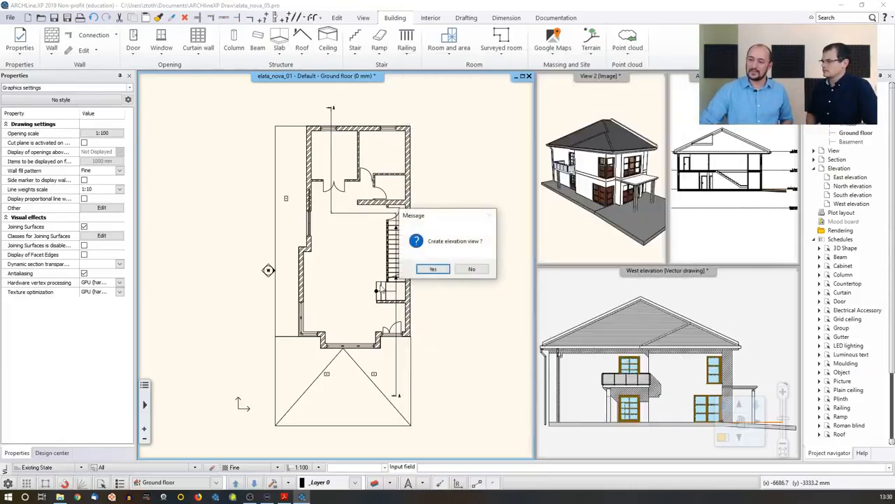
{"action": "left_click", "coordinate": [433, 269]}
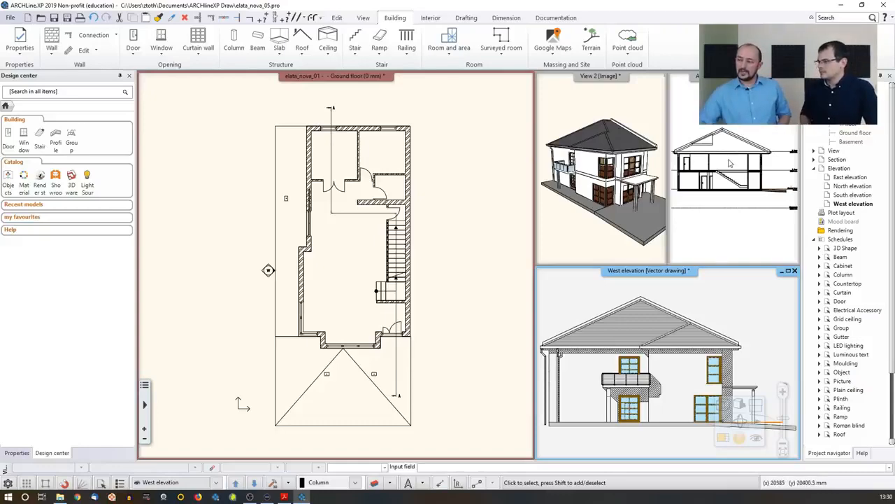
- Examine the balcony area in the West elevation, select the first-floor balcony door there, and return to the full elevation with nothing selected
{"action": "scroll", "coordinate": [595, 386], "scroll_direction": "up", "scroll_amount": 3}
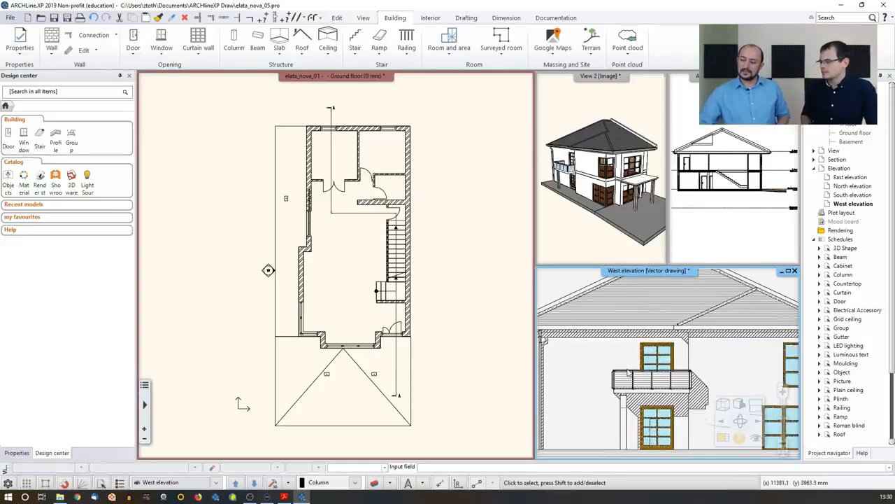
{"action": "left_click", "coordinate": [672, 353]}
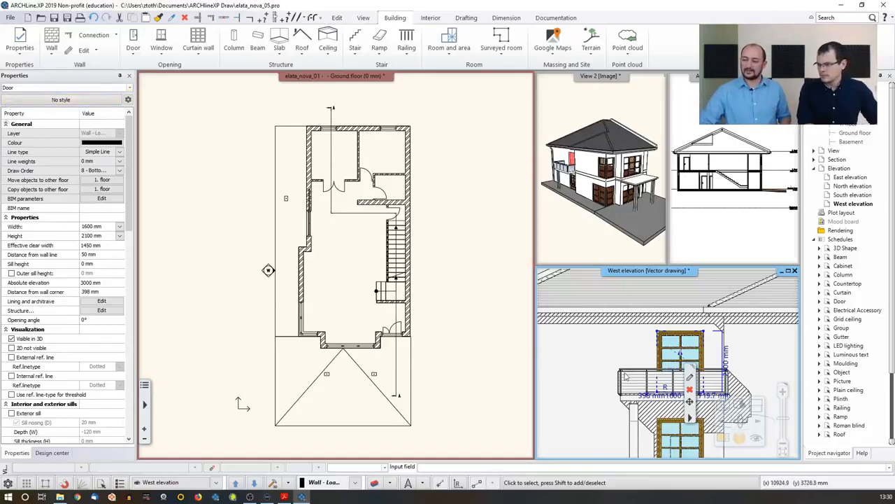
{"action": "scroll", "coordinate": [618, 373], "scroll_direction": "down", "scroll_amount": 1}
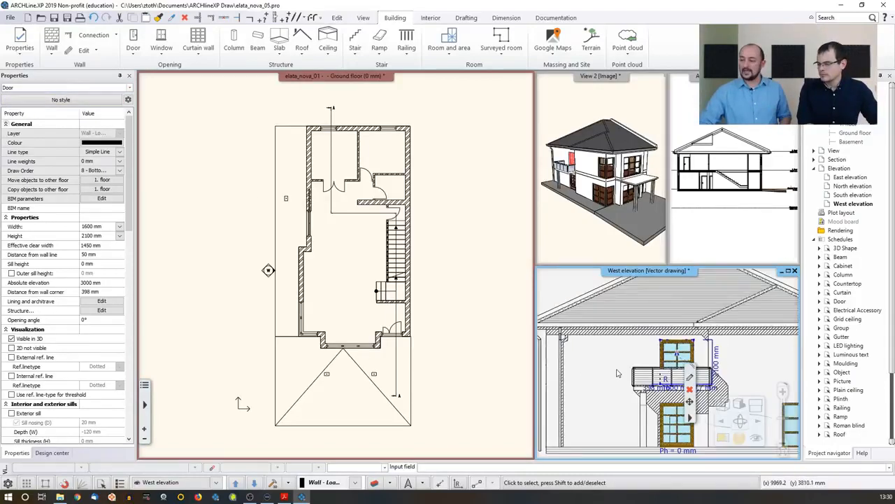
{"action": "scroll", "coordinate": [618, 373], "scroll_direction": "down", "scroll_amount": 1}
{"action": "left_click", "coordinate": [562, 299]}
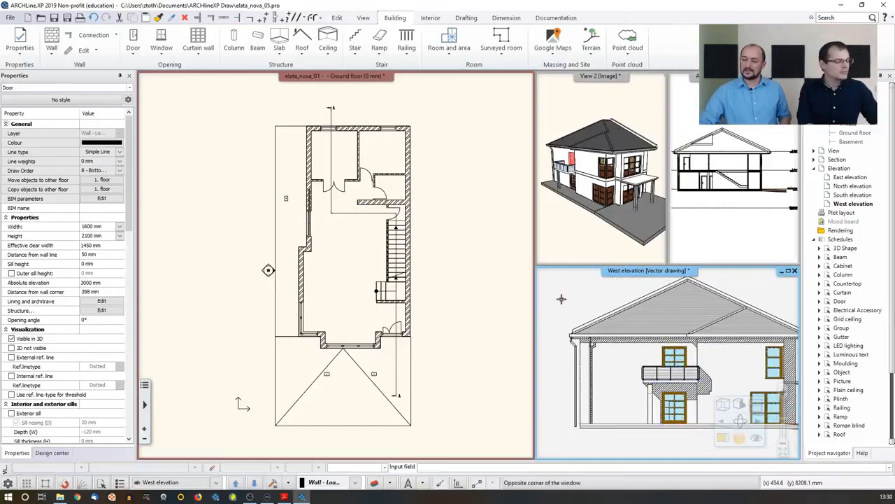
{"action": "middle_click", "coordinate": [565, 311]}
{"action": "middle_click", "coordinate": [565, 311]}
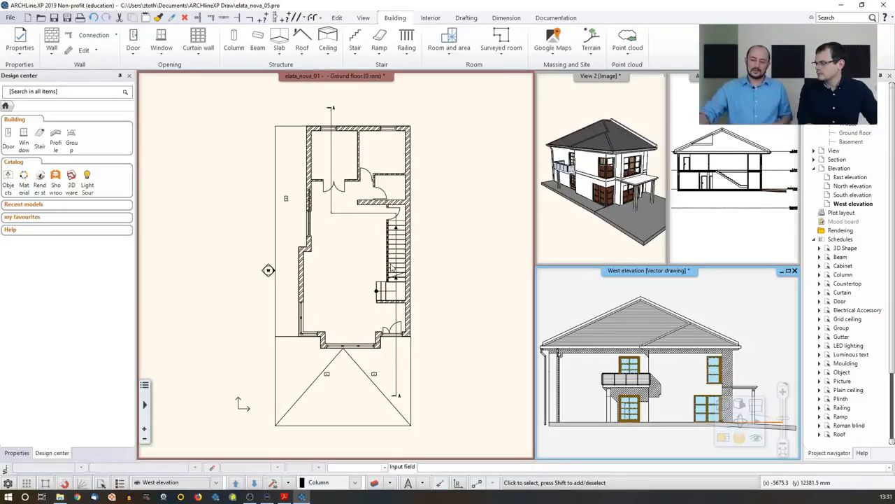
{"action": "left_click", "coordinate": [274, 483]}
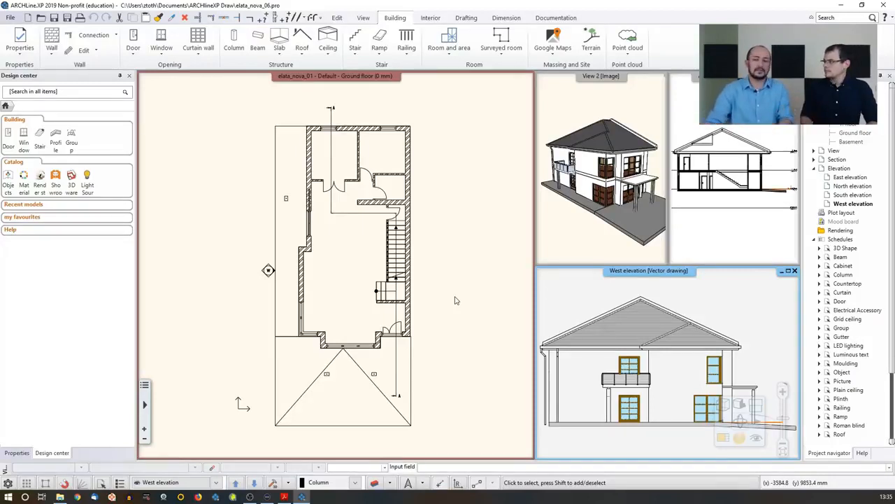
- On the ground floor plan, sketch a rectangular slab about 93 m by 79 m around the house
{"action": "left_click", "coordinate": [433, 275]}
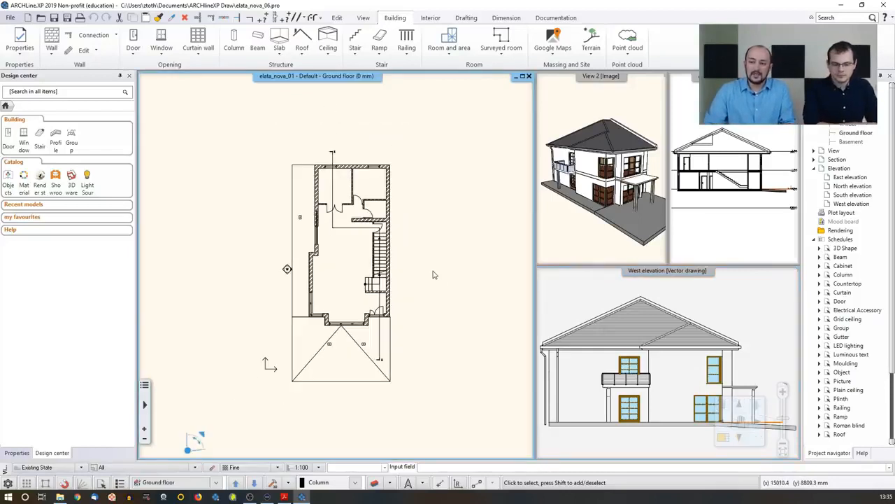
{"action": "scroll", "coordinate": [432, 275], "scroll_direction": "down", "scroll_amount": 2}
{"action": "scroll", "coordinate": [427, 265], "scroll_direction": "down", "scroll_amount": 1}
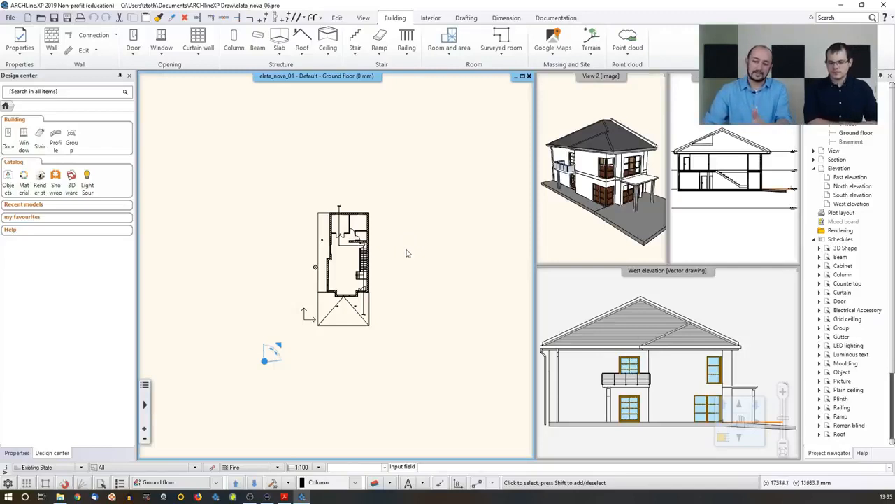
{"action": "scroll", "coordinate": [414, 270], "scroll_direction": "down", "scroll_amount": 2}
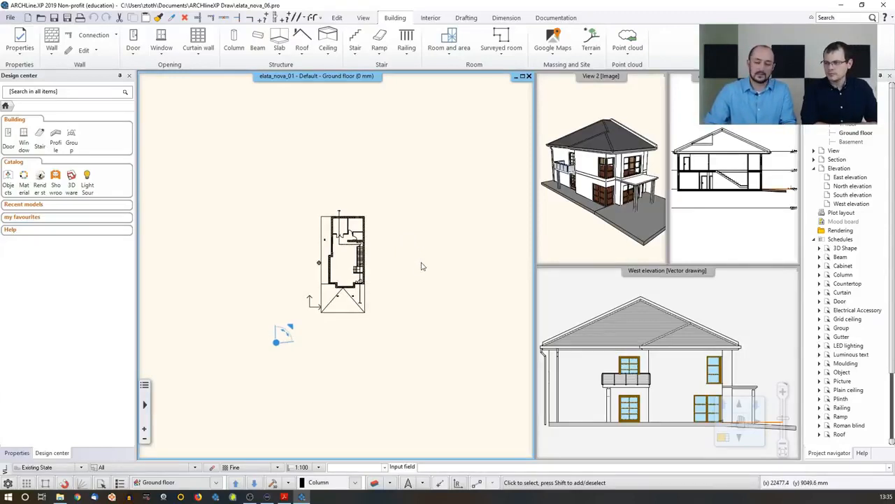
{"action": "scroll", "coordinate": [335, 259], "scroll_direction": "down", "scroll_amount": 1}
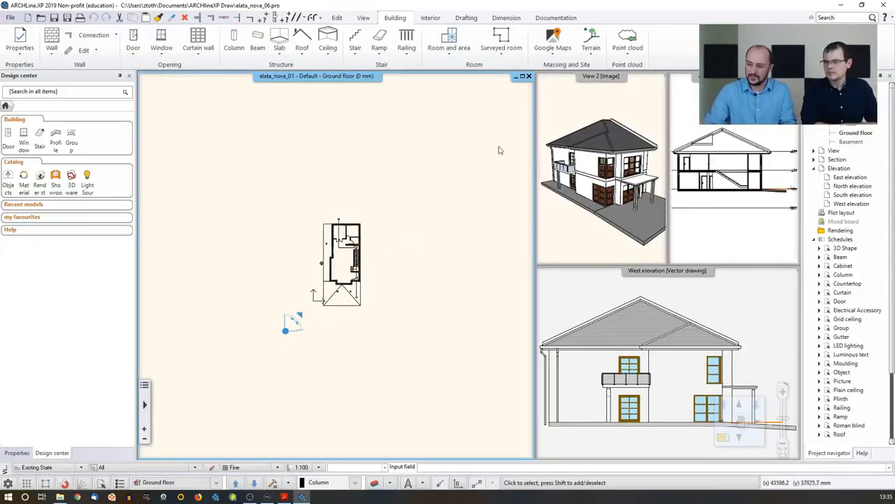
{"action": "scroll", "coordinate": [343, 258], "scroll_direction": "down", "scroll_amount": 1}
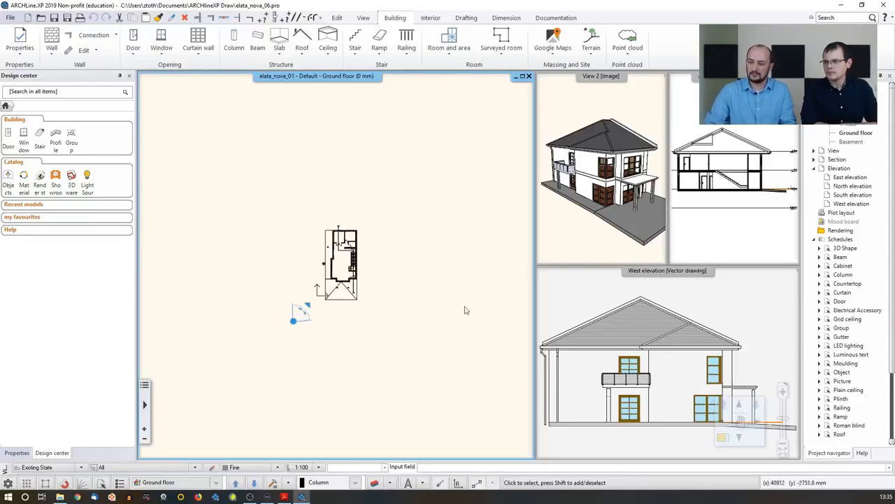
{"action": "left_click", "coordinate": [279, 57]}
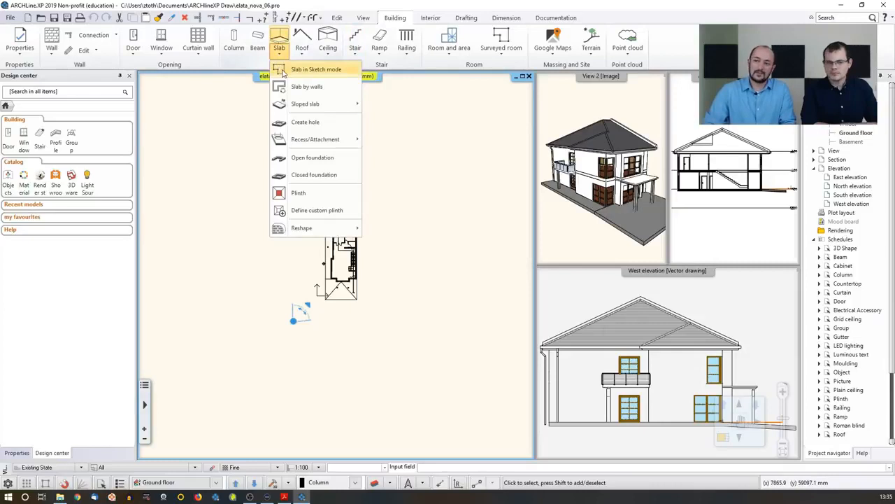
{"action": "left_click", "coordinate": [301, 69]}
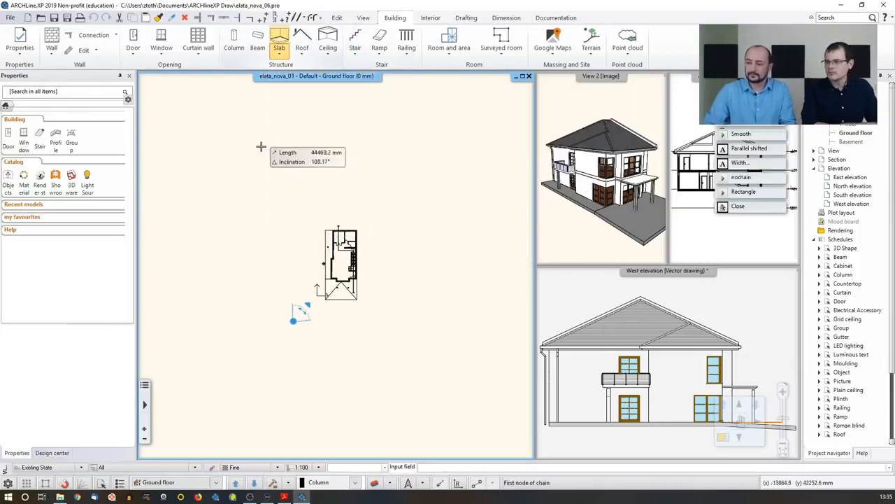
{"action": "left_click", "coordinate": [181, 125]}
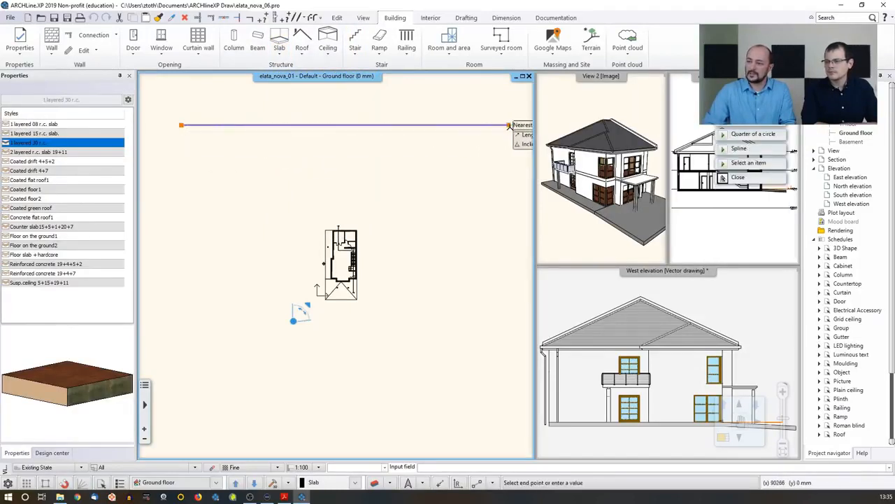
{"action": "left_click", "coordinate": [519, 125]}
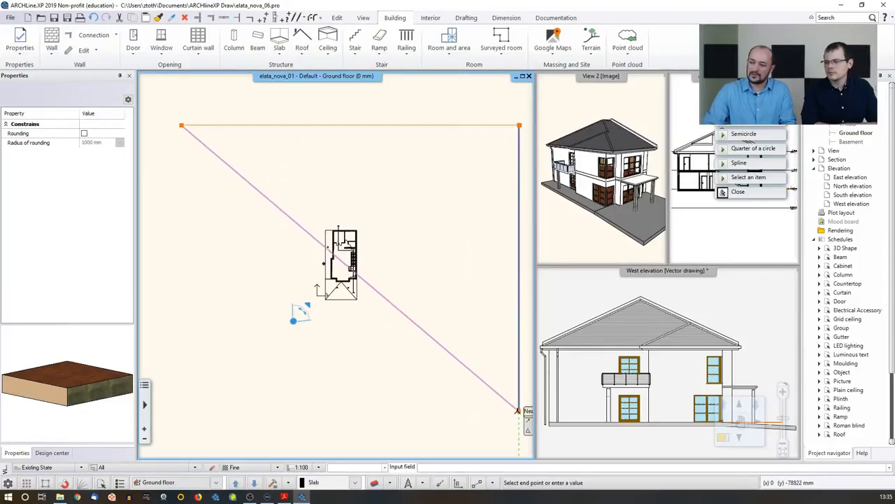
{"action": "left_click", "coordinate": [518, 411]}
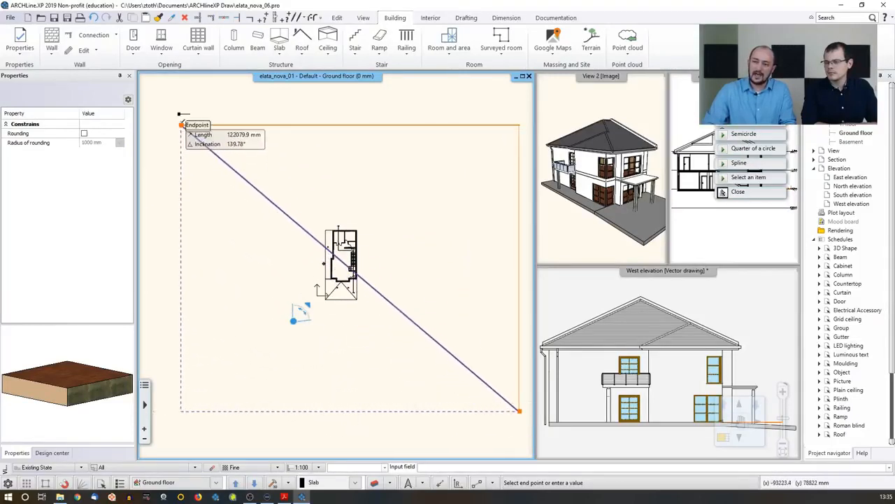
{"action": "left_click", "coordinate": [181, 411]}
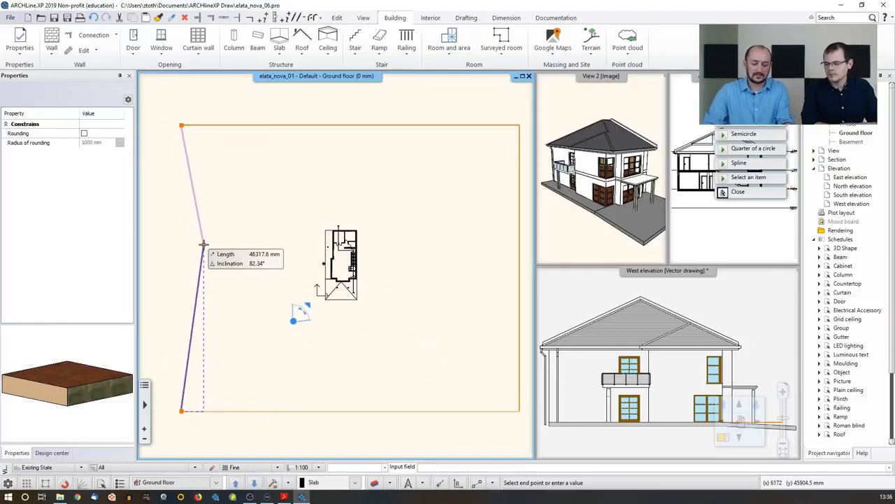
{"action": "key", "text": "Return"}
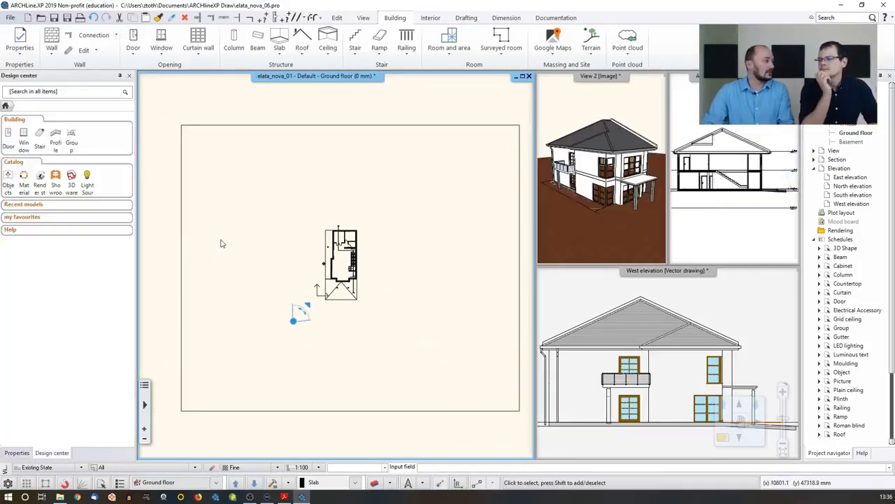
- Change the top material of the large ground slab around the house to Bright_white
{"action": "left_click", "coordinate": [182, 221]}
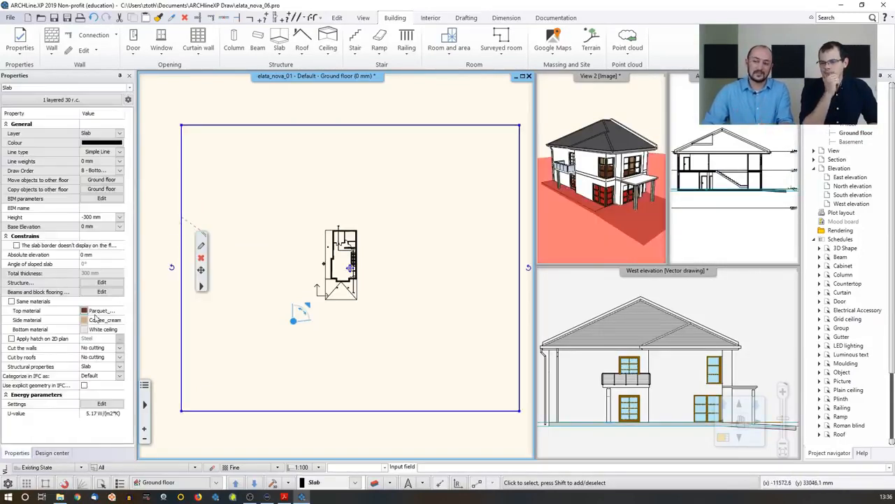
{"action": "left_click", "coordinate": [94, 312]}
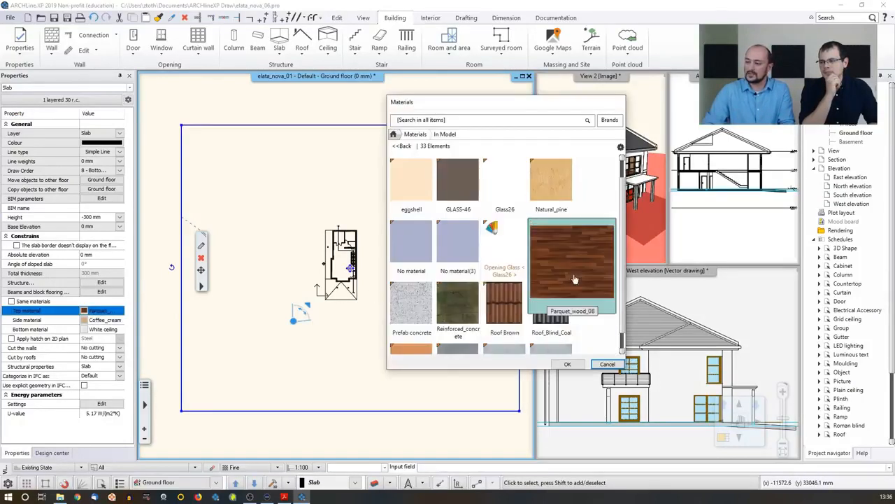
{"action": "scroll", "coordinate": [573, 278], "scroll_direction": "up", "scroll_amount": 3}
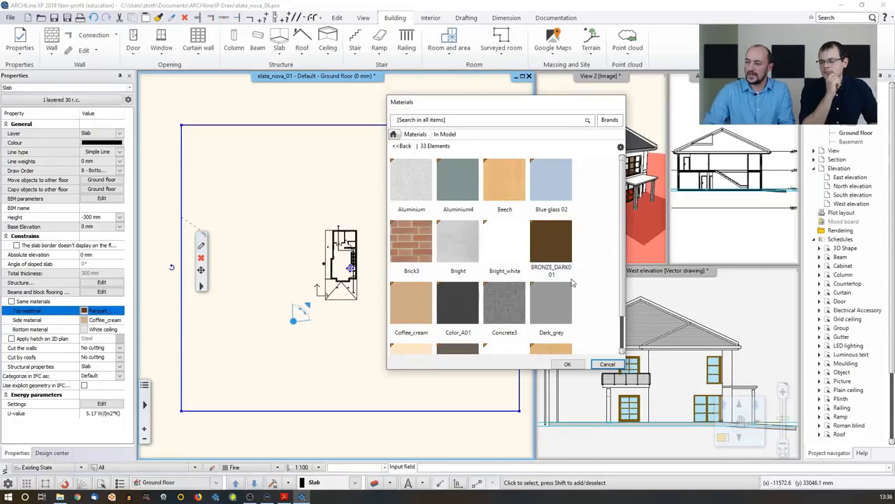
{"action": "left_click", "coordinate": [517, 270]}
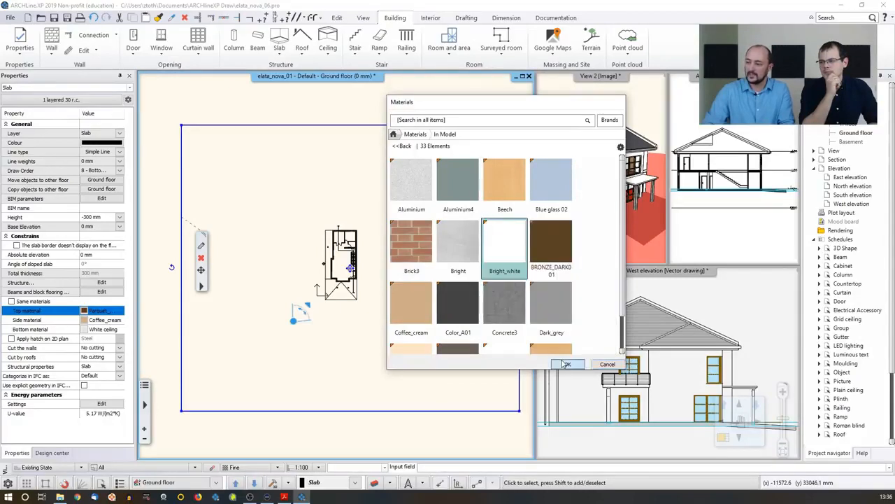
{"action": "left_click", "coordinate": [567, 364]}
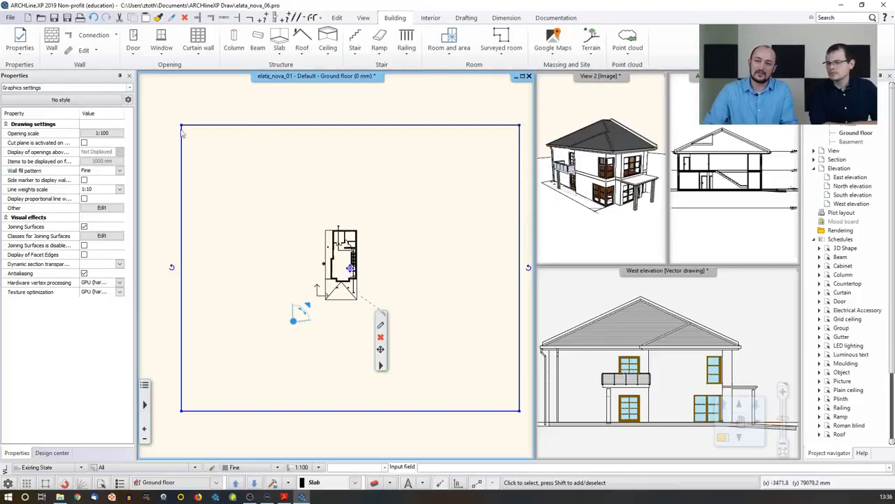
- Set the base elevation of the large ground slab to -300 mm and clear the selection
{"action": "left_click", "coordinate": [216, 128]}
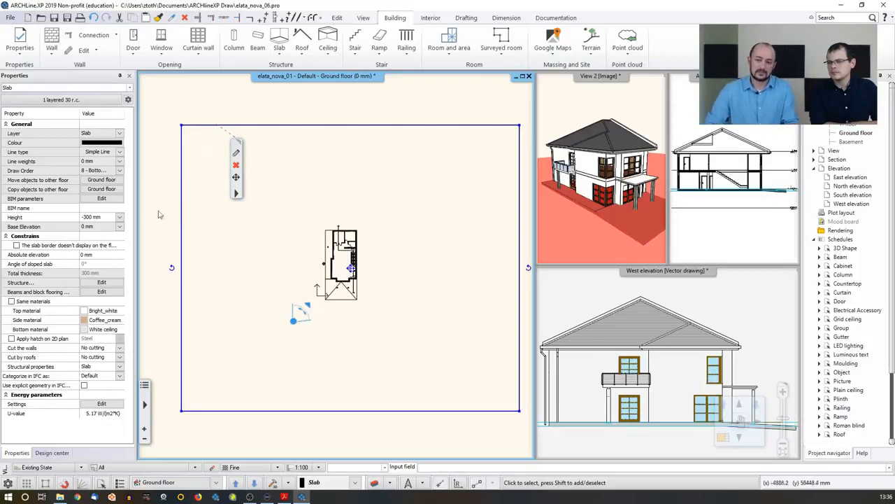
{"action": "left_click", "coordinate": [95, 228]}
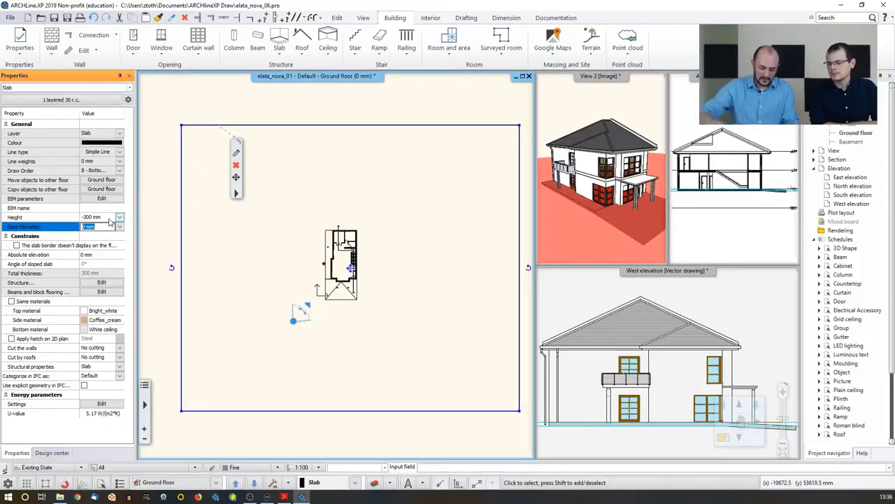
{"action": "type", "text": "-300"}
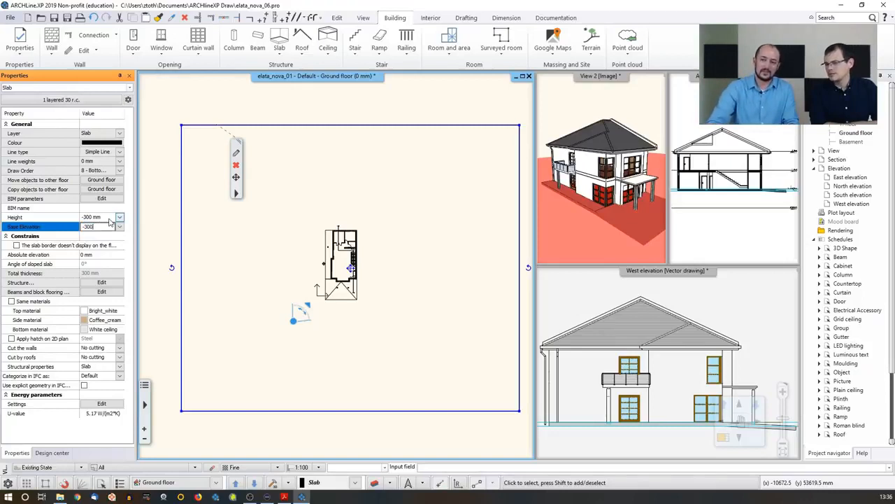
{"action": "key", "text": "Return"}
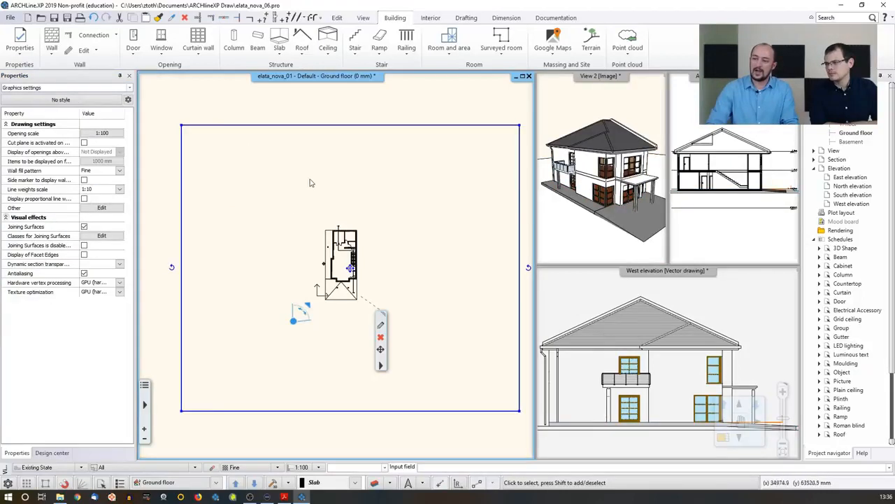
{"action": "left_click", "coordinate": [334, 189]}
- Bring the 3D house view into the main viewport and set the sun location to -IT- Firenze
{"action": "left_click", "coordinate": [643, 252]}
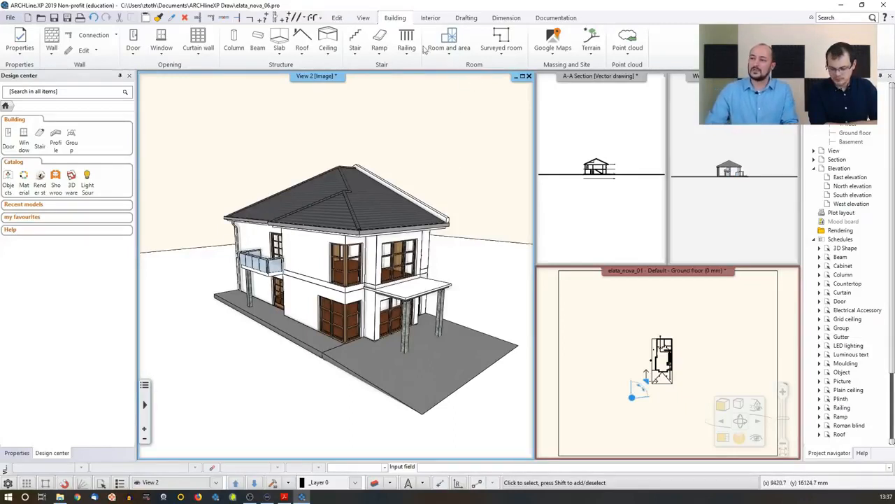
{"action": "left_click", "coordinate": [363, 17]}
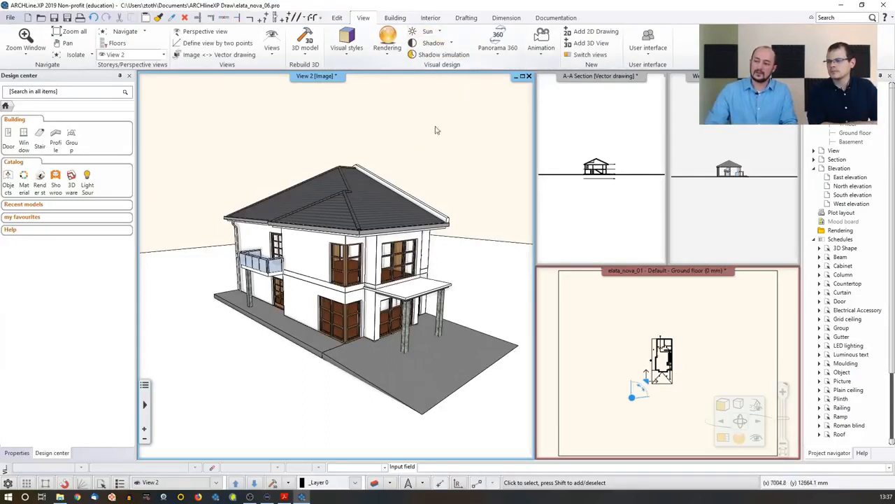
{"action": "left_click", "coordinate": [415, 484]}
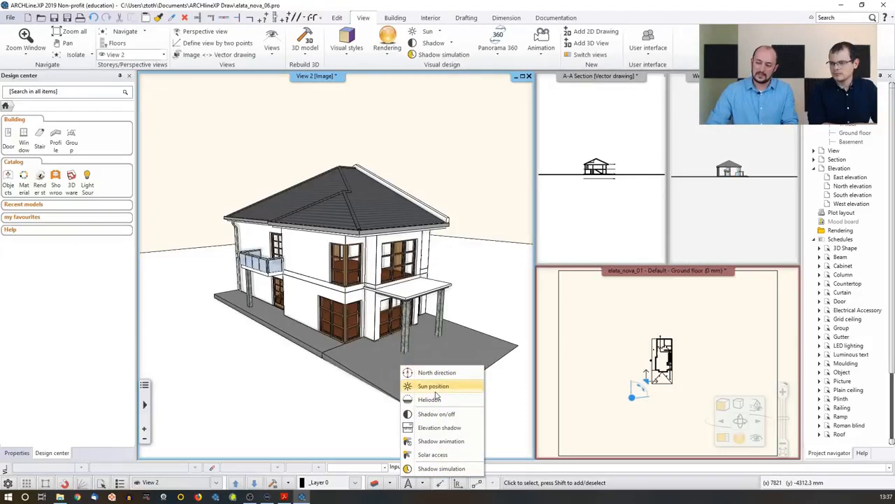
{"action": "left_click", "coordinate": [436, 389]}
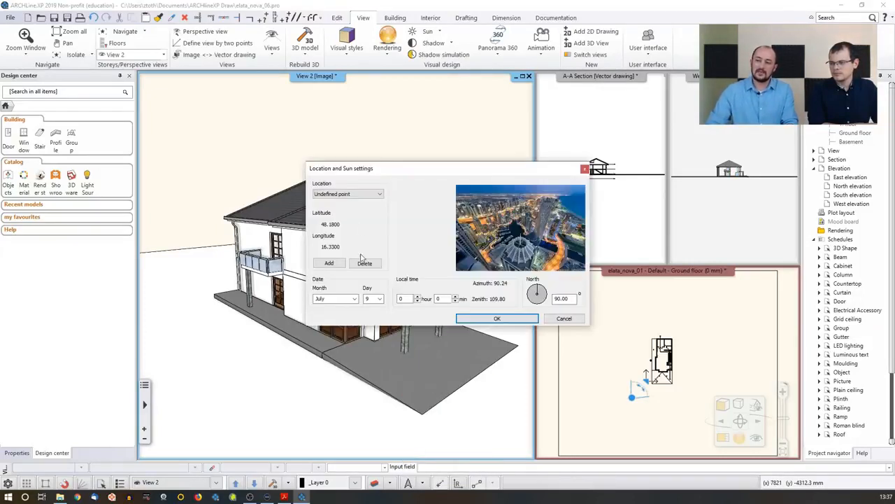
{"action": "left_click", "coordinate": [363, 196]}
{"action": "left_click_drag", "start_coordinate": [379, 208], "coordinate": [378, 297]}
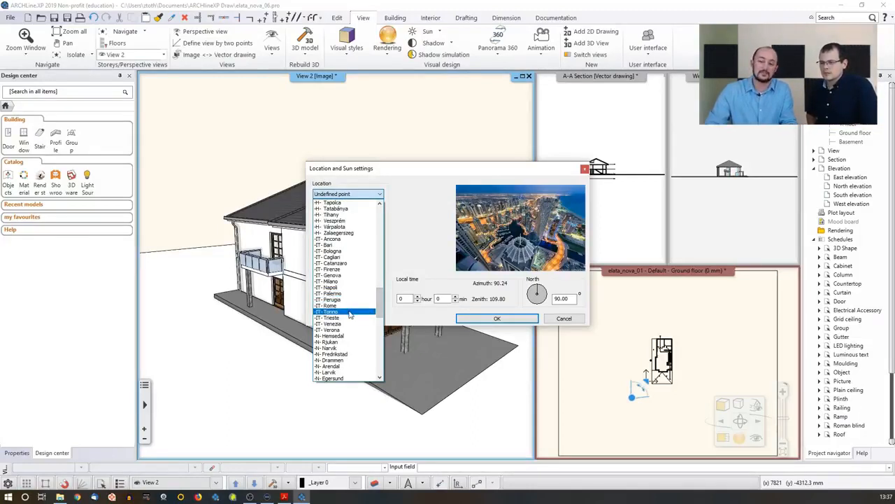
{"action": "left_click", "coordinate": [344, 269]}
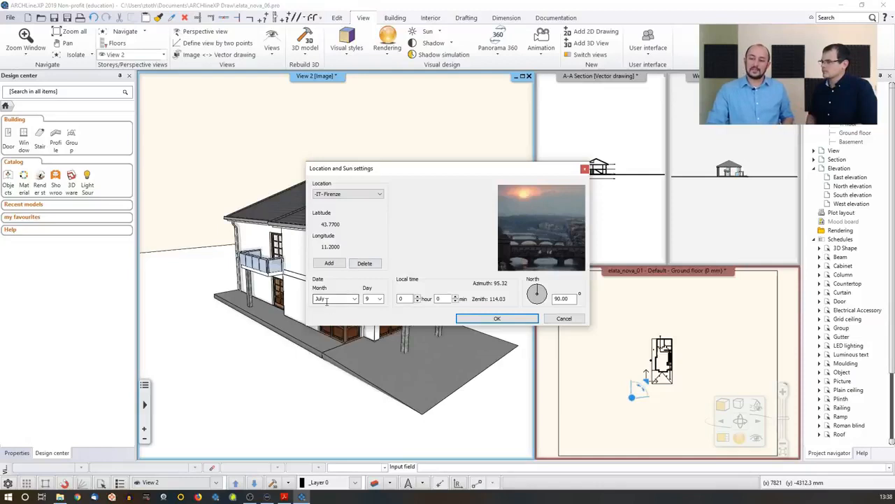
- Set the sun's local time to 10 hours and the north direction to 42°, and apply the sun settings
{"action": "double_click", "coordinate": [409, 298]}
{"action": "type", "text": "10"}
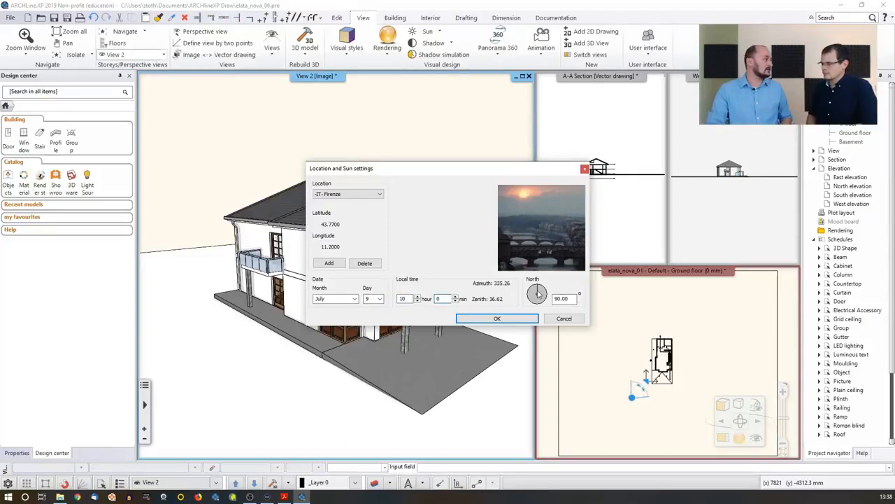
{"action": "left_click_drag", "start_coordinate": [537, 297], "coordinate": [547, 289]}
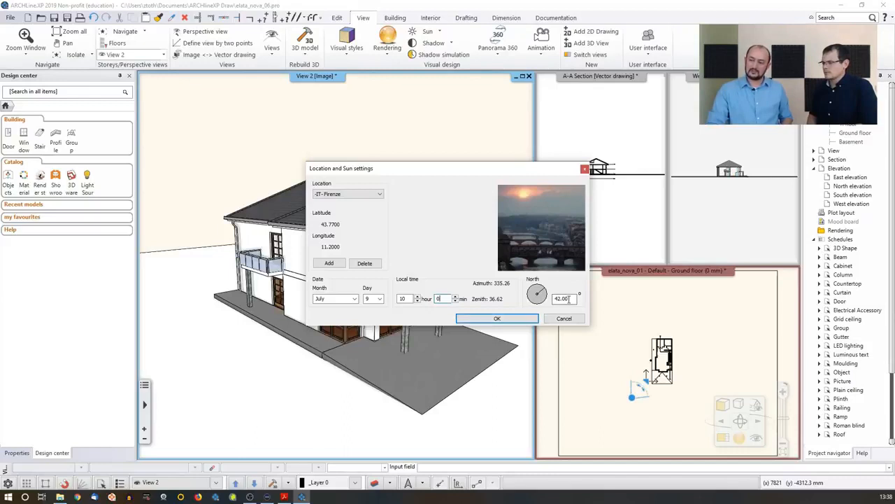
{"action": "left_click", "coordinate": [522, 321]}
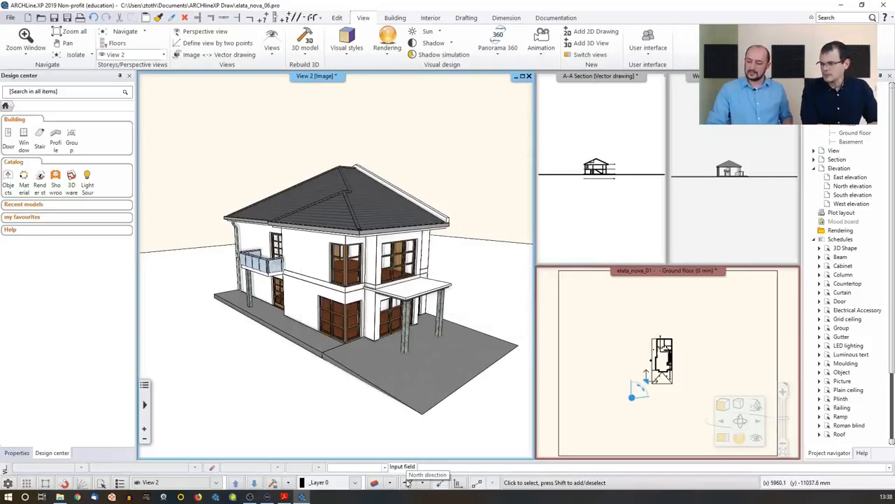
- Bring the ground floor plan into the main viewport with the whole ground slab in view
{"action": "left_click", "coordinate": [671, 356]}
{"action": "scroll", "coordinate": [677, 359], "scroll_direction": "up", "scroll_amount": 2}
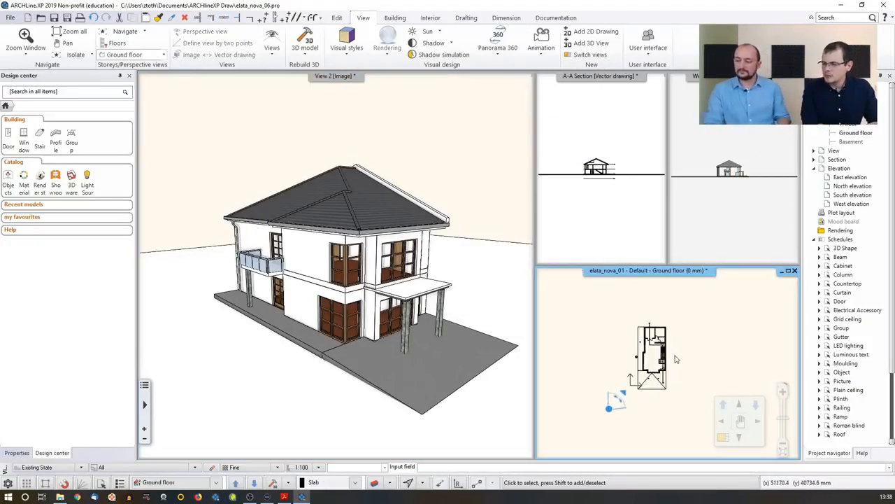
{"action": "scroll", "coordinate": [676, 359], "scroll_direction": "up", "scroll_amount": 3}
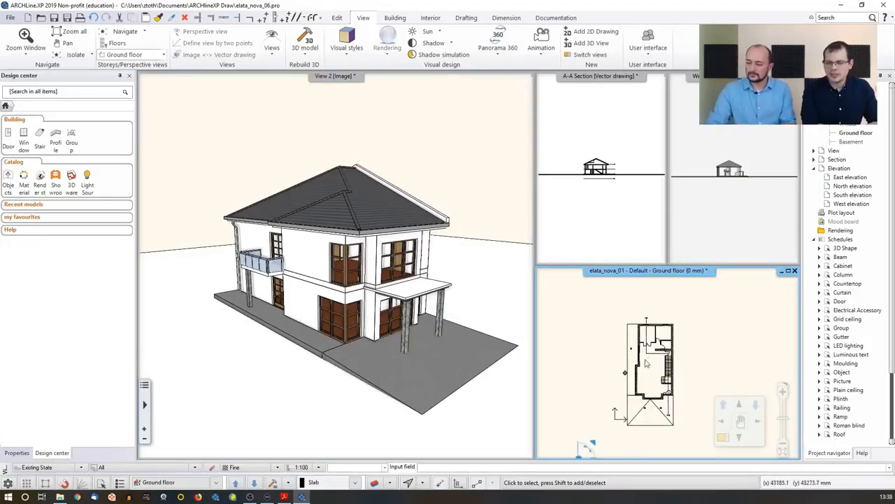
{"action": "left_click", "coordinate": [482, 298]}
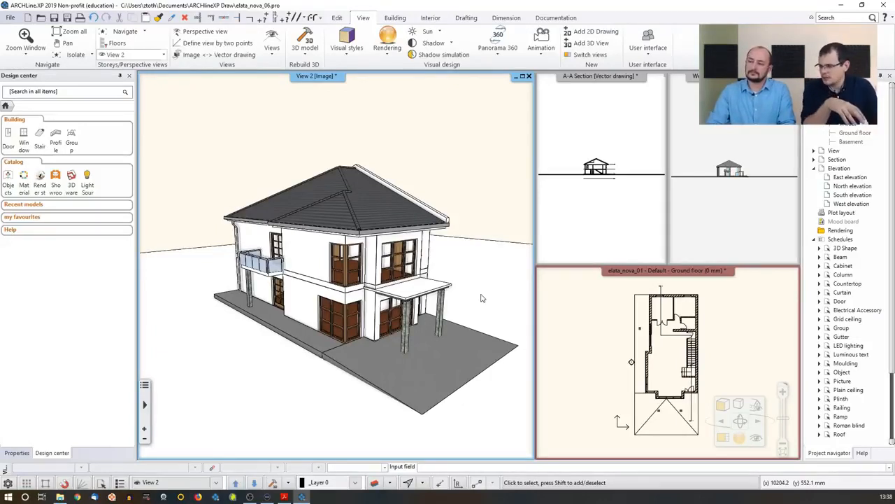
{"action": "left_click", "coordinate": [592, 331]}
{"action": "left_click", "coordinate": [723, 437]}
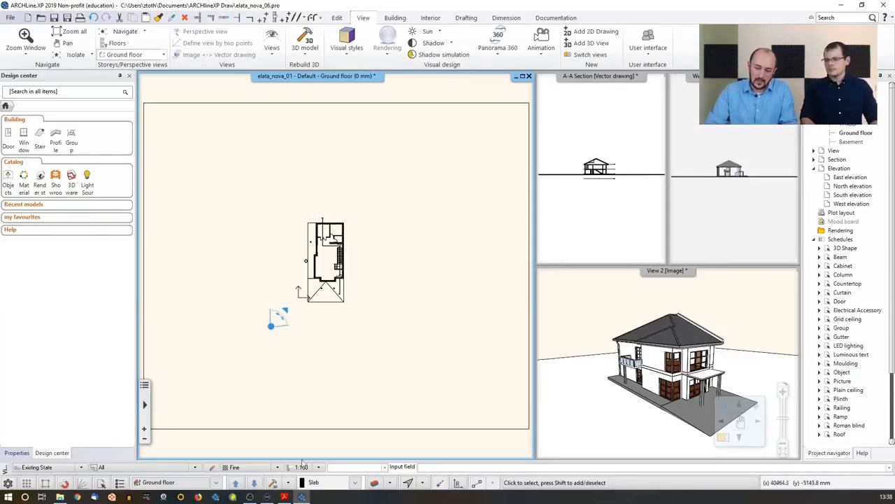
- Regenerate the A-A section and West elevation, fit both drawings in their viewports, and return to the ground floor plan
{"action": "left_click", "coordinate": [275, 482]}
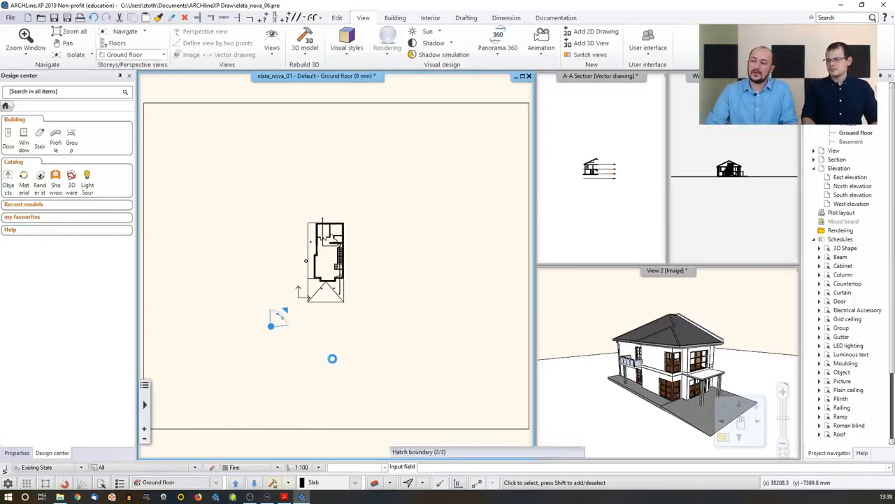
{"action": "left_click", "coordinate": [613, 196]}
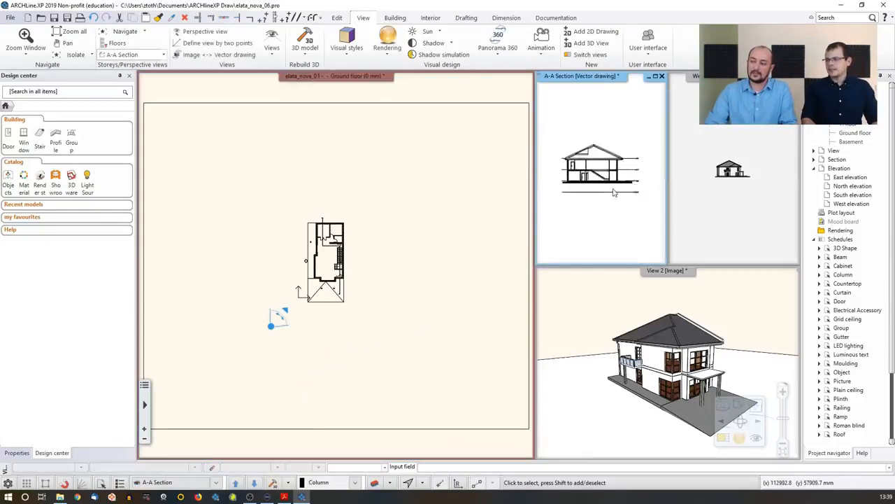
{"action": "left_click", "coordinate": [725, 198]}
{"action": "left_click", "coordinate": [435, 204]}
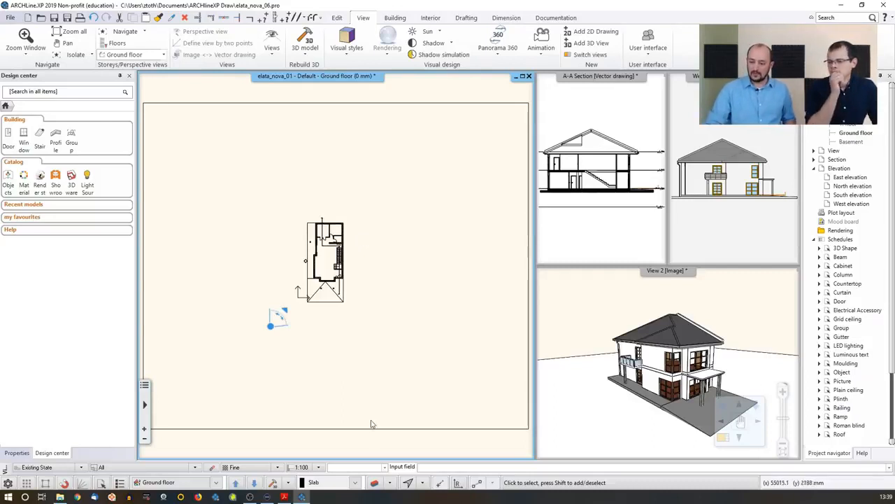
- Turn on all layers in the elata_nova_START-2D filter, from zretino marciapiedi to _aa cartografia
{"action": "left_click", "coordinate": [374, 484]}
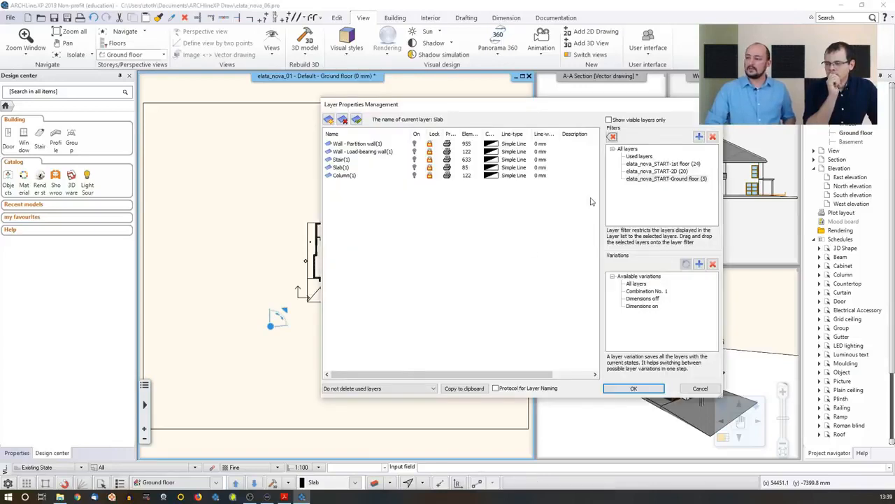
{"action": "left_click", "coordinate": [644, 165]}
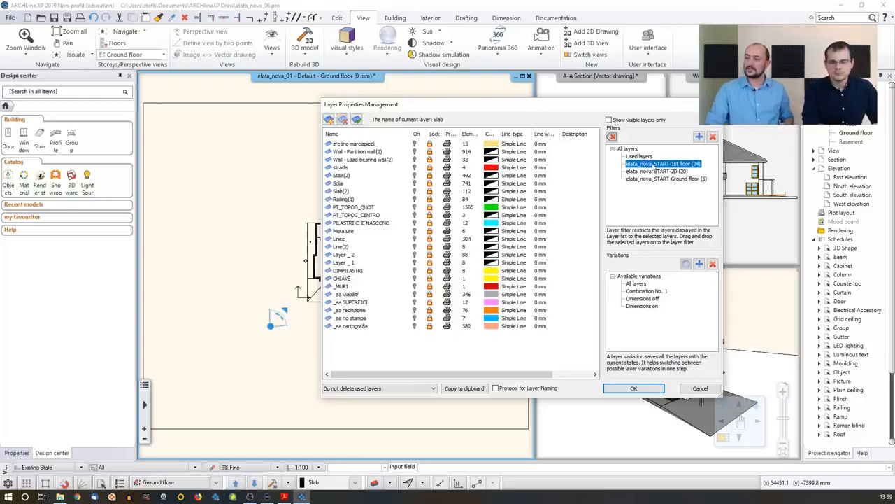
{"action": "left_click", "coordinate": [661, 171]}
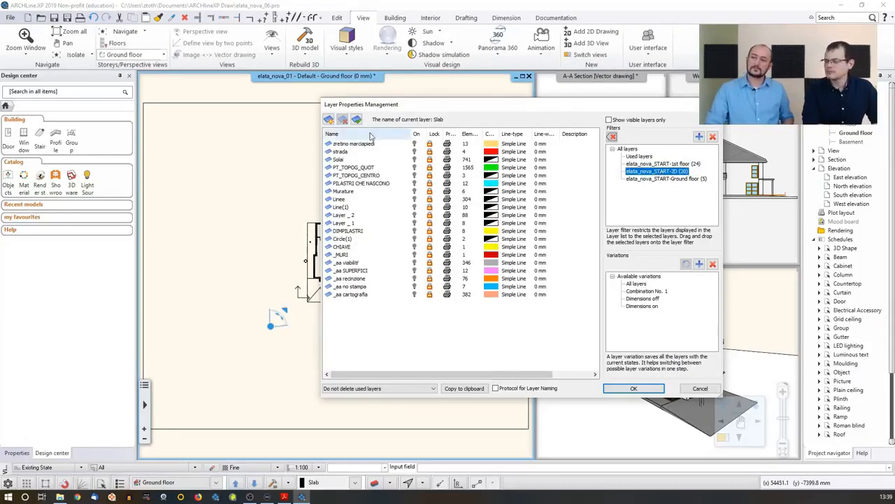
{"action": "left_click", "coordinate": [356, 294]}
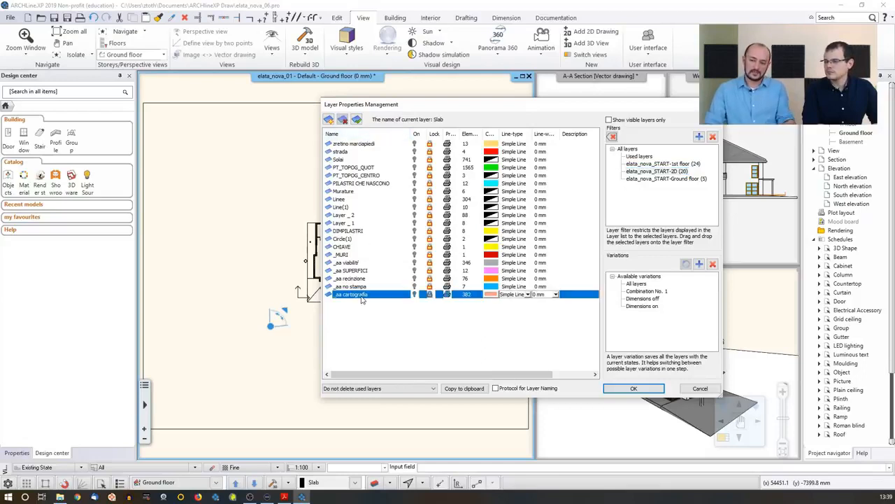
{"action": "left_click", "coordinate": [372, 144], "text": "shift"}
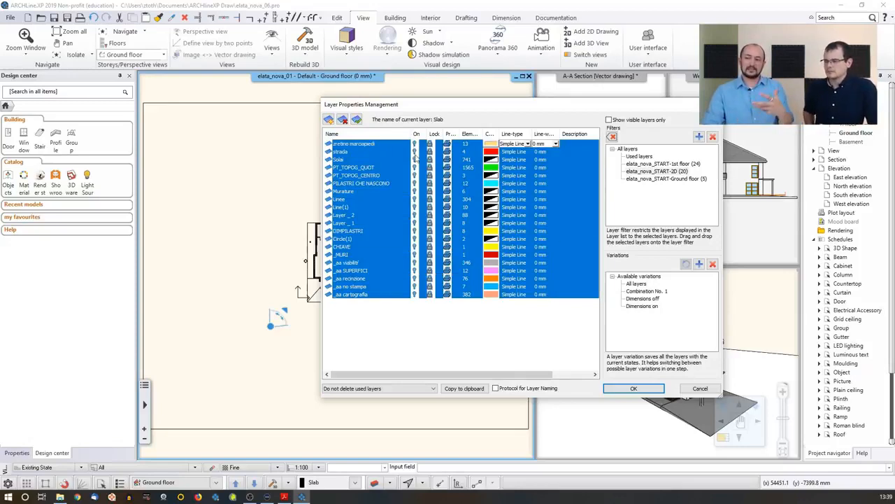
{"action": "left_click", "coordinate": [629, 389]}
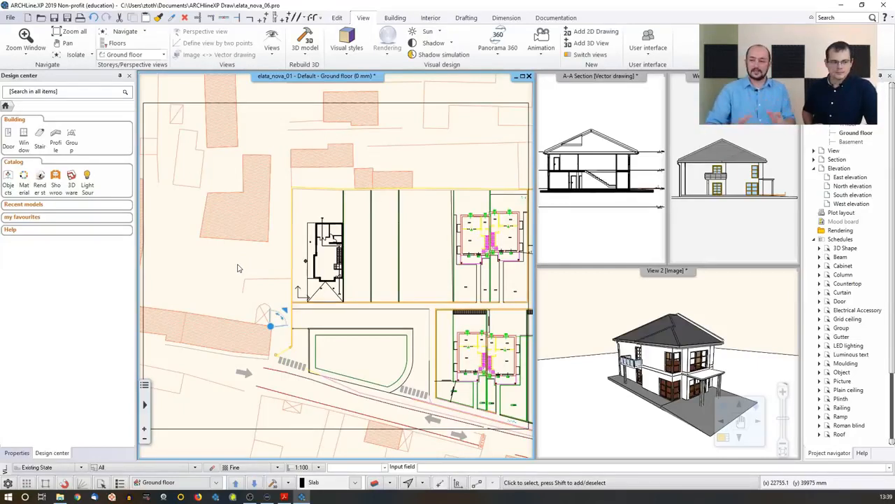
- Start a building volume and trace the closed outline of the stepped hatched building just north of the house's plot
{"action": "scroll", "coordinate": [310, 211], "scroll_direction": "up", "scroll_amount": 5}
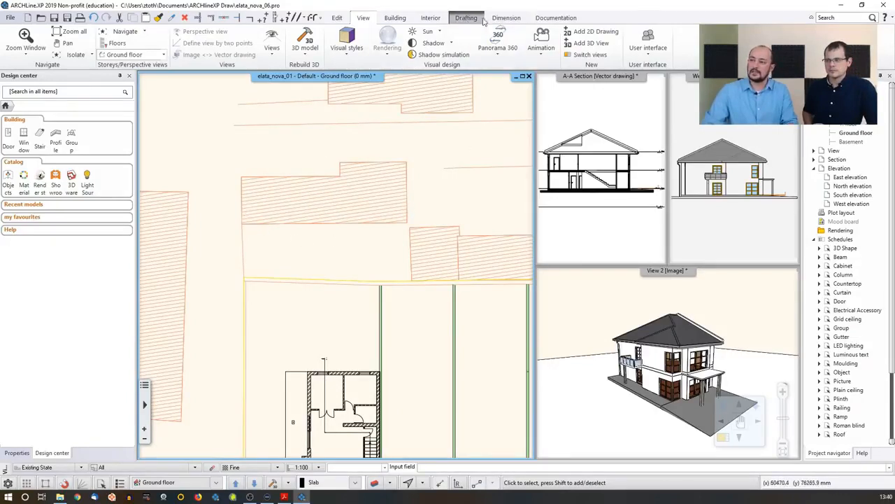
{"action": "left_click", "coordinate": [395, 18]}
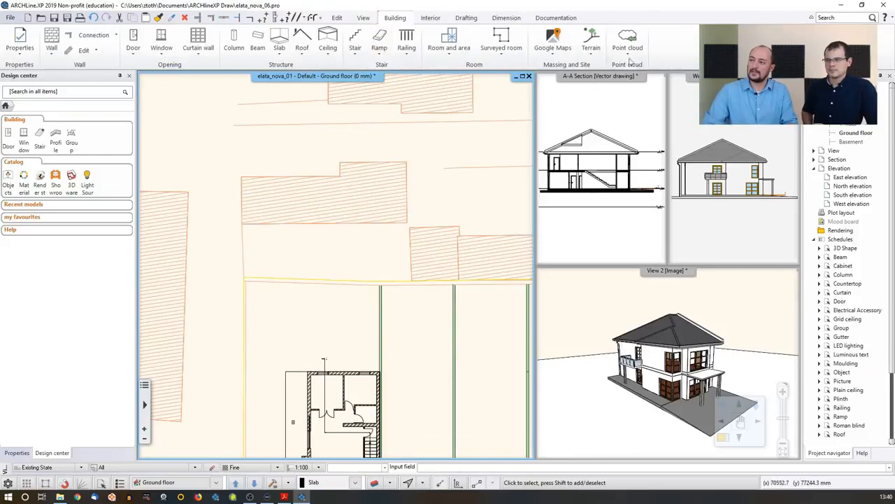
{"action": "left_click", "coordinate": [590, 54]}
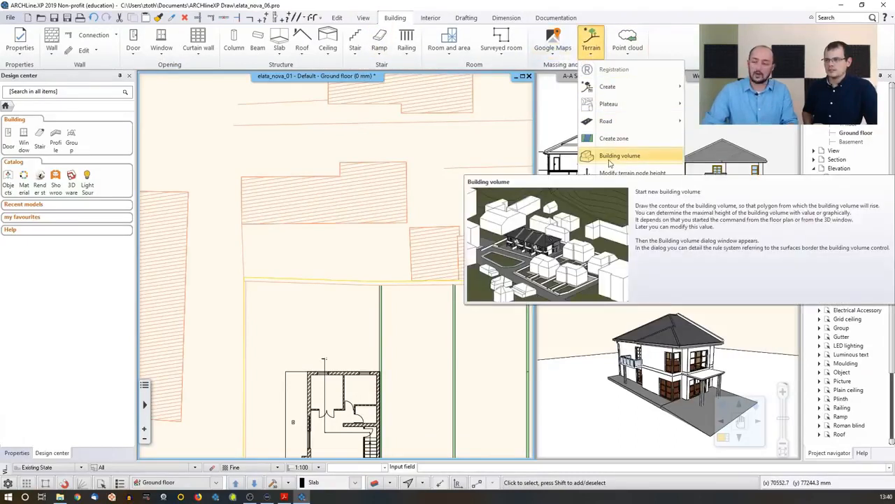
{"action": "left_click", "coordinate": [610, 162]}
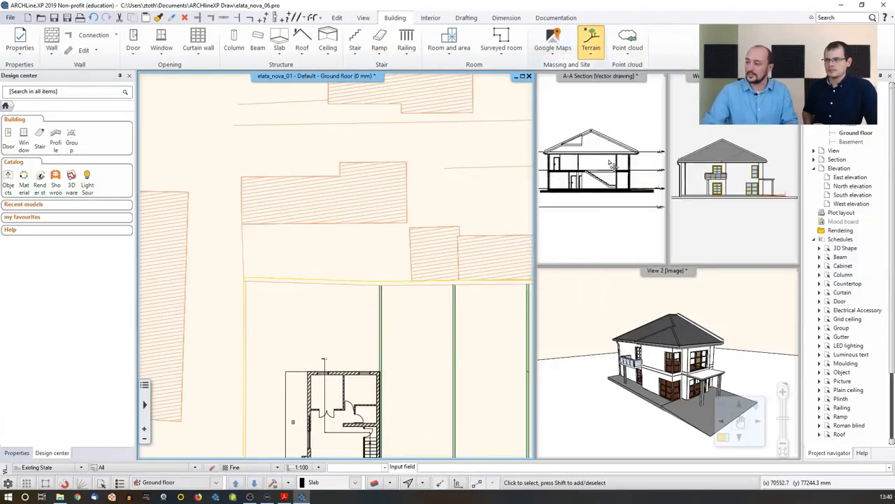
{"action": "left_click", "coordinate": [241, 176]}
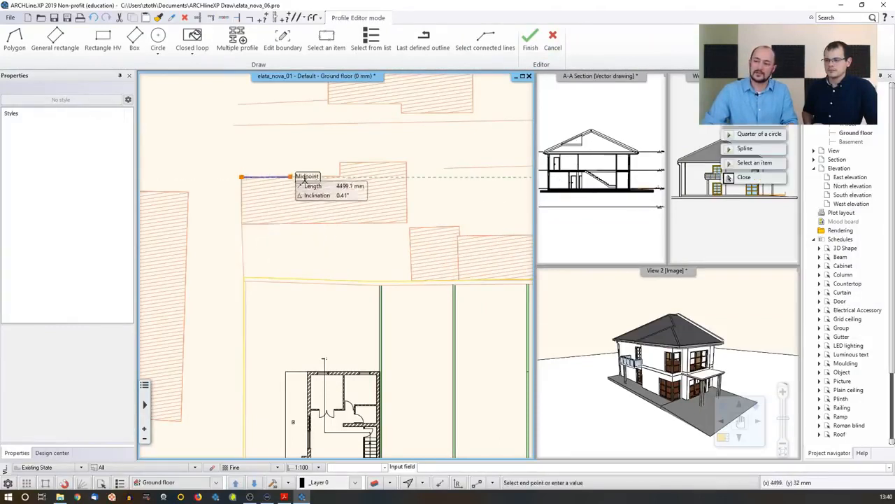
{"action": "left_click", "coordinate": [339, 176]}
{"action": "left_click", "coordinate": [339, 162]}
{"action": "left_click", "coordinate": [406, 163]}
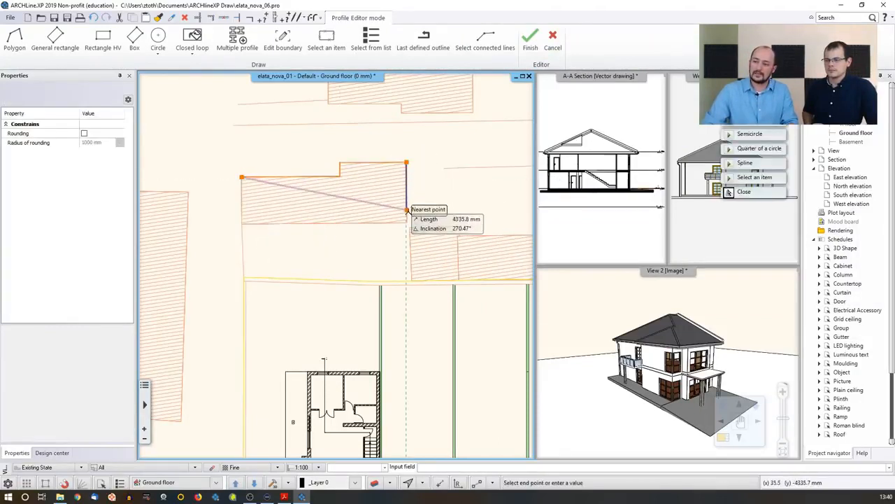
{"action": "left_click", "coordinate": [407, 223]}
{"action": "left_click", "coordinate": [241, 223]}
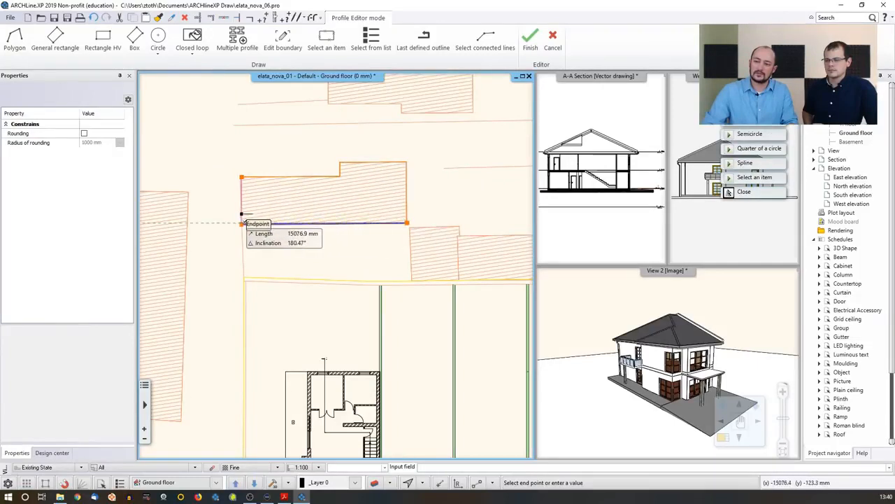
{"action": "left_click", "coordinate": [241, 177]}
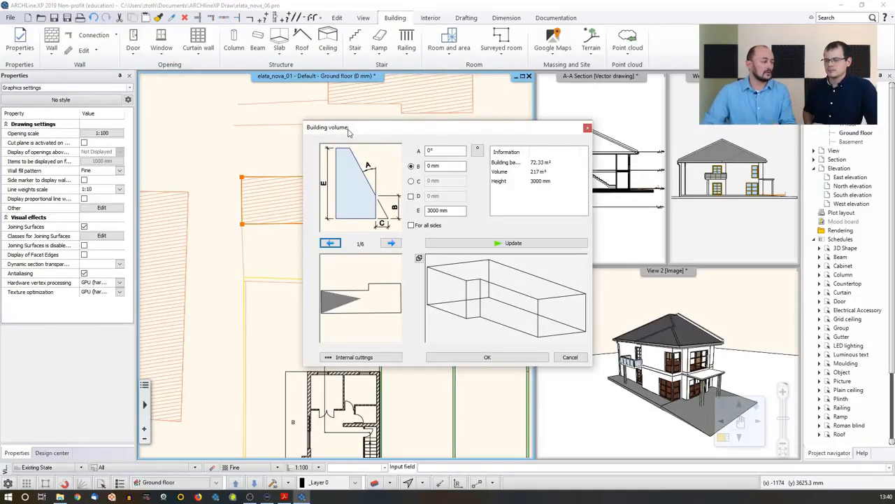
- Create the volume with angle A 45°, height B 6000 mm and height E 9000 mm applied to all sides, previewed with hidden lines removed
{"action": "left_click_drag", "start_coordinate": [442, 152], "coordinate": [402, 159]}
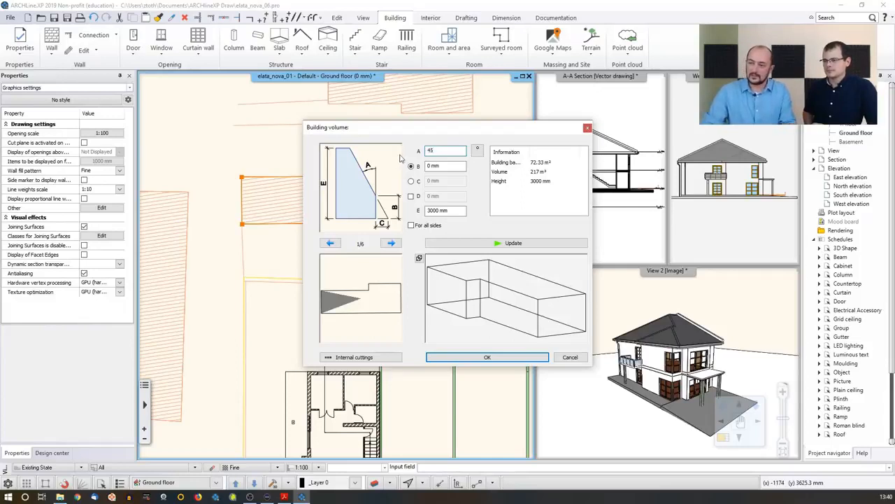
{"action": "key", "text": "Tab"}
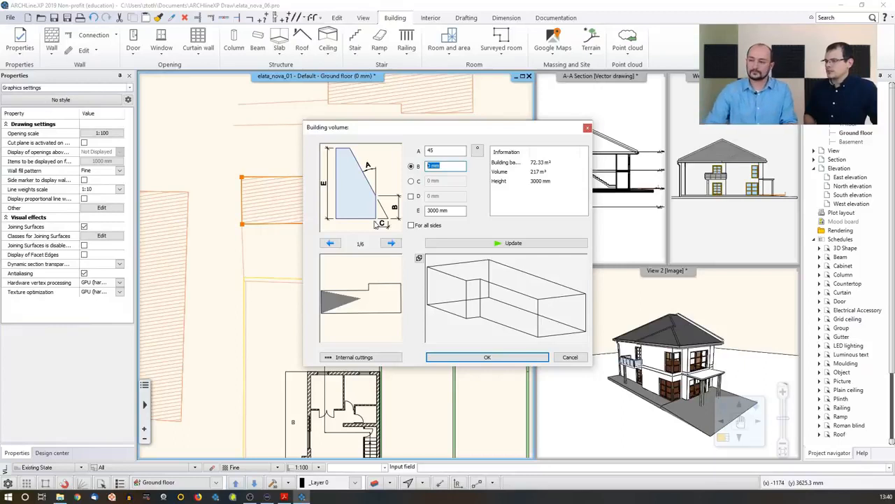
{"action": "type", "text": "6000"}
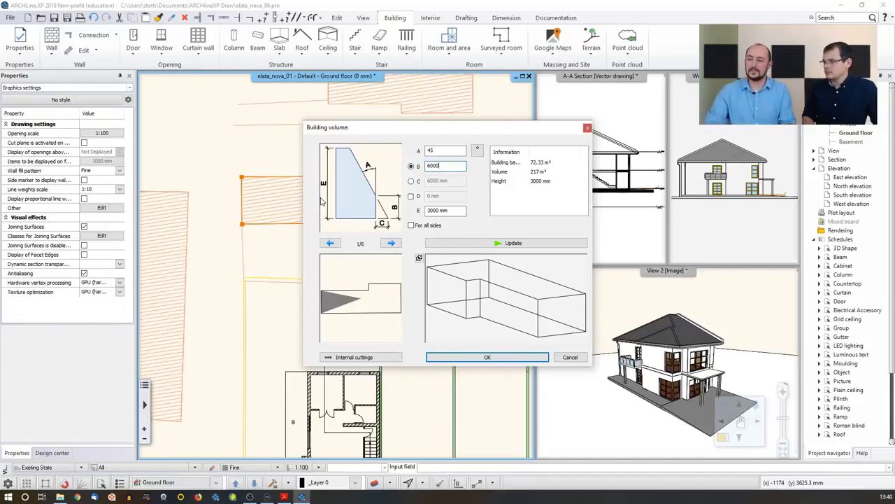
{"action": "key", "text": "Tab"}
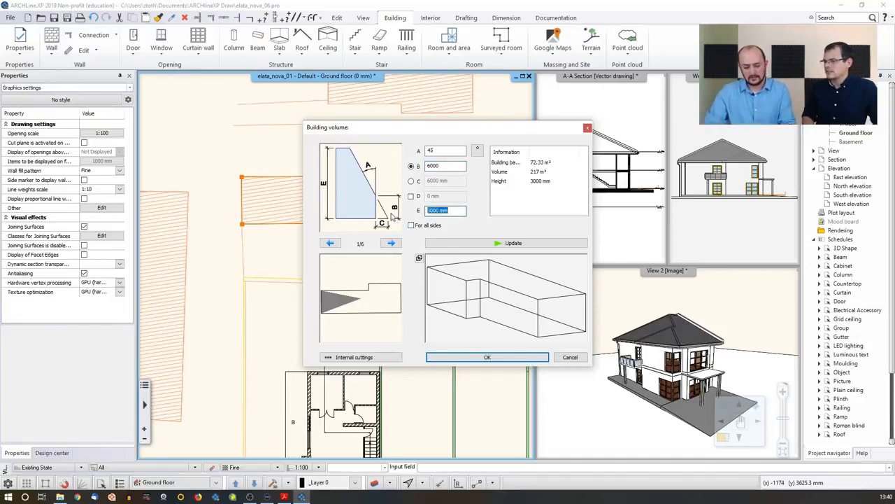
{"action": "type", "text": "9000"}
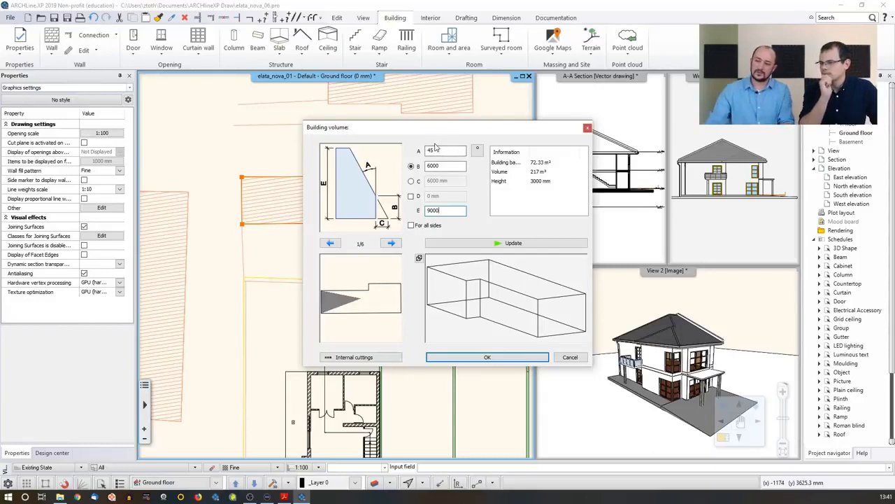
{"action": "left_click", "coordinate": [412, 225]}
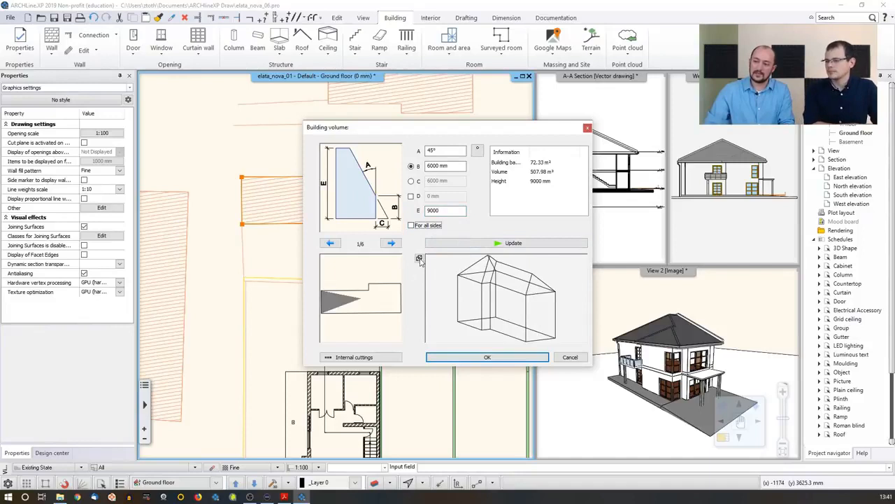
{"action": "left_click", "coordinate": [419, 259]}
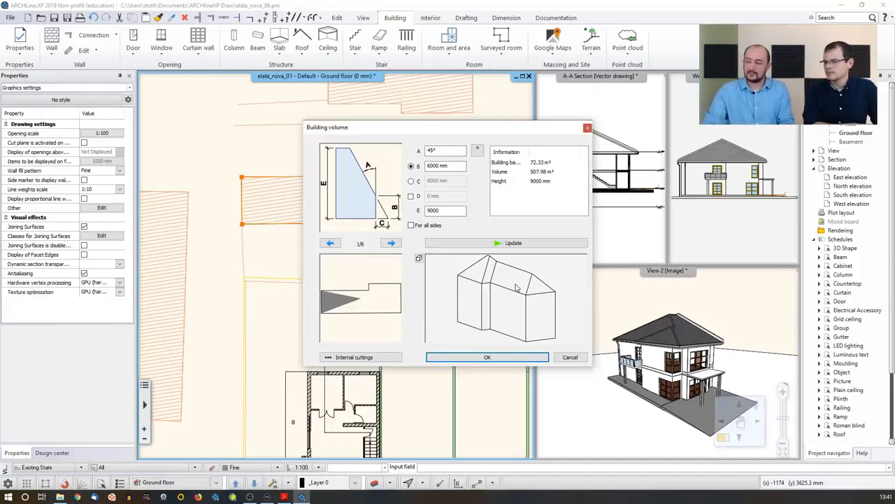
{"action": "left_click", "coordinate": [488, 358]}
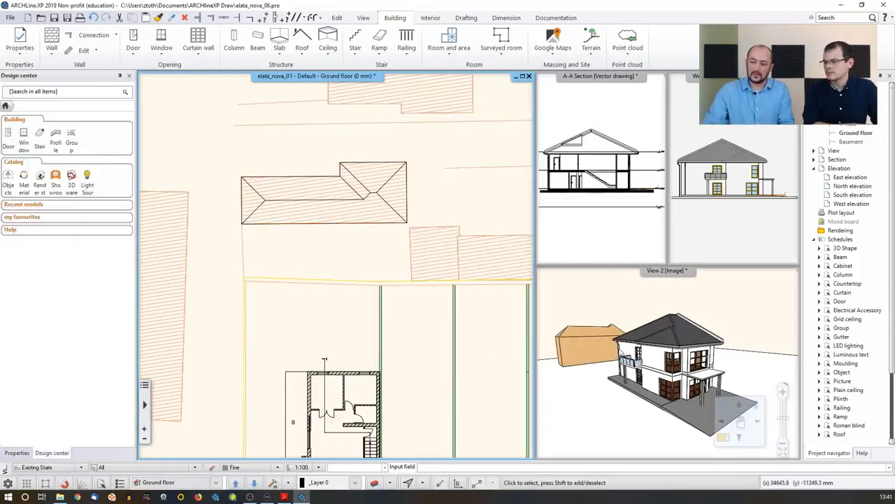
- Change the material of the new neighbouring building volume to Bright_white
{"action": "left_click", "coordinate": [577, 336]}
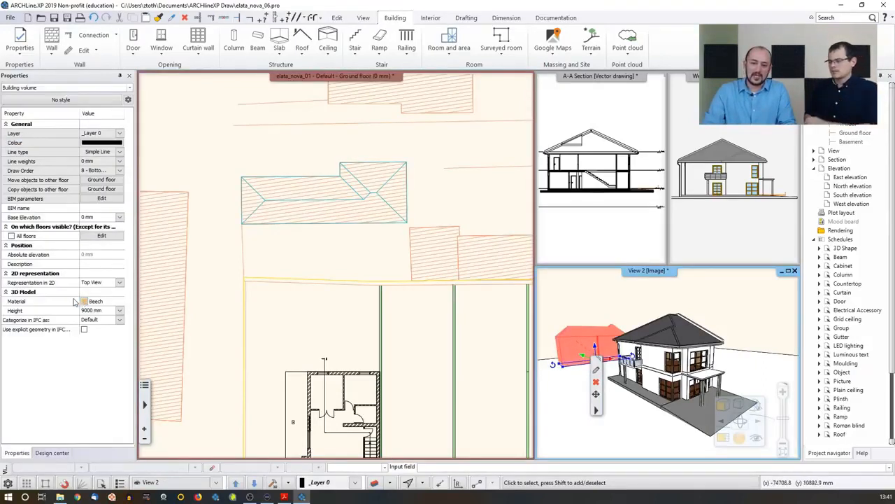
{"action": "left_click", "coordinate": [87, 302]}
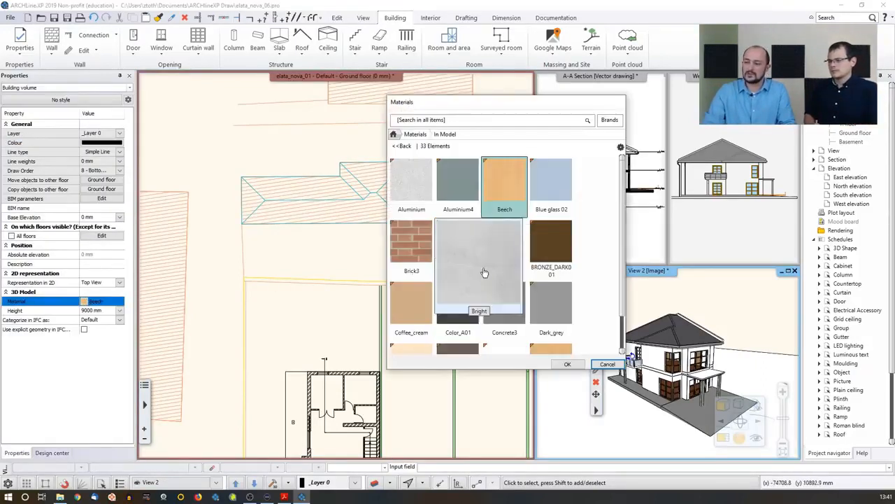
{"action": "left_click", "coordinate": [508, 253]}
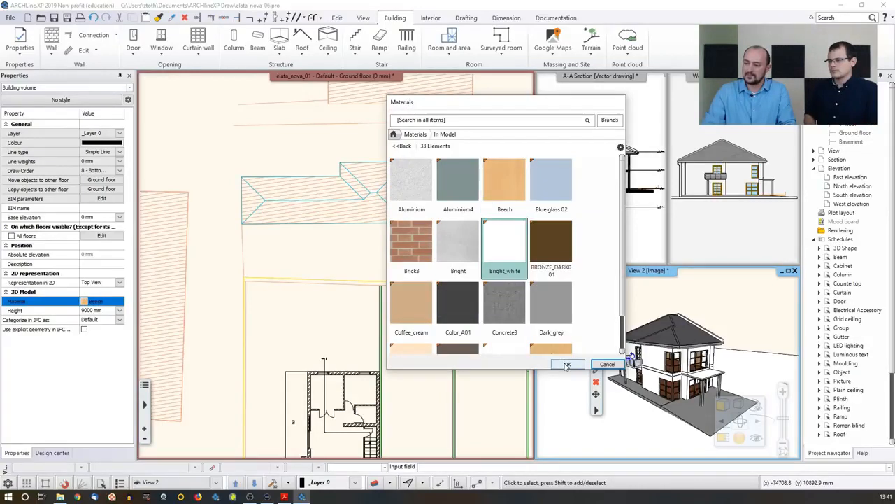
{"action": "left_click", "coordinate": [568, 365]}
{"action": "left_click", "coordinate": [569, 292]}
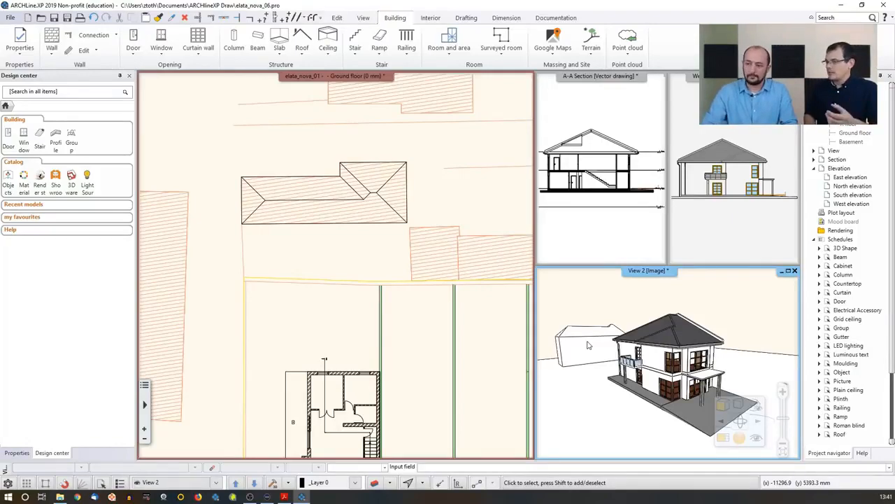
- Create a similar building volume from the existing one by tracing the L-shaped hatched footprint west of the house
{"action": "left_click", "coordinate": [326, 223]}
{"action": "middle_click_drag", "start_coordinate": [319, 230], "coordinate": [351, 220]}
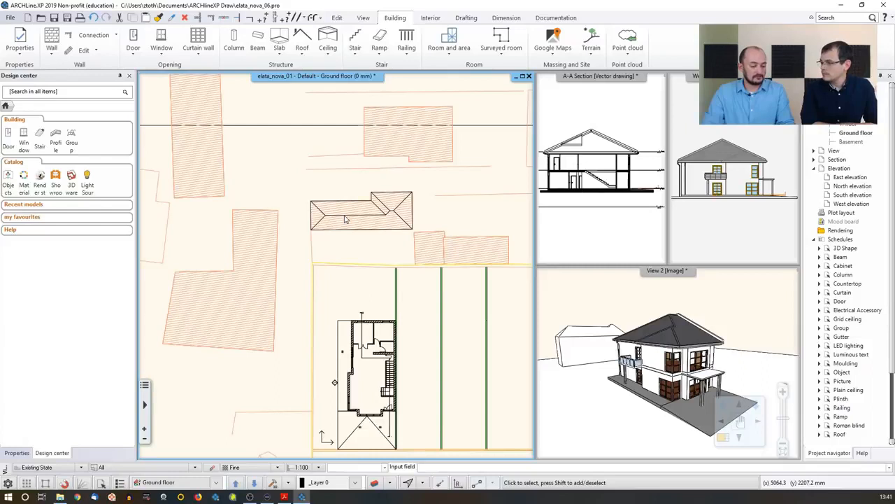
{"action": "left_click", "coordinate": [343, 220]}
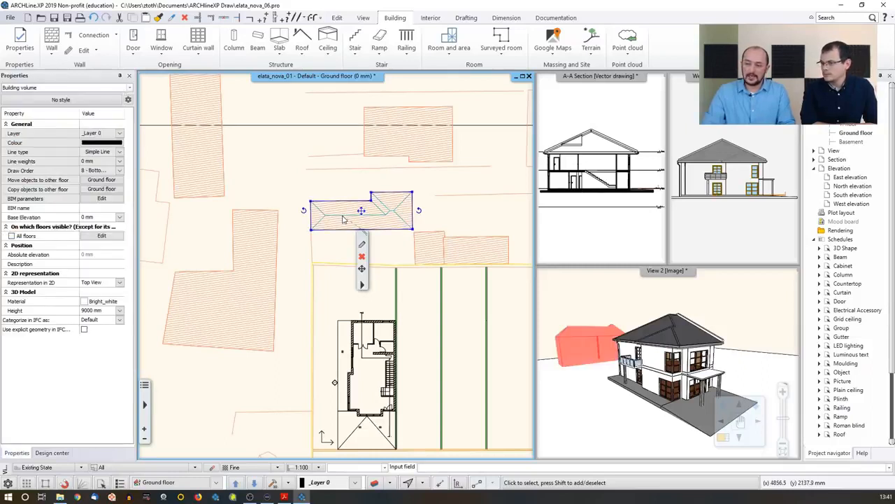
{"action": "right_click", "coordinate": [364, 287]}
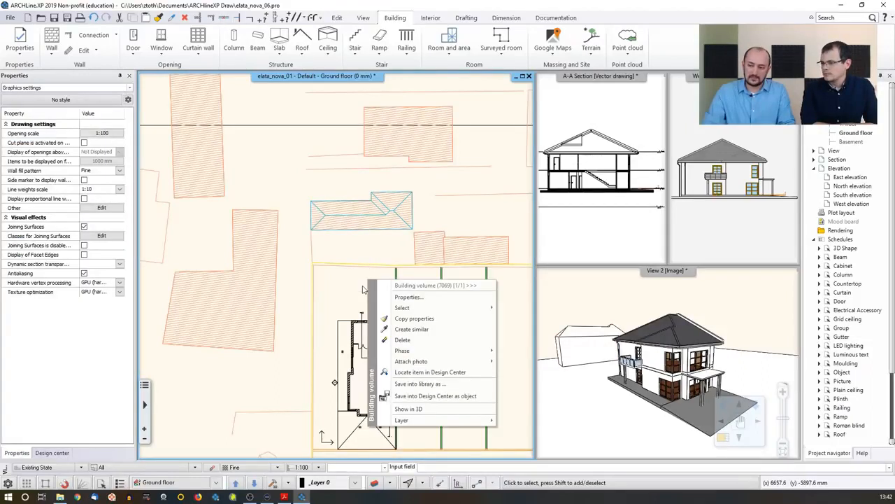
{"action": "left_click", "coordinate": [411, 329]}
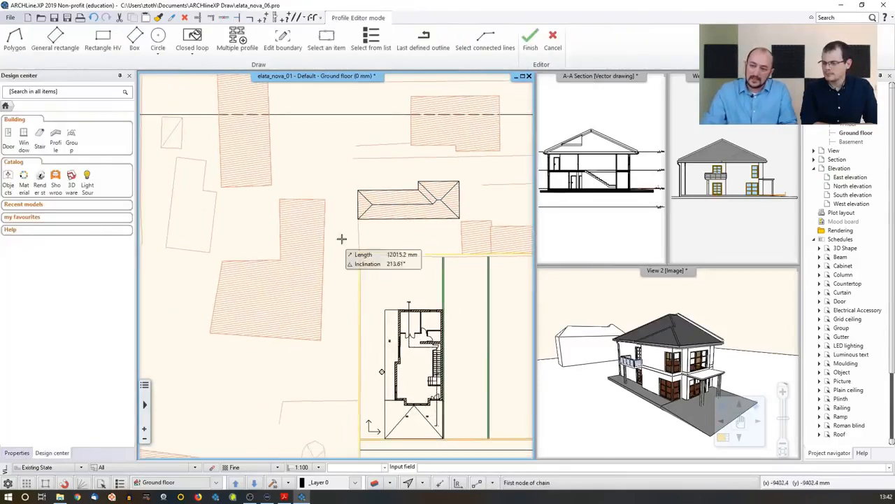
{"action": "left_click", "coordinate": [325, 201]}
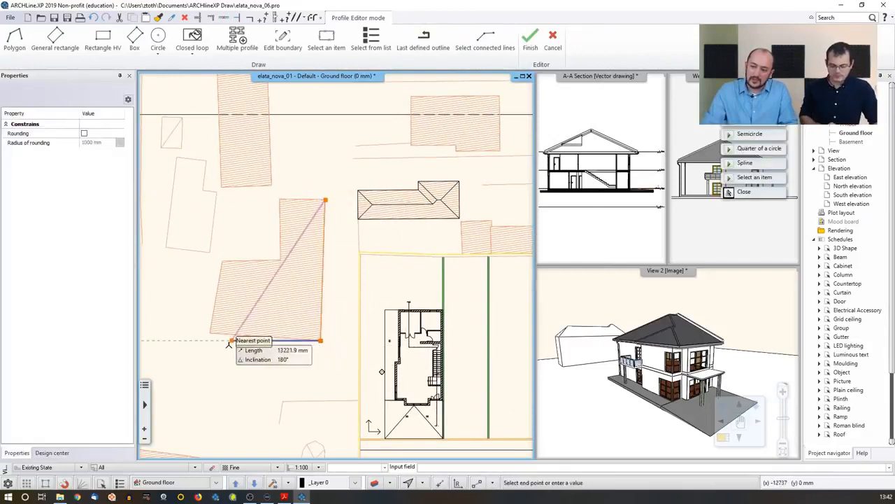
{"action": "left_click", "coordinate": [210, 333]}
{"action": "left_click", "coordinate": [221, 261]}
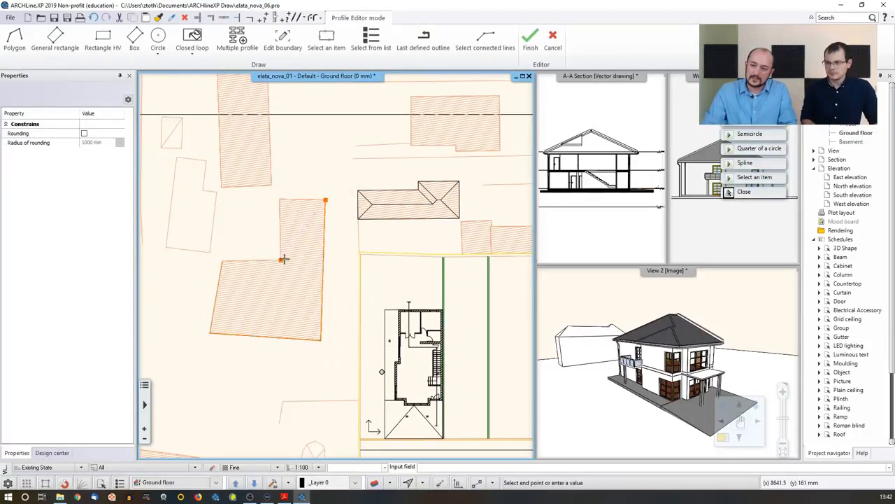
{"action": "left_click", "coordinate": [280, 260]}
{"action": "left_click", "coordinate": [280, 201]}
{"action": "key", "text": "Return"}
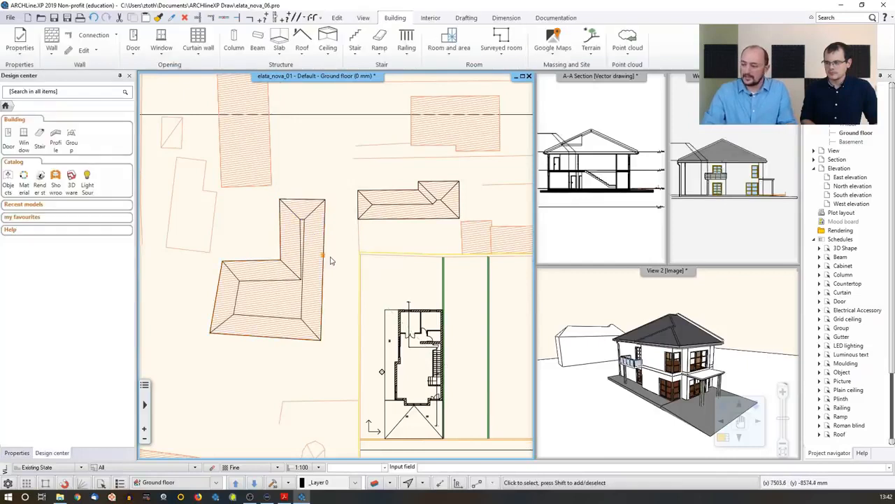
- Examine the two neighbouring building volumes beside the house in the 3D view
{"action": "left_click", "coordinate": [577, 360]}
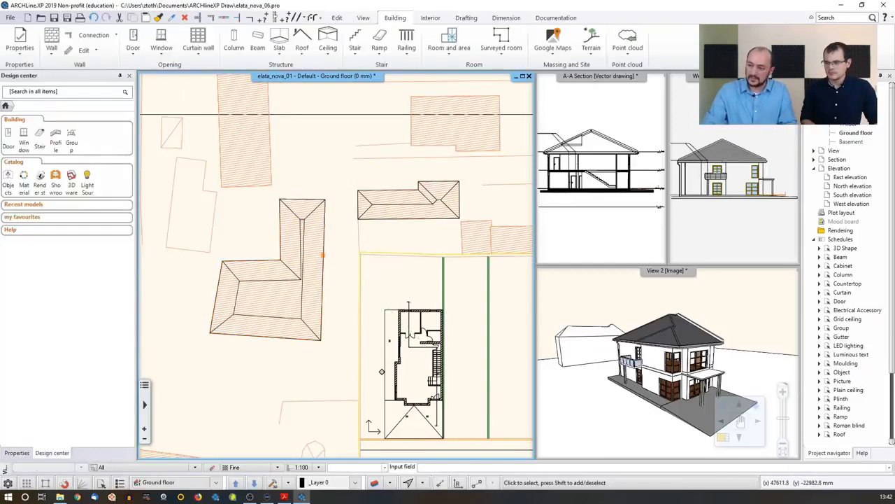
{"action": "scroll", "coordinate": [603, 357], "scroll_direction": "down", "scroll_amount": 3}
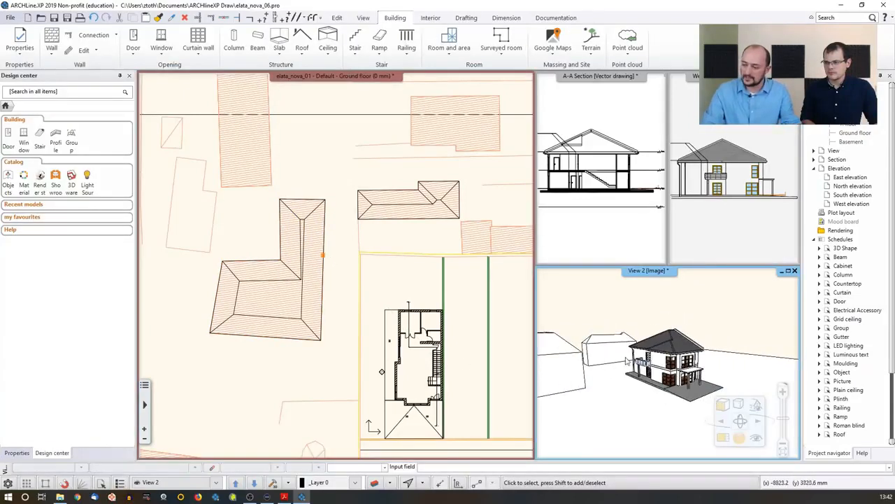
{"action": "middle_click_drag", "start_coordinate": [626, 359], "coordinate": [581, 337]}
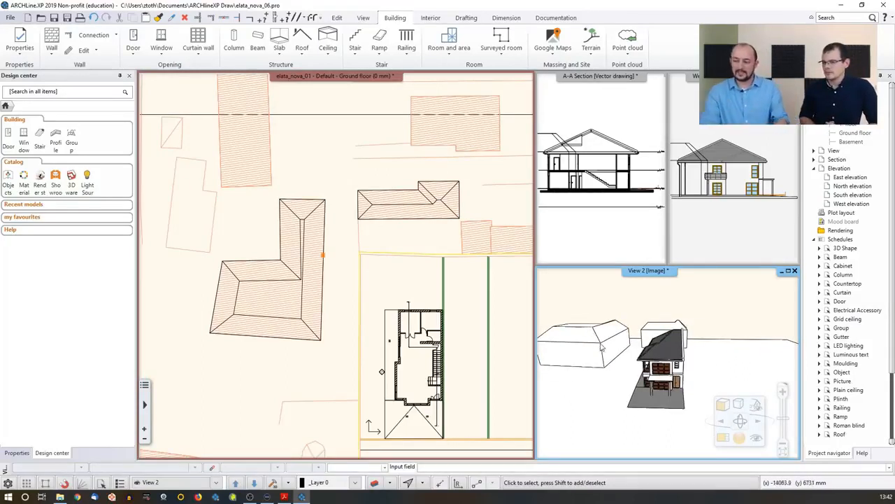
{"action": "scroll", "coordinate": [591, 334], "scroll_direction": "down", "scroll_amount": 3}
{"action": "middle_click_drag", "start_coordinate": [616, 334], "coordinate": [638, 351]}
{"action": "scroll", "coordinate": [277, 350], "scroll_direction": "down", "scroll_amount": 2}
{"action": "scroll", "coordinate": [277, 351], "scroll_direction": "down", "scroll_amount": 1}
{"action": "middle_click_drag", "start_coordinate": [271, 401], "coordinate": [301, 304]}
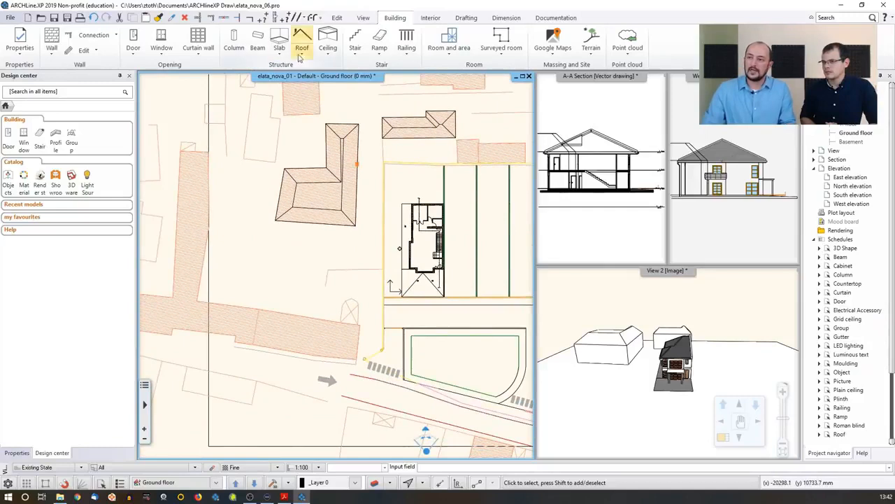
{"action": "left_click", "coordinate": [591, 51]}
{"action": "left_click", "coordinate": [620, 156]}
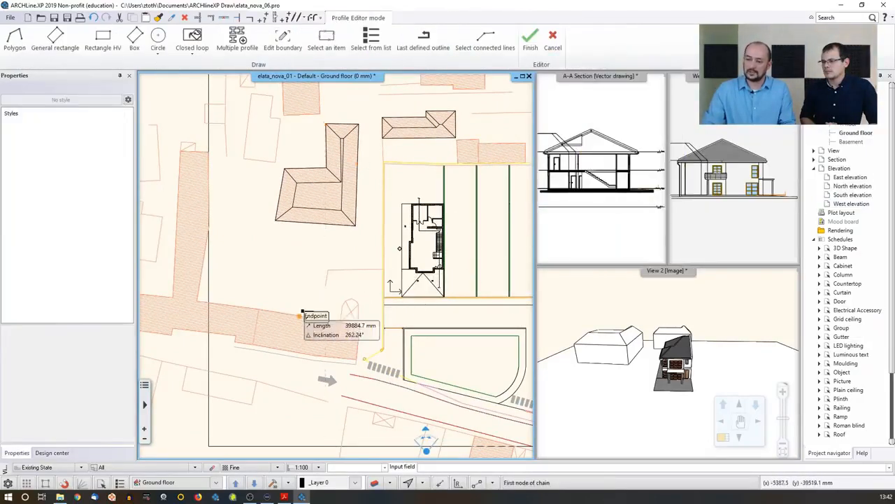
{"action": "middle_click_drag", "start_coordinate": [300, 314], "coordinate": [315, 306]}
{"action": "key", "text": "Escape"}
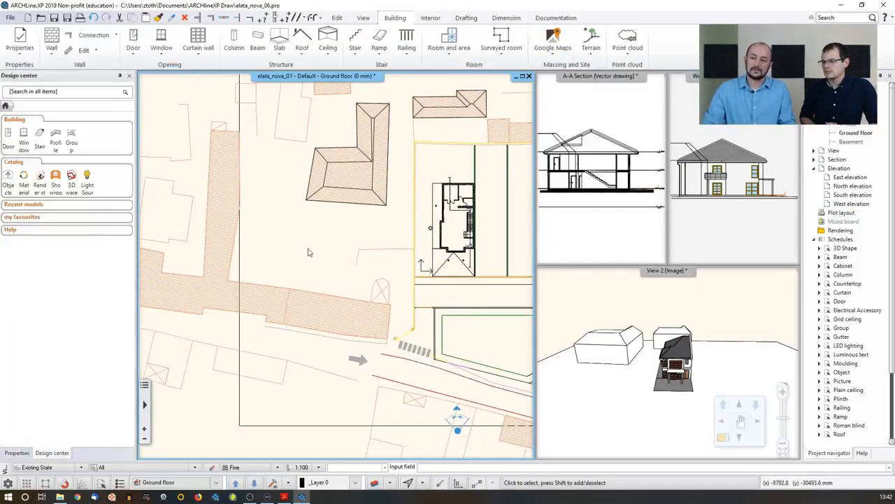
- Create a similar building volume from the L-shaped one by tracing the eastern part of the hatched footprint southwest of the house
{"action": "right_click", "coordinate": [335, 190]}
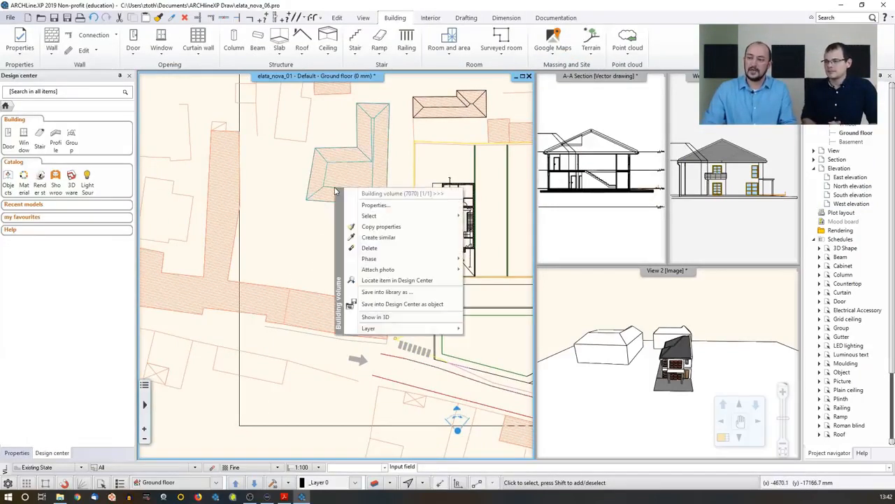
{"action": "left_click", "coordinate": [377, 237]}
{"action": "left_click", "coordinate": [289, 287]}
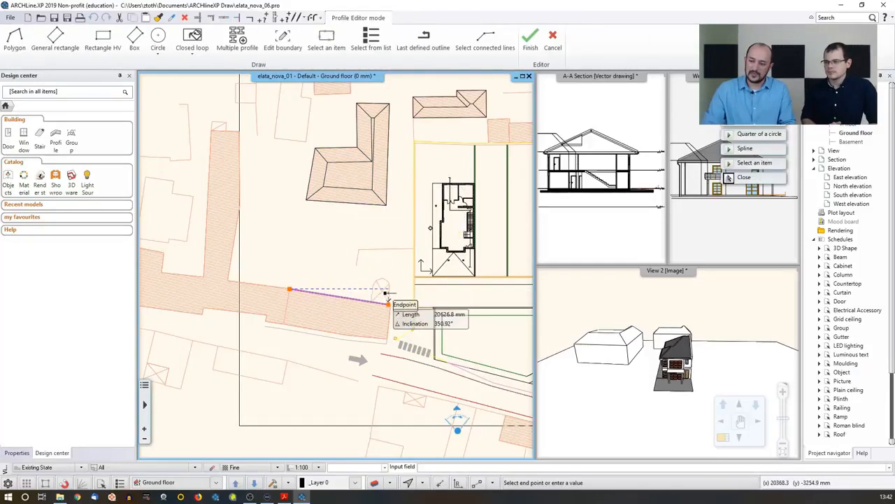
{"action": "left_click", "coordinate": [387, 339]}
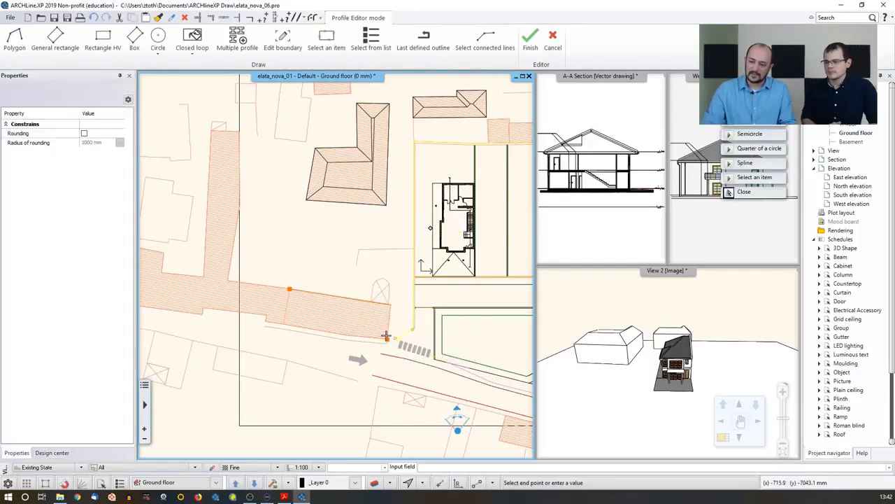
{"action": "left_click", "coordinate": [345, 335]}
{"action": "left_click", "coordinate": [303, 345]}
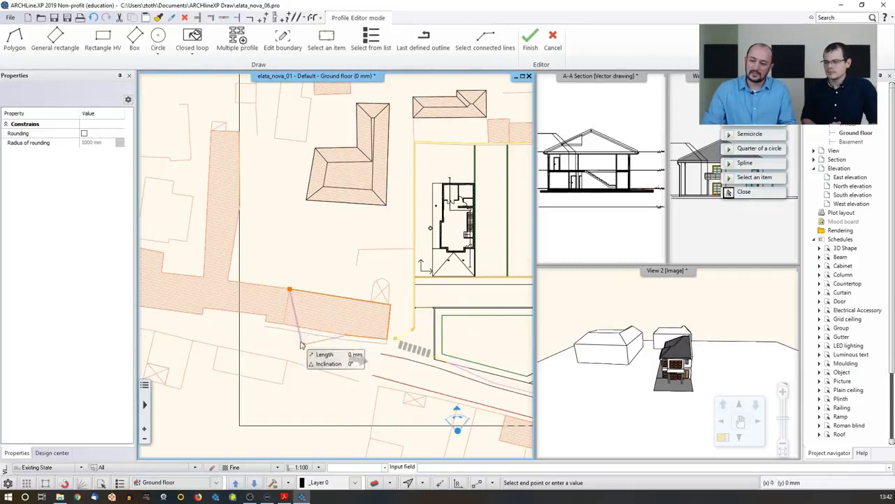
{"action": "left_click", "coordinate": [284, 324]}
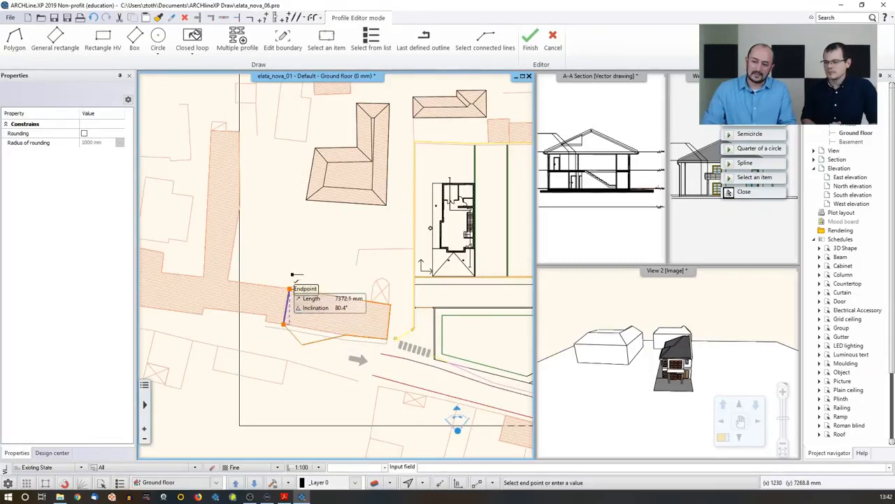
{"action": "left_click", "coordinate": [290, 288]}
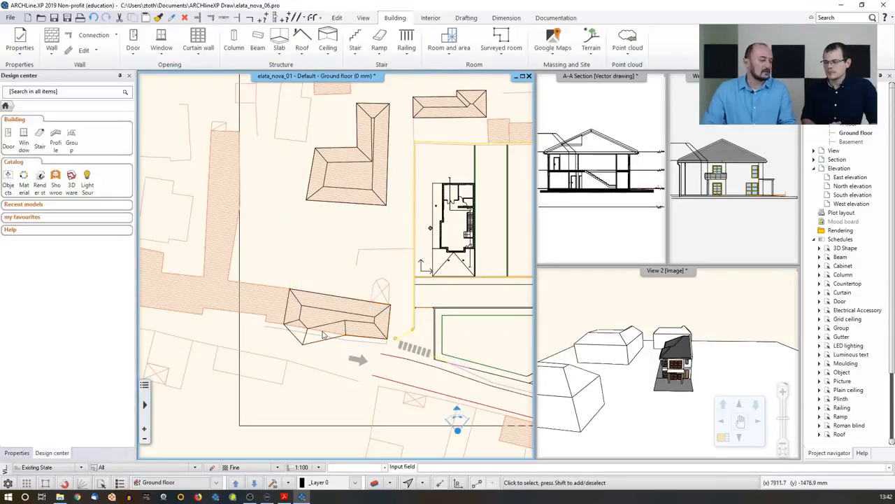
- Remove the protruding southern corner from the new volume's outline so it follows the hatched footprint
{"action": "left_click", "coordinate": [307, 348]}
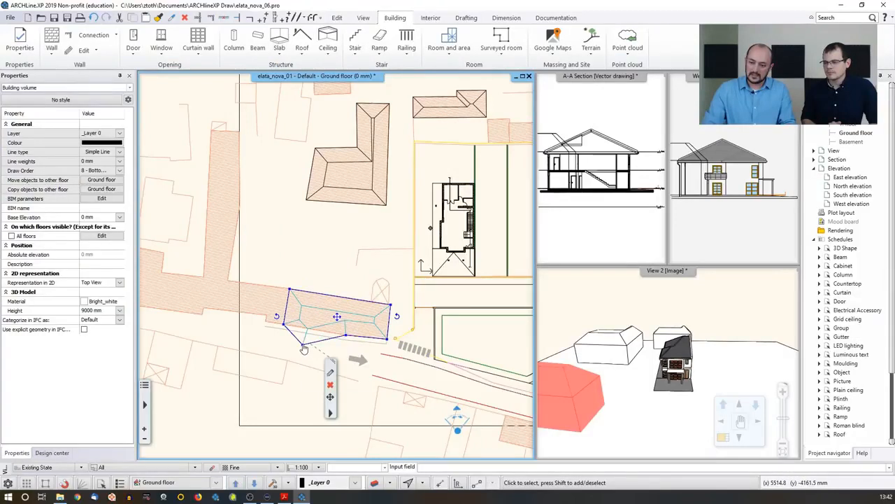
{"action": "mouse_move", "coordinate": [306, 347]}
{"action": "left_click", "coordinate": [322, 360]}
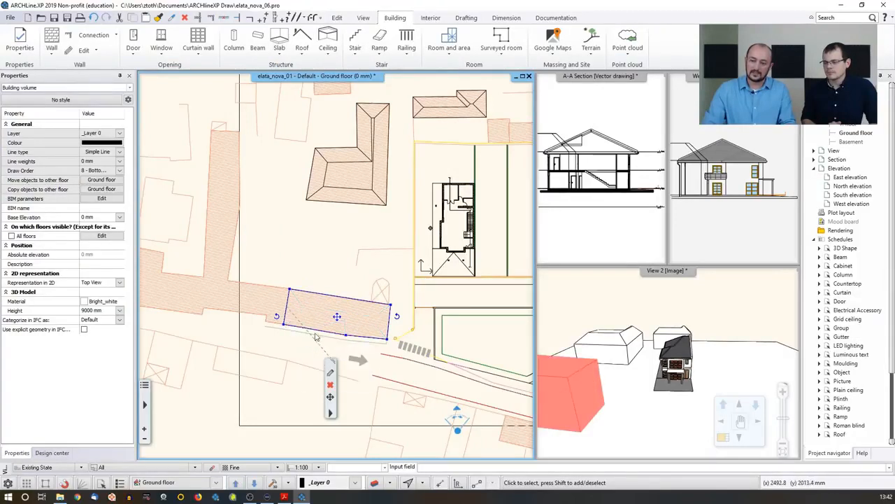
{"action": "left_click", "coordinate": [305, 273]}
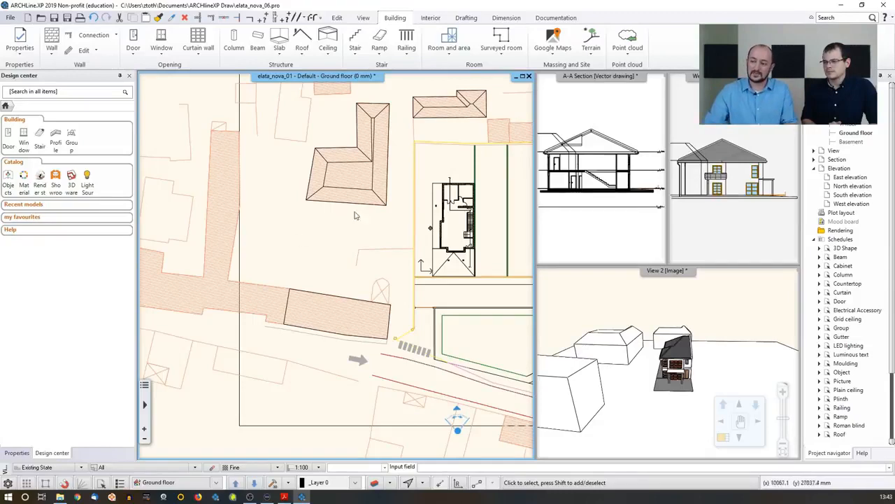
- Make the 3D view the main view, orbit to the neighbouring volumes, and start Shadow simulation with its dialog clear of the model
{"action": "middle_click_drag", "start_coordinate": [355, 212], "coordinate": [212, 221]}
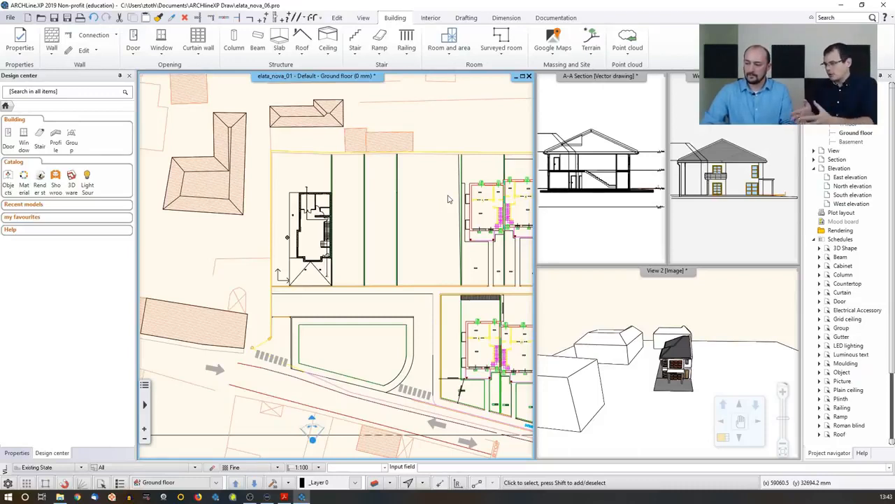
{"action": "left_click", "coordinate": [722, 438]}
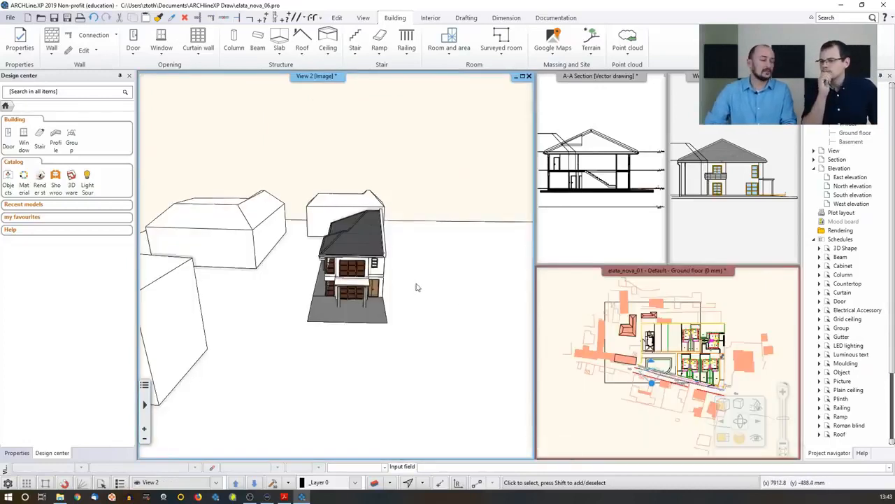
{"action": "middle_click_drag", "start_coordinate": [349, 266], "coordinate": [477, 266]}
{"action": "scroll", "coordinate": [412, 266], "scroll_direction": "up", "scroll_amount": 1}
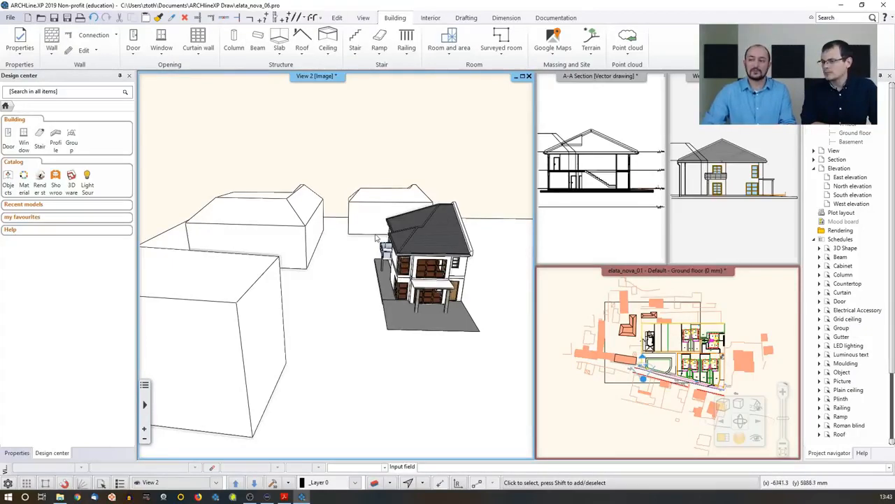
{"action": "left_click", "coordinate": [365, 20]}
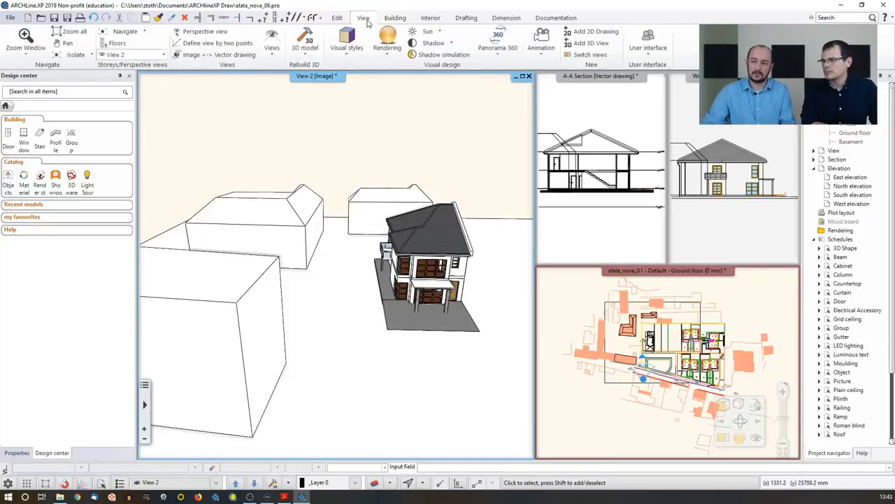
{"action": "left_click", "coordinate": [435, 56]}
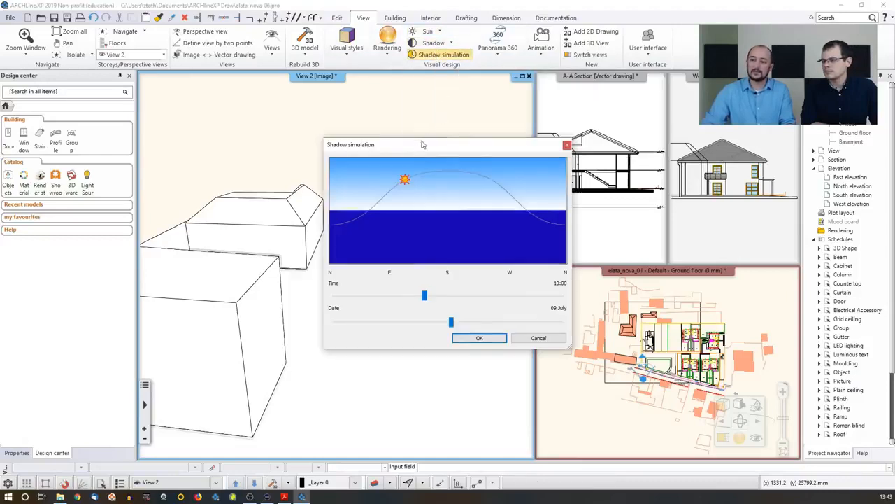
{"action": "left_click_drag", "start_coordinate": [420, 148], "coordinate": [670, 73]}
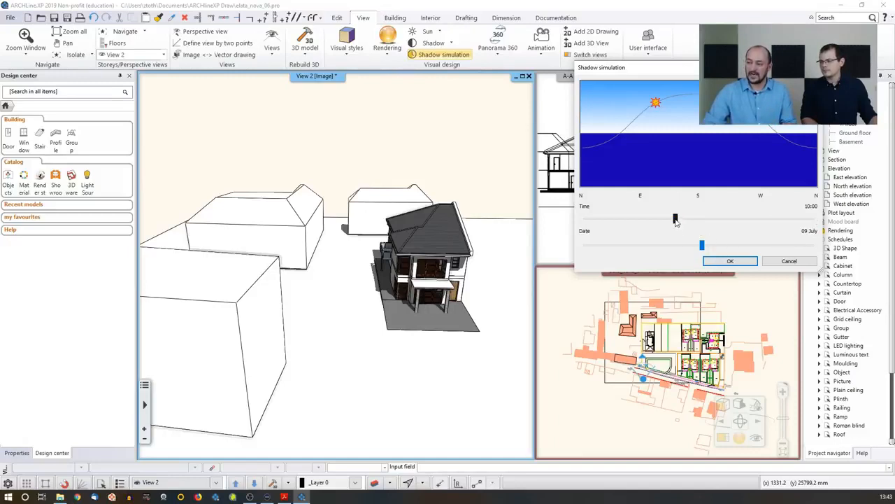
- Examine the shadows around the house on 09 July at 07:50 and 08:20
{"action": "left_click_drag", "start_coordinate": [677, 223], "coordinate": [655, 222]}
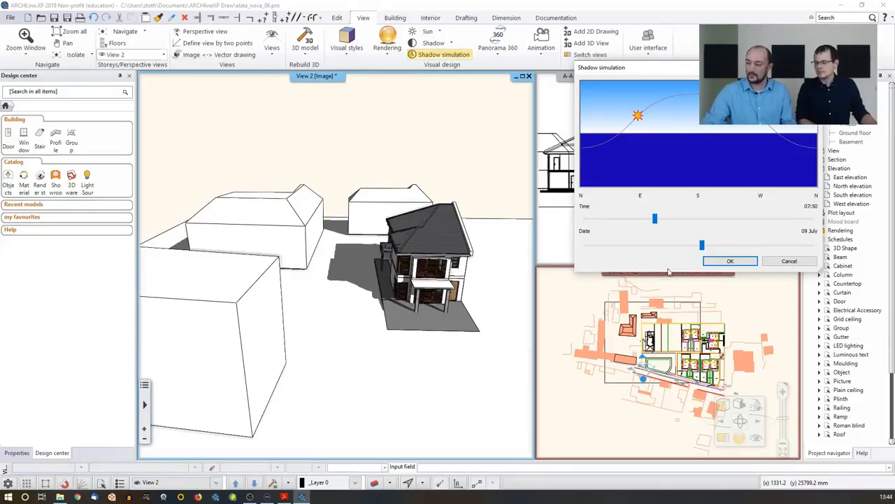
{"action": "mouse_move", "coordinate": [656, 223]}
{"action": "left_mouse_down"}
{"action": "mouse_move", "coordinate": [636, 225]}
{"action": "mouse_move", "coordinate": [753, 230]}
{"action": "mouse_move", "coordinate": [660, 225]}
{"action": "left_mouse_up"}
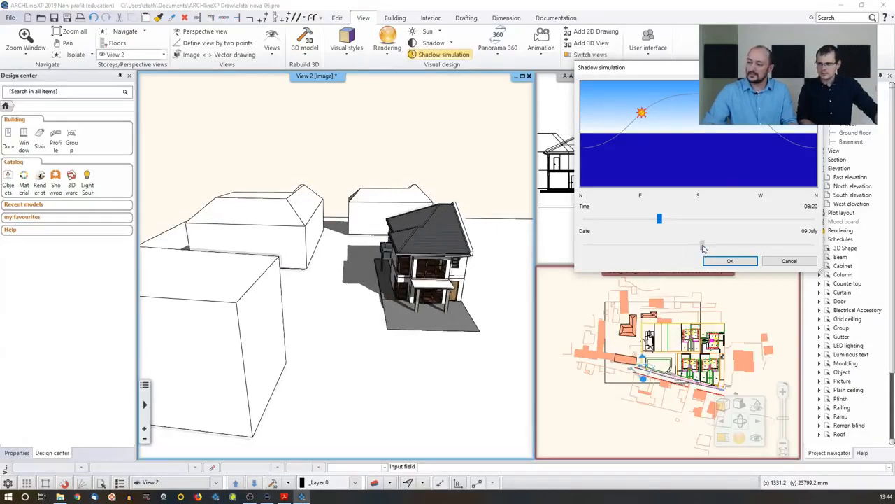
{"action": "left_click_drag", "start_coordinate": [704, 247], "coordinate": [701, 245]}
- Simulate the 10:00 shadows for 11 and 10 December, and accept the simulation with 25 August at 10:00
{"action": "left_click_drag", "start_coordinate": [659, 221], "coordinate": [801, 251]}
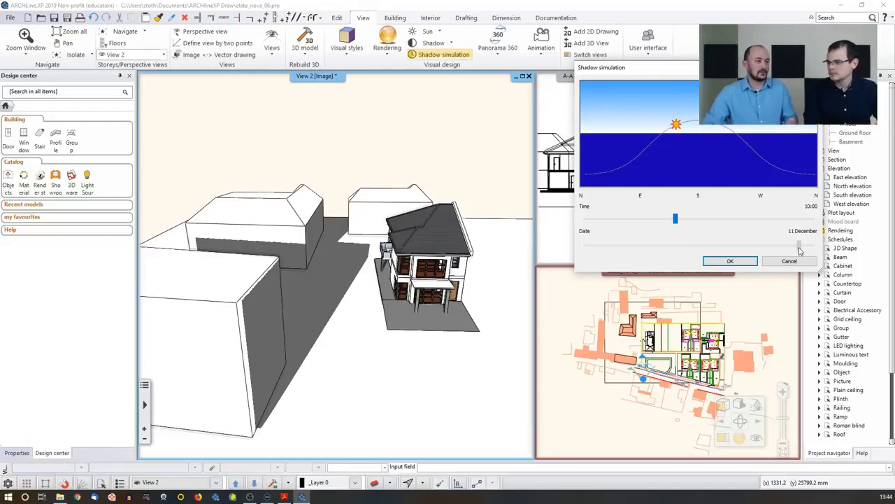
{"action": "left_click_drag", "start_coordinate": [800, 250], "coordinate": [798, 251]}
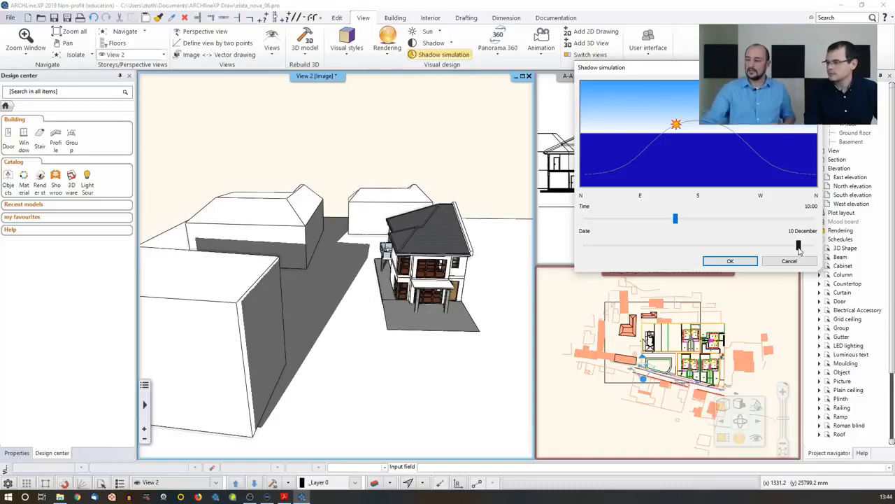
{"action": "left_click_drag", "start_coordinate": [799, 247], "coordinate": [733, 243]}
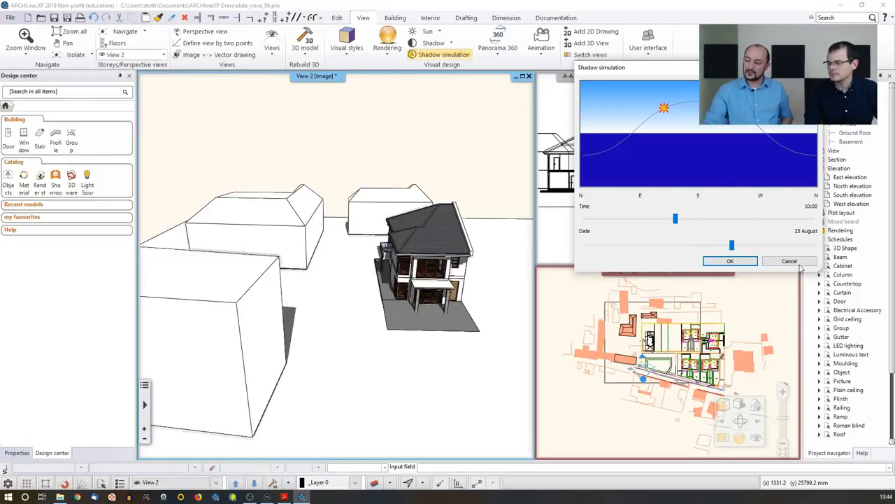
{"action": "left_click", "coordinate": [731, 261]}
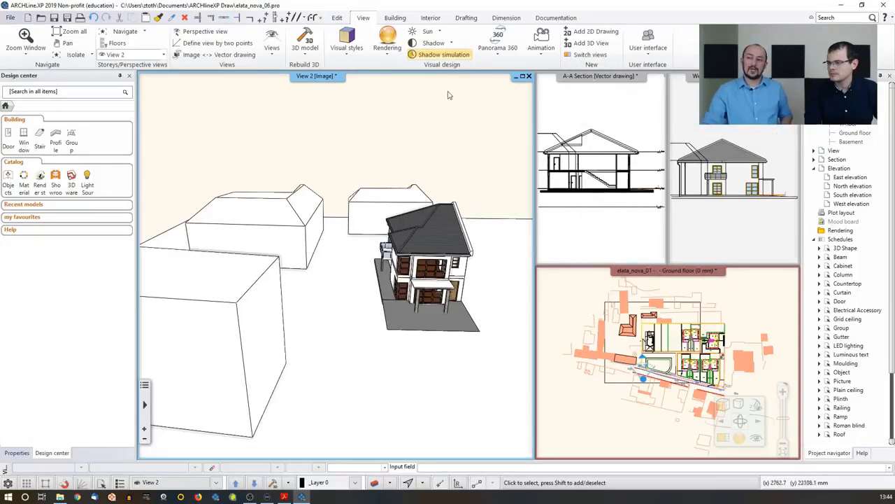
{"action": "left_click", "coordinate": [447, 45]}
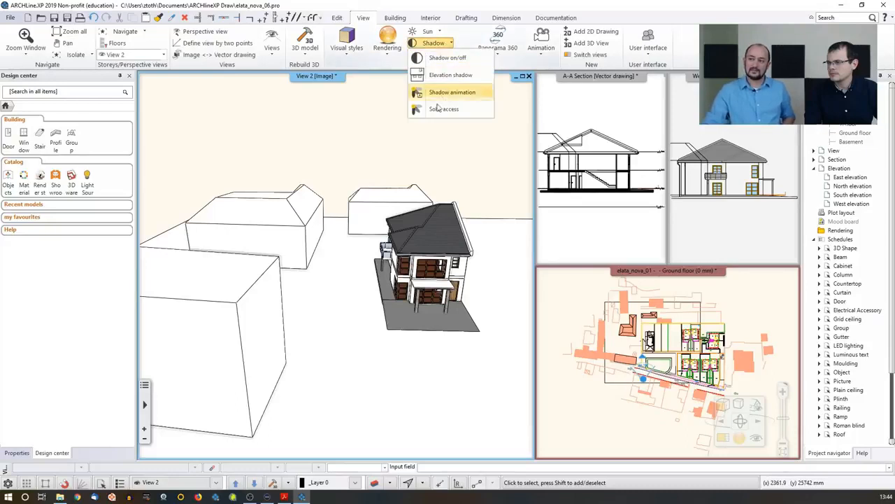
{"action": "left_click", "coordinate": [469, 162]}
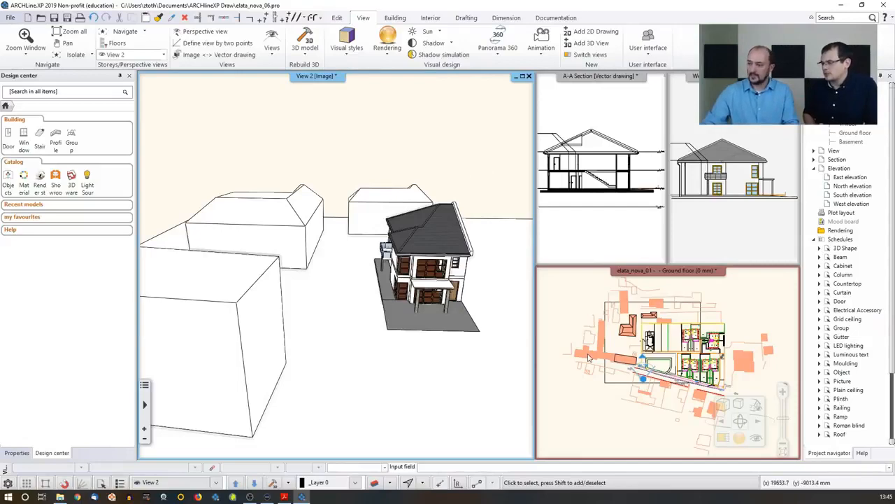
- Make the ground floor plan the main view and turn off all layers in the elata_nova_START-2D filter
{"action": "left_click", "coordinate": [663, 394]}
{"action": "left_click", "coordinate": [723, 438]}
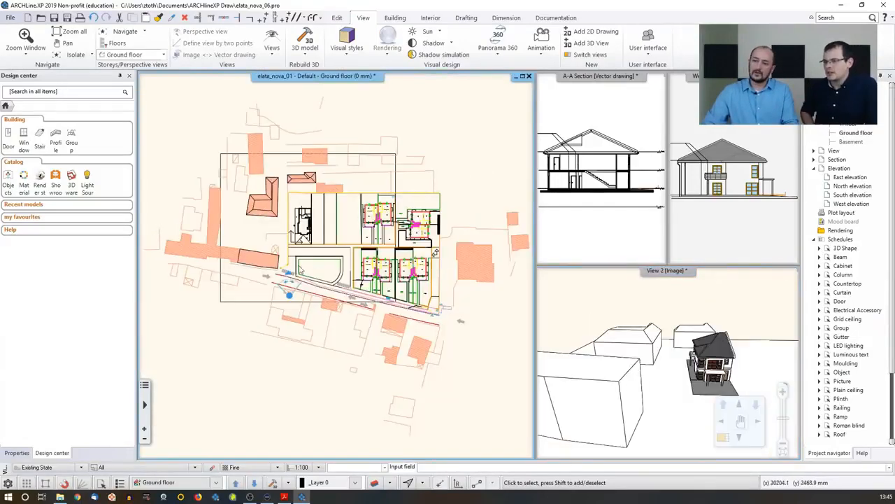
{"action": "scroll", "coordinate": [274, 231], "scroll_direction": "up", "scroll_amount": 4}
{"action": "middle_click_drag", "start_coordinate": [306, 252], "coordinate": [308, 290]}
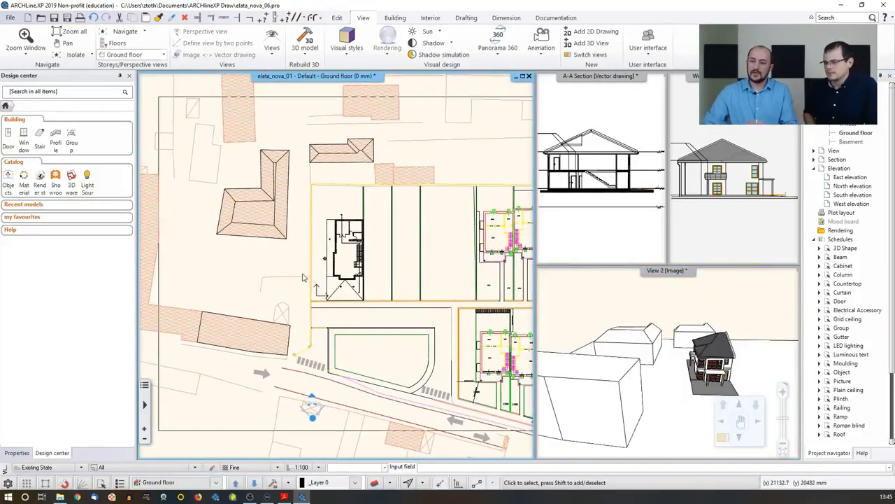
{"action": "left_click", "coordinate": [374, 483]}
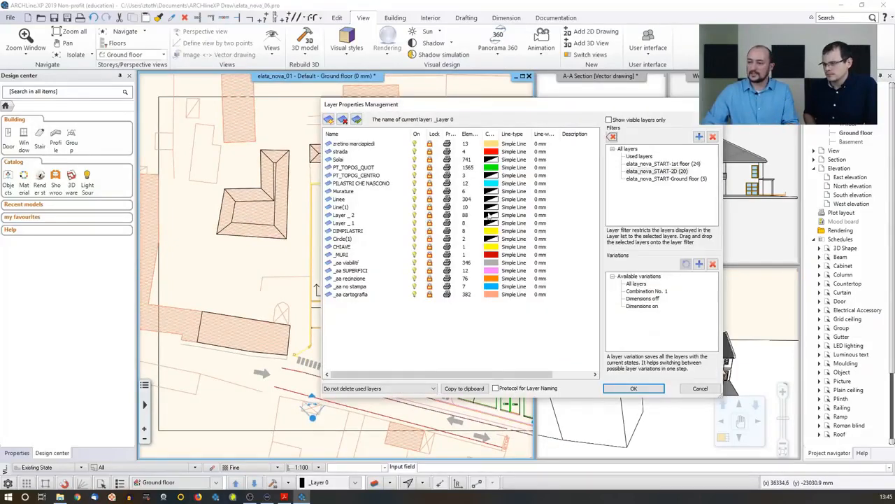
{"action": "left_click", "coordinate": [658, 171]}
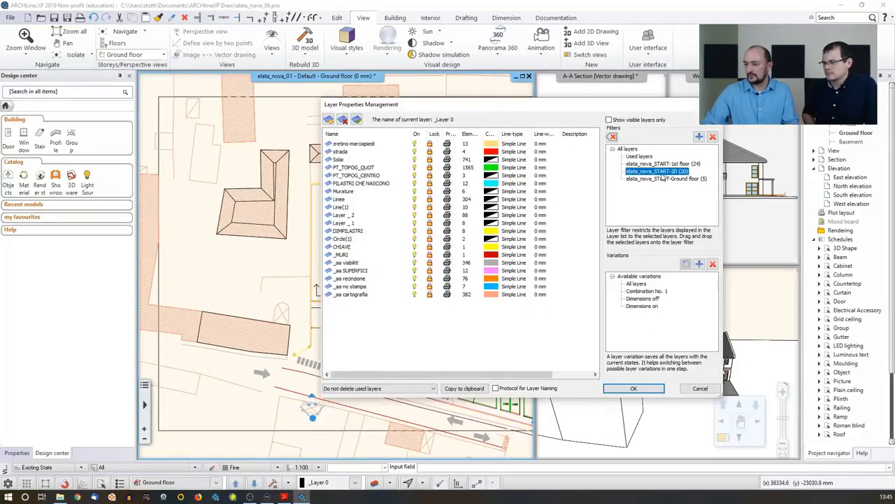
{"action": "left_click", "coordinate": [351, 145]}
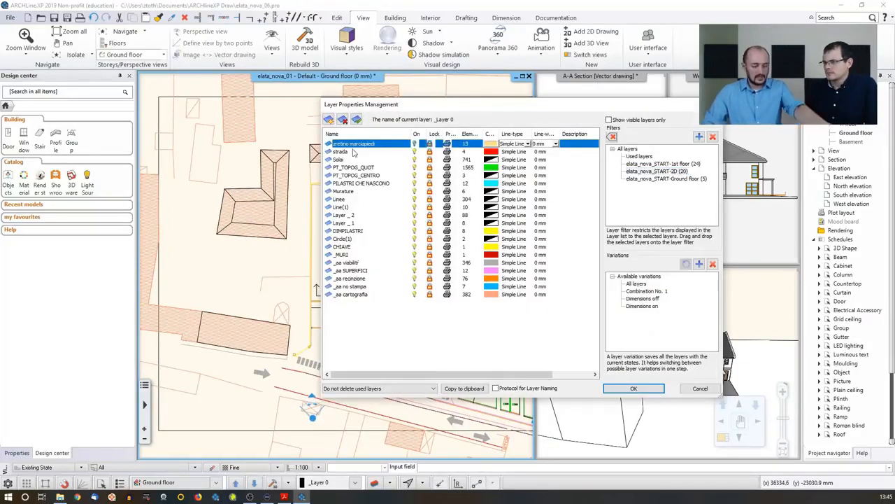
{"action": "left_click", "coordinate": [341, 296], "text": "shift"}
{"action": "left_click", "coordinate": [367, 144]}
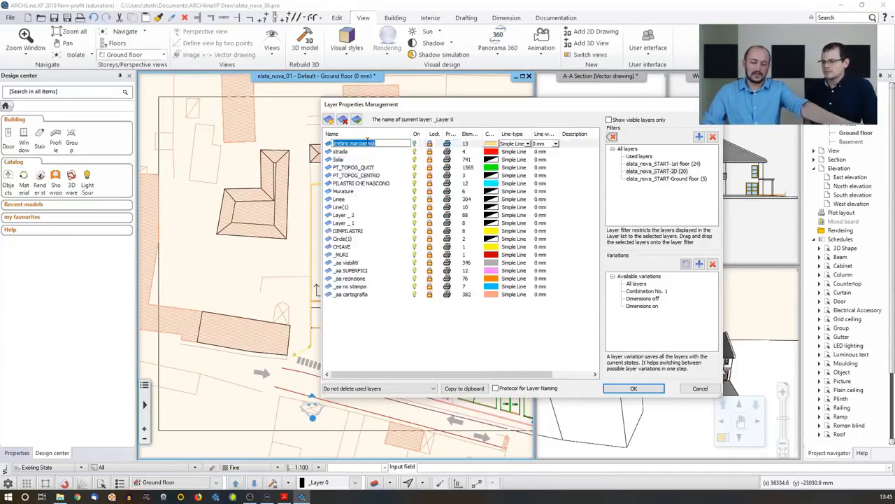
{"action": "left_click", "coordinate": [347, 296], "text": "shift"}
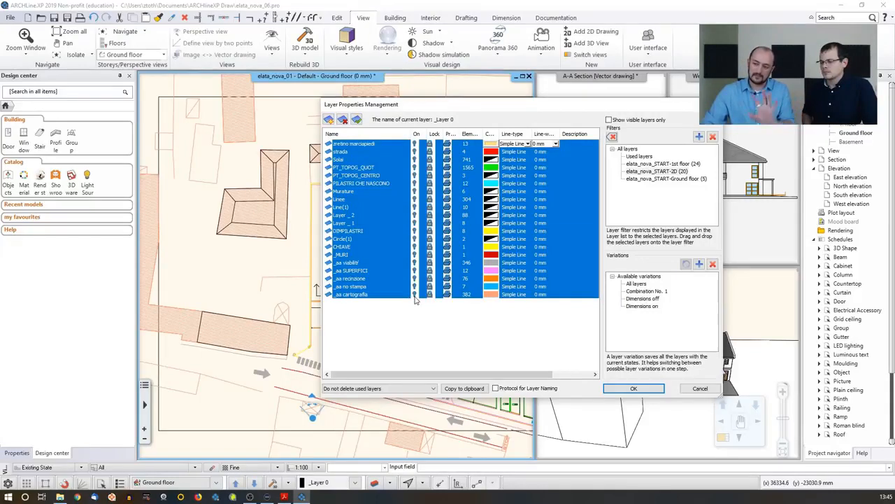
{"action": "left_click", "coordinate": [434, 333]}
{"action": "left_click", "coordinate": [634, 389]}
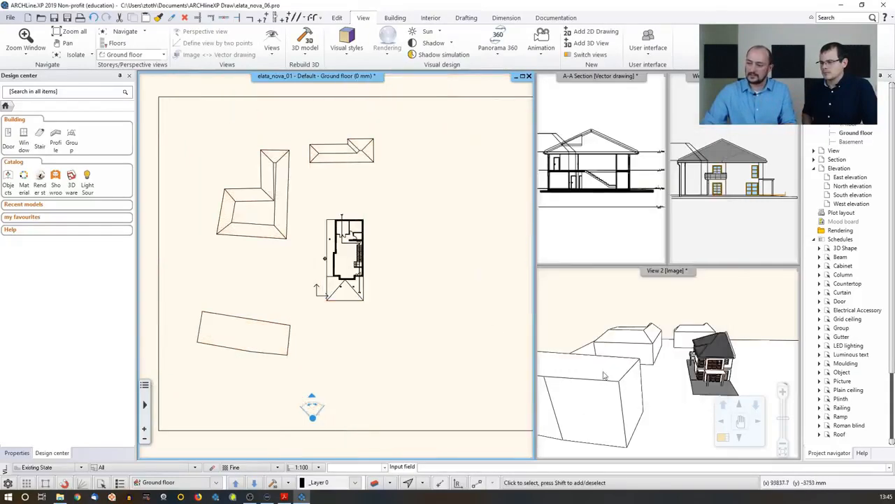
- Show all layers in the layer management and create a new layer named Surrounding
{"action": "scroll", "coordinate": [335, 263], "scroll_direction": "down", "scroll_amount": 2}
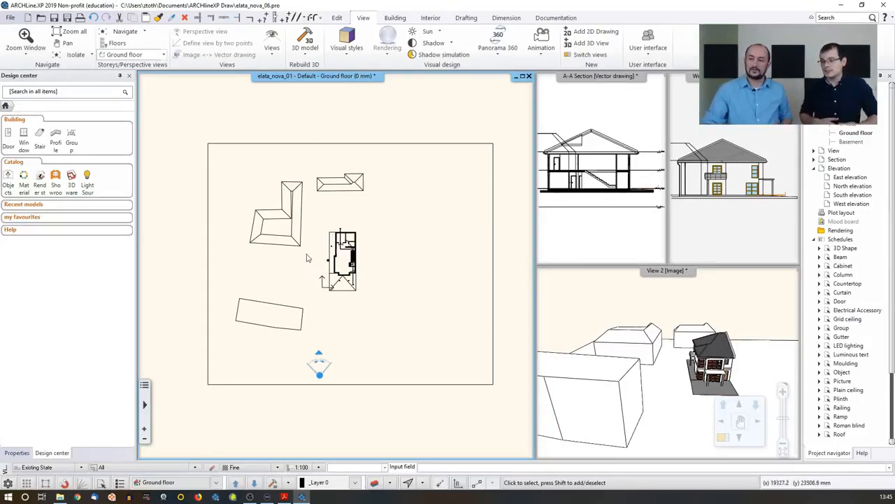
{"action": "left_click", "coordinate": [375, 484]}
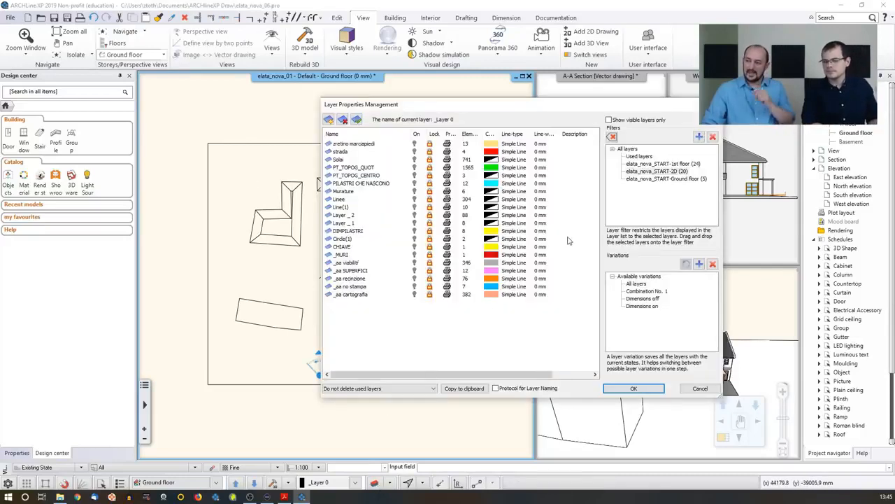
{"action": "left_click", "coordinate": [627, 150]}
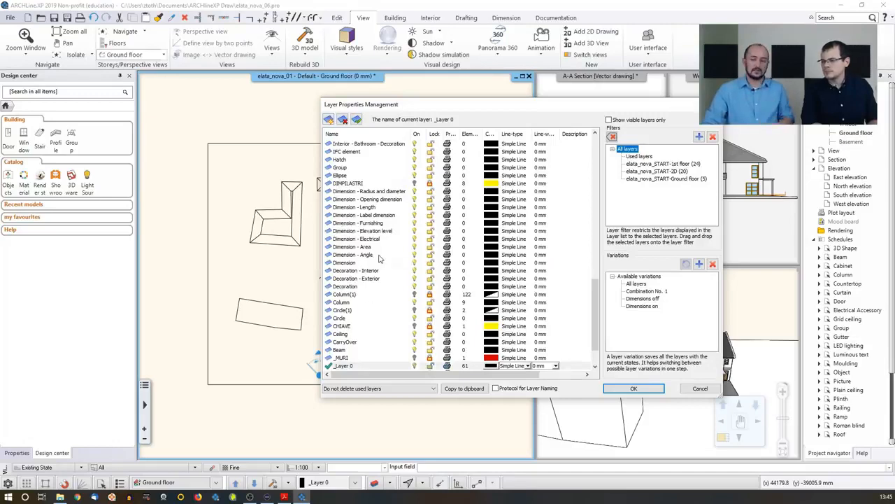
{"action": "left_click", "coordinate": [329, 120]}
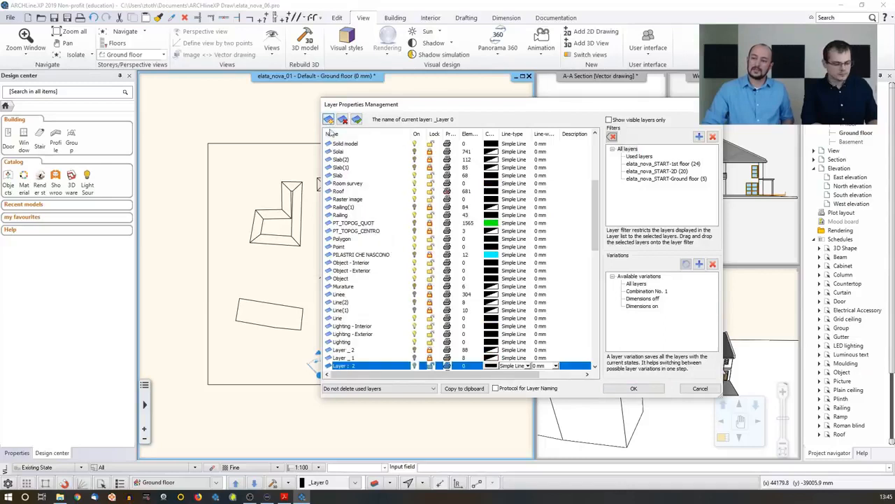
{"action": "left_click", "coordinate": [359, 365]}
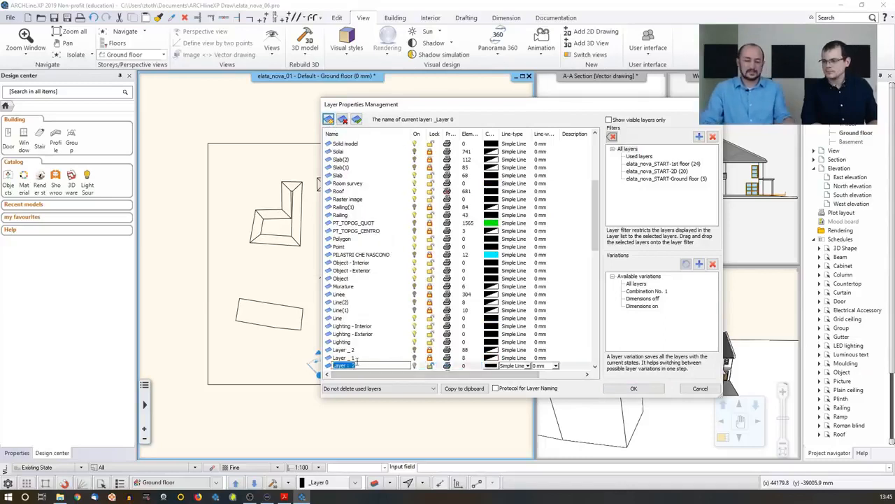
{"action": "type", "text": "Surrounding"}
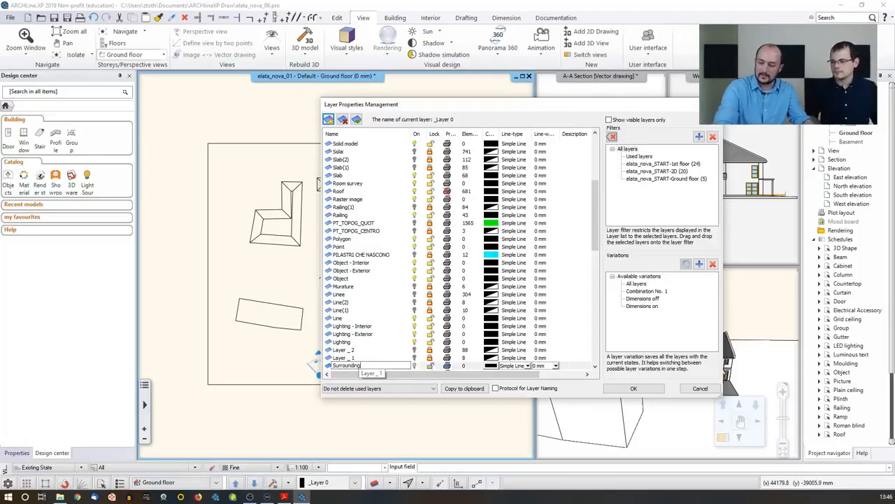
{"action": "key", "text": "Return"}
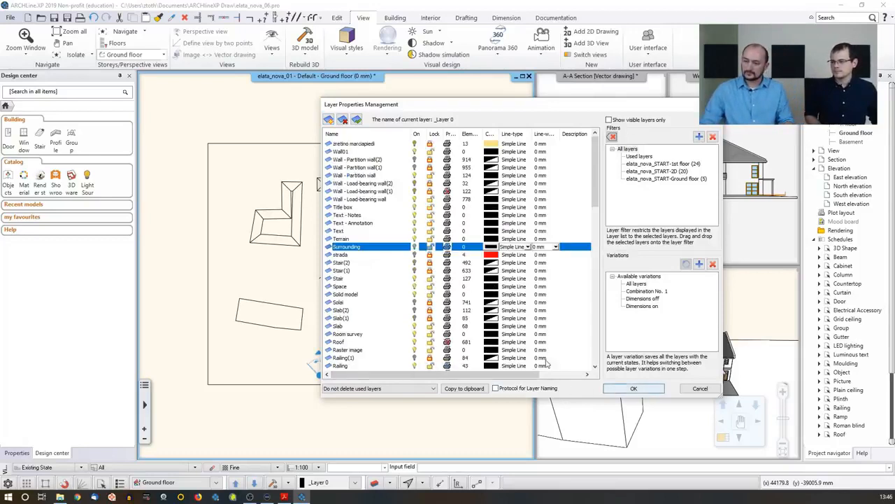
{"action": "left_click", "coordinate": [632, 389]}
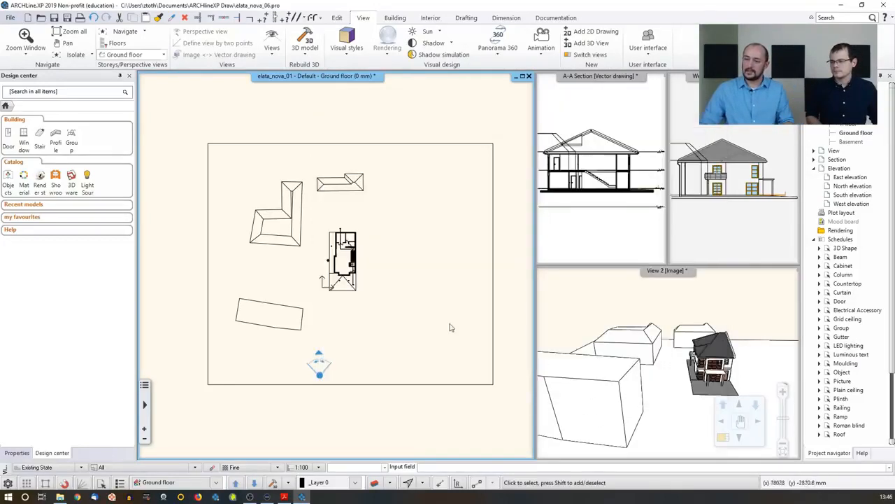
- Assign the three neighbouring building volumes and the large rectangular ground slab to the Surrounding layer
{"action": "left_click", "coordinate": [299, 235]}
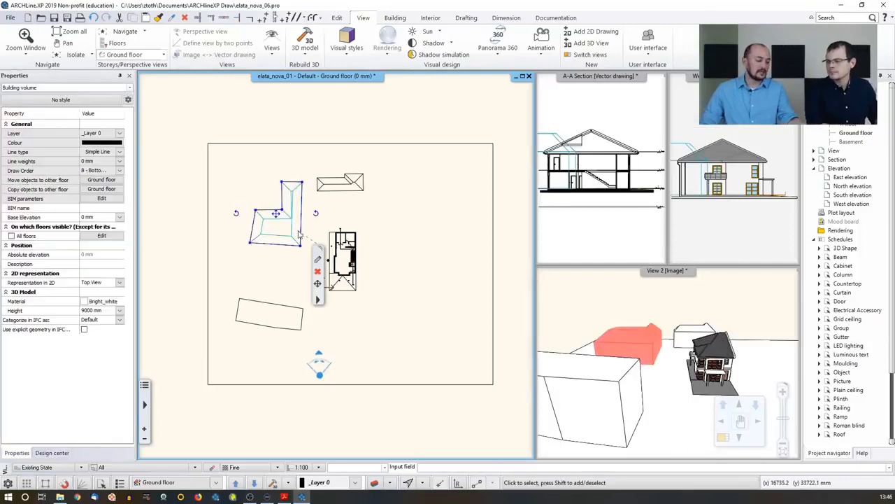
{"action": "left_click", "coordinate": [348, 187], "text": "shift"}
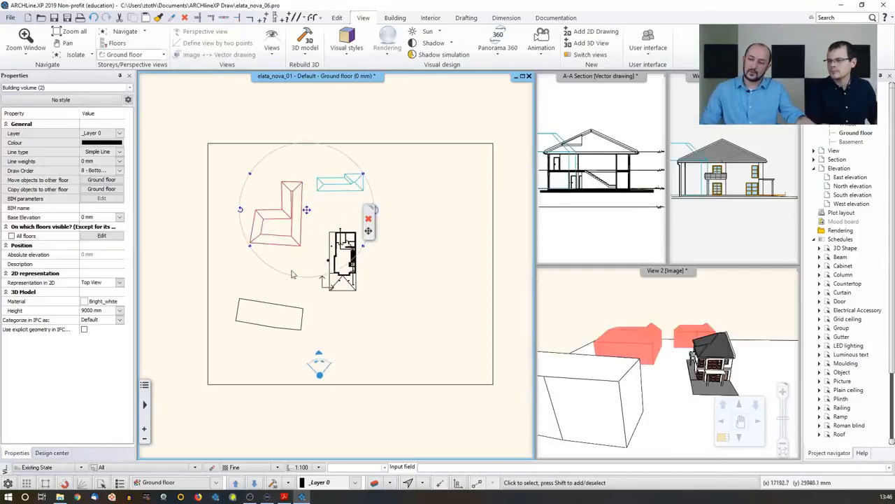
{"action": "left_click", "coordinate": [278, 309], "text": "shift"}
{"action": "left_click", "coordinate": [208, 237], "text": "shift"}
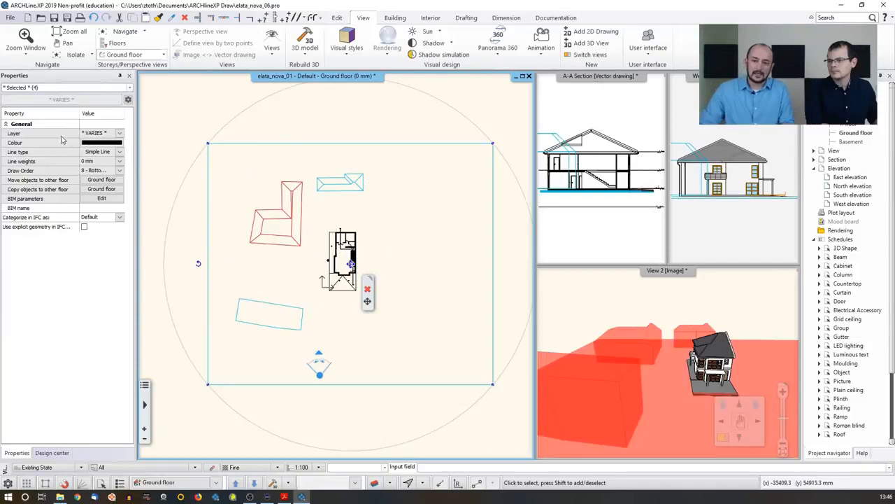
{"action": "left_click", "coordinate": [121, 134]}
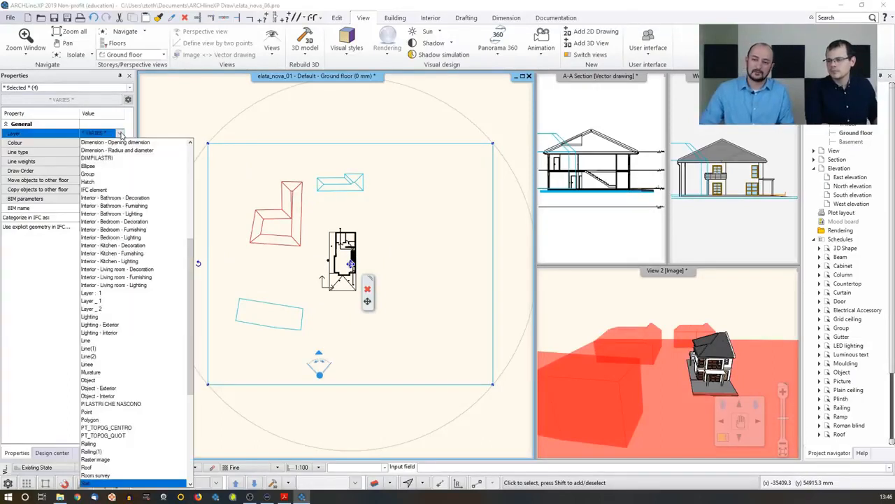
{"action": "scroll", "coordinate": [133, 294], "scroll_direction": "down", "scroll_amount": 7}
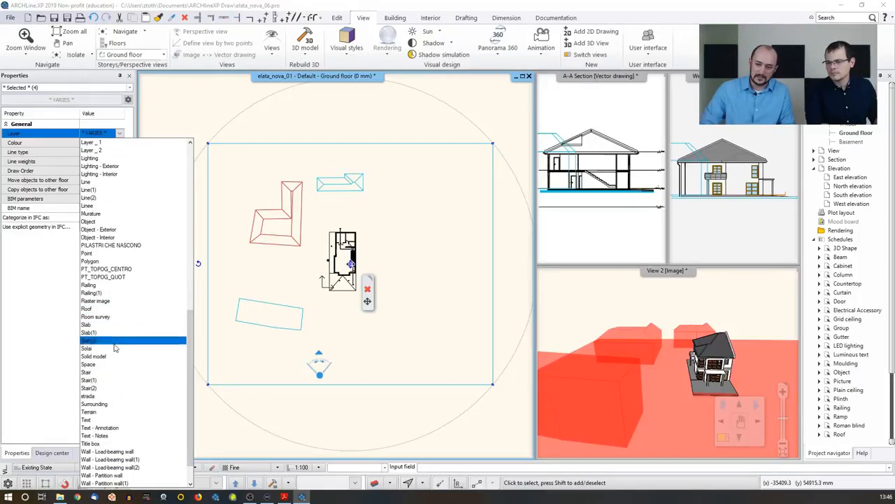
{"action": "left_click", "coordinate": [105, 405]}
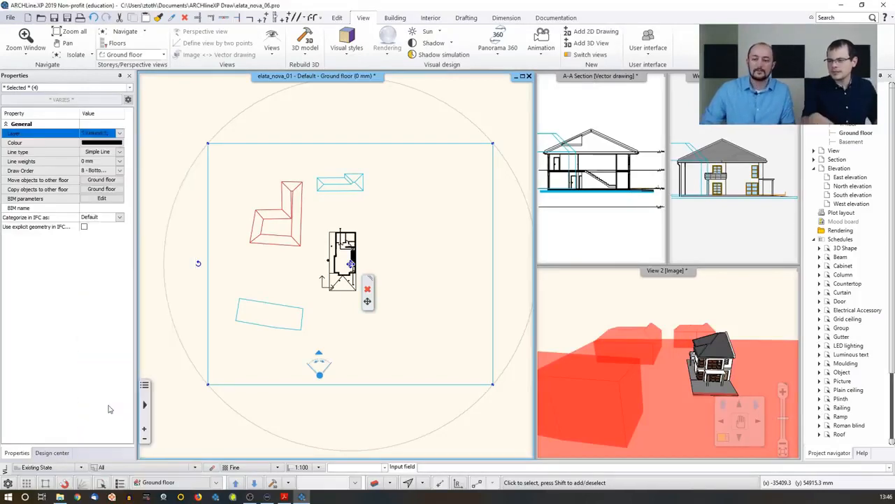
{"action": "left_click", "coordinate": [177, 306]}
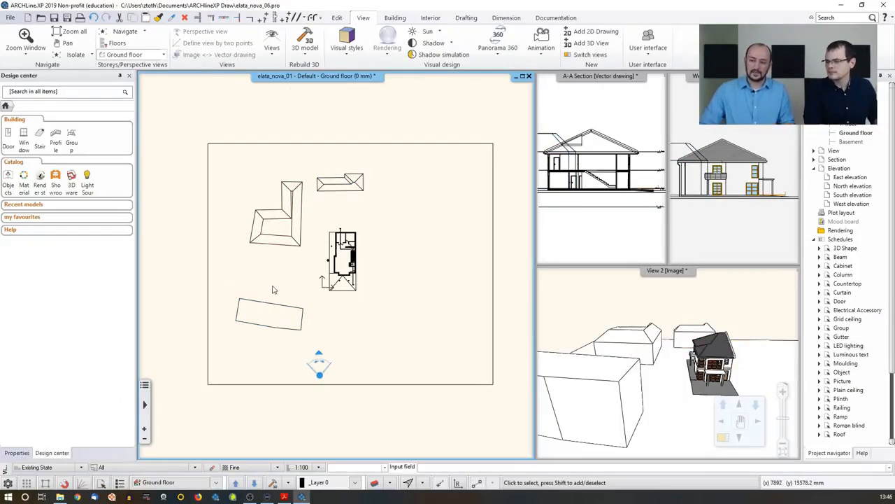
- Turn off the Surrounding layer and fit the house's ground floor plan to the view
{"action": "left_click", "coordinate": [376, 484]}
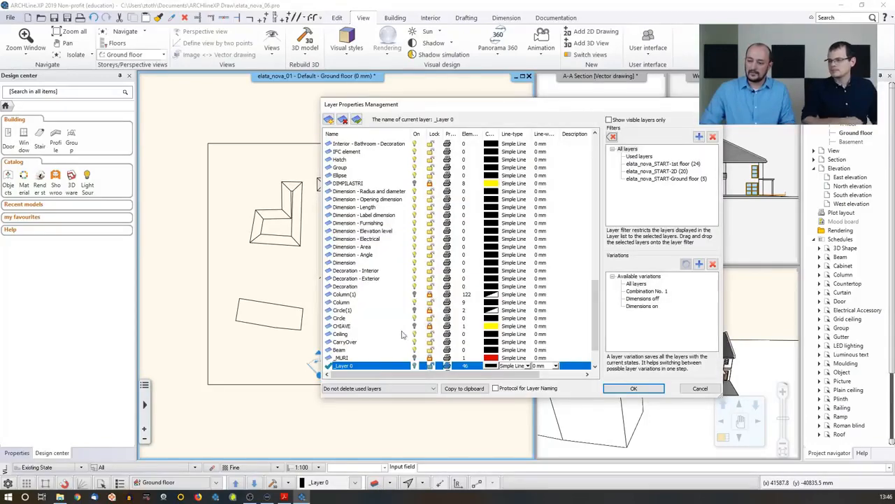
{"action": "scroll", "coordinate": [599, 334], "scroll_direction": "down", "scroll_amount": 2}
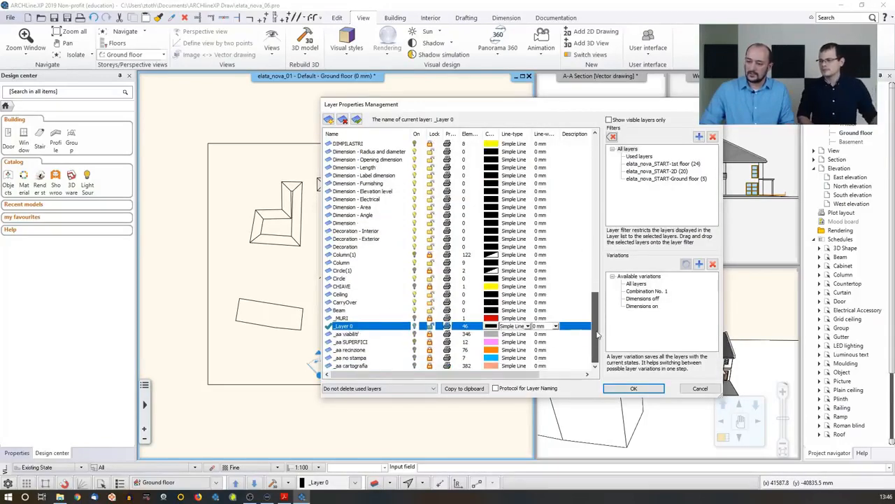
{"action": "scroll", "coordinate": [410, 185], "scroll_direction": "up", "scroll_amount": 20}
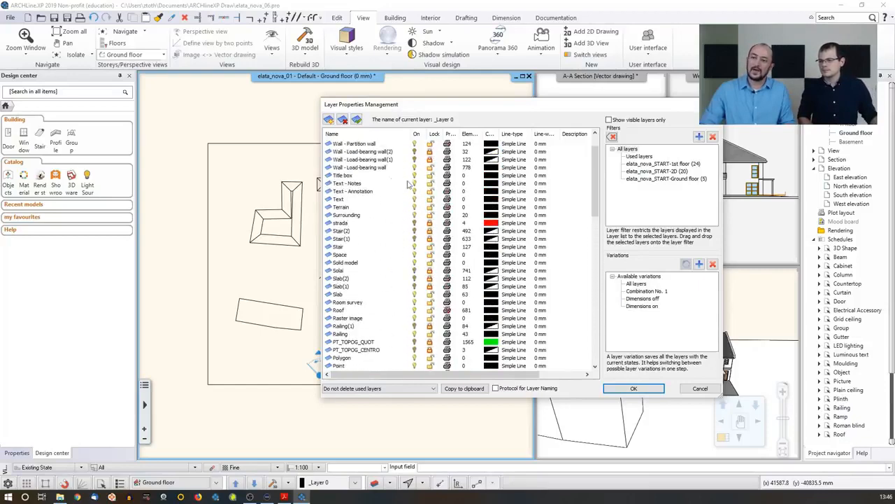
{"action": "left_click", "coordinate": [374, 136]}
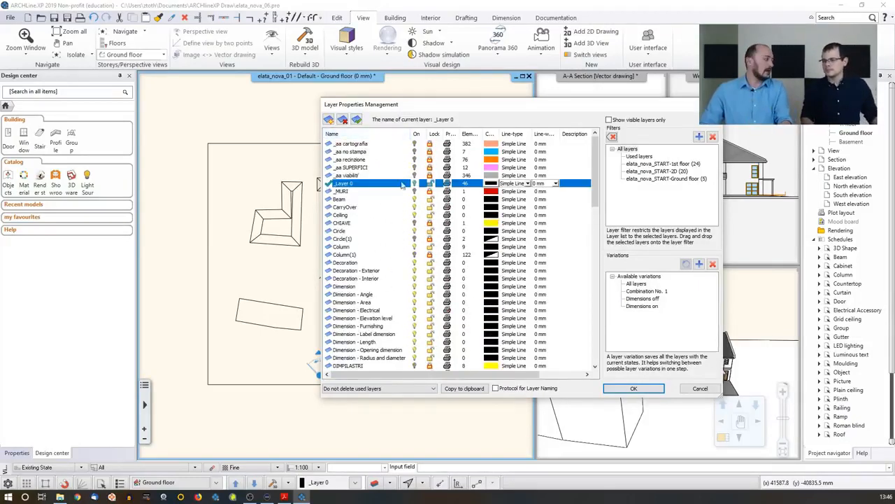
{"action": "left_click_drag", "start_coordinate": [590, 199], "coordinate": [432, 335]}
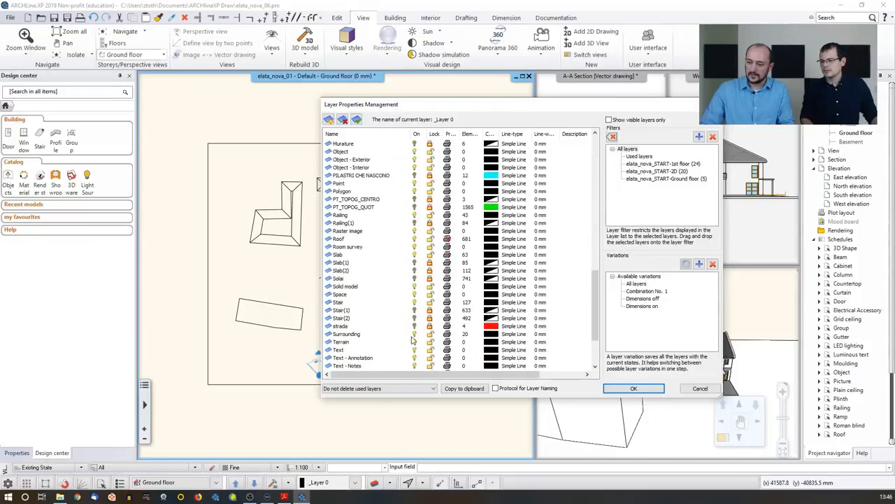
{"action": "left_click", "coordinate": [414, 335]}
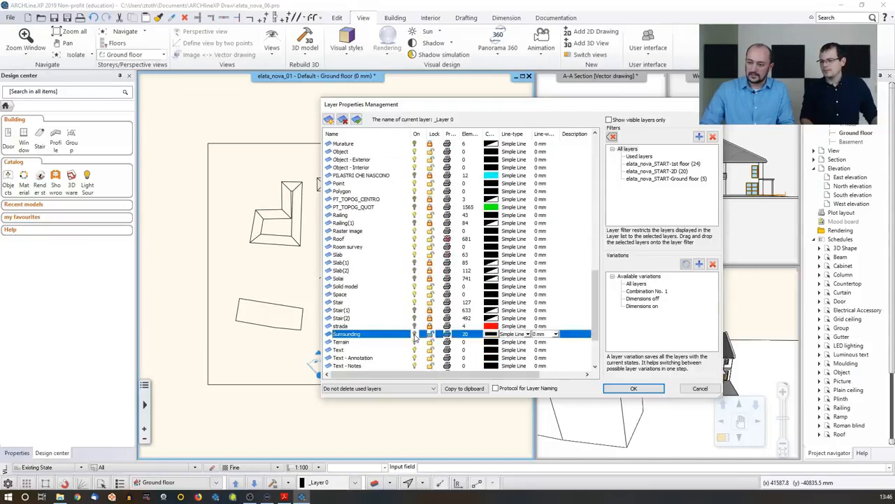
{"action": "left_click", "coordinate": [633, 388]}
{"action": "middle_click", "coordinate": [318, 278]}
{"action": "middle_click", "coordinate": [317, 278]}
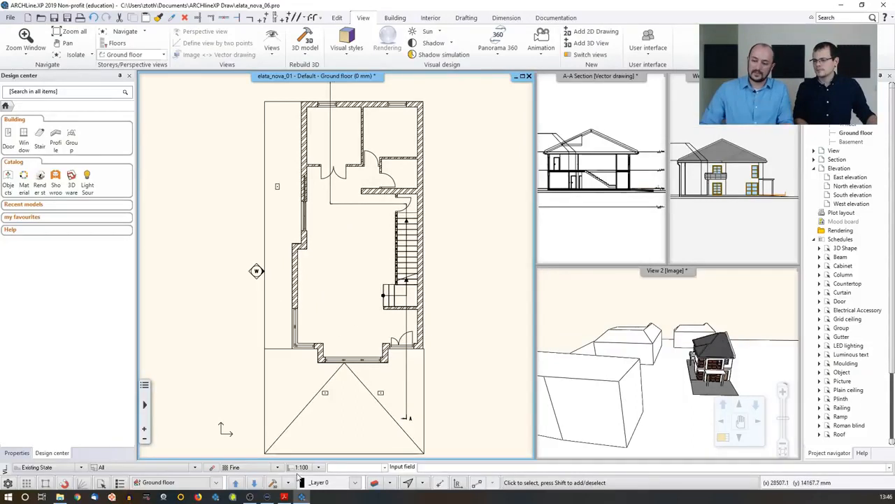
- Rebuild the 3D model and show the house close up in View 2
{"action": "left_click", "coordinate": [273, 484]}
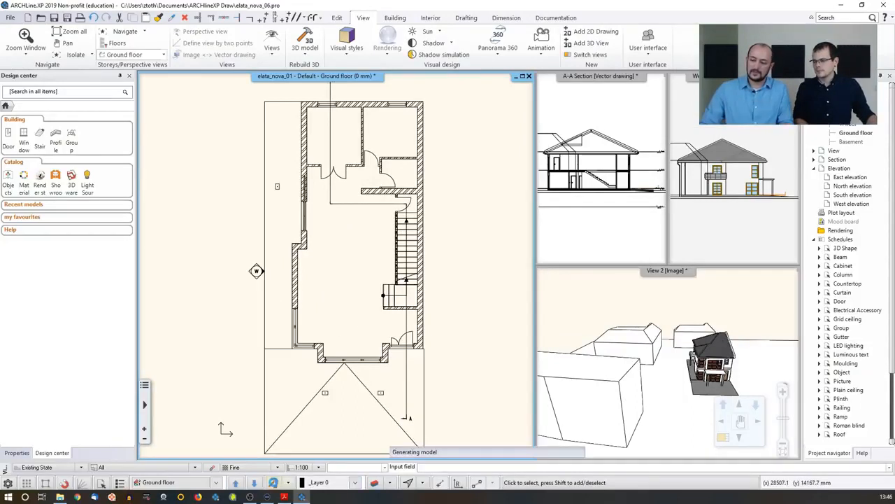
{"action": "left_click", "coordinate": [693, 348]}
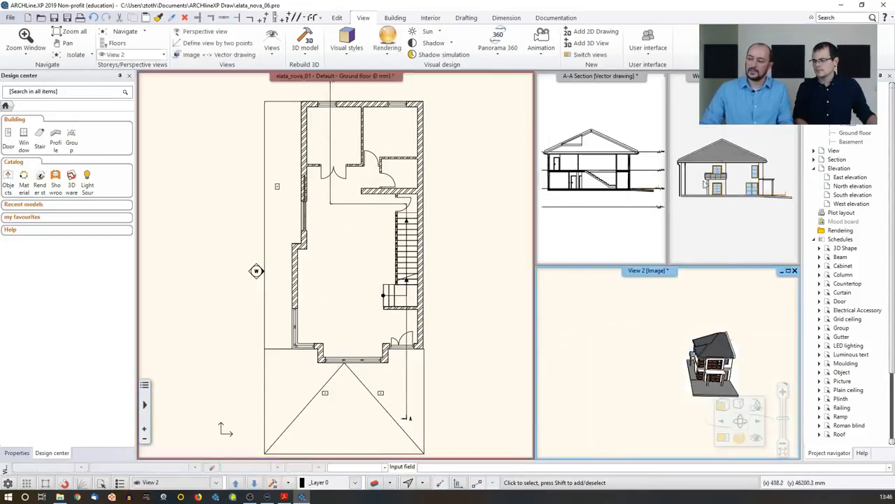
{"action": "scroll", "coordinate": [693, 348], "scroll_direction": "up", "scroll_amount": 4}
{"action": "middle_click_drag", "start_coordinate": [716, 364], "coordinate": [626, 363]}
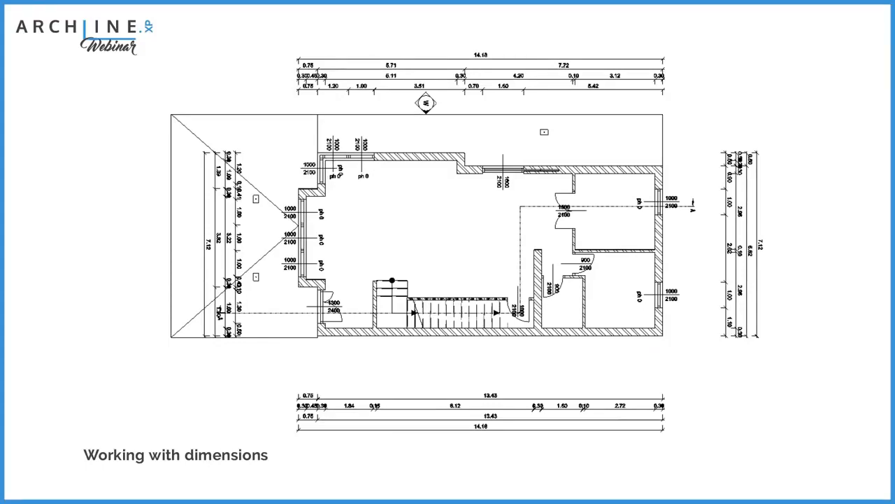
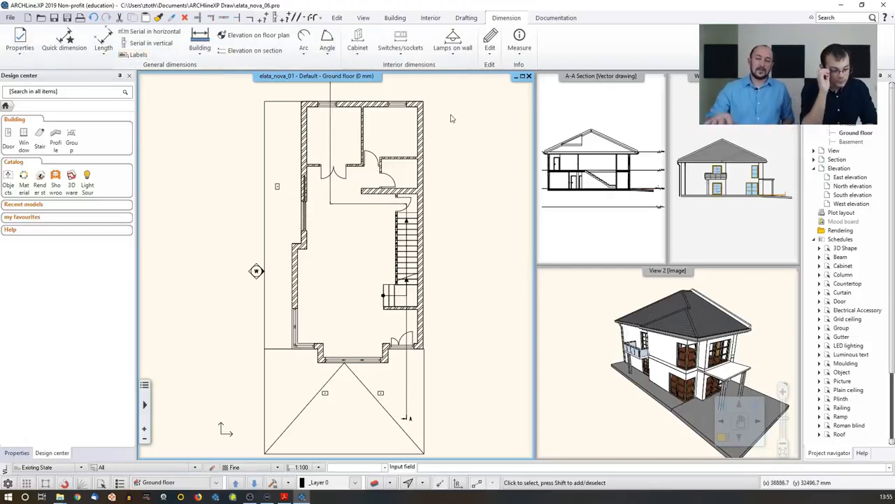
{"action": "left_click", "coordinate": [200, 49]}
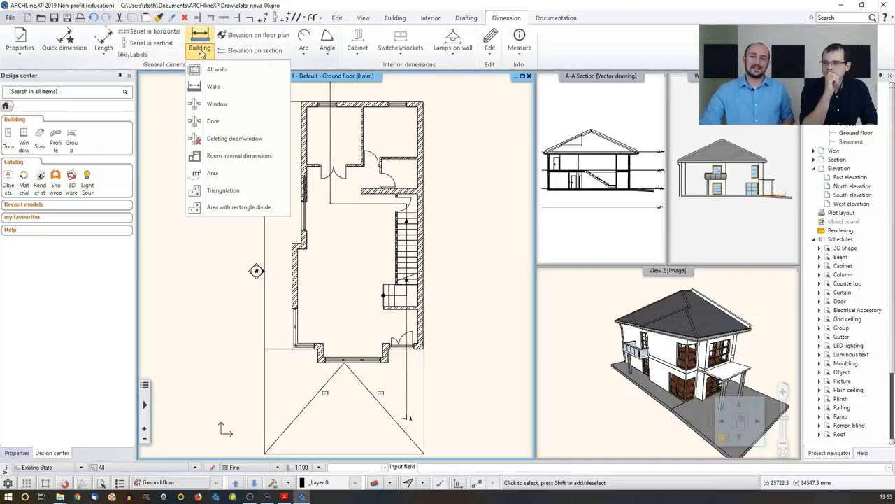
{"action": "left_click", "coordinate": [217, 70]}
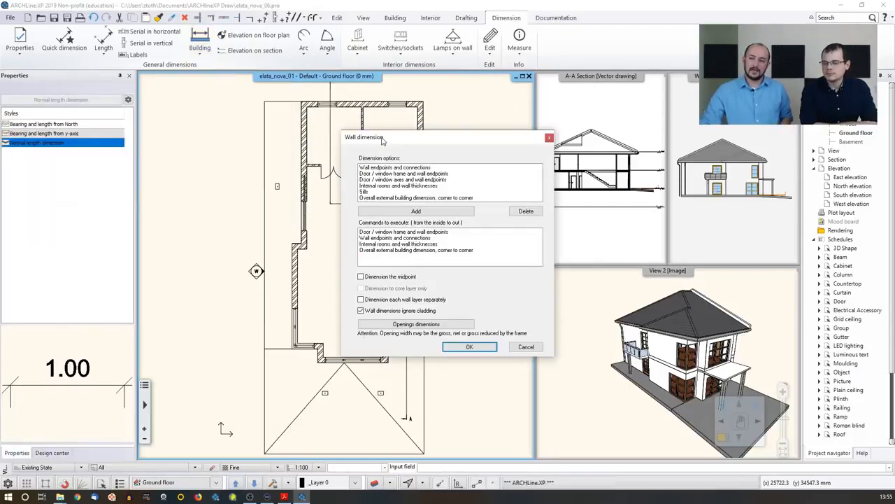
{"action": "left_click_drag", "start_coordinate": [382, 140], "coordinate": [502, 126]}
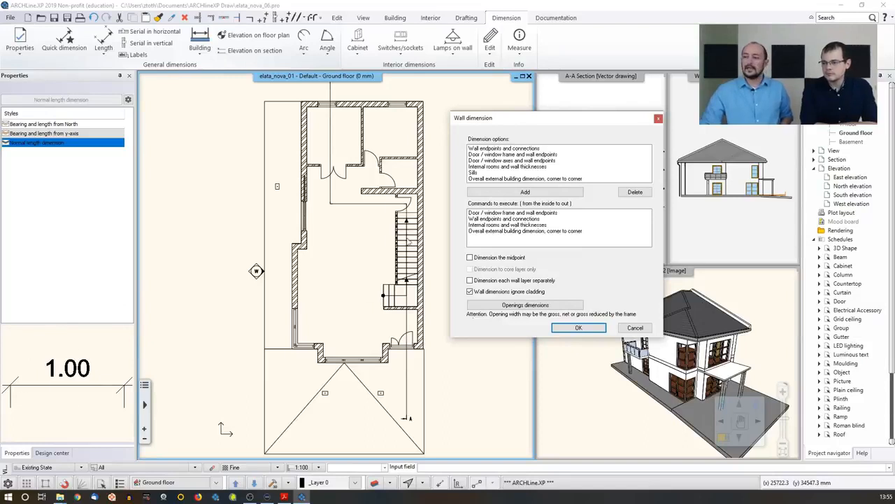
{"action": "left_click", "coordinate": [506, 149]}
{"action": "left_click", "coordinate": [508, 154]}
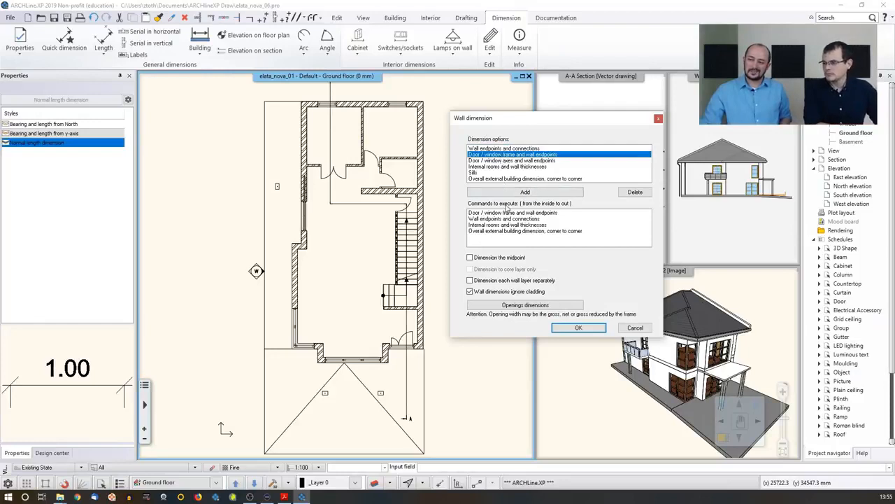
{"action": "left_click", "coordinate": [575, 327]}
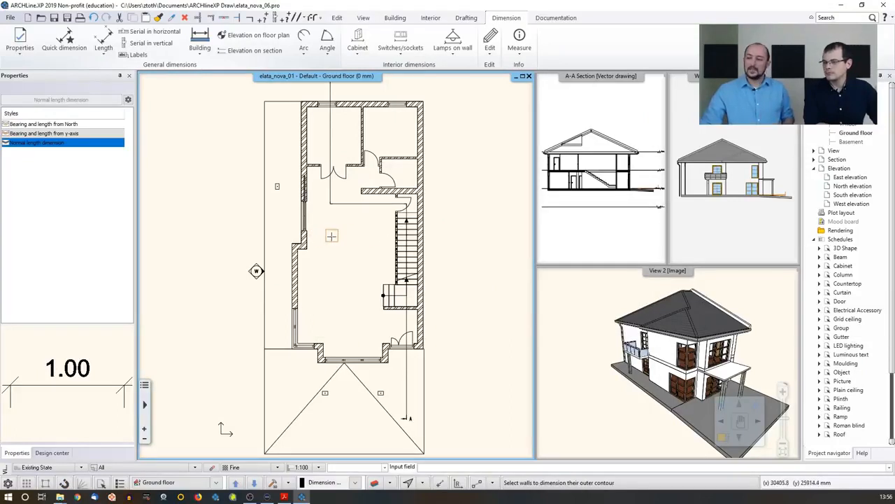
{"action": "key", "text": "Escape"}
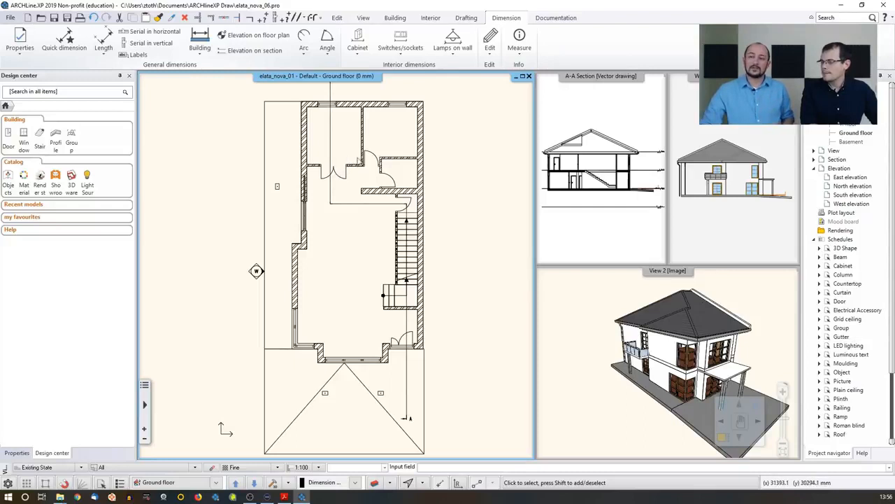
- Review the dimension style in the default door properties, including its visible width and height parameters
{"action": "left_click", "coordinate": [394, 19]}
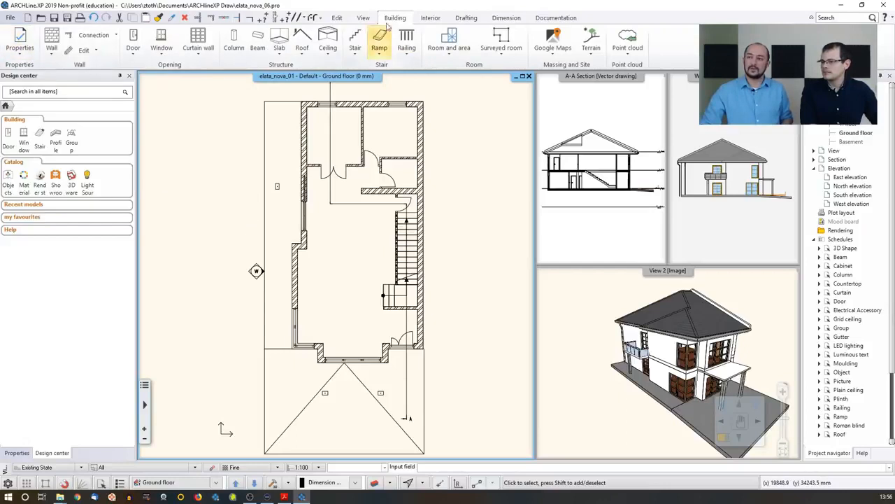
{"action": "left_click", "coordinate": [24, 57]}
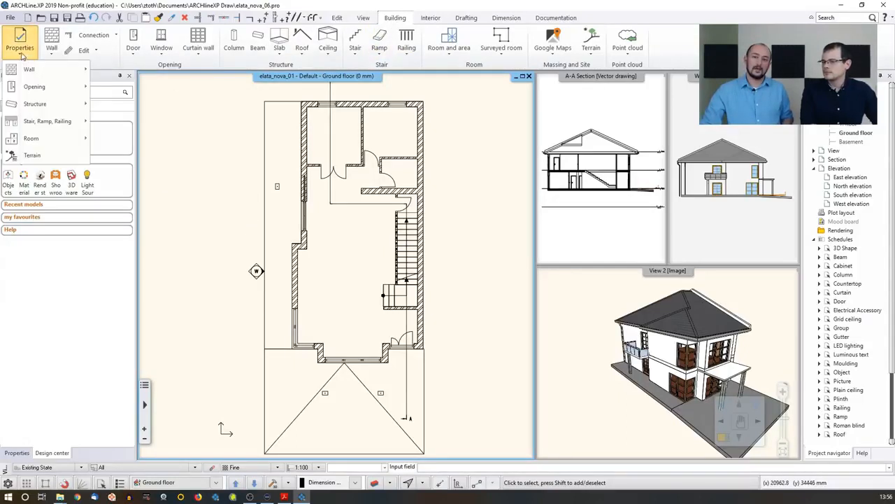
{"action": "mouse_move", "coordinate": [70, 86]}
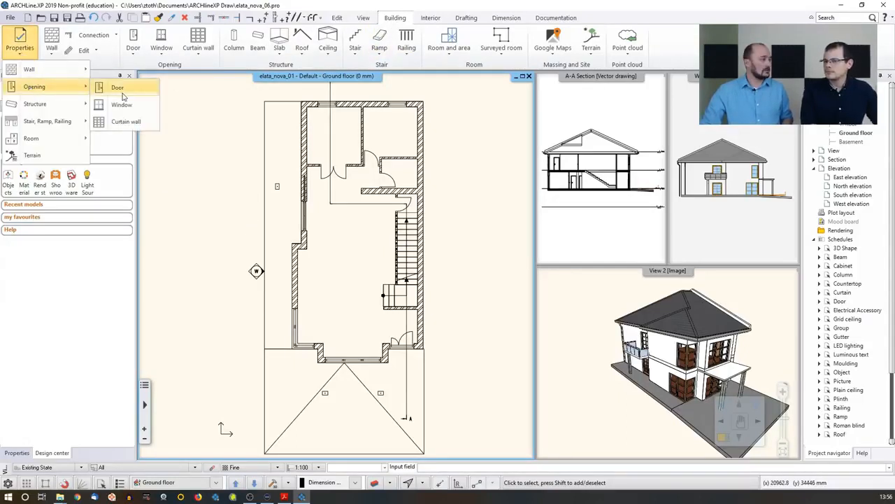
{"action": "left_click", "coordinate": [119, 88]}
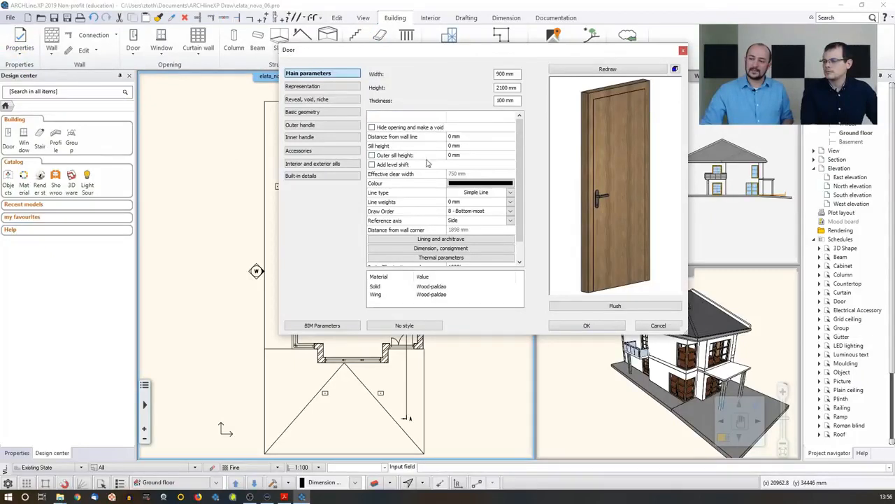
{"action": "left_click", "coordinate": [446, 248]}
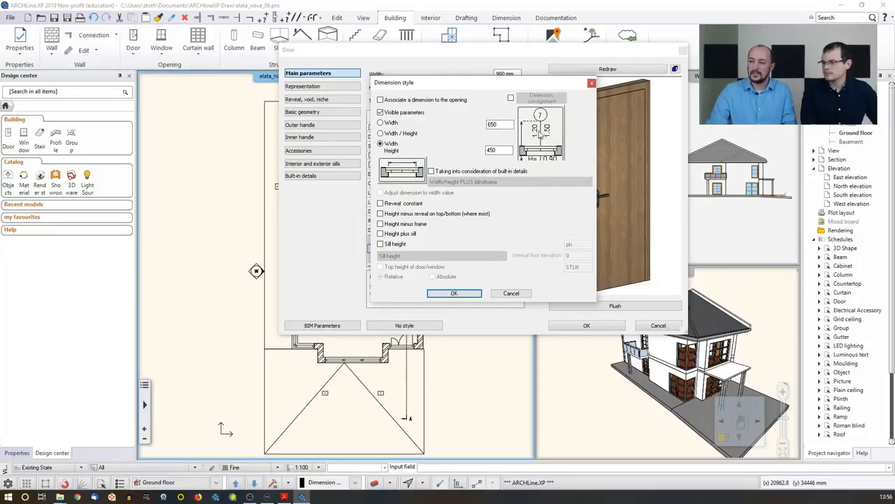
{"action": "left_click", "coordinate": [459, 295]}
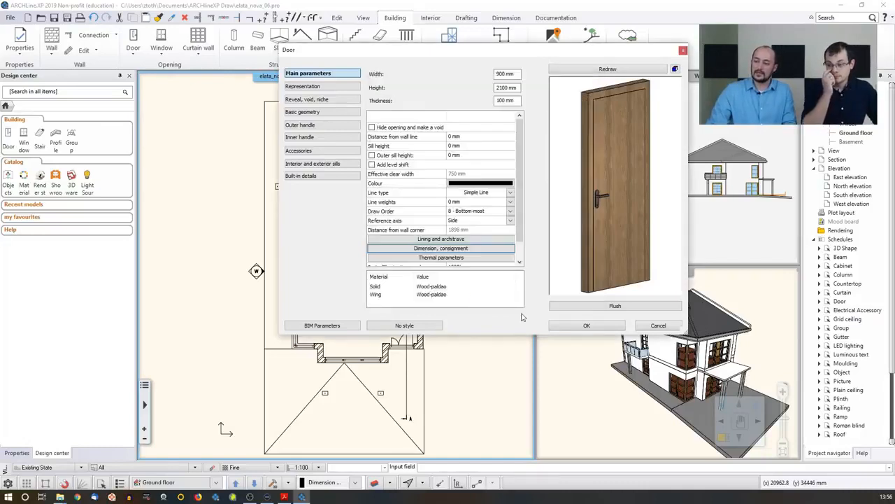
{"action": "left_click", "coordinate": [582, 325]}
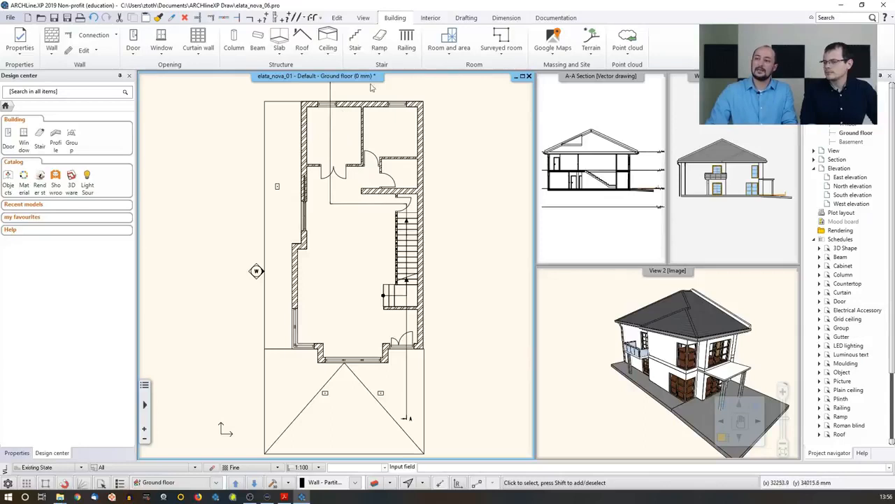
- Dimension all ground floor walls with the preset frame, connection, internal room and overall dimension chains, placed around the house
{"action": "left_click", "coordinate": [509, 20]}
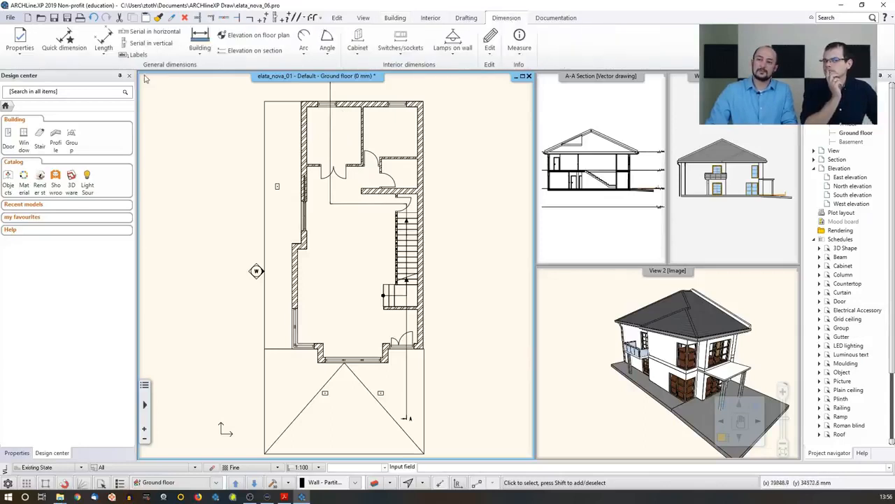
{"action": "left_click", "coordinate": [200, 46]}
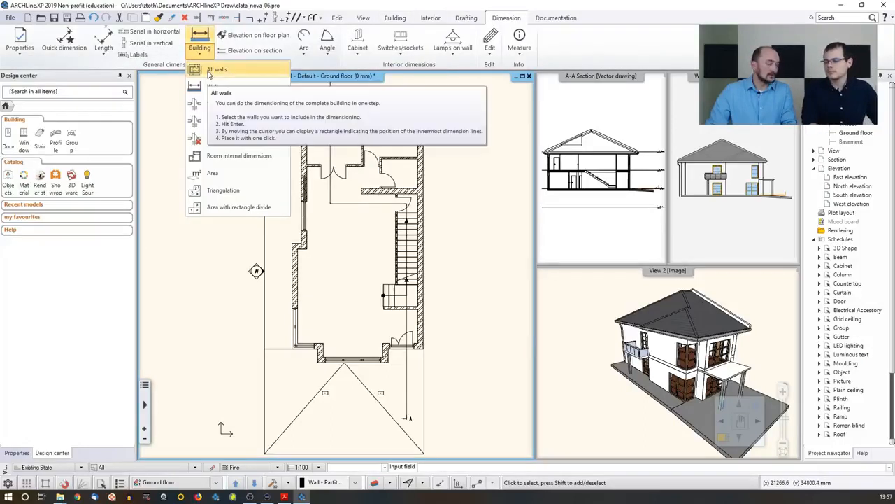
{"action": "left_click", "coordinate": [213, 70]}
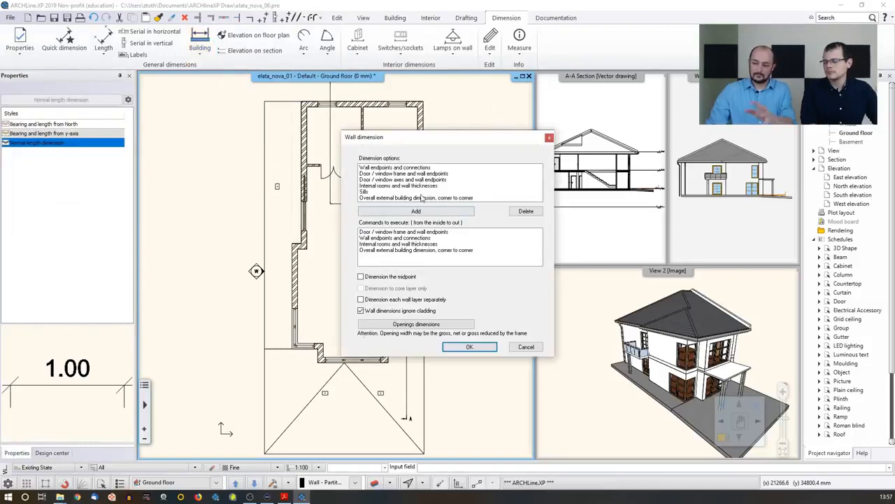
{"action": "left_click", "coordinate": [460, 350]}
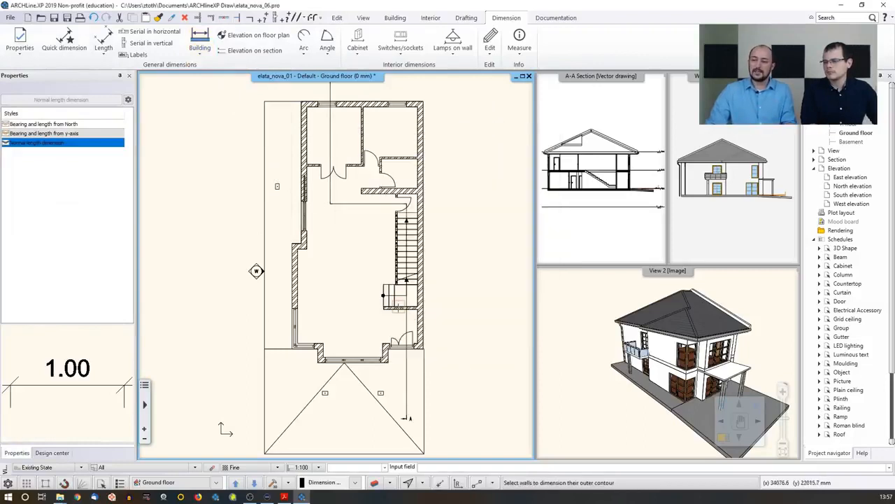
{"action": "scroll", "coordinate": [343, 259], "scroll_direction": "down", "scroll_amount": 2}
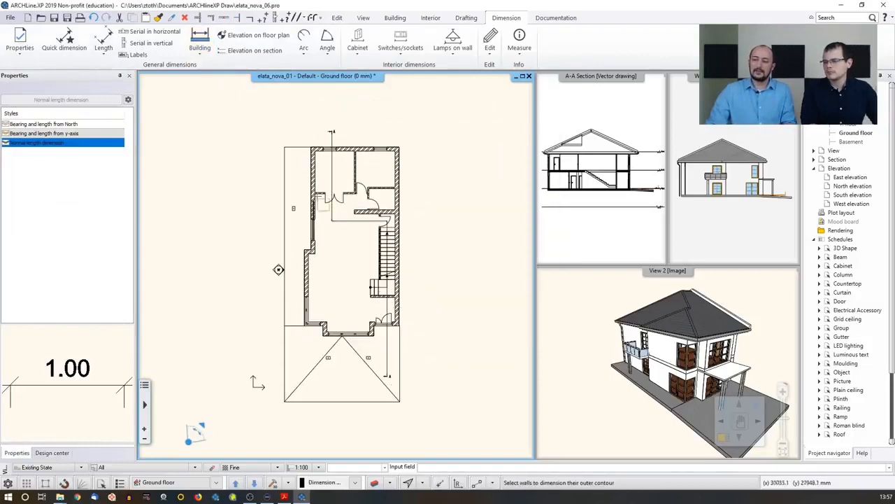
{"action": "left_click", "coordinate": [265, 114]}
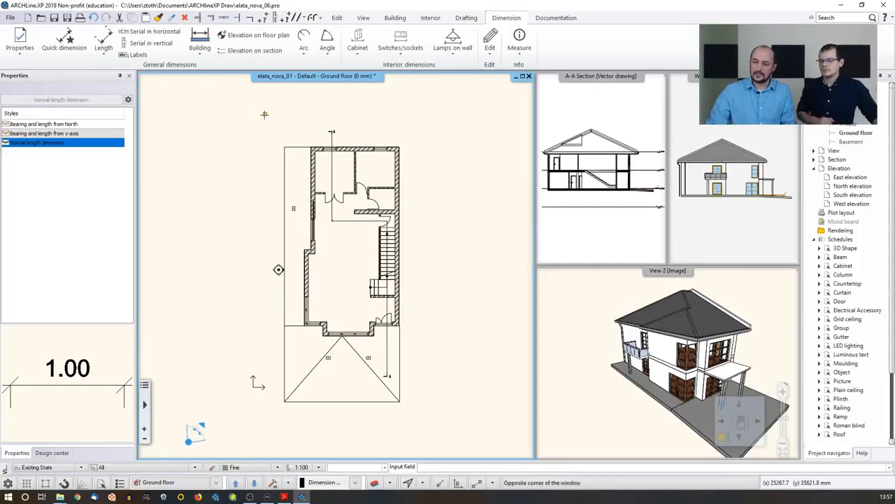
{"action": "left_click", "coordinate": [432, 355]}
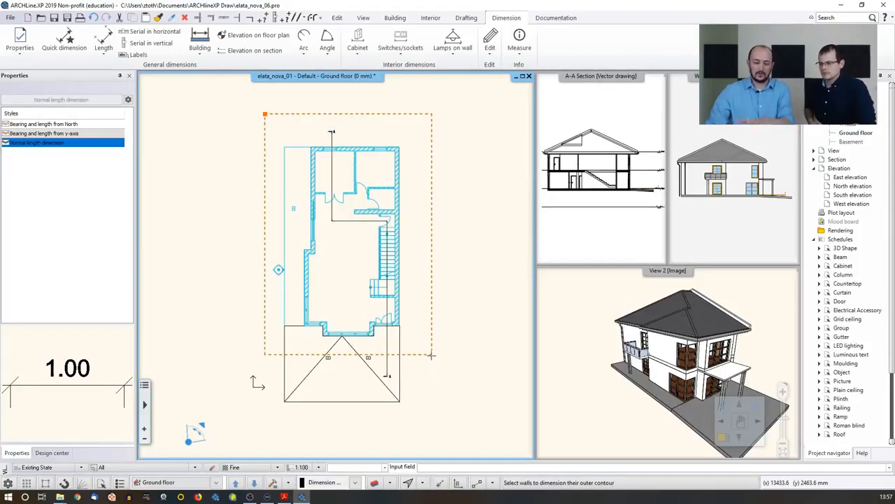
{"action": "key", "text": "Return"}
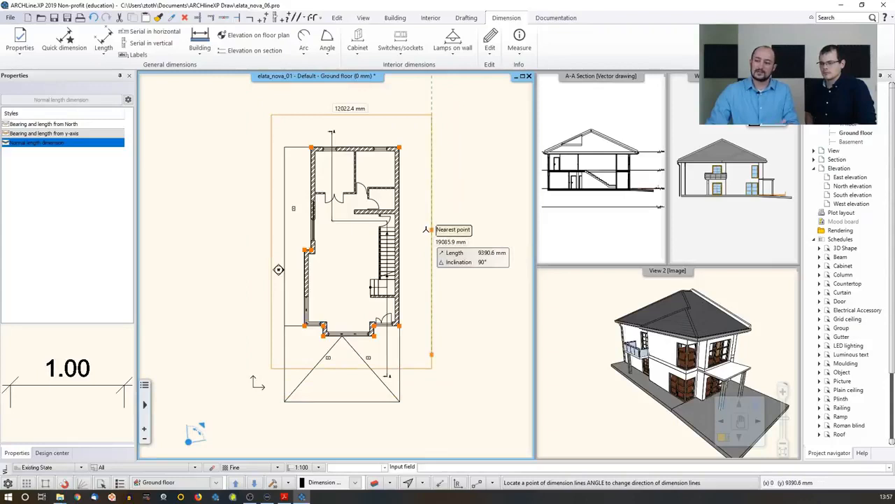
{"action": "left_click", "coordinate": [426, 230]}
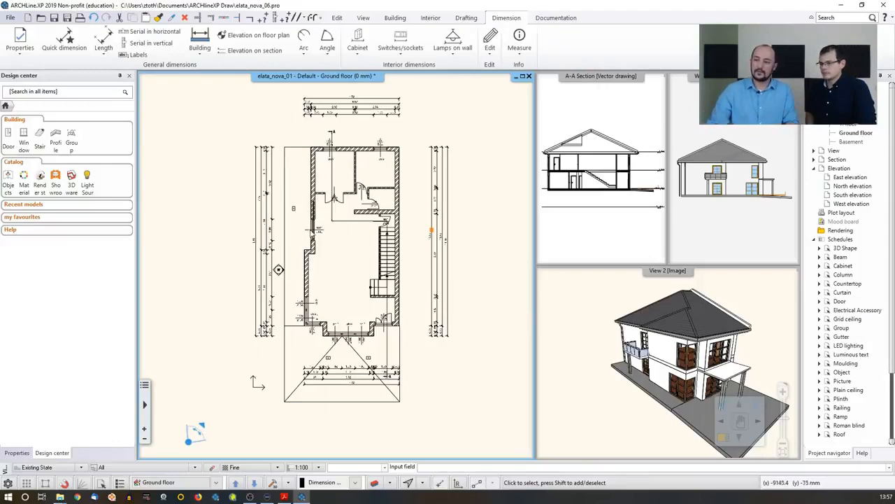
- Examine the dimension chains above the house and the width and height labels at the ground floor doors and windows
{"action": "scroll", "coordinate": [343, 168], "scroll_direction": "up", "scroll_amount": 2}
{"action": "scroll", "coordinate": [342, 169], "scroll_direction": "up", "scroll_amount": 2}
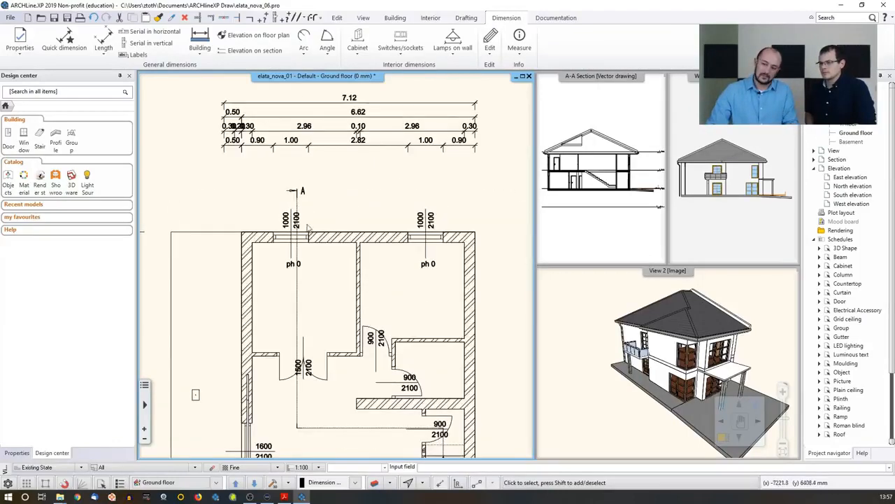
{"action": "scroll", "coordinate": [389, 297], "scroll_direction": "down", "scroll_amount": 2}
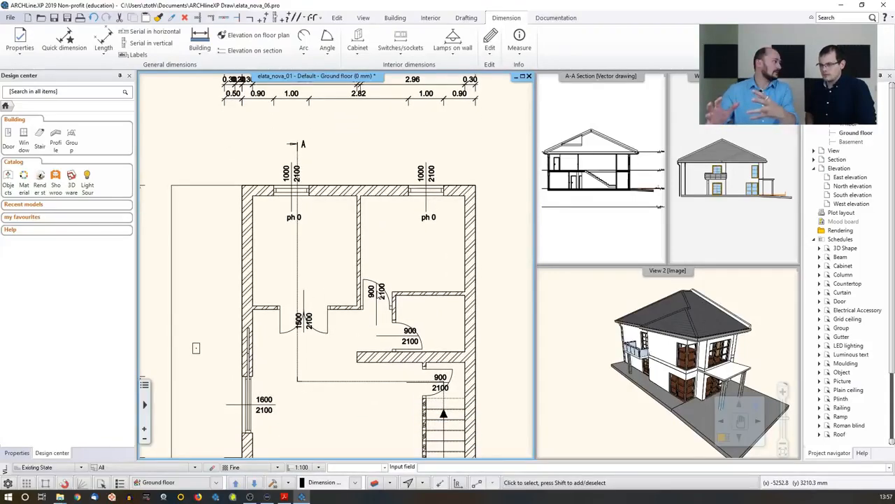
{"action": "scroll", "coordinate": [383, 233], "scroll_direction": "up", "scroll_amount": 1}
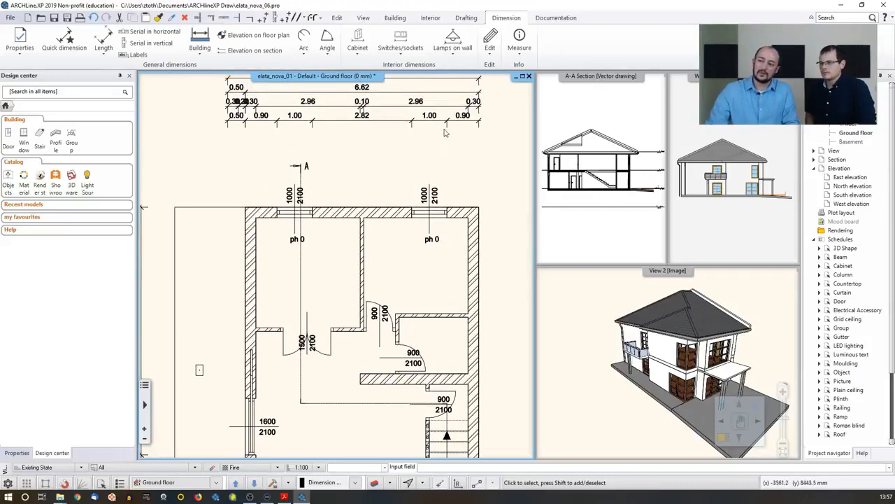
{"action": "scroll", "coordinate": [399, 143], "scroll_direction": "up", "scroll_amount": 1}
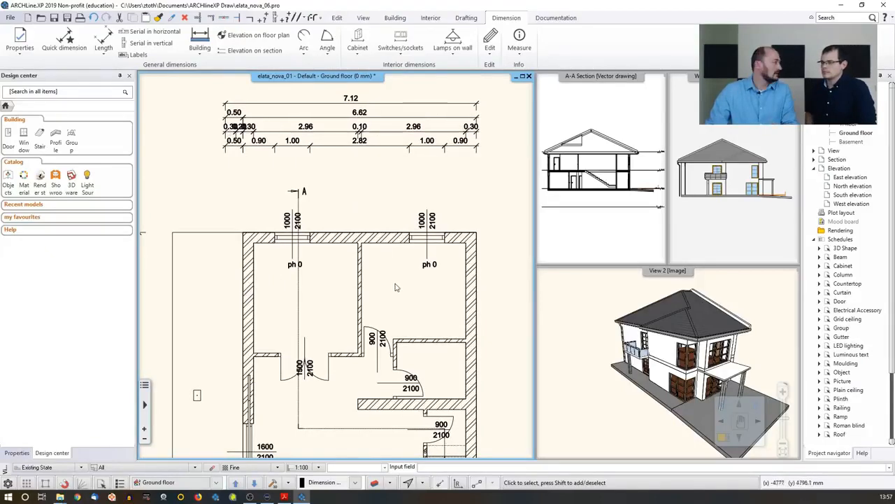
{"action": "scroll", "coordinate": [382, 222], "scroll_direction": "down", "scroll_amount": 3}
{"action": "middle_click_drag", "start_coordinate": [388, 312], "coordinate": [391, 281]}
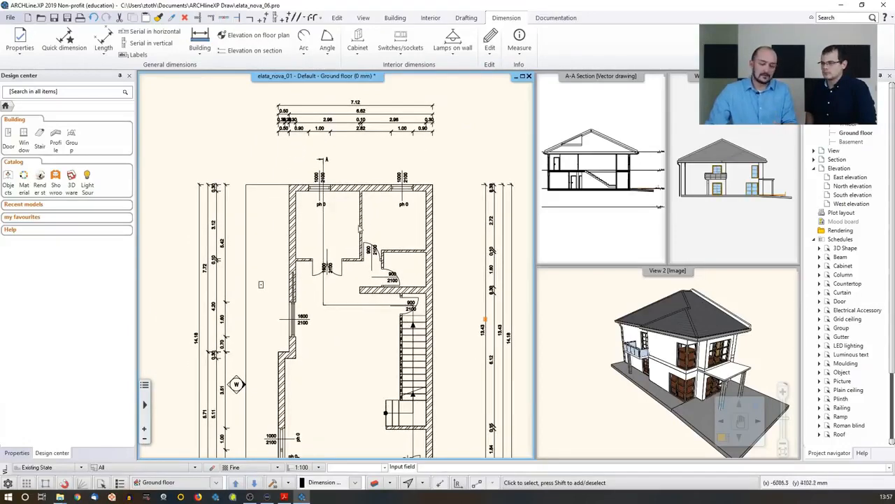
- Set the distance from the upper-right room's window to the right wall corner to 800 mm
{"action": "scroll", "coordinate": [378, 211], "scroll_direction": "up", "scroll_amount": 3}
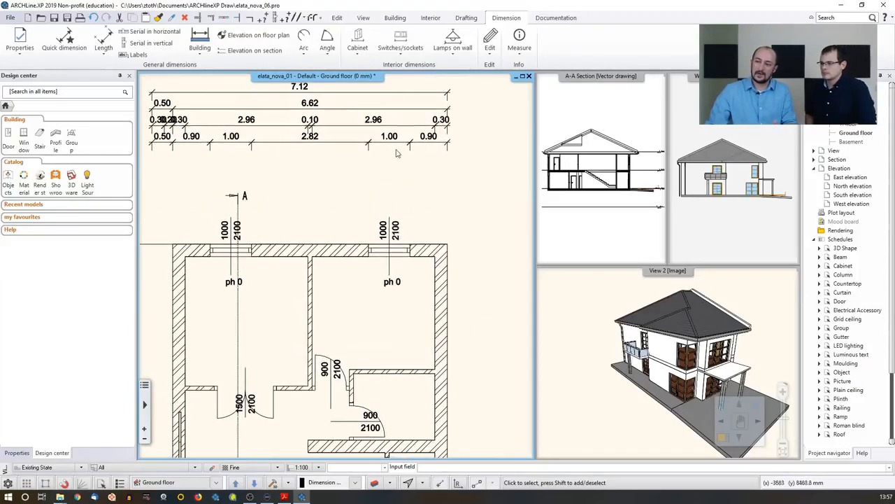
{"action": "left_click", "coordinate": [381, 254]}
{"action": "middle_click_drag", "start_coordinate": [378, 254], "coordinate": [324, 254]}
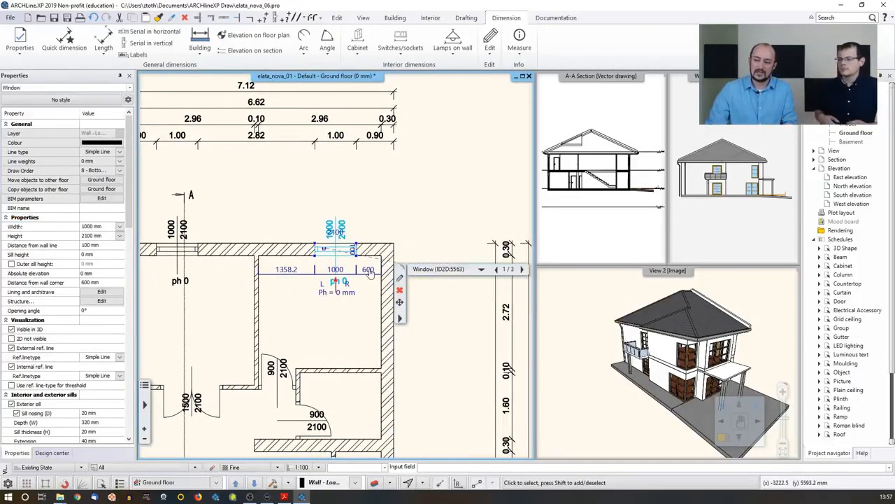
{"action": "left_click", "coordinate": [367, 269]}
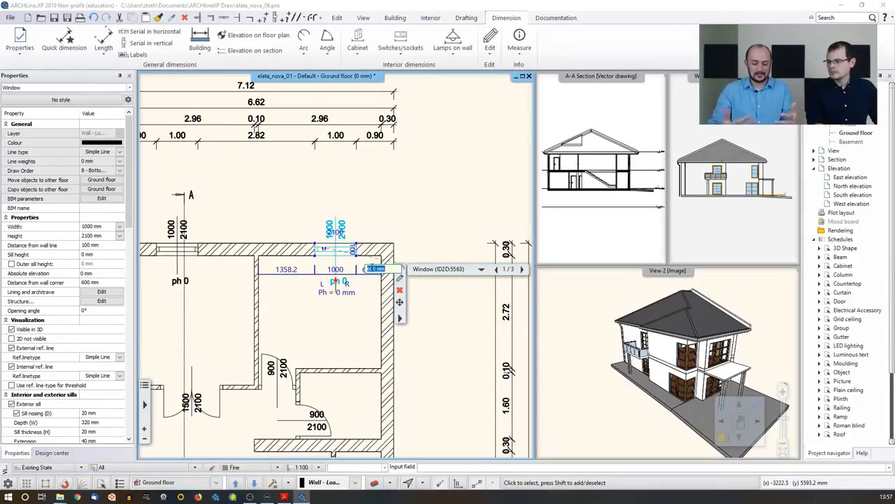
{"action": "type", "text": "800"}
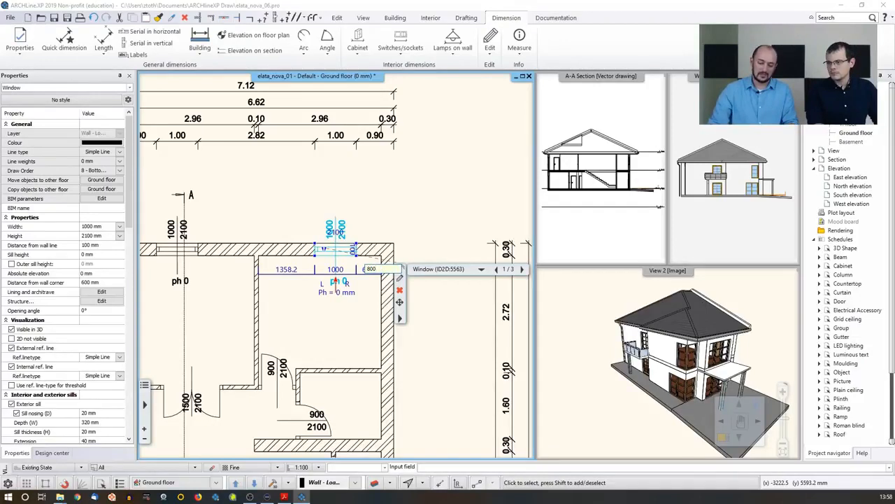
{"action": "key", "text": "Return"}
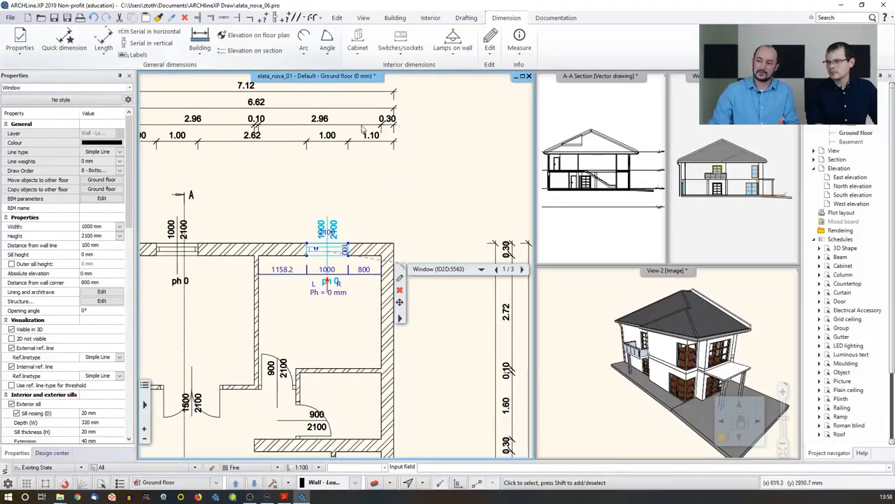
- Undo and redo the window's shift twice to compare the window and its dimension chain
{"action": "left_click", "coordinate": [93, 17]}
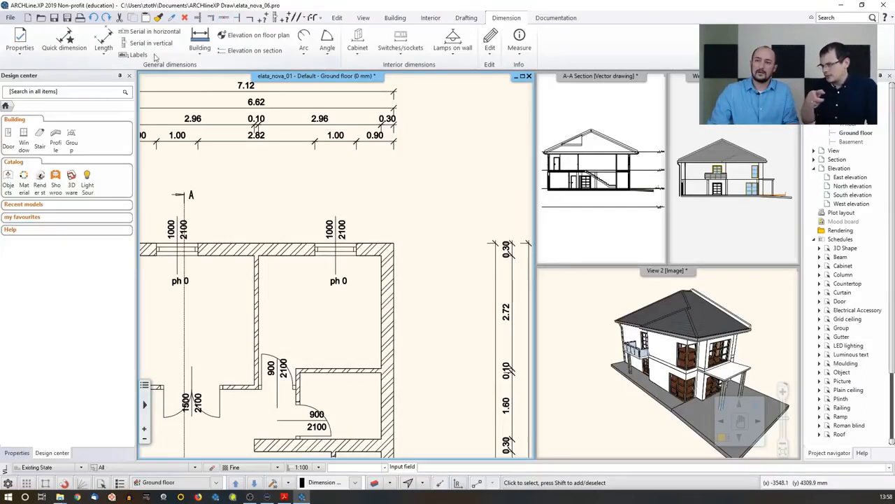
{"action": "left_click", "coordinate": [106, 17]}
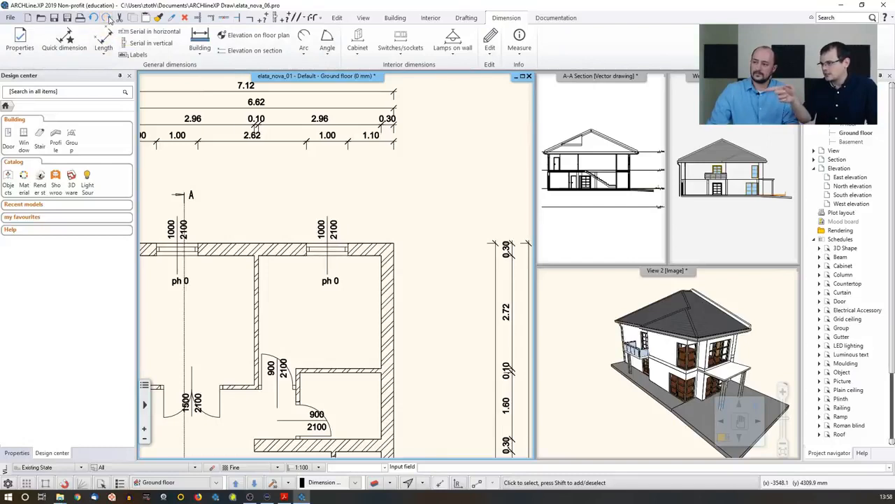
{"action": "left_click", "coordinate": [93, 18]}
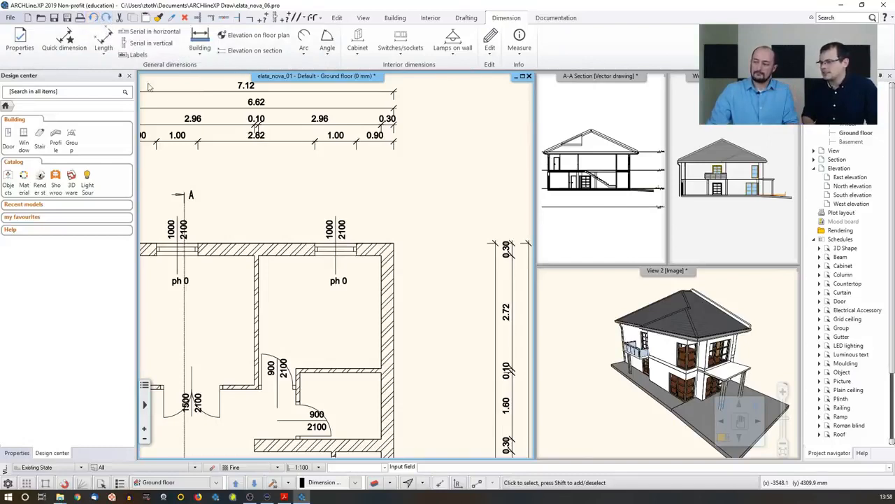
{"action": "left_click", "coordinate": [106, 17]}
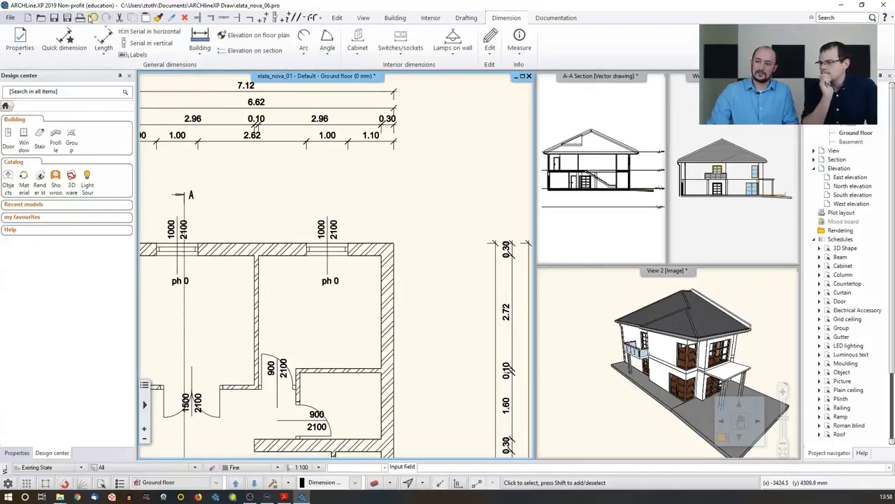
{"action": "left_click", "coordinate": [82, 18]}
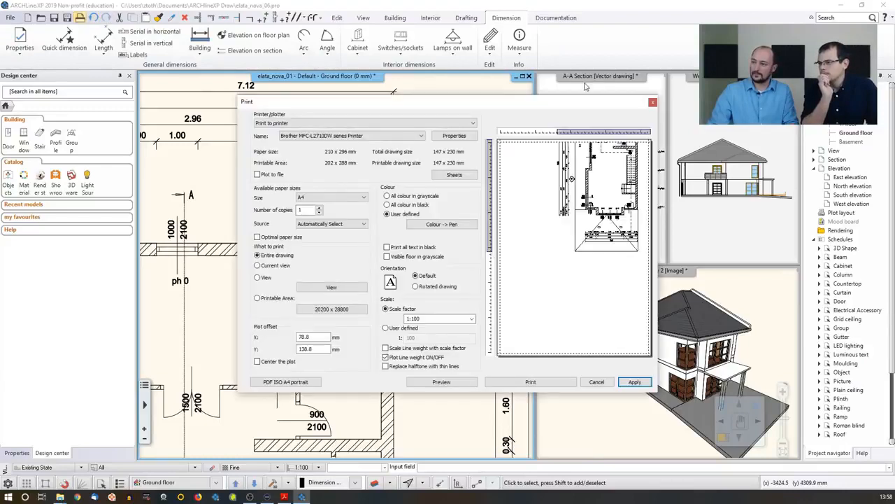
{"action": "left_click", "coordinate": [652, 103]}
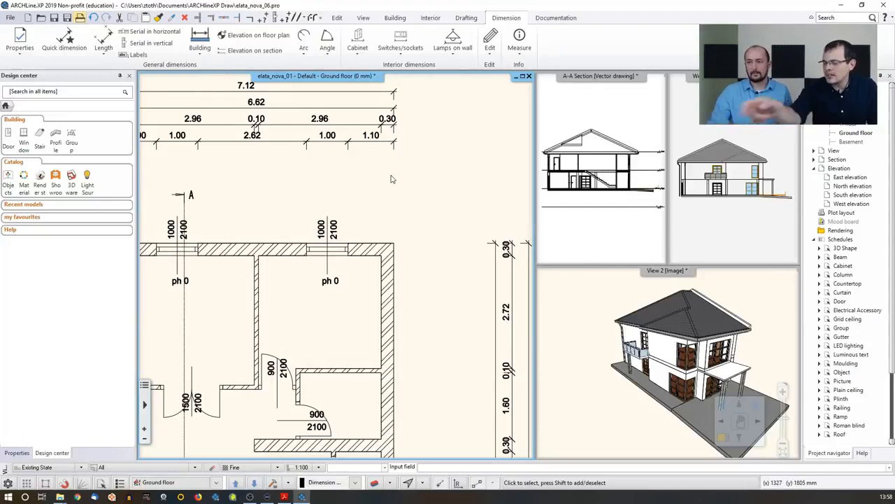
- Review the Wall dimension options, including door / window axes and wall endpoints, close them and show the whole ground floor plan
{"action": "middle_click_drag", "start_coordinate": [386, 179], "coordinate": [445, 178]}
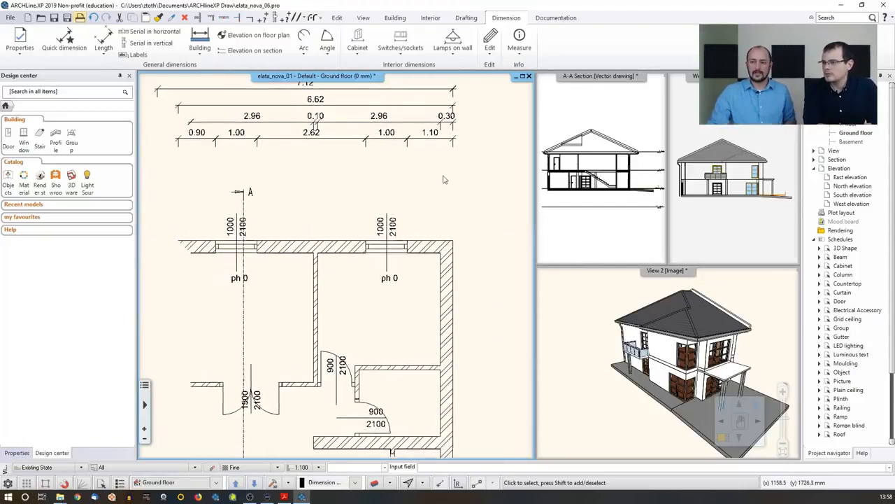
{"action": "scroll", "coordinate": [446, 179], "scroll_direction": "up", "scroll_amount": 1}
{"action": "scroll", "coordinate": [437, 189], "scroll_direction": "down", "scroll_amount": 1}
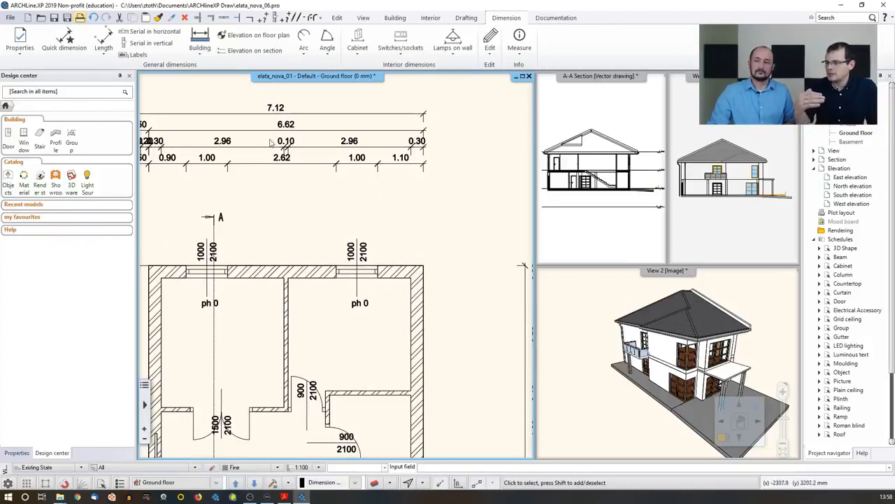
{"action": "left_click", "coordinate": [200, 56]}
{"action": "left_click", "coordinate": [215, 75]}
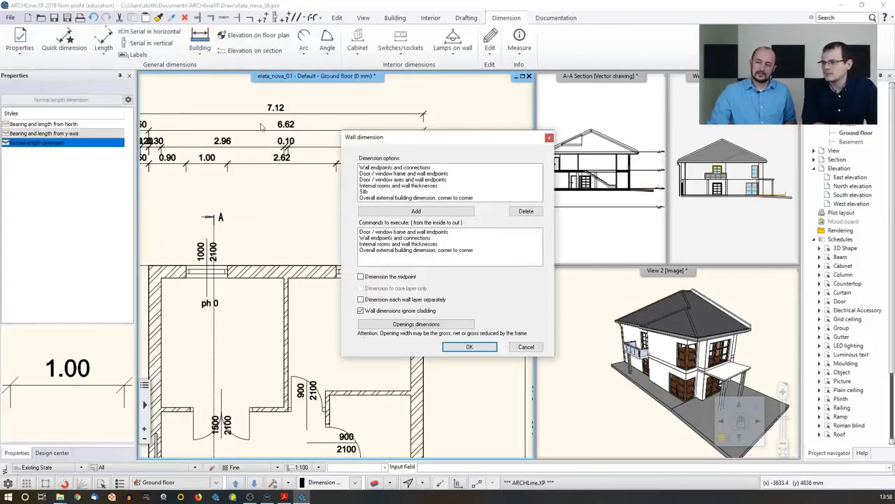
{"action": "left_click", "coordinate": [389, 180]}
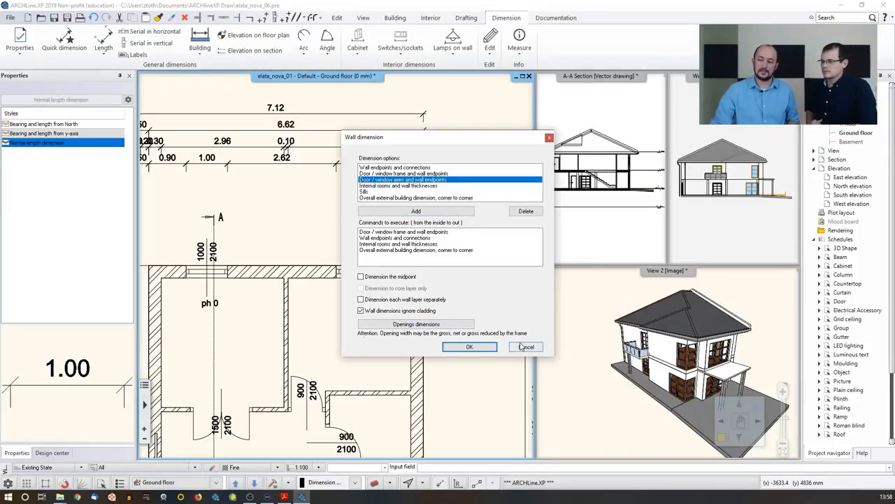
{"action": "left_click", "coordinate": [470, 347]}
{"action": "scroll", "coordinate": [365, 275], "scroll_direction": "down", "scroll_amount": 3}
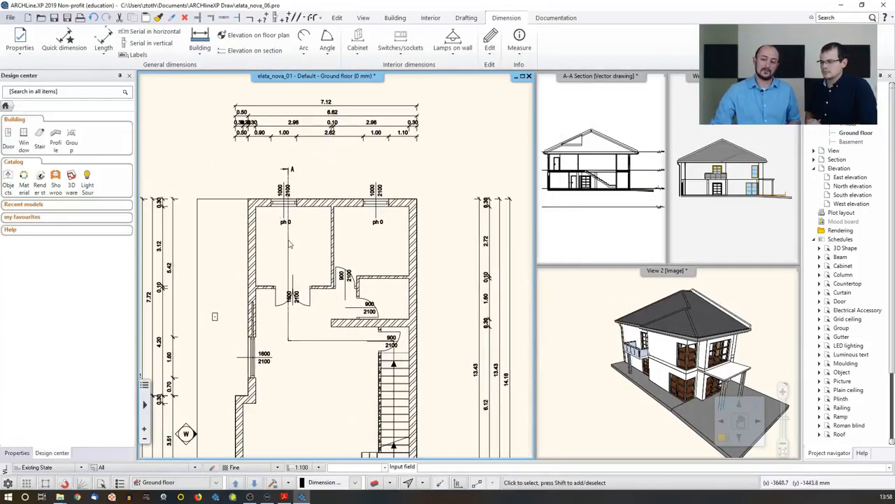
{"action": "scroll", "coordinate": [352, 235], "scroll_direction": "down", "scroll_amount": 3}
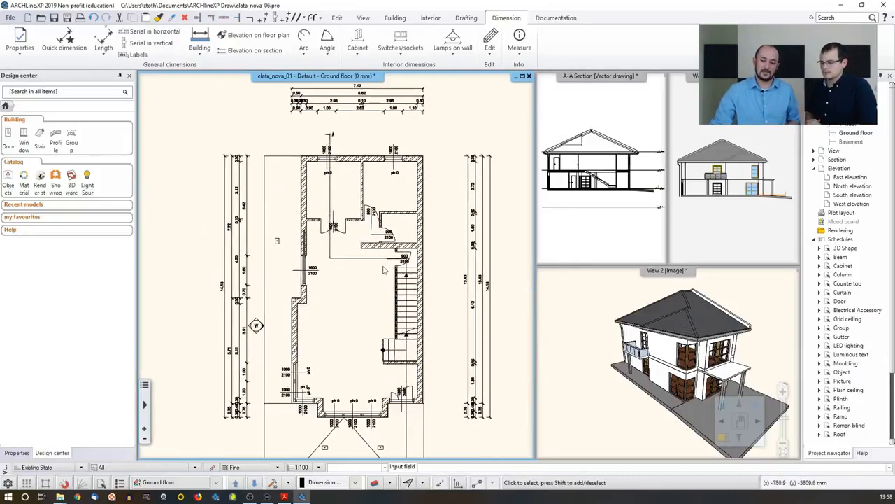
{"action": "scroll", "coordinate": [383, 271], "scroll_direction": "down", "scroll_amount": 2}
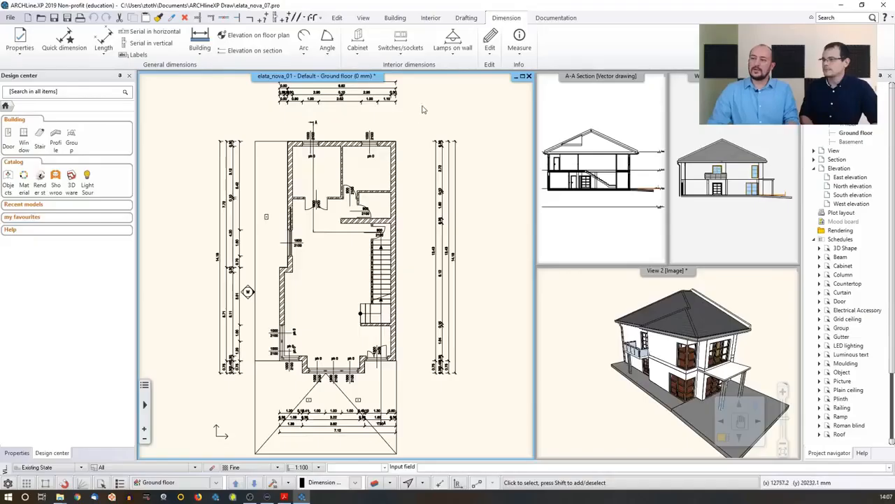
- Place a room by walls with the Bedroom style in the upper-right room of the ground floor plan
{"action": "left_click", "coordinate": [395, 19]}
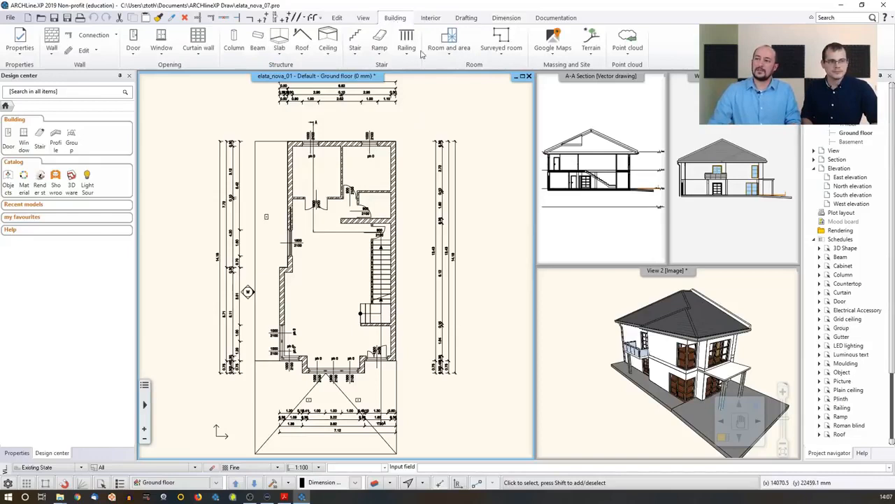
{"action": "left_click", "coordinate": [452, 58]}
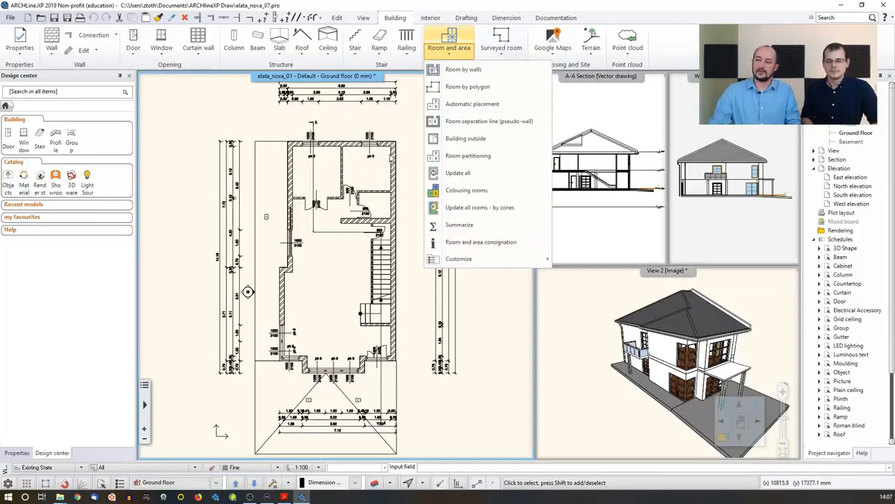
{"action": "key", "text": "Escape"}
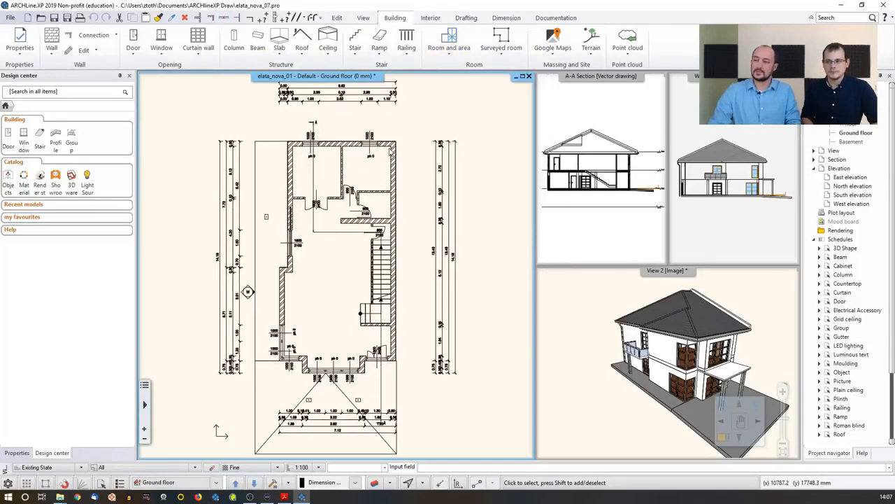
{"action": "left_click", "coordinate": [450, 55]}
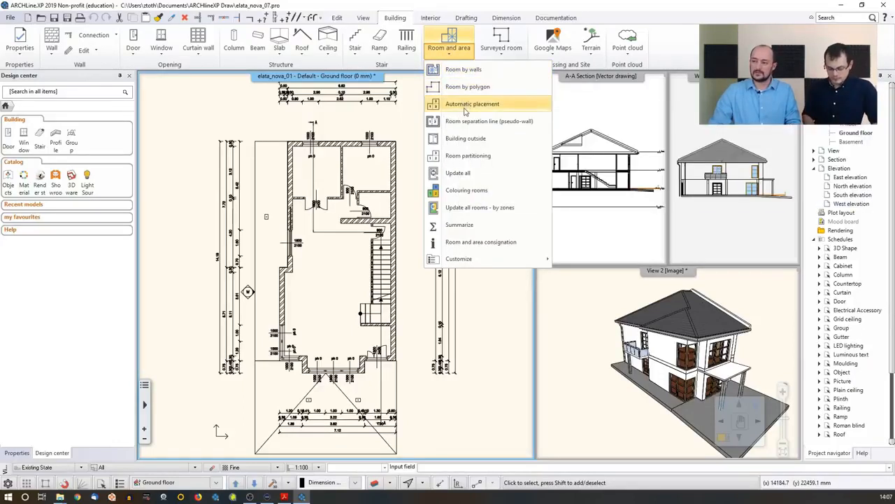
{"action": "left_click", "coordinate": [463, 73]}
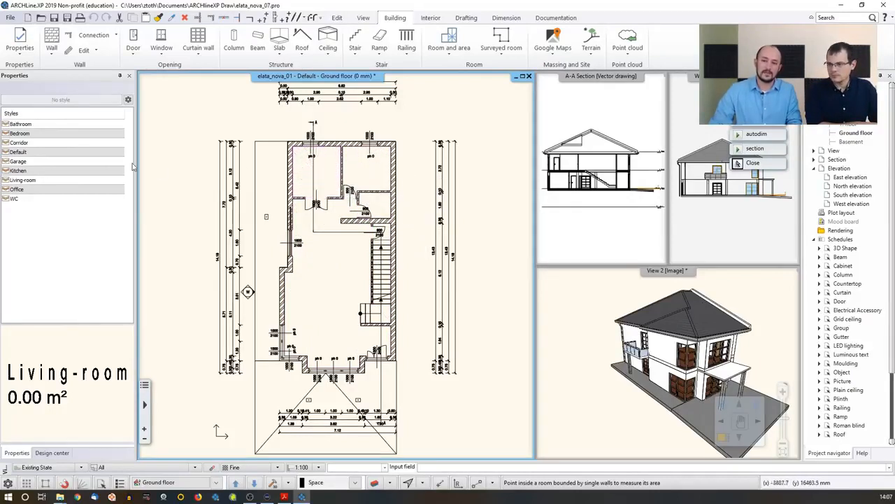
{"action": "left_click", "coordinate": [19, 134]}
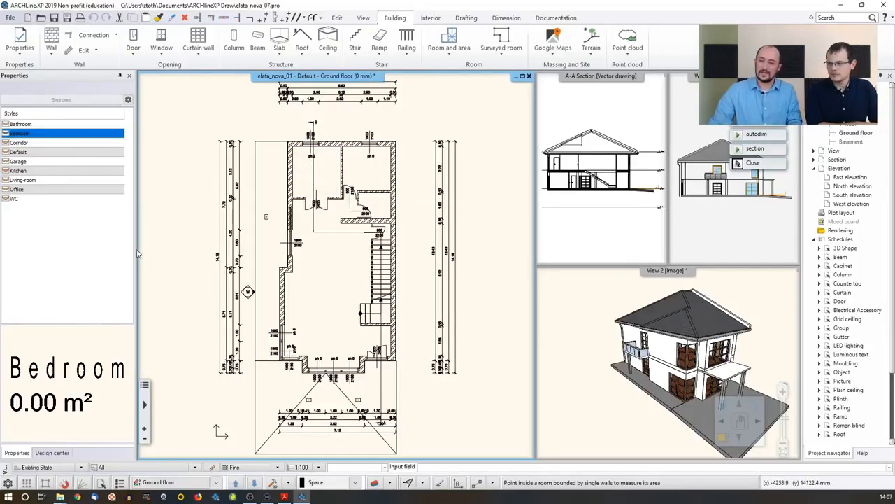
{"action": "scroll", "coordinate": [349, 210], "scroll_direction": "up", "scroll_amount": 4}
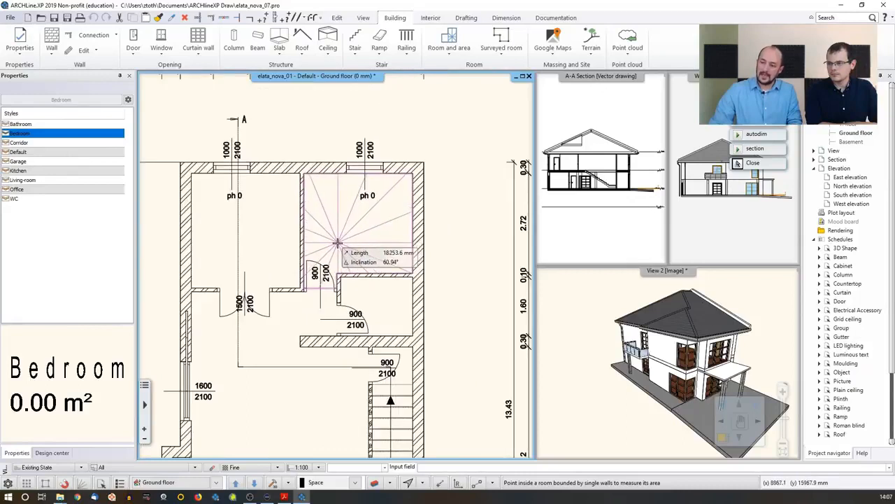
{"action": "left_click", "coordinate": [339, 244]}
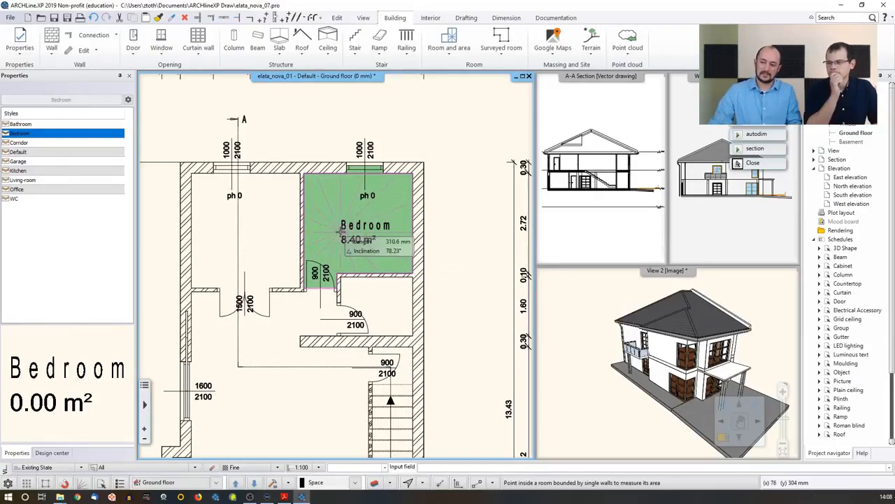
- Place a room with the Office style in the upper-left room beside the bedroom
{"action": "middle_click_drag", "start_coordinate": [338, 244], "coordinate": [395, 234]}
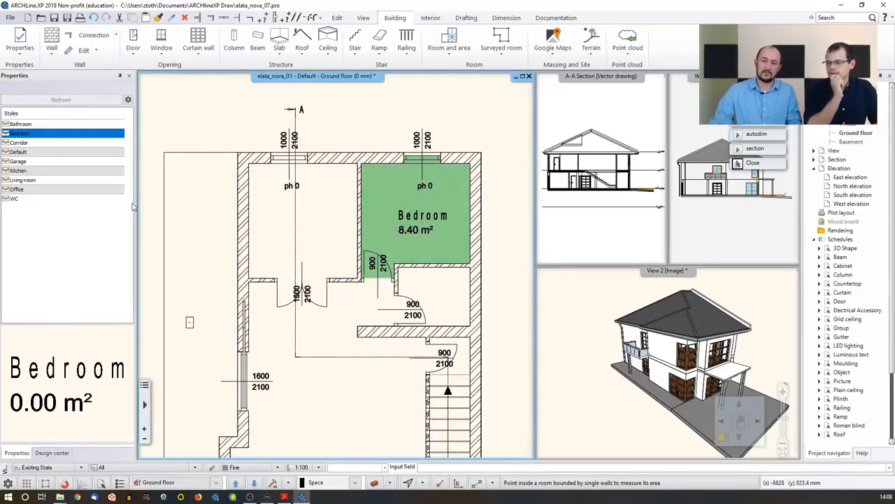
{"action": "left_click", "coordinate": [16, 191]}
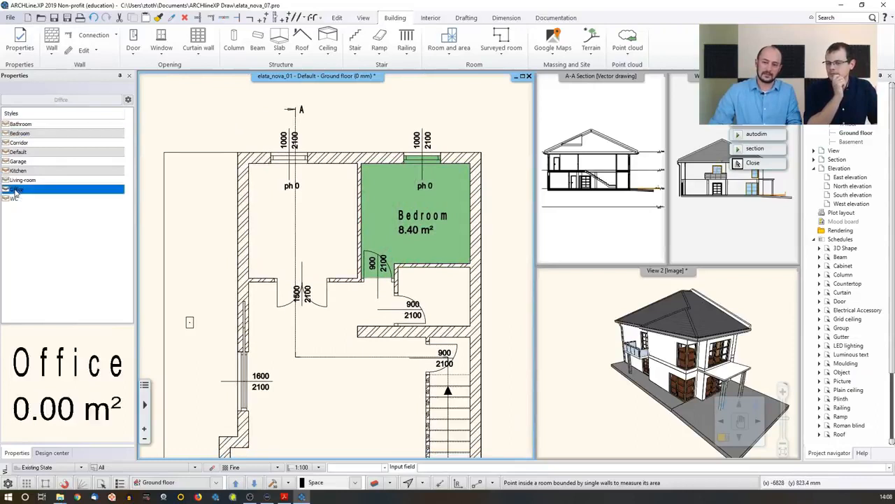
{"action": "left_click", "coordinate": [284, 243]}
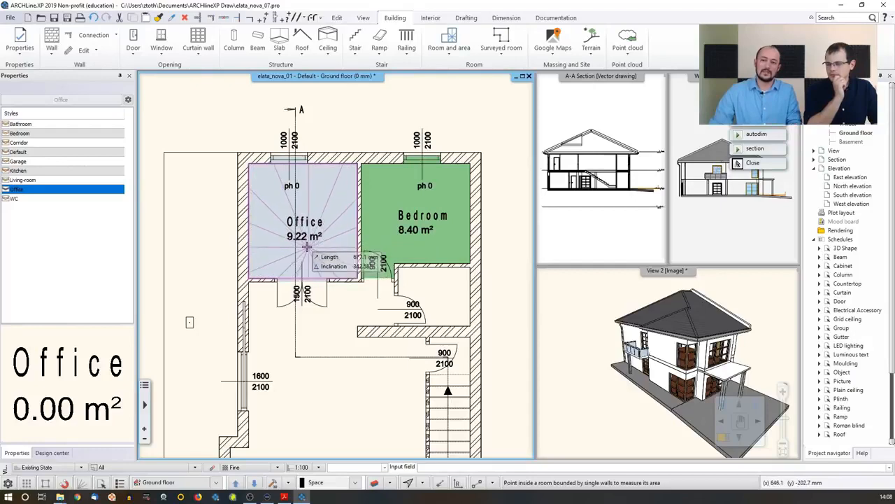
{"action": "left_click", "coordinate": [306, 247]}
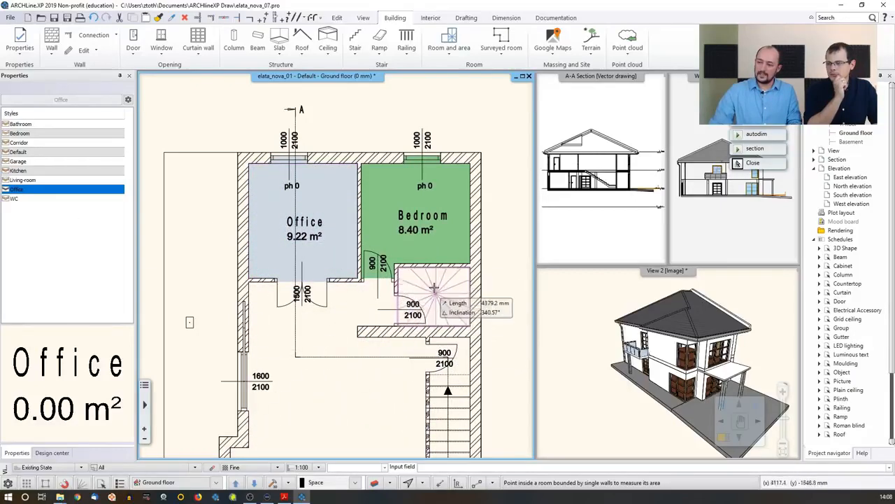
- Place a room with the WC style in the small room below the bedroom
{"action": "left_click", "coordinate": [15, 199]}
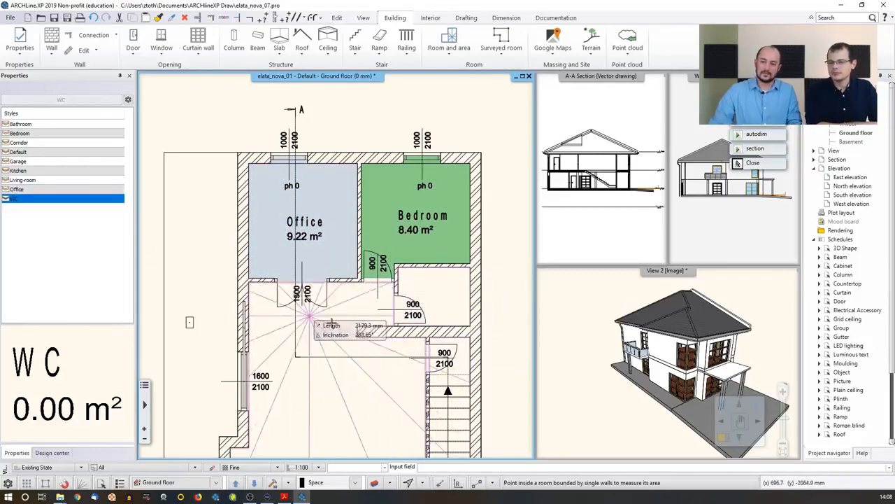
{"action": "scroll", "coordinate": [371, 279], "scroll_direction": "up", "scroll_amount": 3}
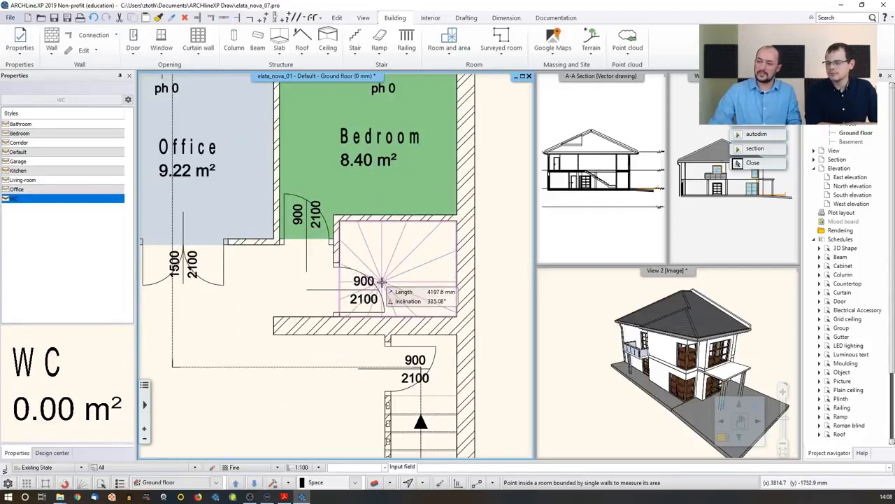
{"action": "left_click", "coordinate": [382, 282]}
{"action": "scroll", "coordinate": [382, 282], "scroll_direction": "down", "scroll_amount": 3}
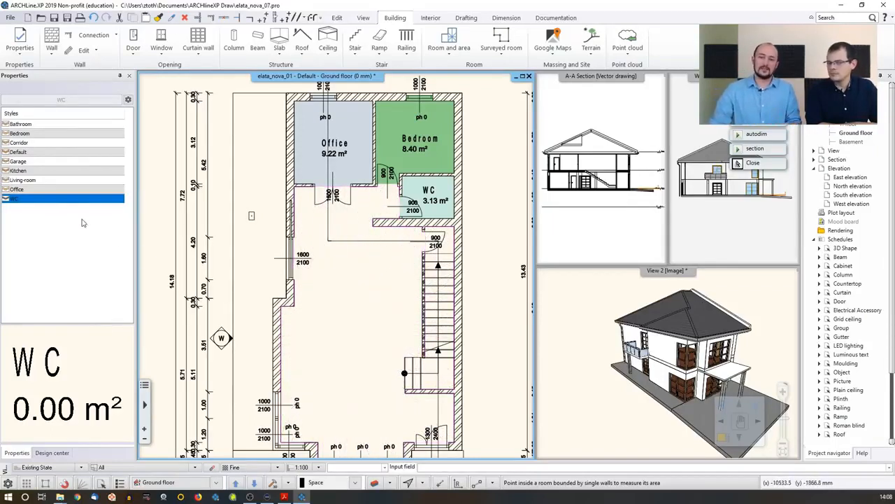
- Start a Kitchen room by polygon, outlining from the corner below the office past the WC and around the partition wall to the stair wall
{"action": "left_click", "coordinate": [21, 170]}
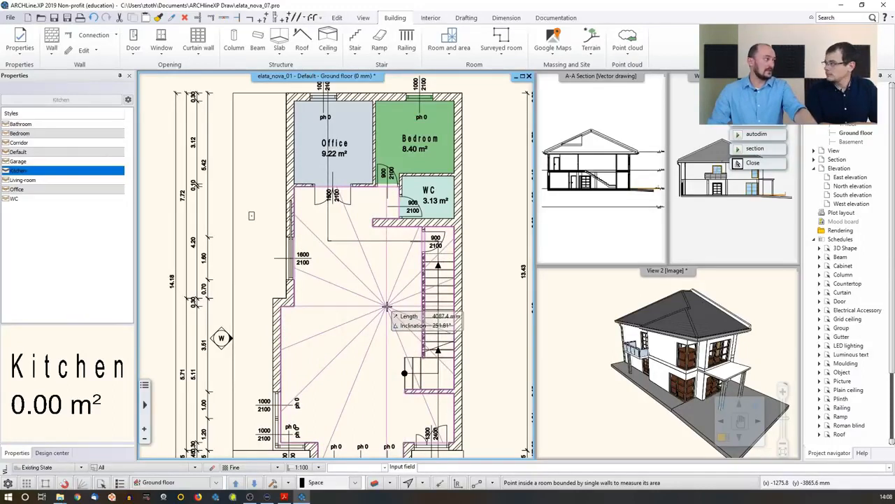
{"action": "key", "text": "Escape"}
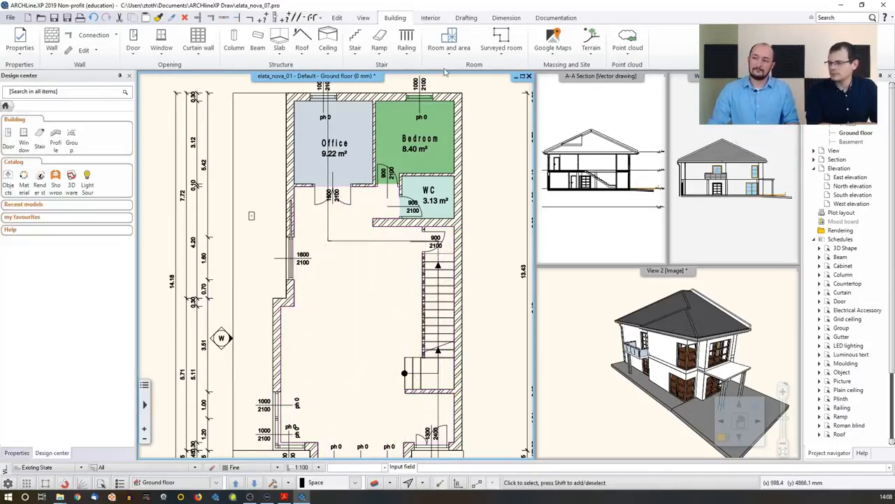
{"action": "left_click", "coordinate": [448, 56]}
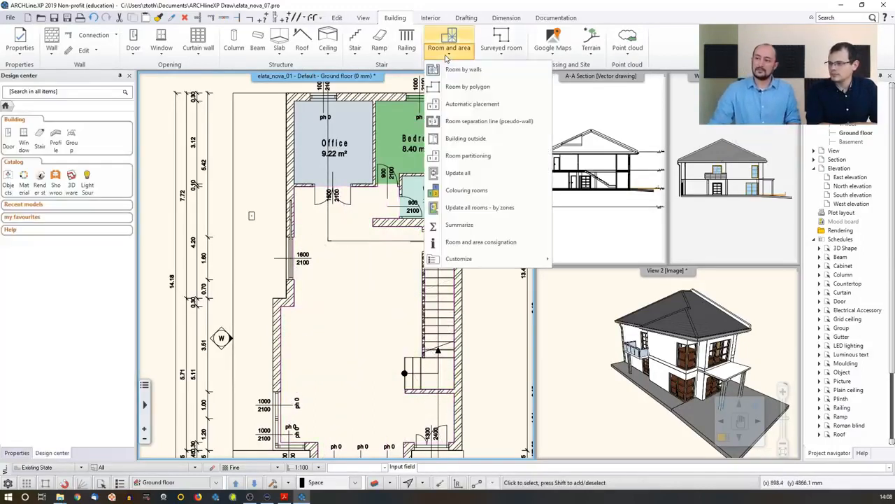
{"action": "left_click", "coordinate": [468, 87]}
{"action": "scroll", "coordinate": [286, 149], "scroll_direction": "up", "scroll_amount": 4}
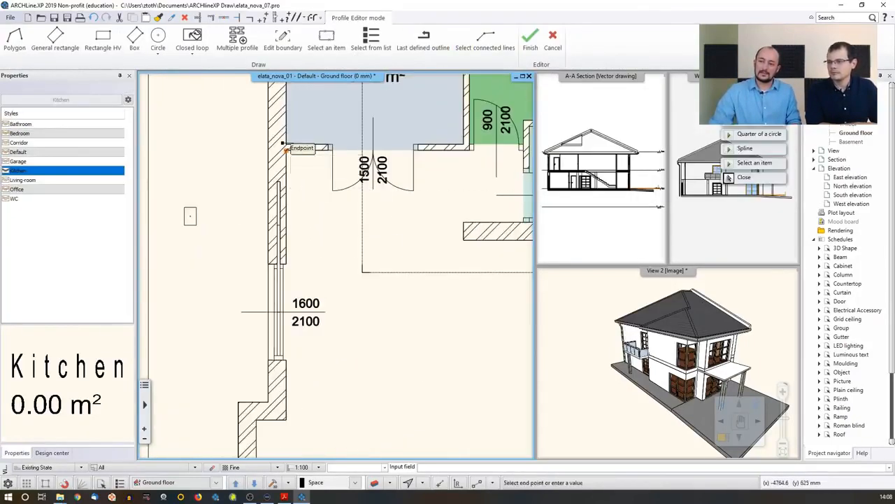
{"action": "middle_click_drag", "start_coordinate": [459, 164], "coordinate": [389, 175]}
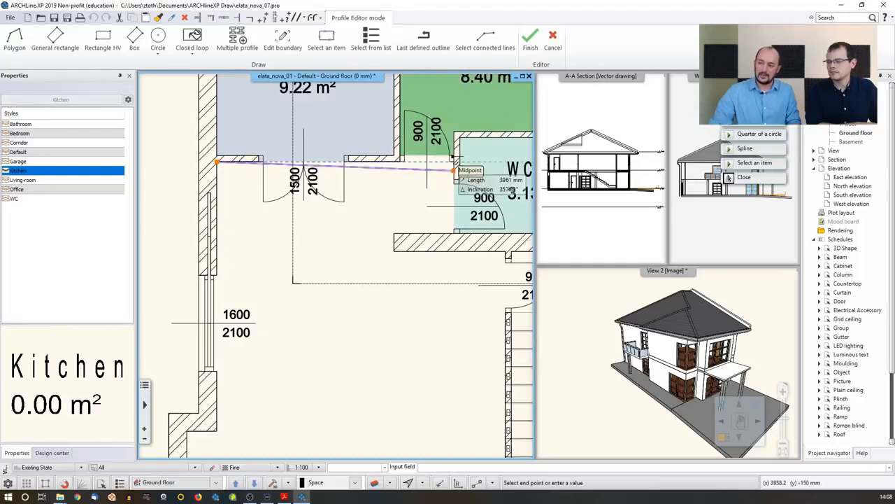
{"action": "left_click", "coordinate": [455, 162]}
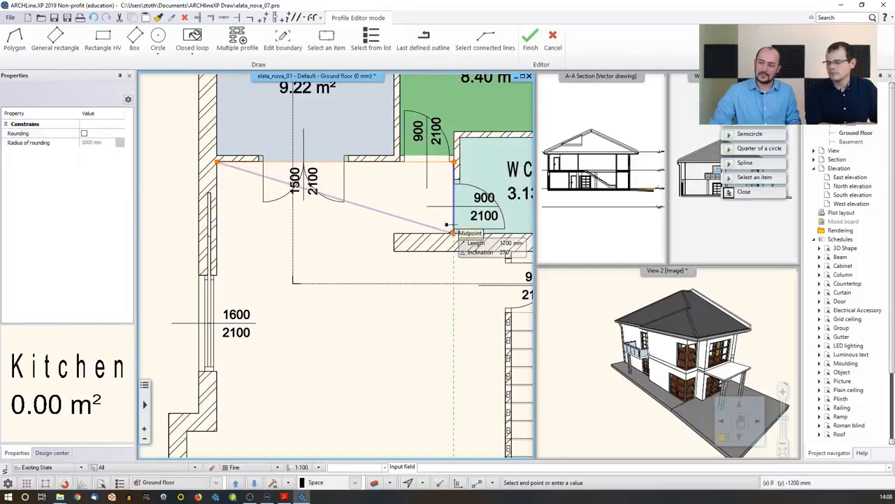
{"action": "left_click", "coordinate": [454, 233]}
{"action": "left_click", "coordinate": [395, 234]}
{"action": "left_click", "coordinate": [394, 251]}
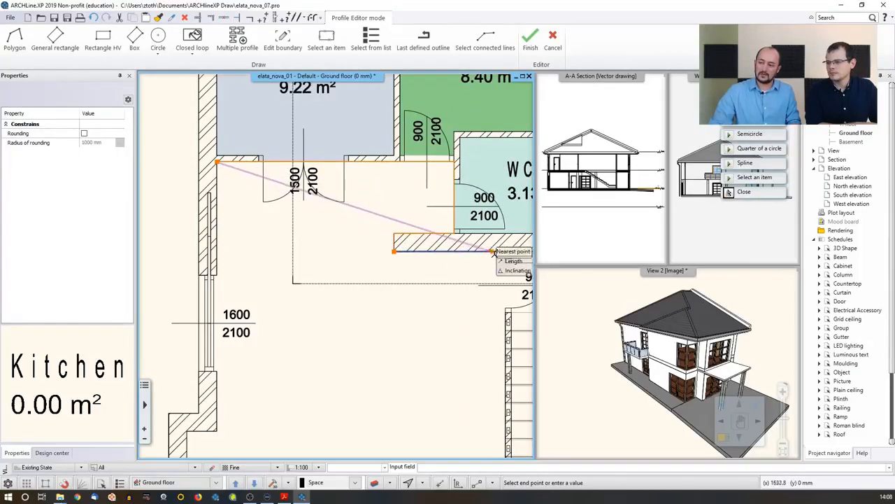
{"action": "left_click", "coordinate": [506, 251]}
- Extend the Kitchen outline about 2998 mm down the stair wall, then straight across to the inner corner of the stepped exterior wall
{"action": "middle_click_drag", "start_coordinate": [496, 360], "coordinate": [496, 235]}
{"action": "scroll", "coordinate": [495, 235], "scroll_direction": "up", "scroll_amount": 1}
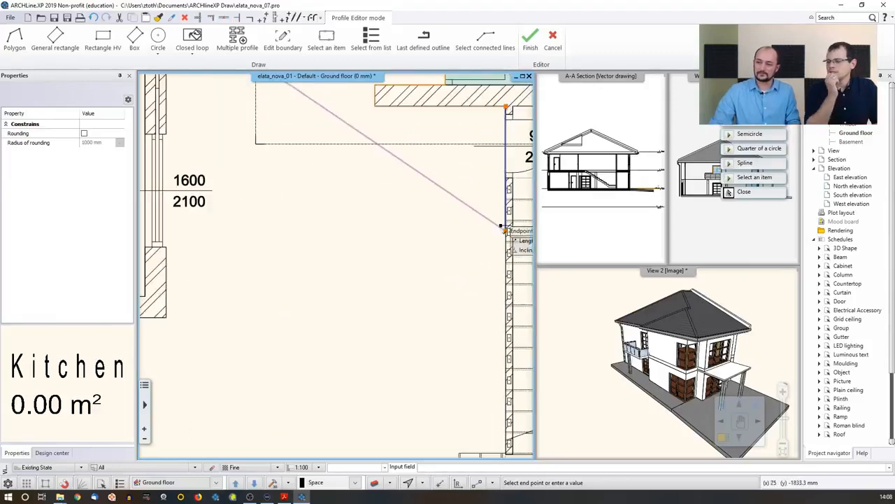
{"action": "scroll", "coordinate": [501, 228], "scroll_direction": "down", "scroll_amount": 1}
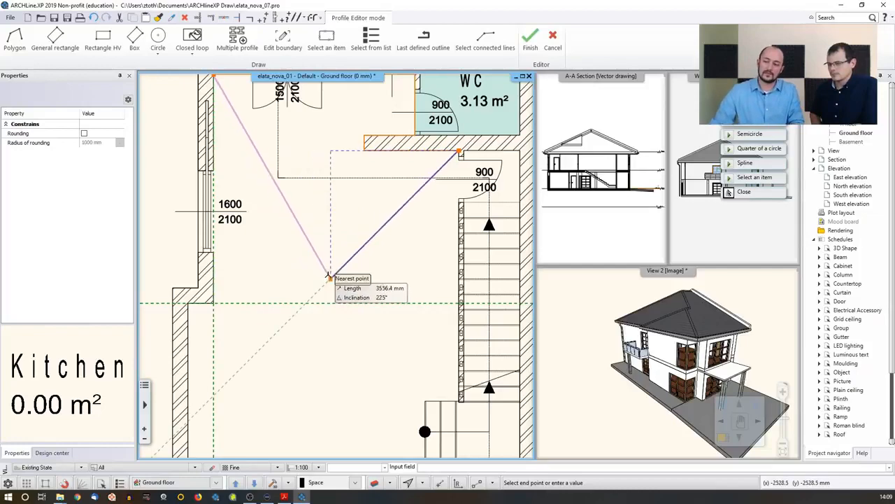
{"action": "scroll", "coordinate": [448, 316], "scroll_direction": "up", "scroll_amount": 5}
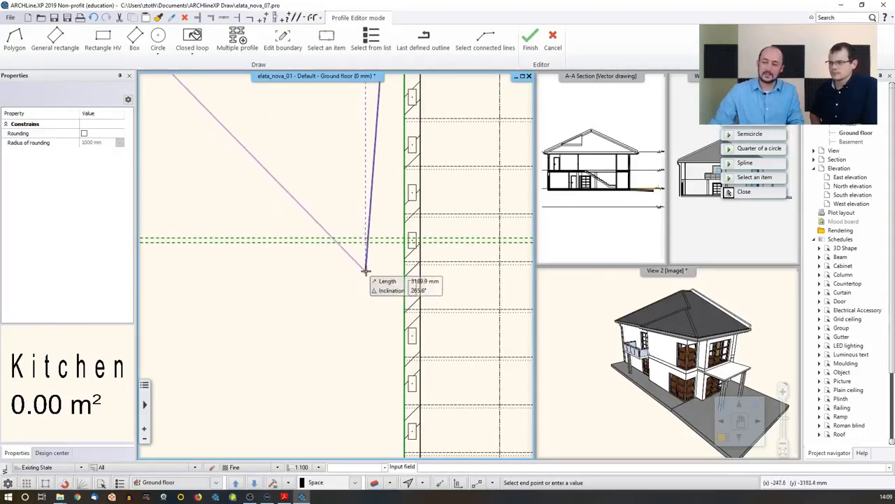
{"action": "scroll", "coordinate": [375, 262], "scroll_direction": "up", "scroll_amount": 4}
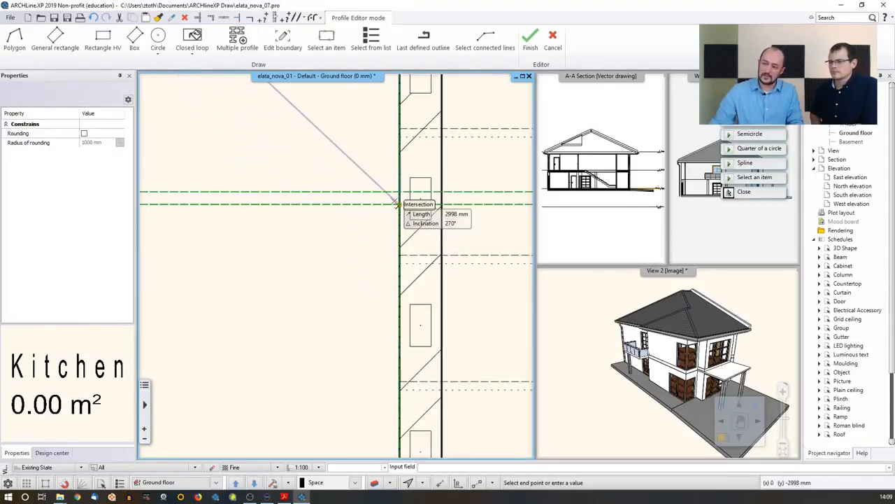
{"action": "left_click", "coordinate": [396, 203]}
{"action": "scroll", "coordinate": [376, 319], "scroll_direction": "down", "scroll_amount": 3}
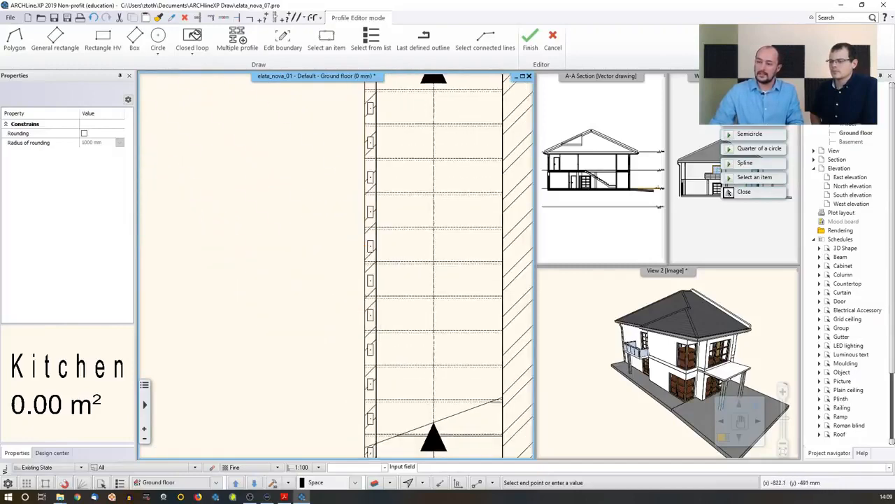
{"action": "scroll", "coordinate": [367, 312], "scroll_direction": "down", "scroll_amount": 2}
{"action": "left_click", "coordinate": [206, 259]}
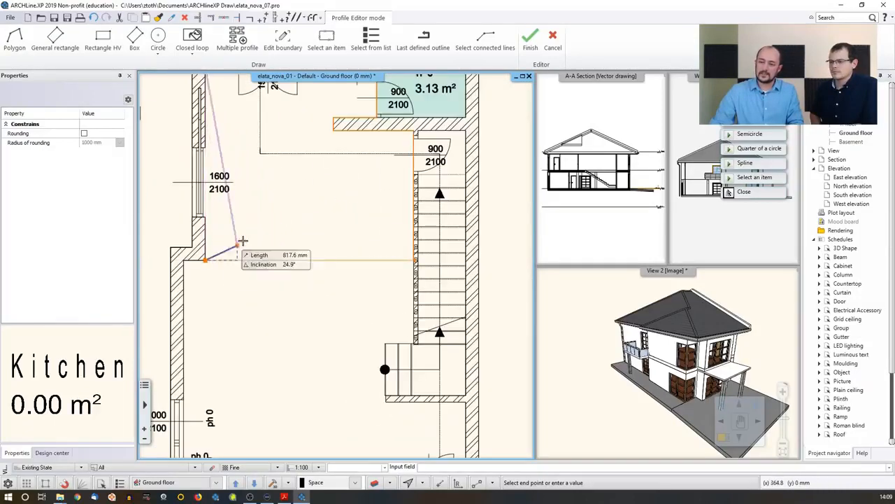
- Close the Kitchen outline along the exterior wall and create the room with a height of 2700 mm
{"action": "middle_click_drag", "start_coordinate": [248, 218], "coordinate": [239, 340]}
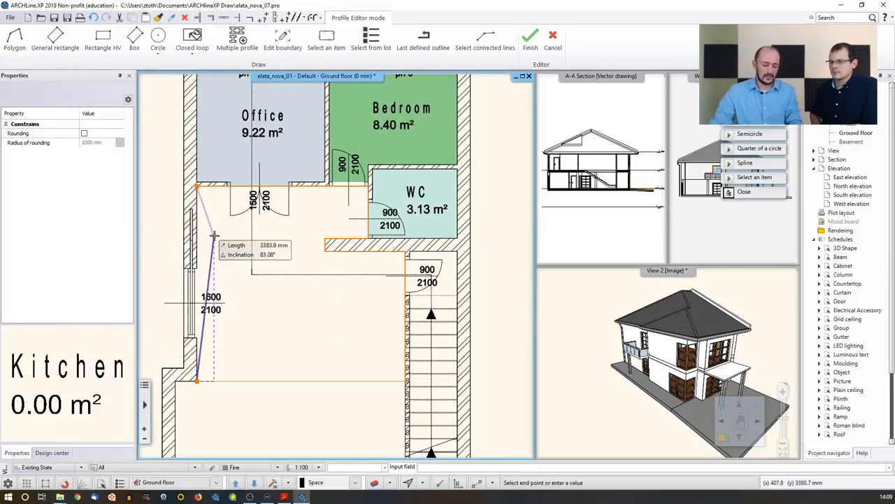
{"action": "key", "text": "Return"}
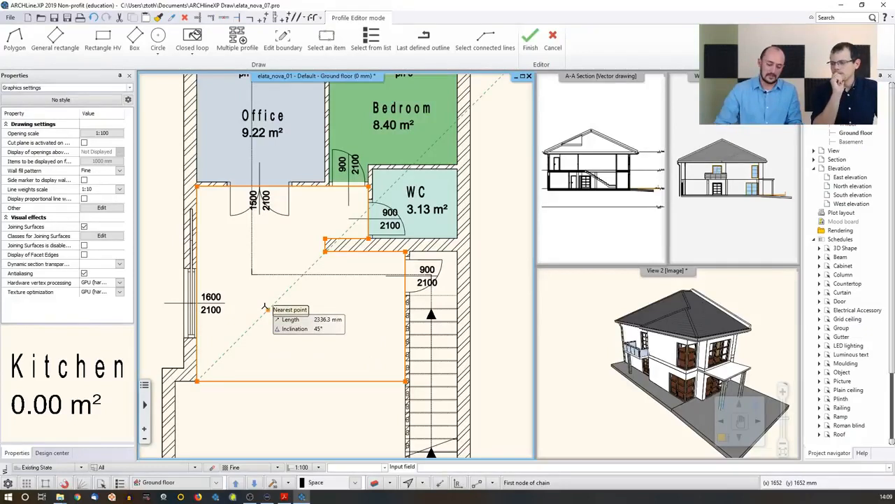
{"action": "key", "text": "Return"}
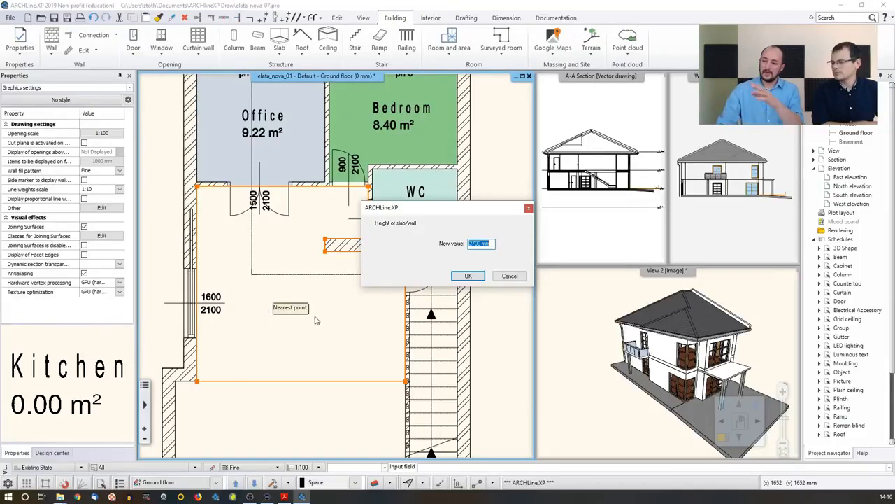
{"action": "left_click", "coordinate": [467, 276]}
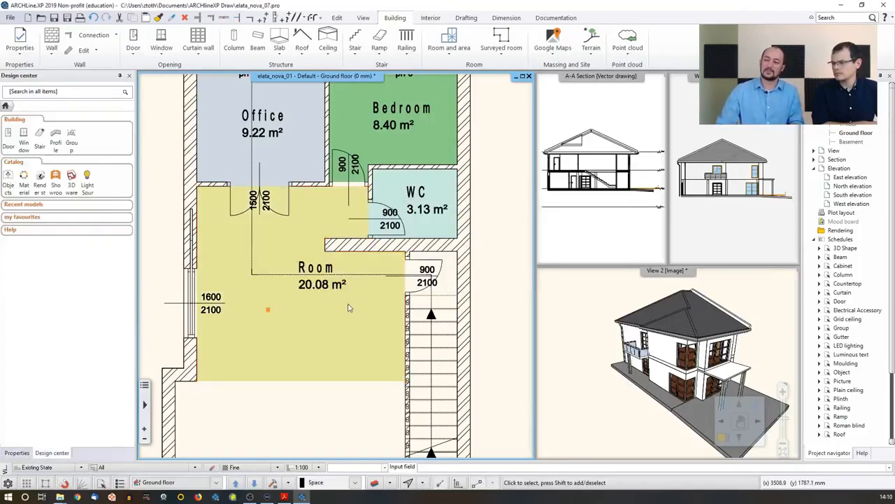
- Change the room name of the new area below the office to Kitchen
{"action": "left_click", "coordinate": [315, 288]}
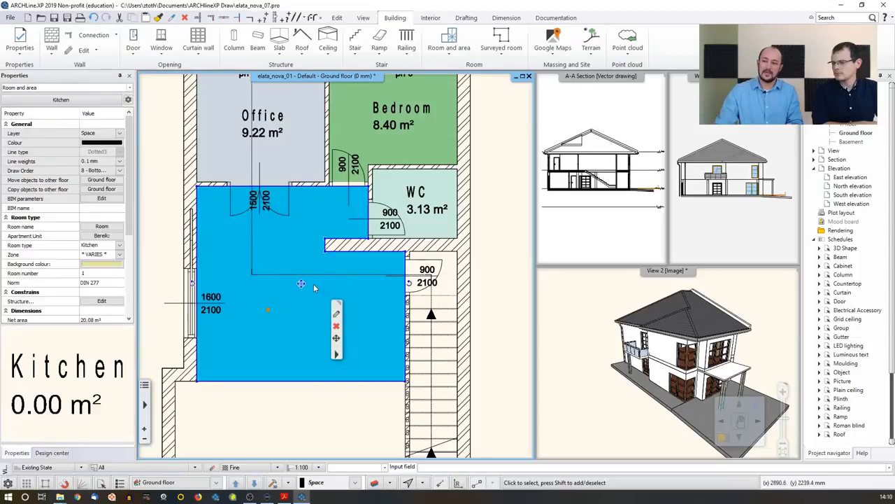
{"action": "left_click", "coordinate": [103, 227]}
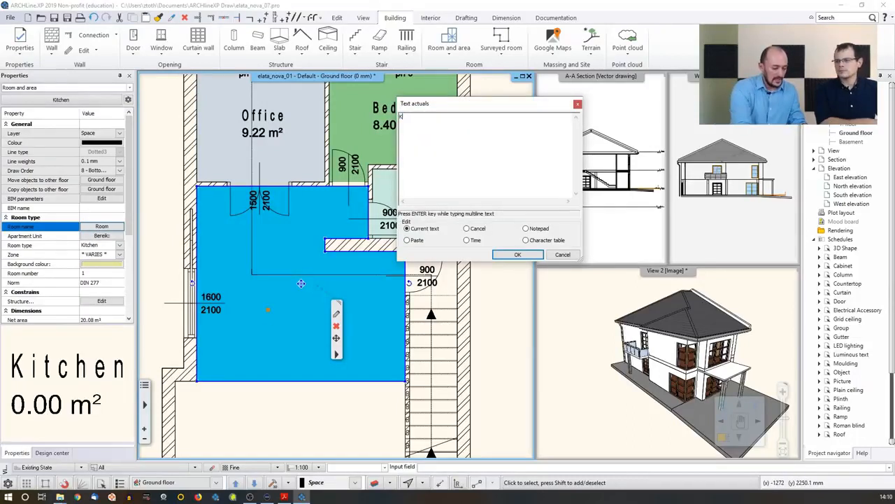
{"action": "type", "text": "Kitchen"}
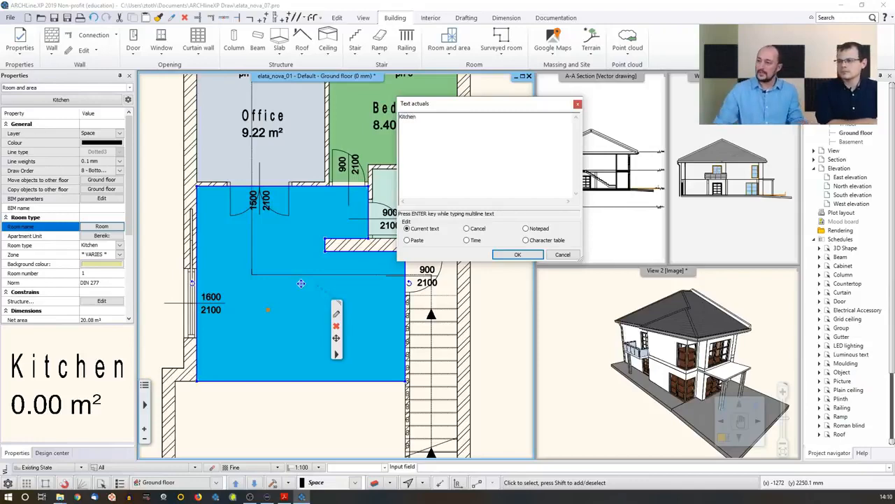
- Confirm Kitchen as the name of the selected room and deselect the room
{"action": "left_click", "coordinate": [517, 255]}
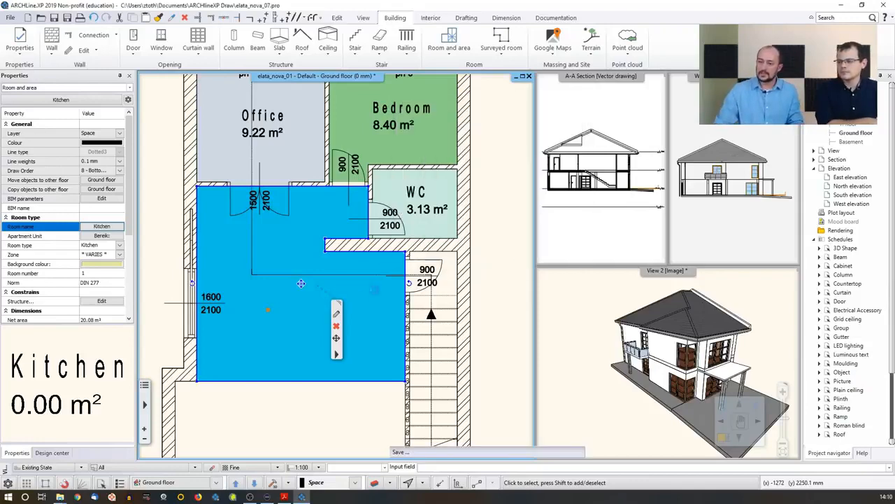
{"action": "left_click", "coordinate": [245, 382]}
{"action": "left_click", "coordinate": [253, 403]}
- Begin a new room outline along the Kitchen's lower boundary, then around the stair start to the outer end of the wall below it
{"action": "scroll", "coordinate": [284, 376], "scroll_direction": "down", "scroll_amount": 1}
{"action": "middle_click_drag", "start_coordinate": [259, 439], "coordinate": [268, 333]}
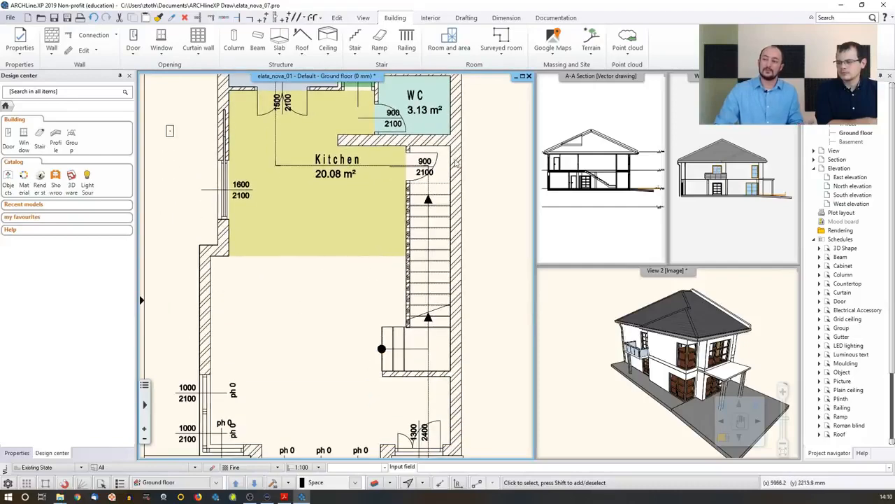
{"action": "left_click", "coordinate": [468, 57]}
{"action": "left_click", "coordinate": [466, 89]}
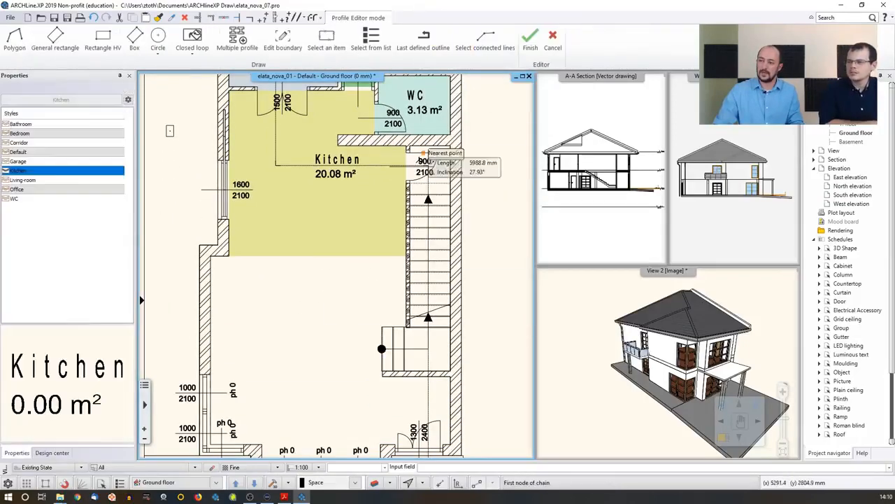
{"action": "left_click", "coordinate": [231, 236]}
{"action": "scroll", "coordinate": [391, 280], "scroll_direction": "up", "scroll_amount": 2}
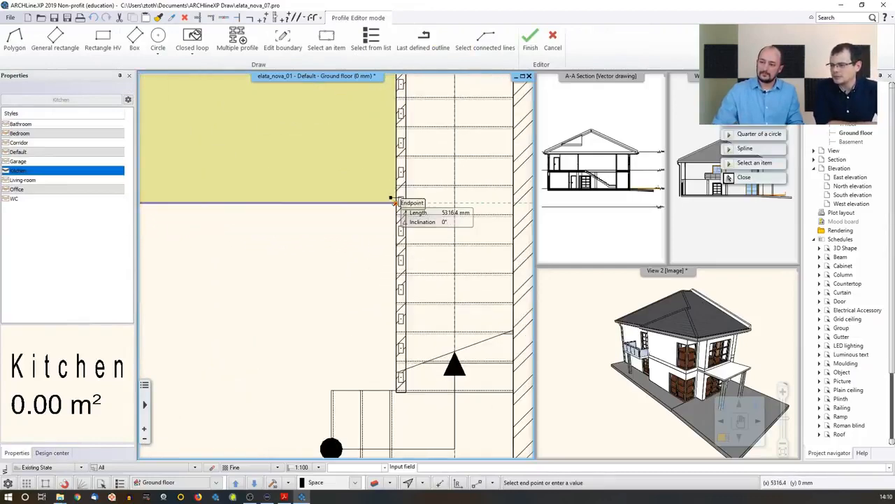
{"action": "left_click", "coordinate": [393, 202]}
{"action": "left_click", "coordinate": [397, 389]}
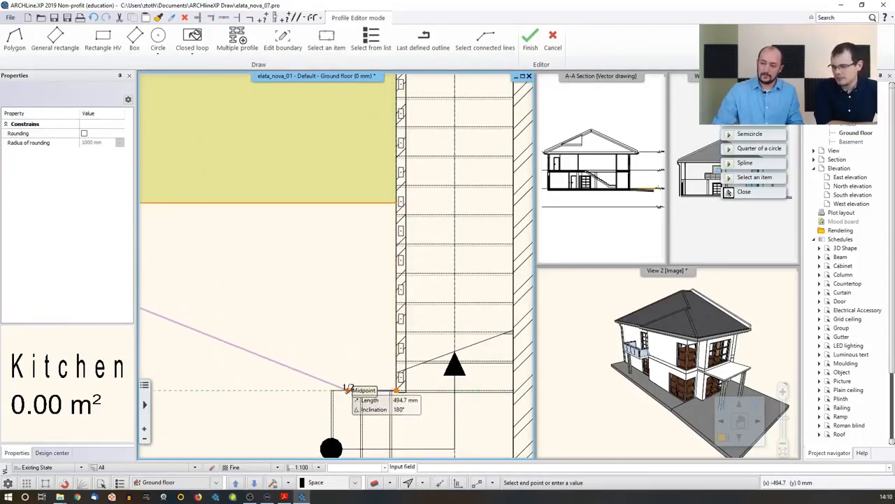
{"action": "left_click", "coordinate": [332, 389]}
{"action": "middle_click_drag", "start_coordinate": [332, 390], "coordinate": [359, 167]}
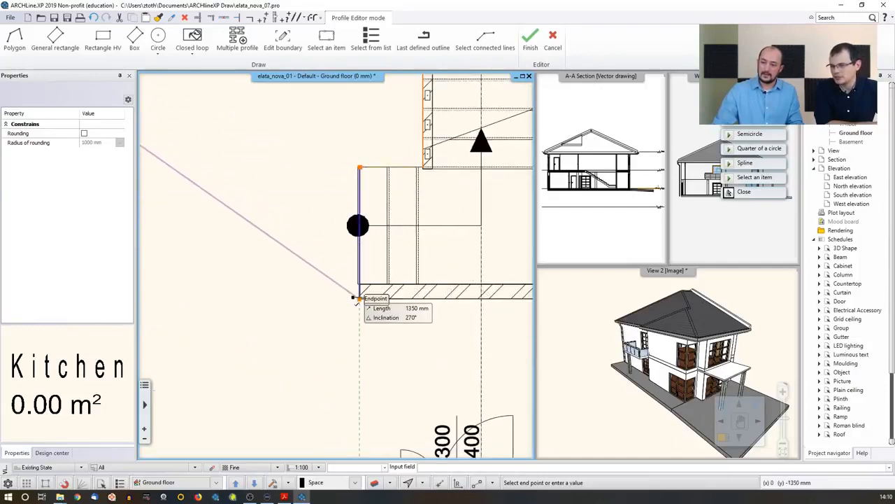
{"action": "left_click", "coordinate": [358, 298]}
- Continue the room outline along the wall below the stairs, down the exterior wall, past the entrance door and into the bay corner
{"action": "scroll", "coordinate": [391, 291], "scroll_direction": "down", "scroll_amount": 3}
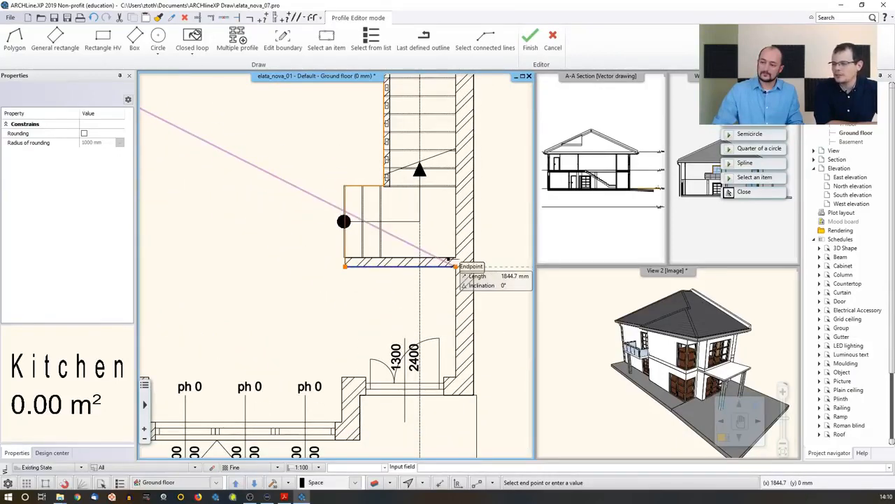
{"action": "left_click", "coordinate": [455, 266]}
{"action": "left_click", "coordinate": [455, 378]}
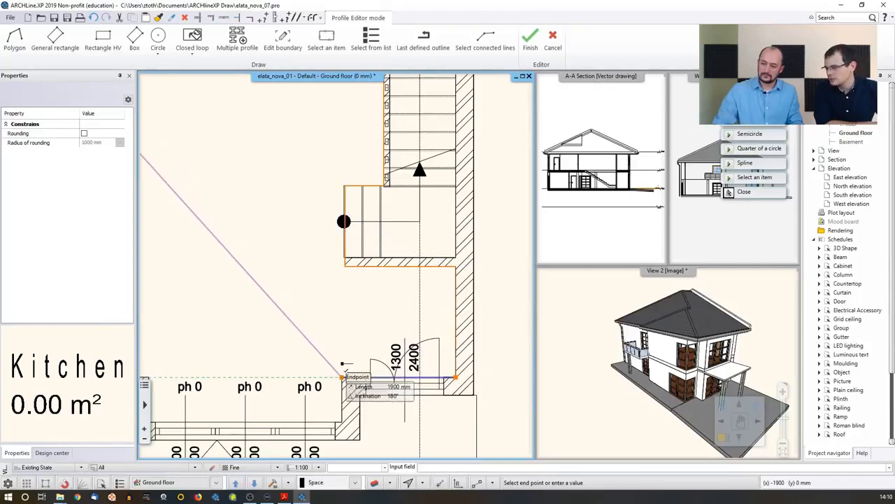
{"action": "left_click", "coordinate": [342, 378]}
{"action": "left_click", "coordinate": [342, 422]}
- Trace the outline across the bay and corner windows, close it at its start, and create the room with a 2700 mm height
{"action": "middle_click_drag", "start_coordinate": [282, 362], "coordinate": [438, 355]}
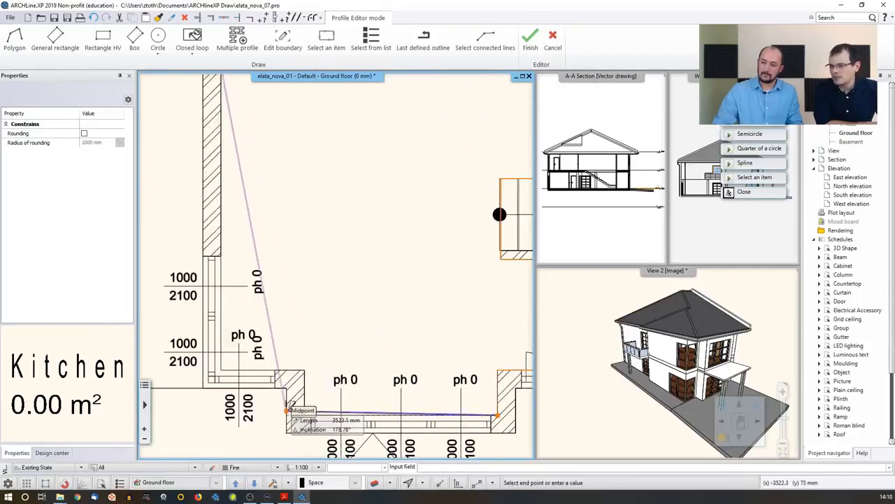
{"action": "left_click", "coordinate": [304, 415]}
{"action": "left_click", "coordinate": [304, 370]}
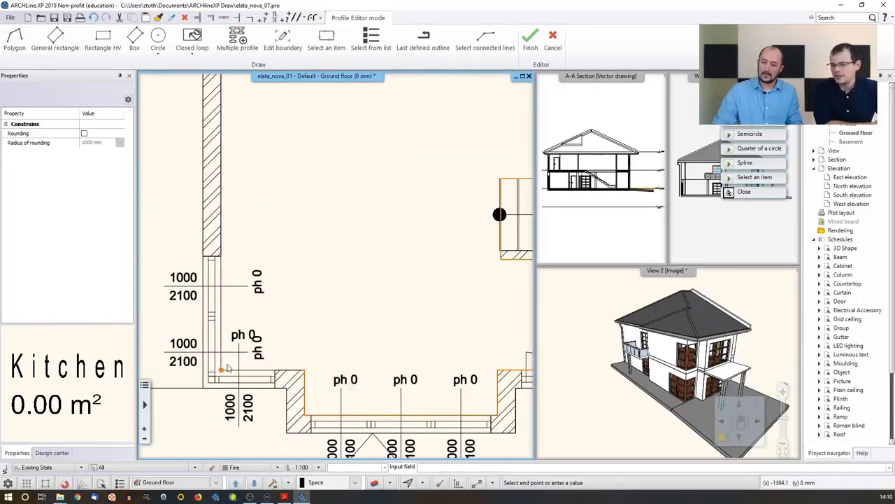
{"action": "left_click", "coordinate": [223, 369]}
{"action": "scroll", "coordinate": [257, 210], "scroll_direction": "down", "scroll_amount": 2}
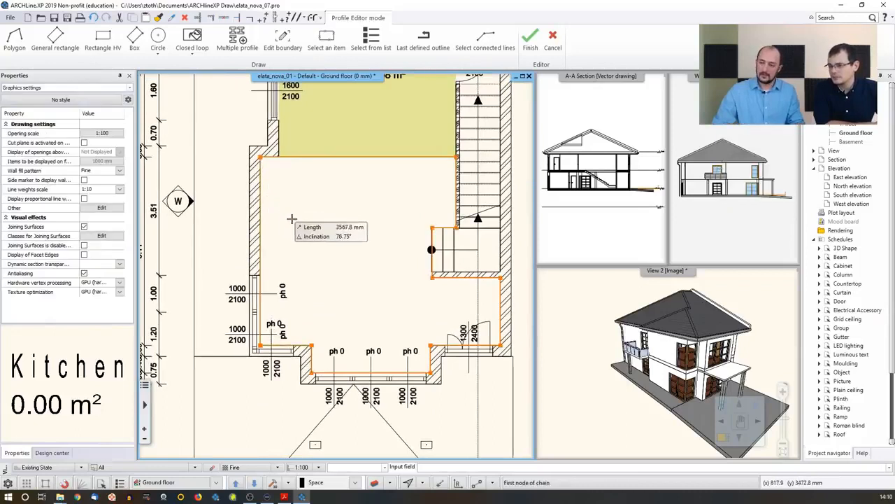
{"action": "key", "text": "Return"}
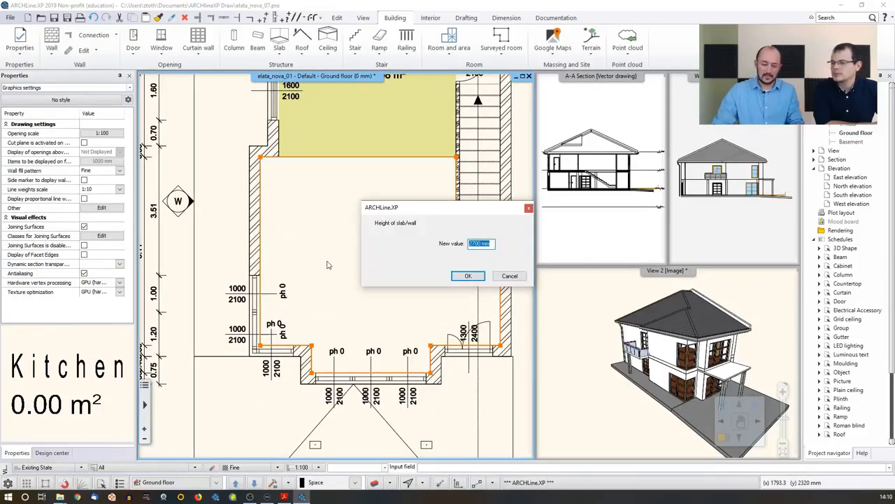
{"action": "left_click", "coordinate": [466, 277]}
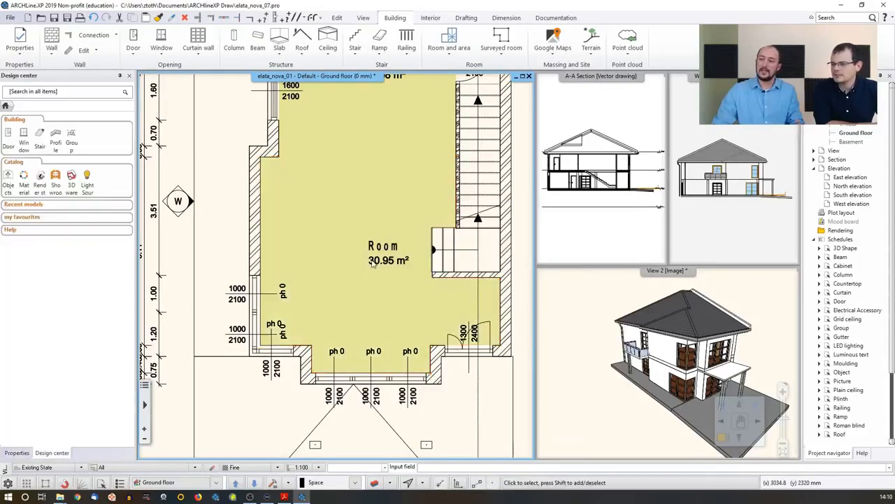
- Apply the Living-room style to the new room below the Kitchen and clear the selection
{"action": "scroll", "coordinate": [373, 259], "scroll_direction": "down", "scroll_amount": 2}
{"action": "left_click", "coordinate": [379, 260]}
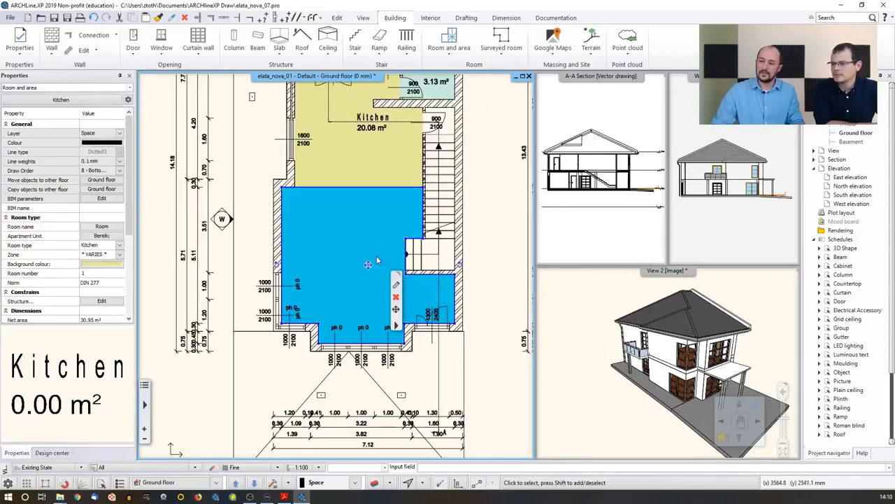
{"action": "left_click", "coordinate": [90, 101]}
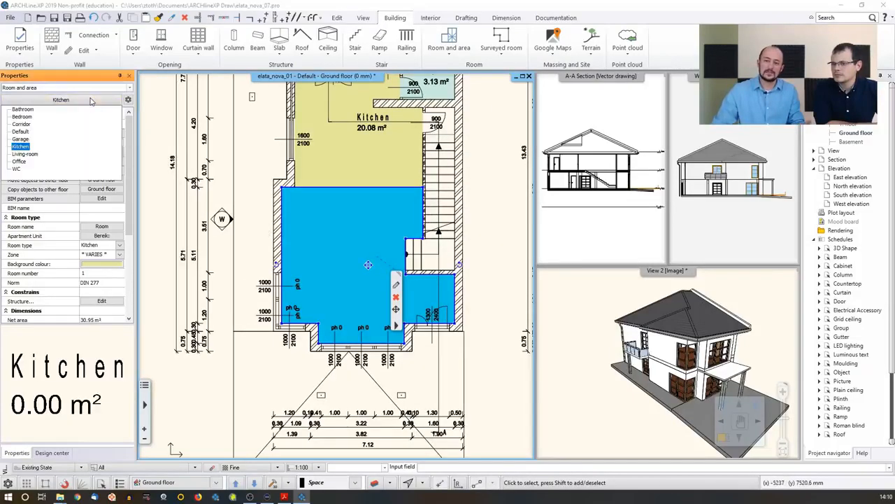
{"action": "left_click", "coordinate": [24, 154]}
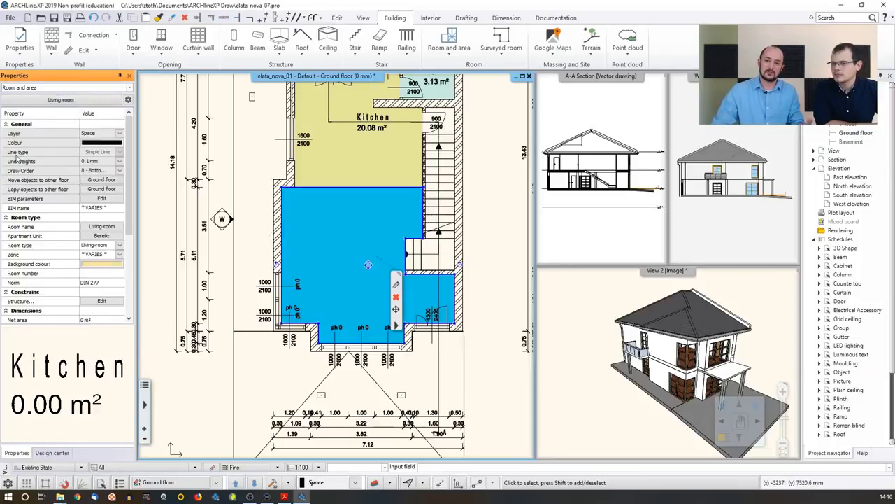
{"action": "left_click", "coordinate": [233, 243]}
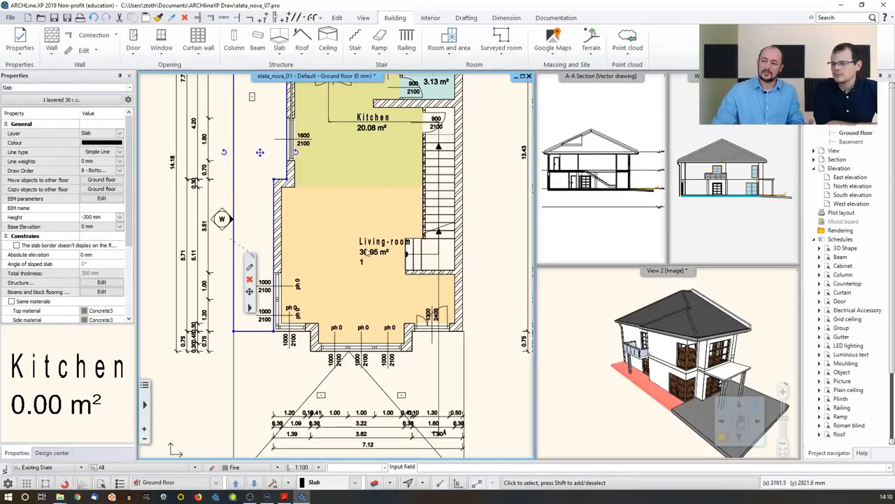
{"action": "left_click", "coordinate": [367, 254]}
{"action": "key", "text": "Escape"}
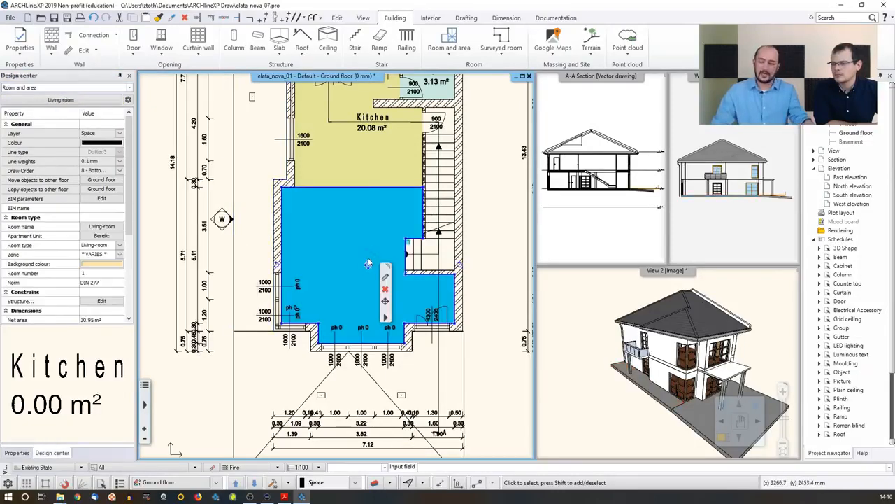
- Start a floor-plan elevation dimension on the exterior wall beside the Office, querying a point on its outer face with height 0 mm
{"action": "scroll", "coordinate": [365, 209], "scroll_direction": "down", "scroll_amount": 3}
{"action": "middle_click_drag", "start_coordinate": [364, 209], "coordinate": [352, 264]}
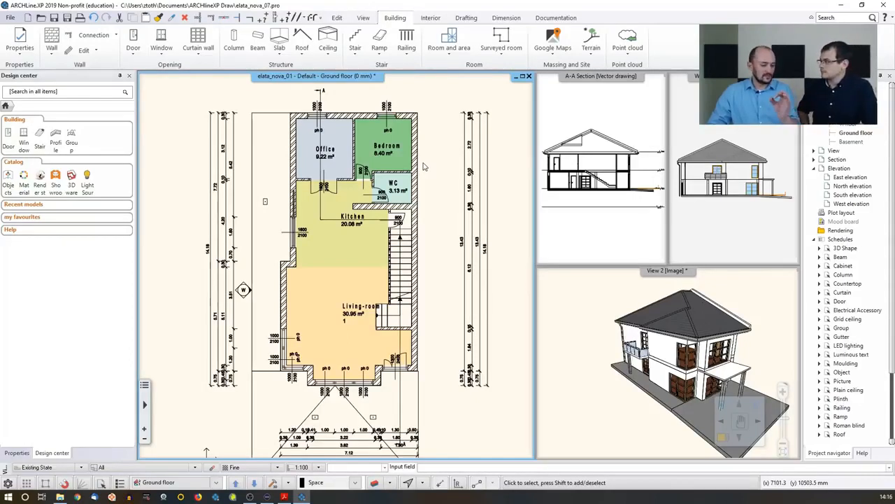
{"action": "left_click", "coordinate": [505, 20]}
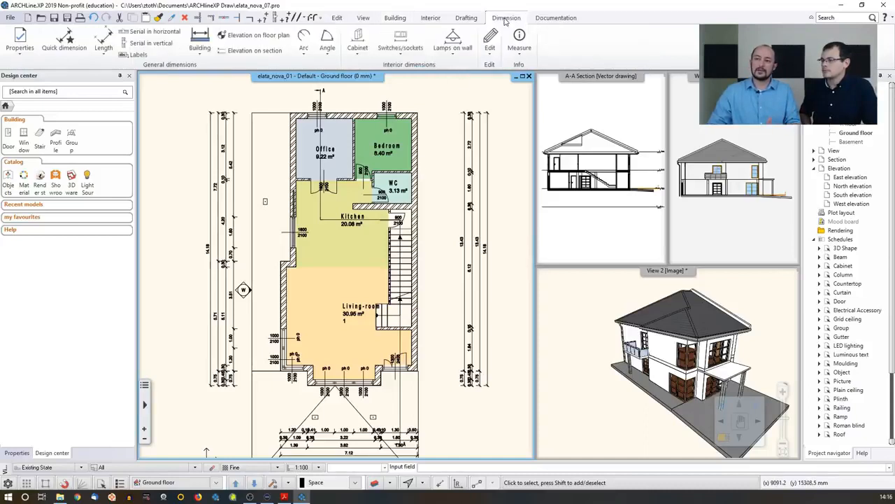
{"action": "left_click", "coordinate": [243, 39]}
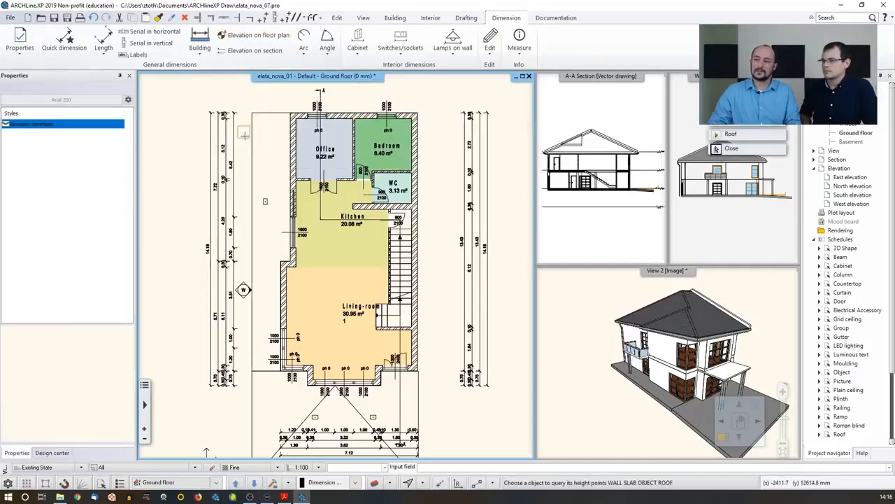
{"action": "scroll", "coordinate": [286, 178], "scroll_direction": "up", "scroll_amount": 3}
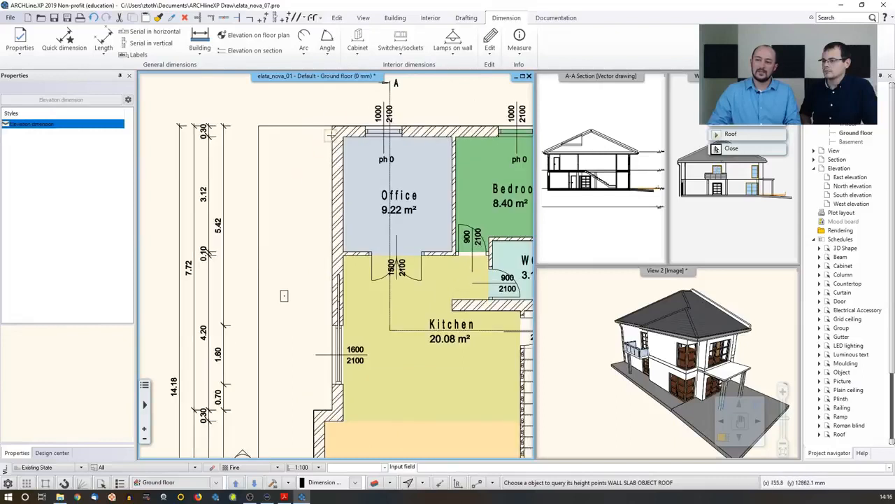
{"action": "left_click", "coordinate": [332, 208]}
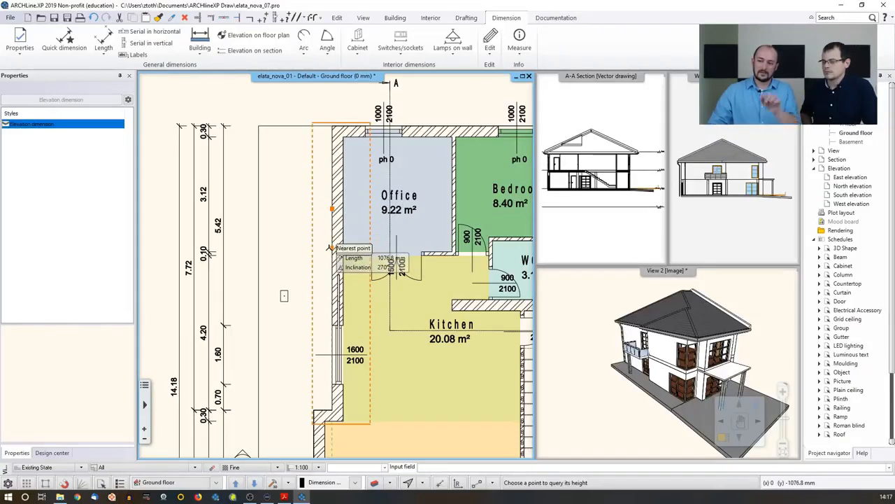
{"action": "left_click", "coordinate": [332, 247]}
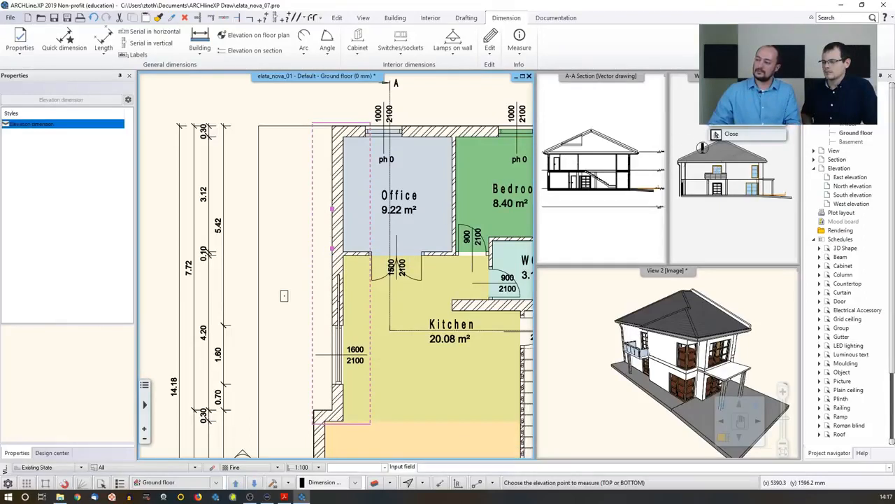
{"action": "left_click", "coordinate": [744, 126]}
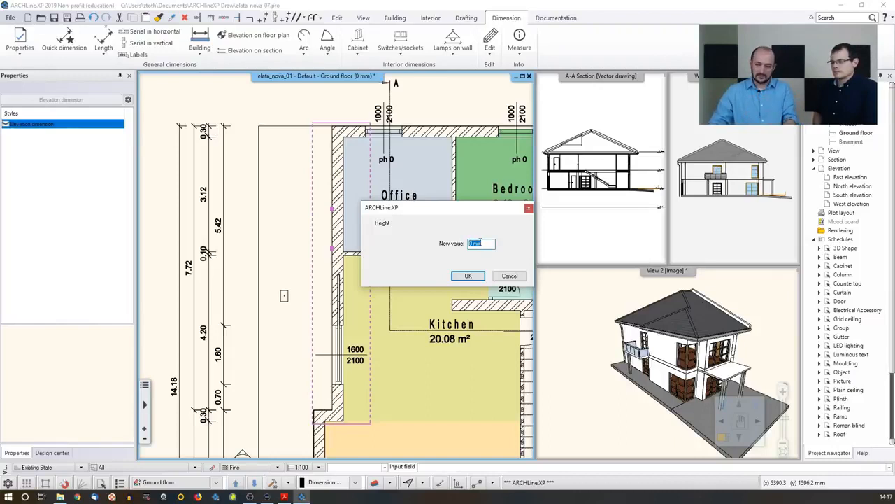
{"action": "left_click", "coordinate": [469, 276]}
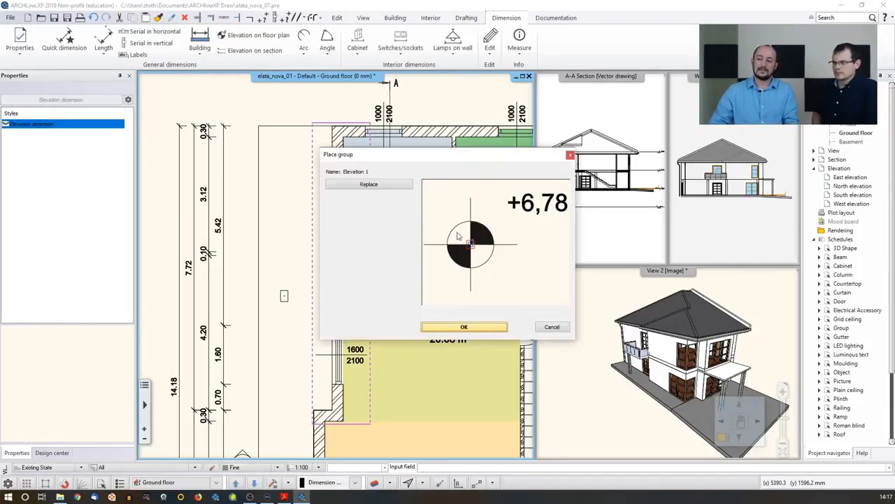
- Browse the replacement elevation symbols, keep Elevation 1, and place the elevation mark outside the wall beside the Office
{"action": "left_click", "coordinate": [390, 185]}
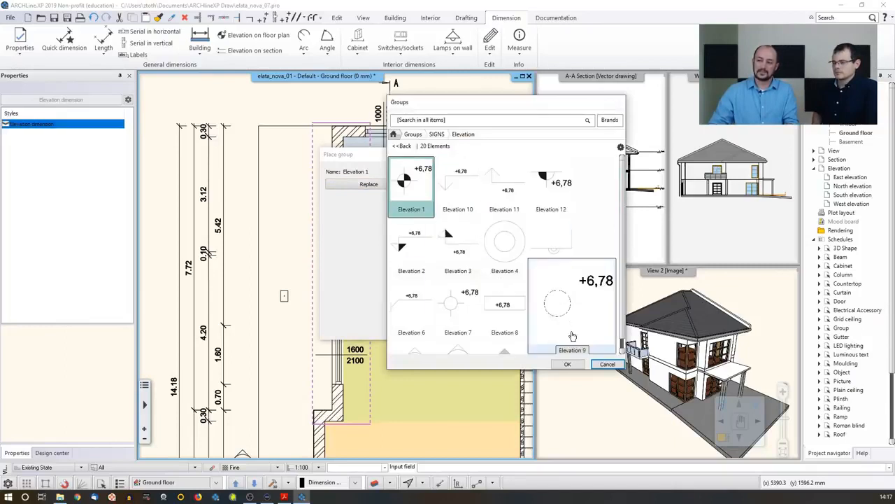
{"action": "left_click", "coordinate": [602, 364]}
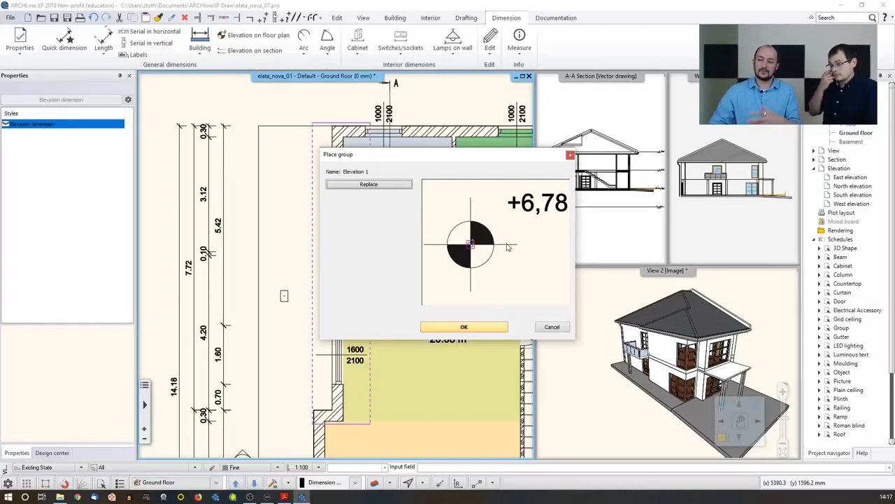
{"action": "left_click", "coordinate": [464, 328]}
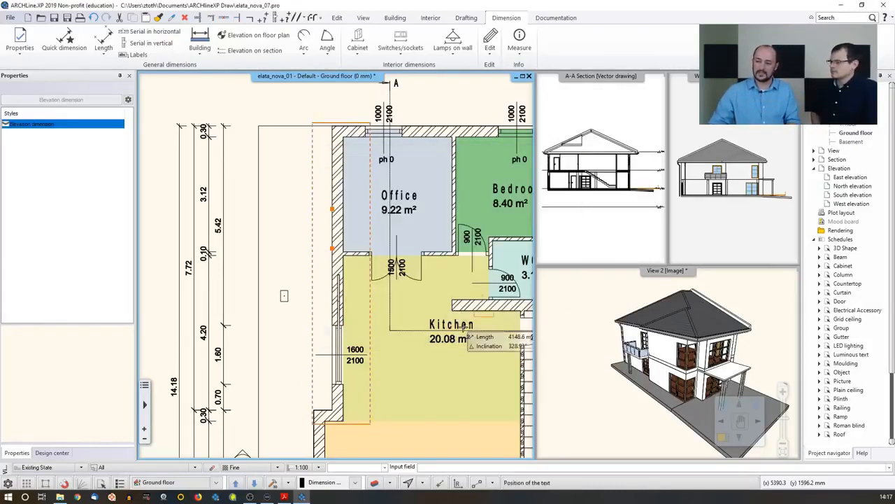
{"action": "scroll", "coordinate": [297, 246], "scroll_direction": "up", "scroll_amount": 3}
{"action": "left_click", "coordinate": [290, 247]}
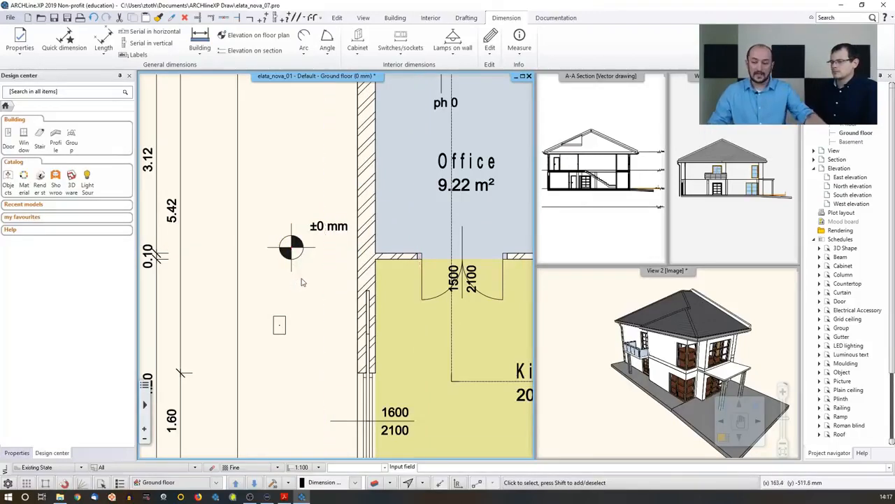
- Open the North - English category of the signs in the groups library
{"action": "scroll", "coordinate": [329, 269], "scroll_direction": "down", "scroll_amount": 4}
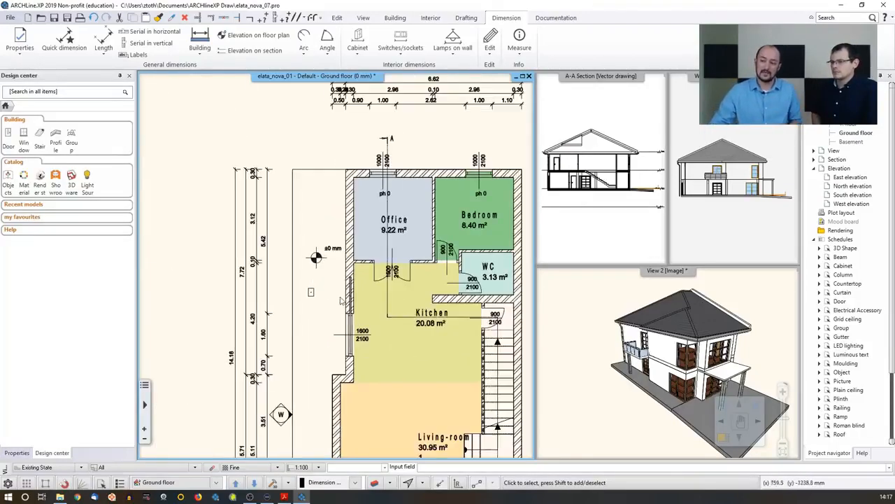
{"action": "middle_click_drag", "start_coordinate": [454, 400], "coordinate": [444, 362]}
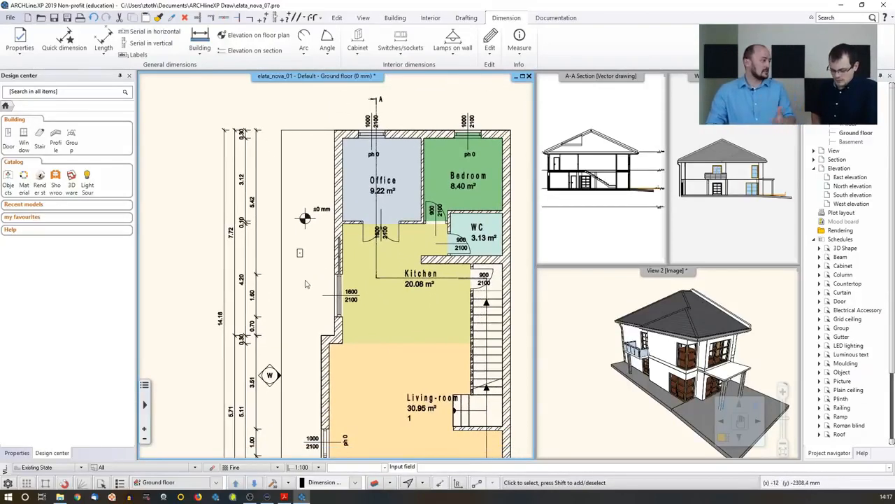
{"action": "scroll", "coordinate": [350, 301], "scroll_direction": "down", "scroll_amount": 1}
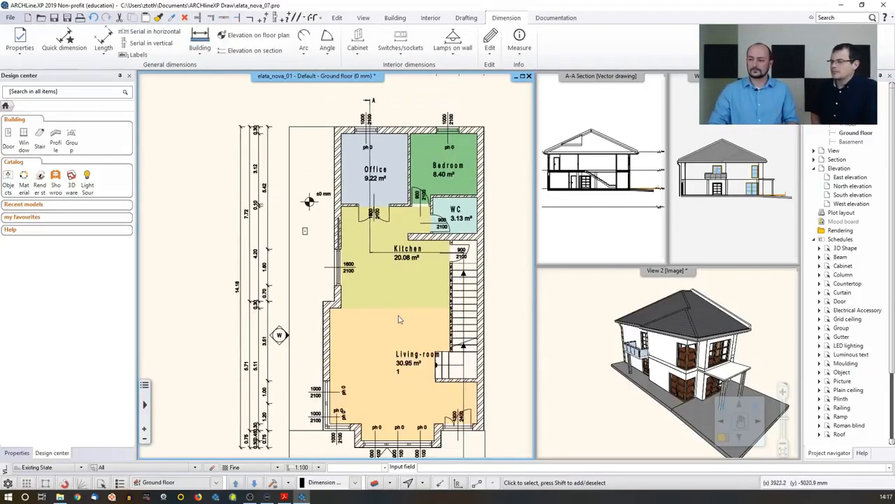
{"action": "scroll", "coordinate": [378, 314], "scroll_direction": "down", "scroll_amount": 1}
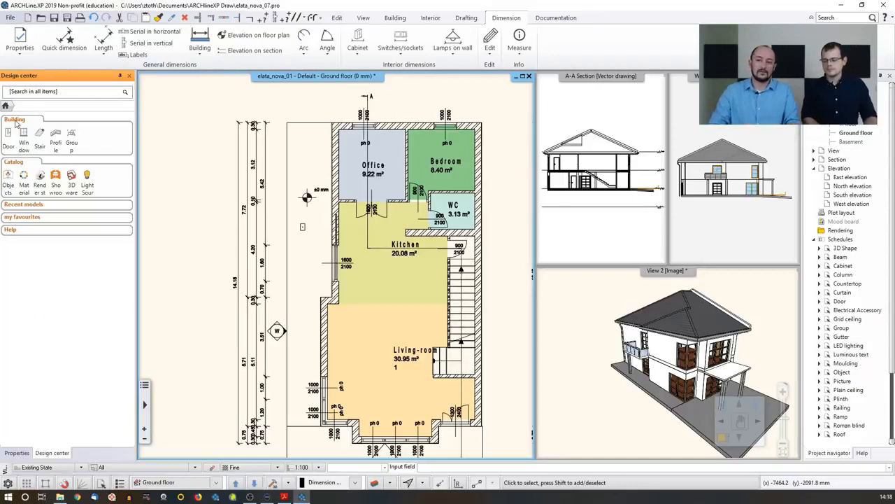
{"action": "left_click", "coordinate": [72, 138]}
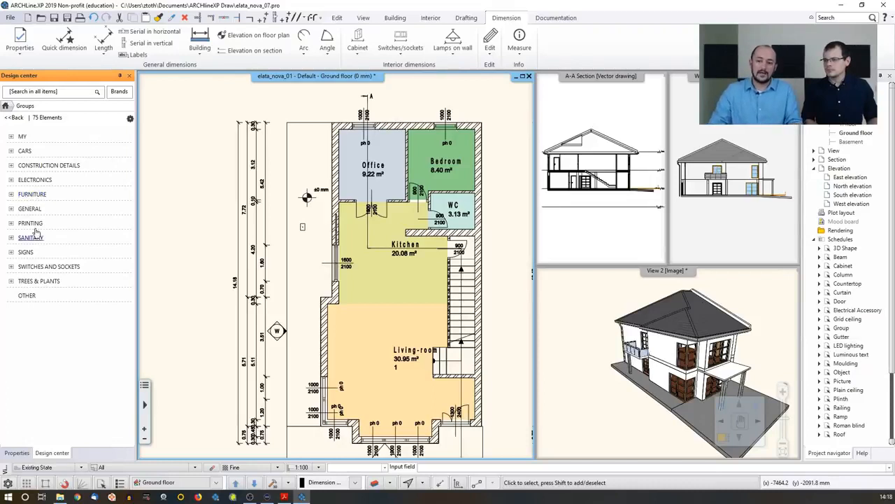
{"action": "left_click", "coordinate": [24, 252]}
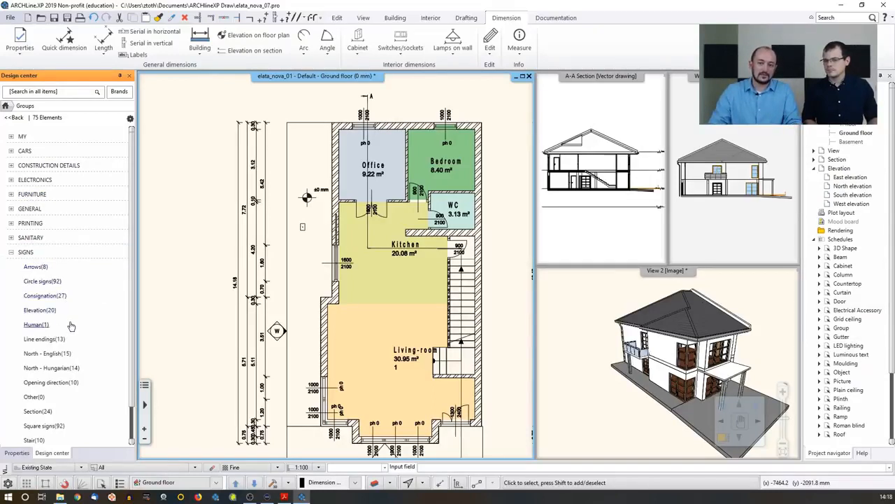
{"action": "scroll", "coordinate": [67, 322], "scroll_direction": "down", "scroll_amount": 1}
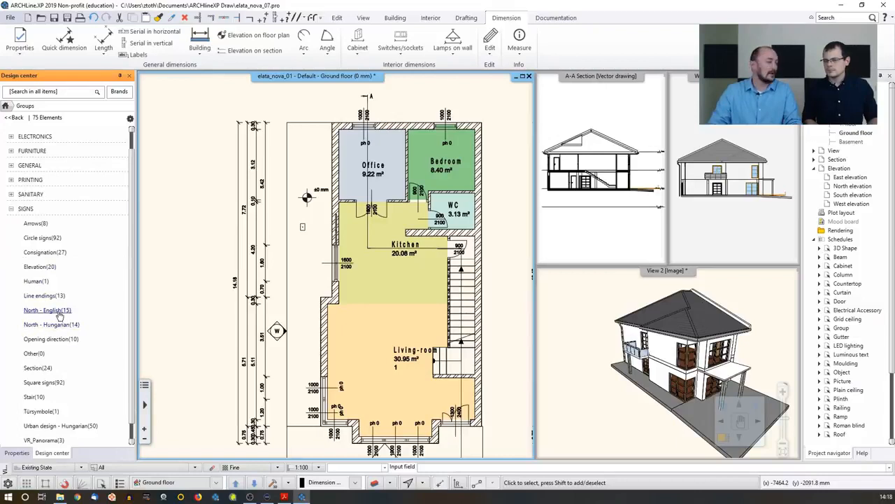
{"action": "left_click", "coordinate": [56, 310]}
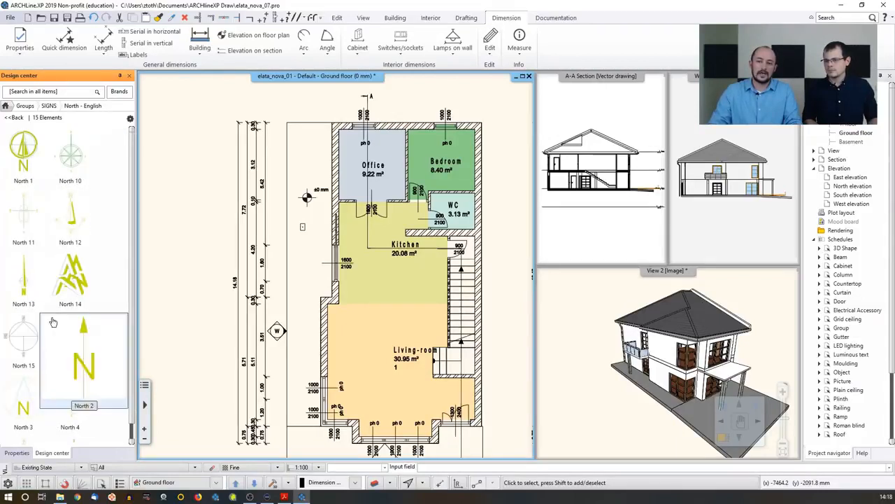
- Browse the English north symbols and pick North 2 for placement on the floor plan
{"action": "mouse_move", "coordinate": [89, 261]}
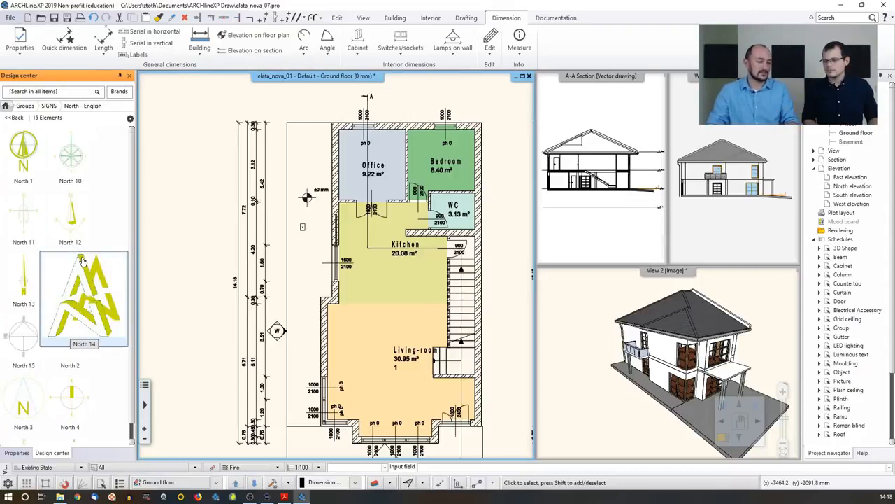
{"action": "mouse_move", "coordinate": [79, 241]}
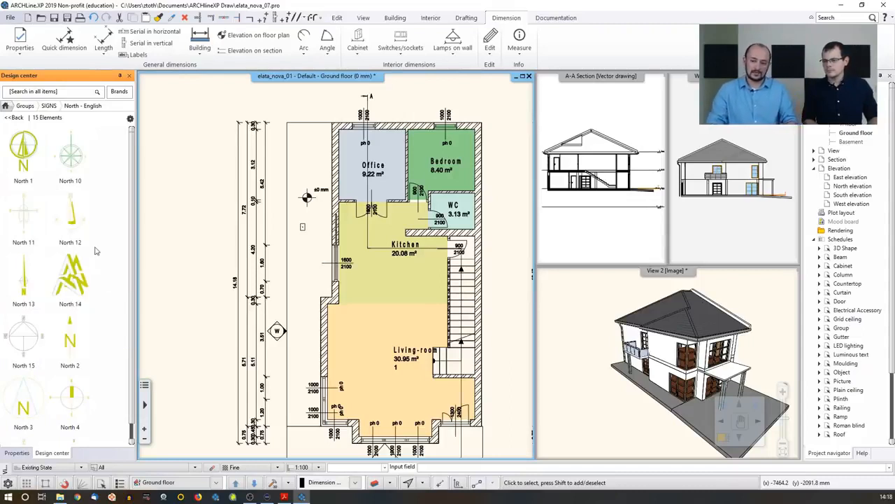
{"action": "scroll", "coordinate": [91, 245], "scroll_direction": "down", "scroll_amount": 3}
{"action": "mouse_move", "coordinate": [82, 177]}
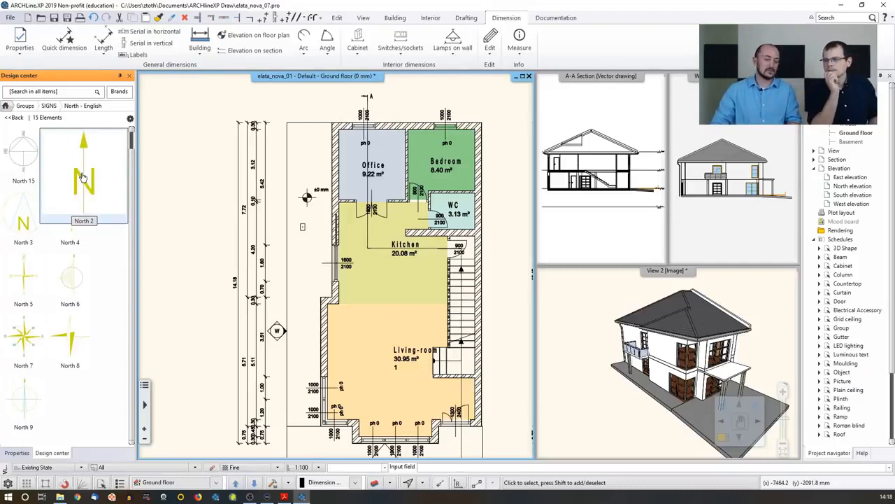
{"action": "left_click", "coordinate": [83, 177]}
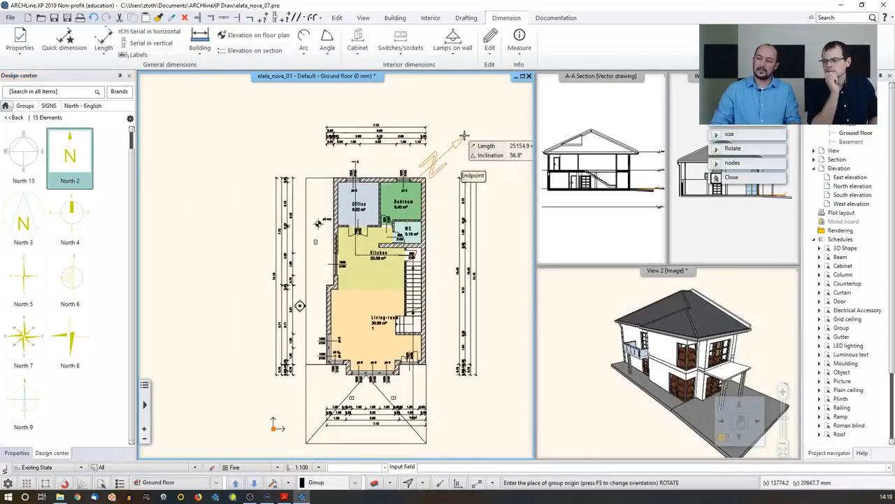
- Set the North 2 symbol's identical scale to 0.5 and place it outside the plan, diagonally beyond the Bedroom's exterior corner
{"action": "scroll", "coordinate": [468, 147], "scroll_direction": "down", "scroll_amount": 1}
{"action": "scroll", "coordinate": [461, 152], "scroll_direction": "up", "scroll_amount": 1}
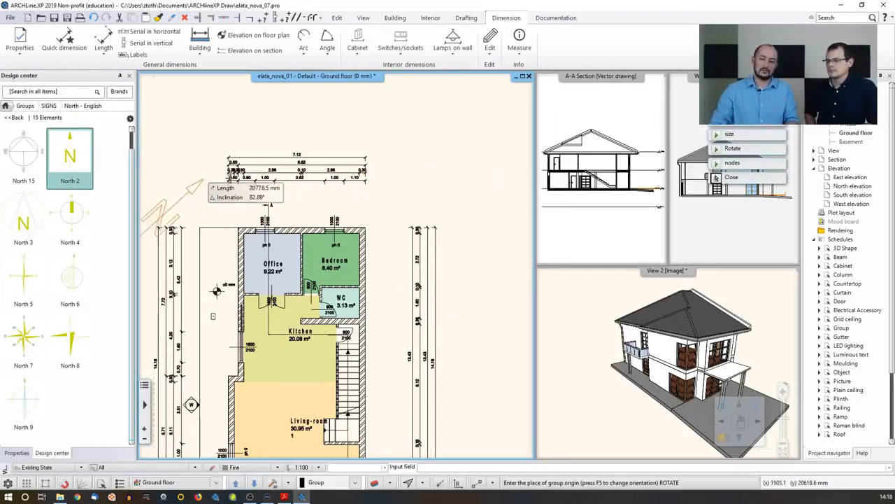
{"action": "left_click", "coordinate": [76, 163]}
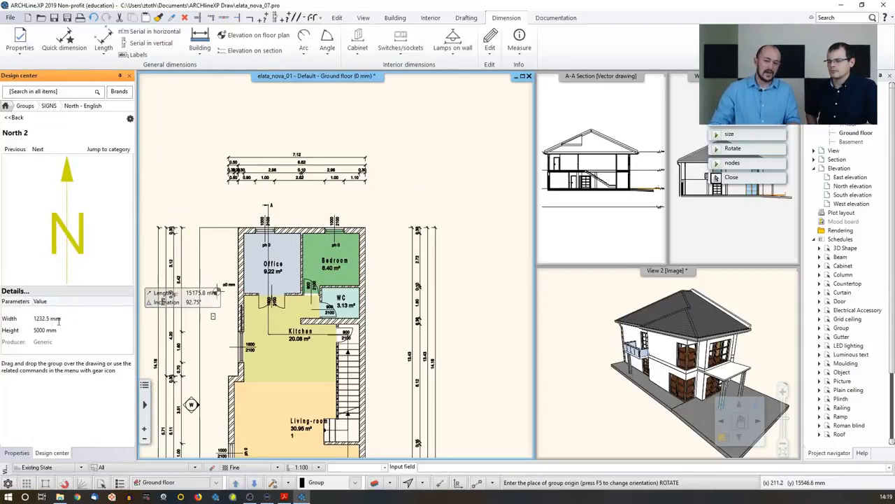
{"action": "left_click", "coordinate": [65, 224]}
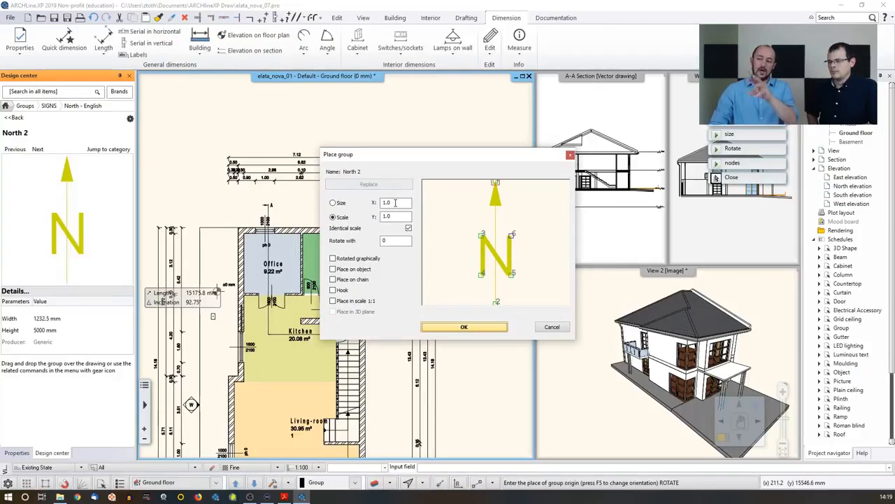
{"action": "double_click", "coordinate": [396, 202]}
{"action": "type", "text": "0.5"}
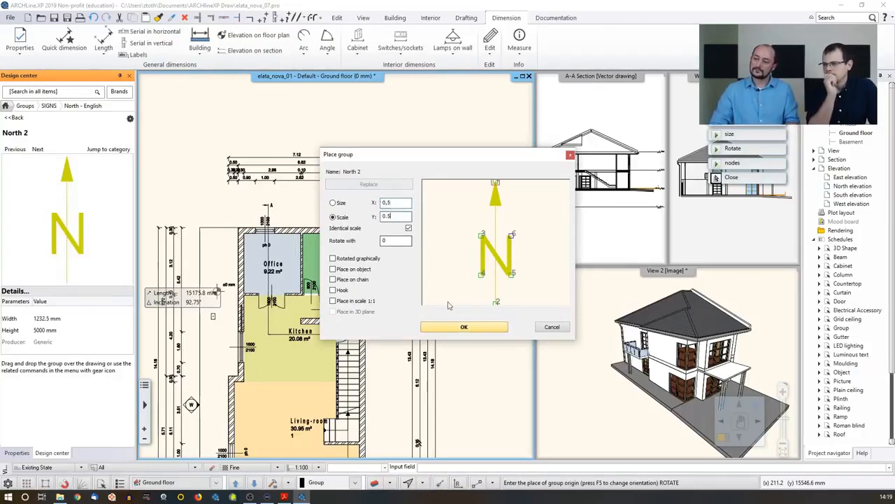
{"action": "left_click", "coordinate": [464, 328]}
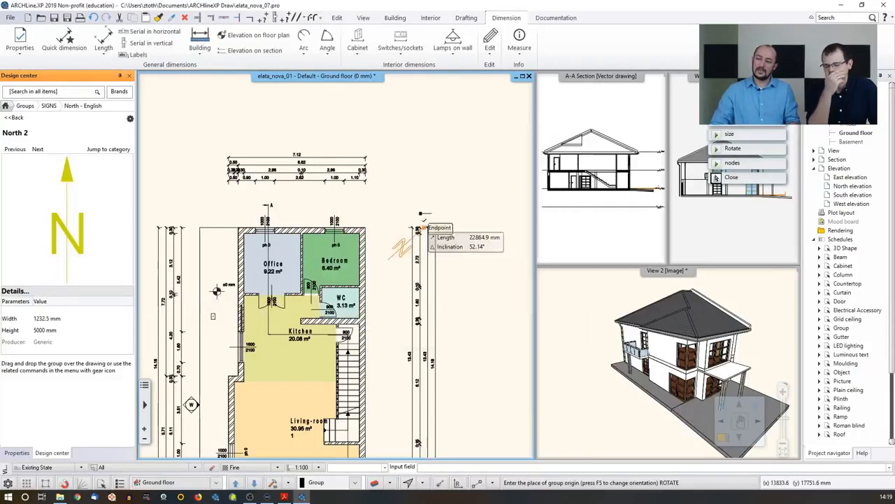
{"action": "left_click", "coordinate": [411, 180]}
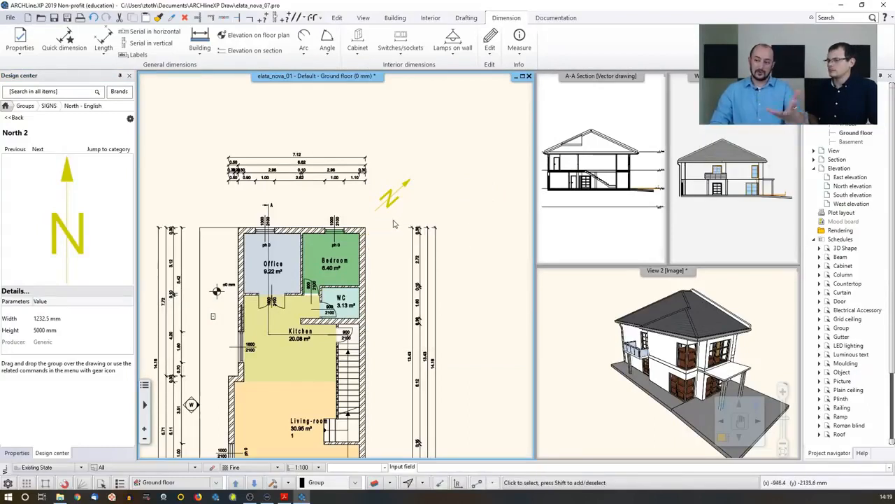
- Turn on Force colour for the placed north symbol and clear the selection
{"action": "left_click", "coordinate": [395, 205]}
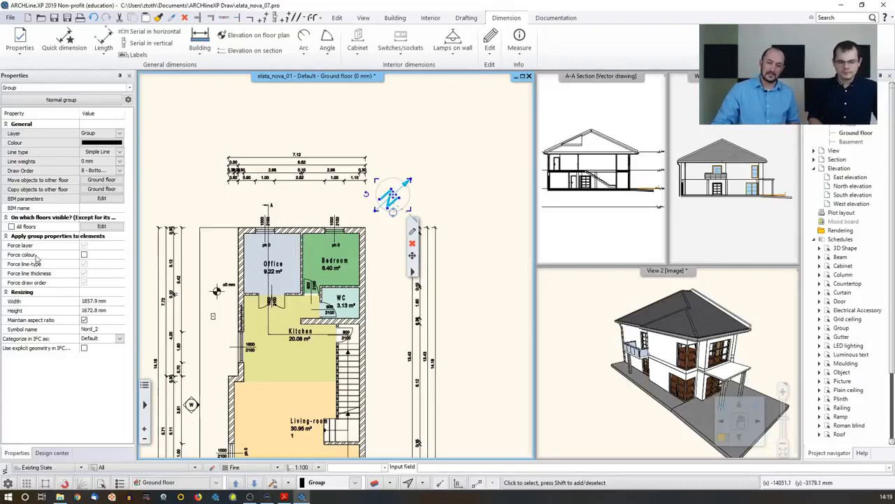
{"action": "left_click", "coordinate": [86, 255]}
{"action": "left_click", "coordinate": [417, 147]}
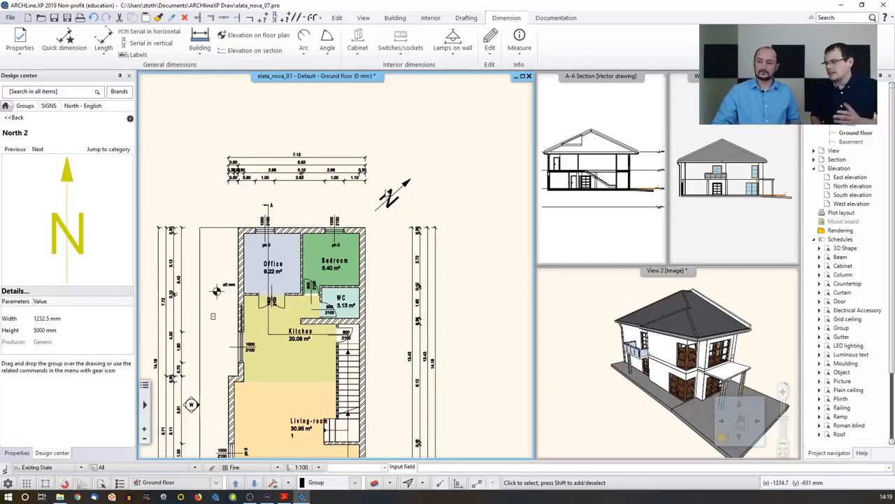
- Return to the groups library and open the Arrows category of the signs
{"action": "left_click", "coordinate": [5, 106]}
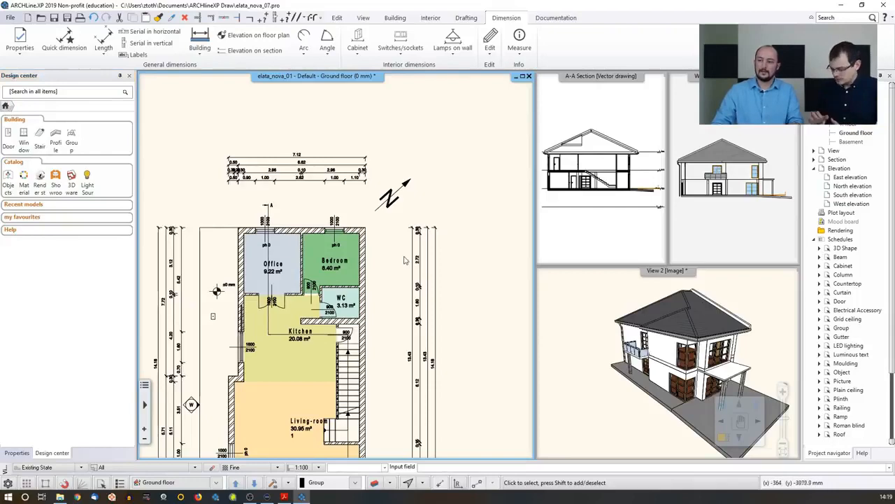
{"action": "middle_click_drag", "start_coordinate": [380, 454], "coordinate": [428, 285]}
{"action": "scroll", "coordinate": [405, 305], "scroll_direction": "up", "scroll_amount": 2}
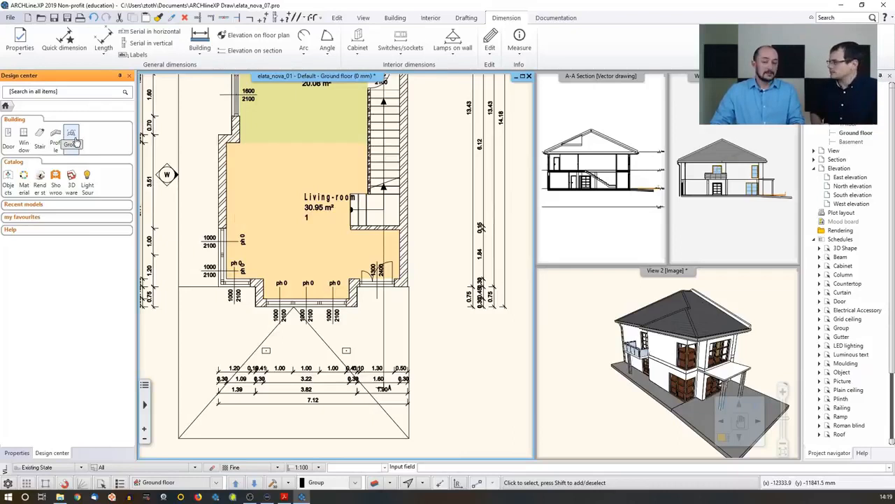
{"action": "left_click", "coordinate": [73, 140]}
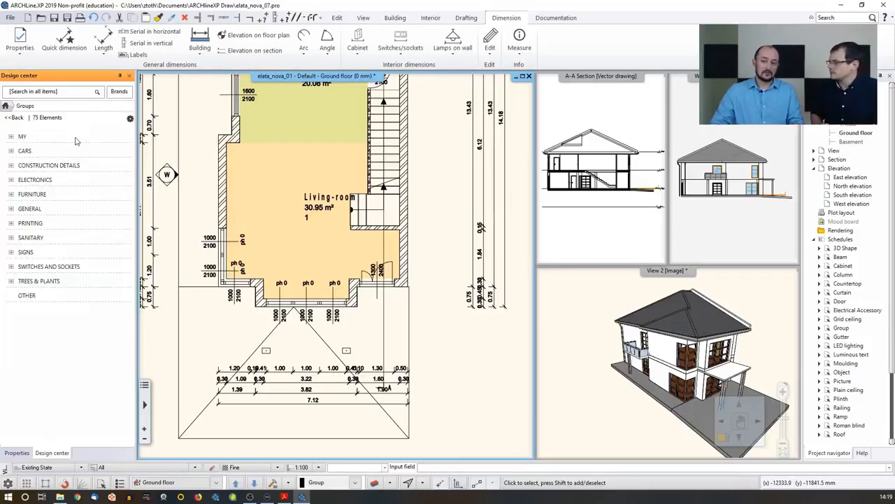
{"action": "left_click", "coordinate": [25, 253]}
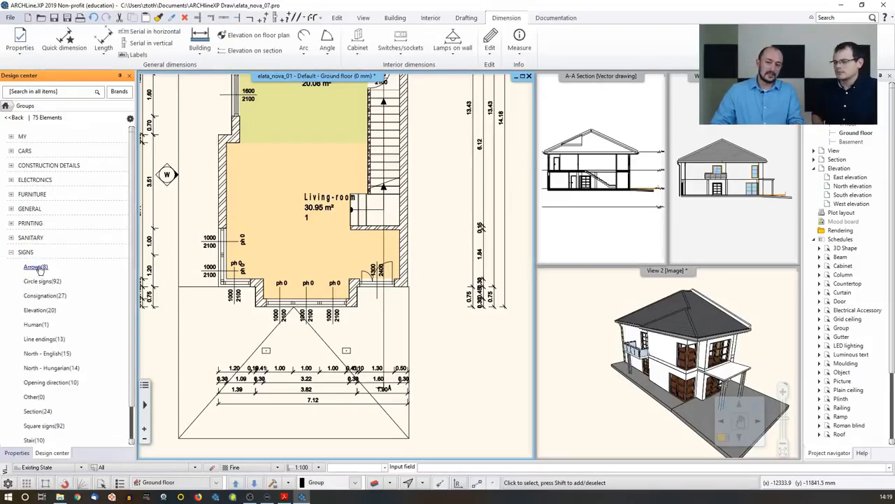
{"action": "left_click", "coordinate": [38, 267]}
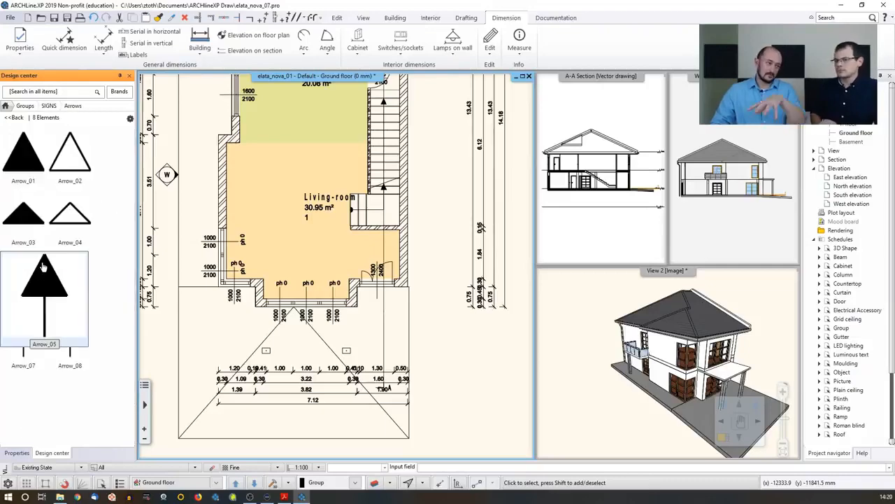
- Place the Arrow_01 symbol in front of the entrance door beside the bay window and finish the placement
{"action": "left_click", "coordinate": [31, 175]}
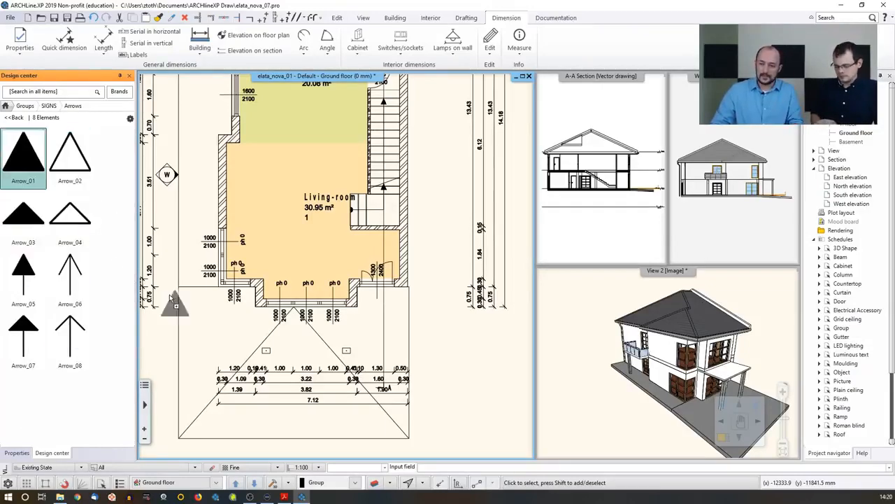
{"action": "left_click", "coordinate": [378, 322]}
{"action": "scroll", "coordinate": [375, 312], "scroll_direction": "up", "scroll_amount": 2}
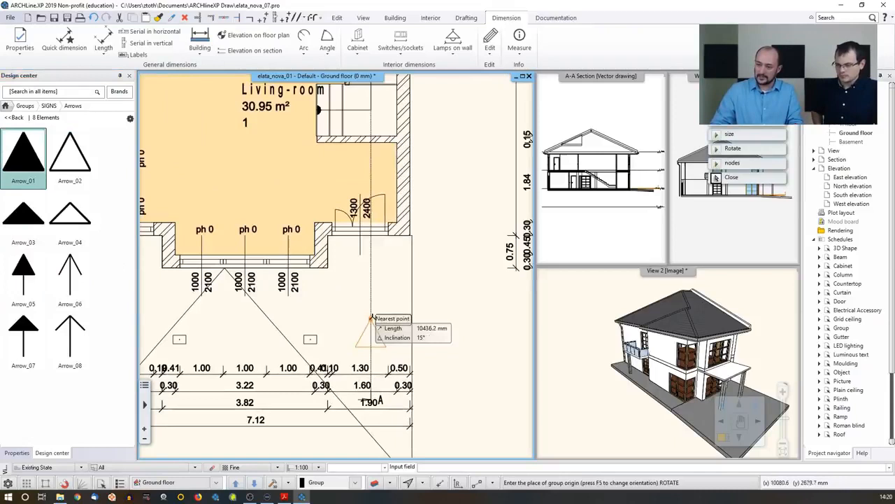
{"action": "left_click", "coordinate": [354, 269]}
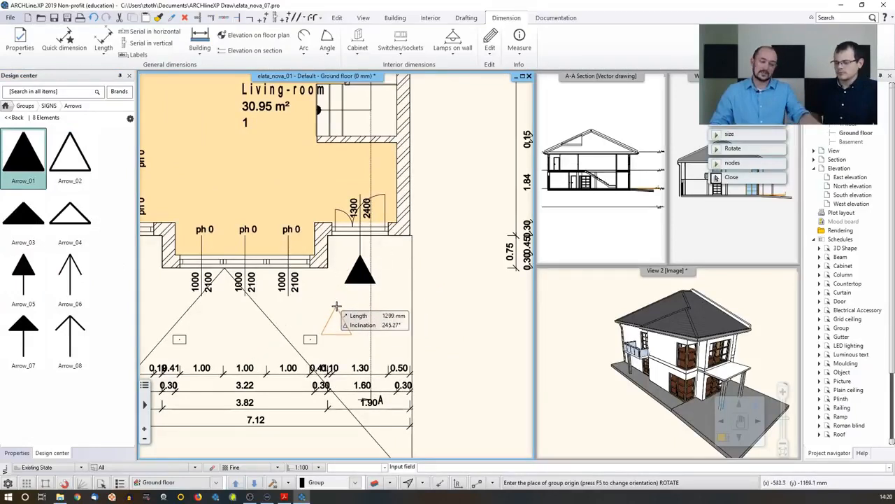
{"action": "key", "text": "Escape"}
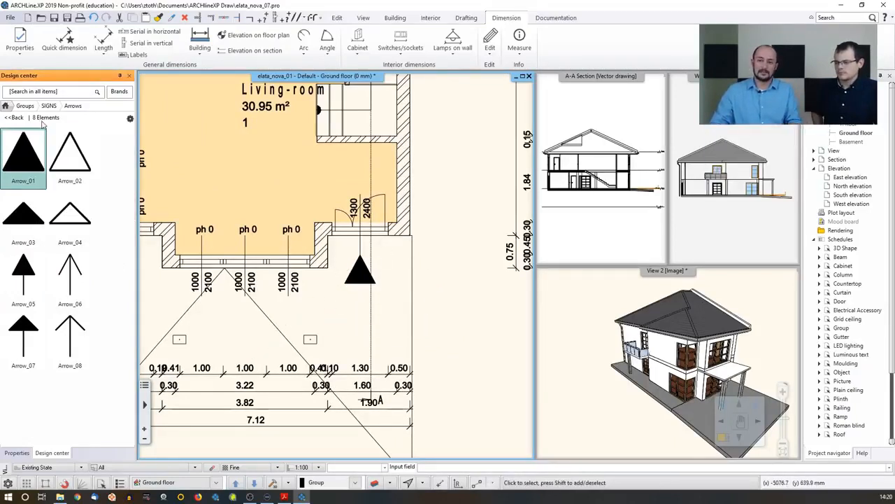
{"action": "left_click", "coordinate": [5, 107]}
- Place a single text reading "Ground floor" beneath the plan, below the terrace outline and its dimensions
{"action": "middle_click", "coordinate": [242, 214]}
{"action": "middle_click", "coordinate": [242, 214]}
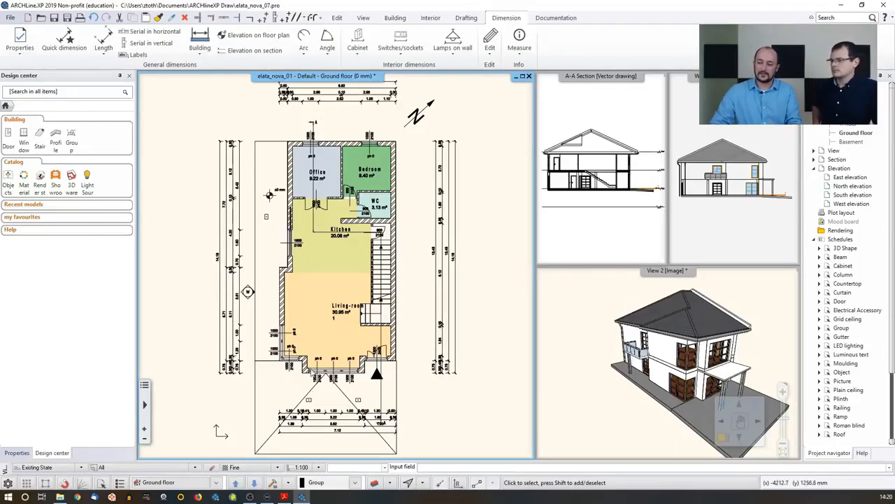
{"action": "middle_click_drag", "start_coordinate": [310, 453], "coordinate": [315, 413]}
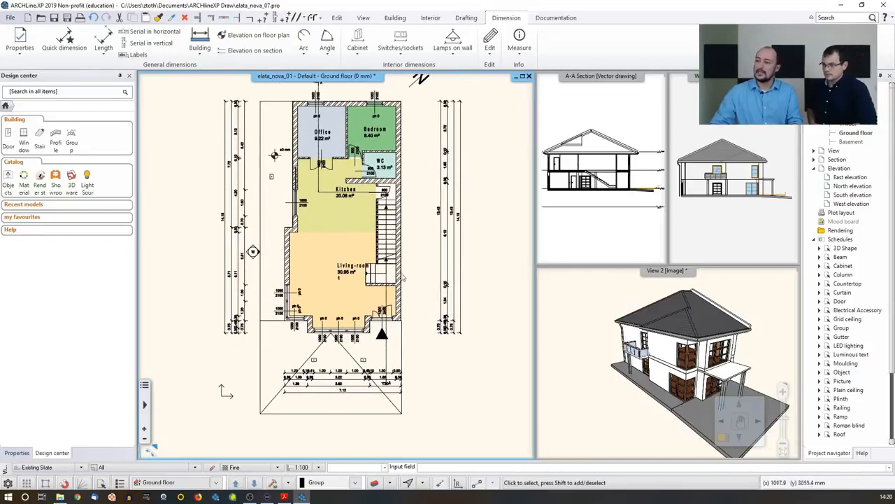
{"action": "left_click", "coordinate": [464, 19]}
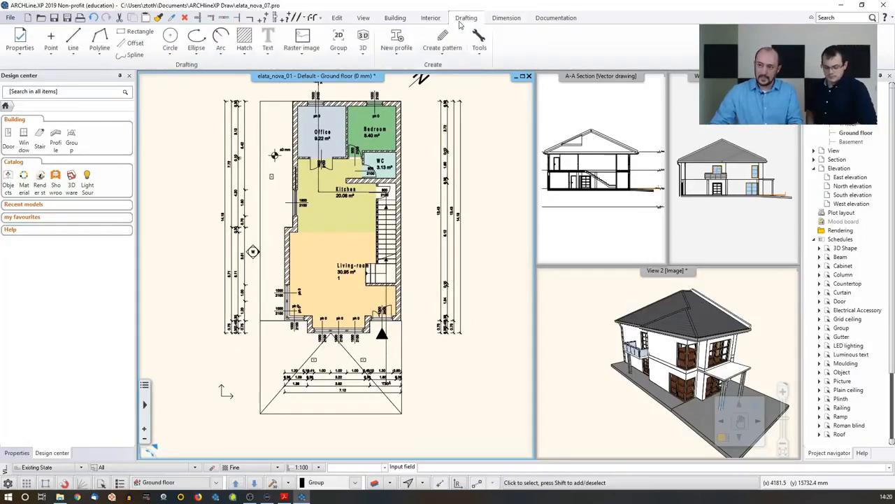
{"action": "left_click", "coordinate": [272, 55]}
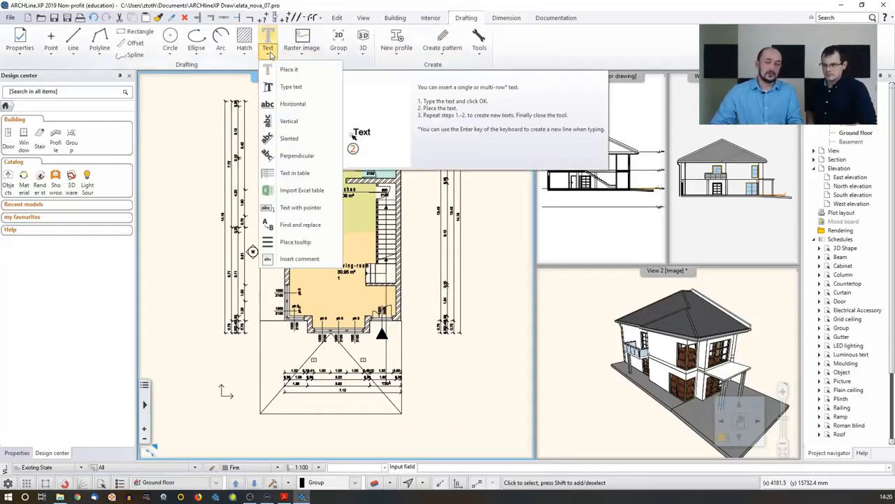
{"action": "left_click", "coordinate": [309, 72]}
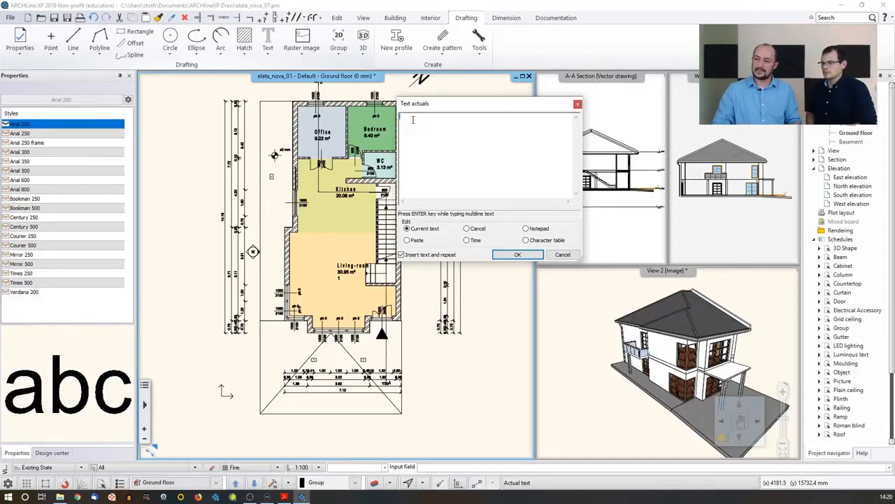
{"action": "type", "text": "Ground floor"}
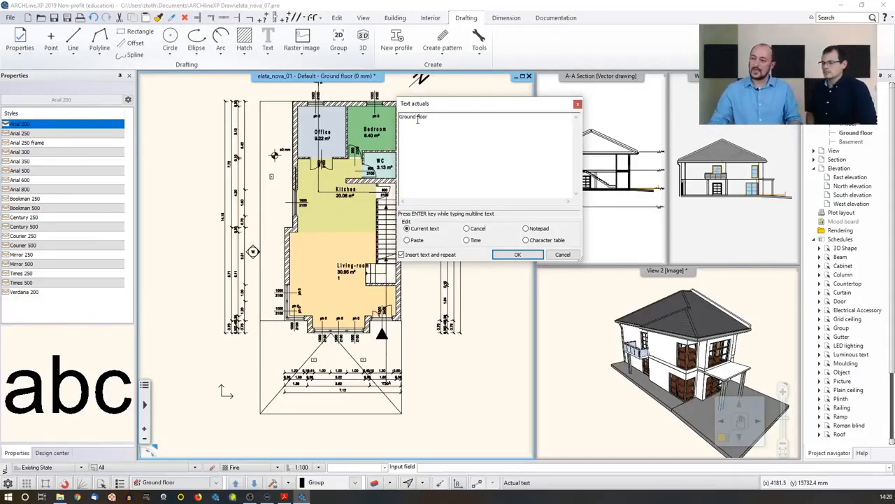
{"action": "left_click", "coordinate": [514, 256]}
{"action": "scroll", "coordinate": [330, 413], "scroll_direction": "up", "scroll_amount": 2}
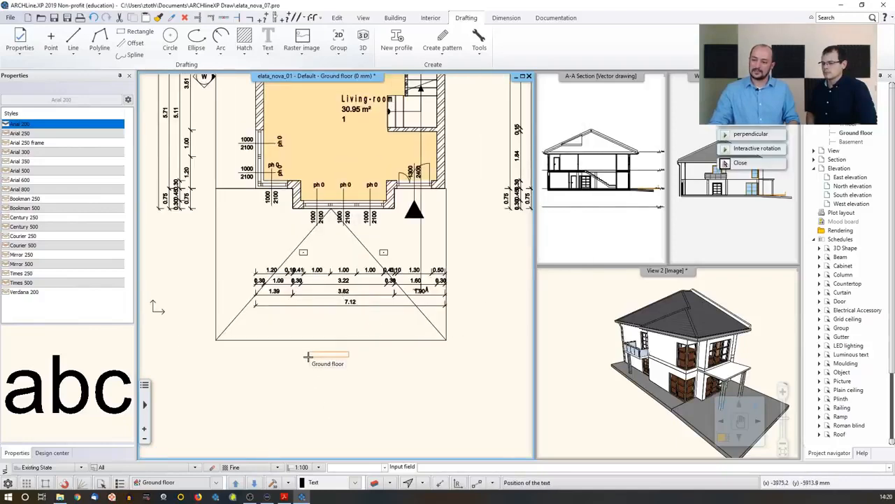
{"action": "left_click", "coordinate": [291, 364]}
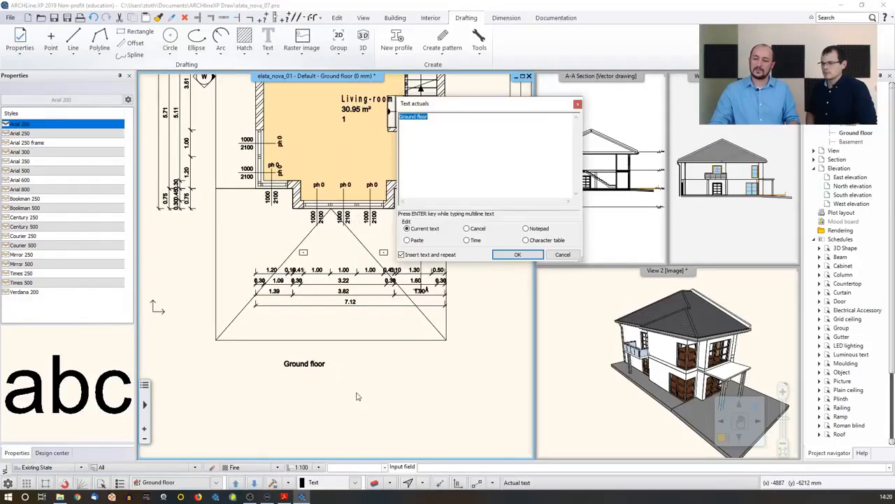
{"action": "left_click", "coordinate": [564, 255]}
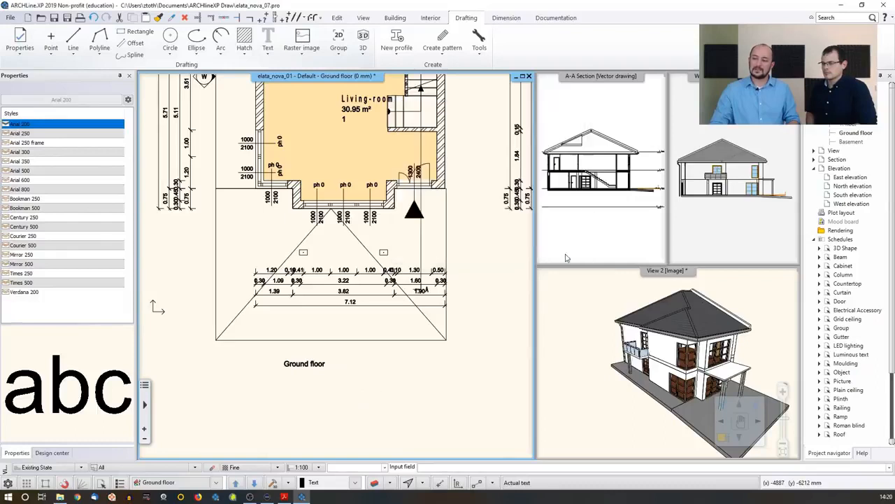
- Set the "Ground floor" title text's height to 400 mm and clear the selection
{"action": "left_click", "coordinate": [311, 372]}
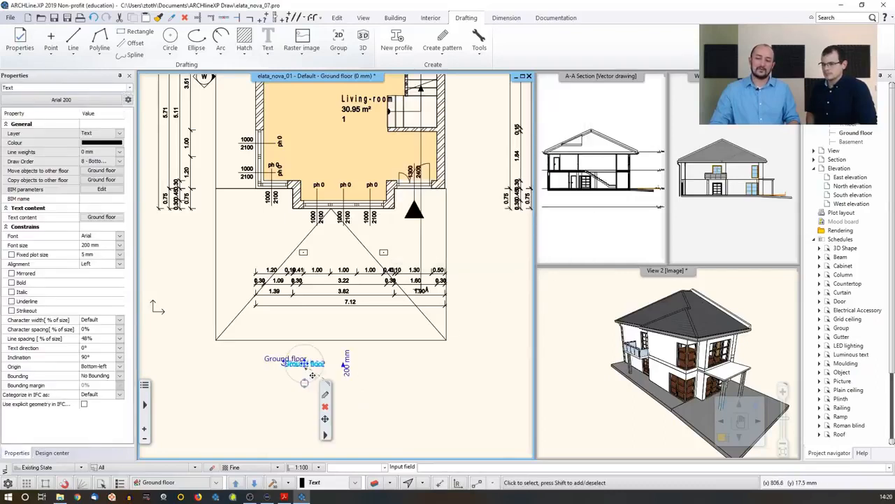
{"action": "left_click", "coordinate": [45, 105]}
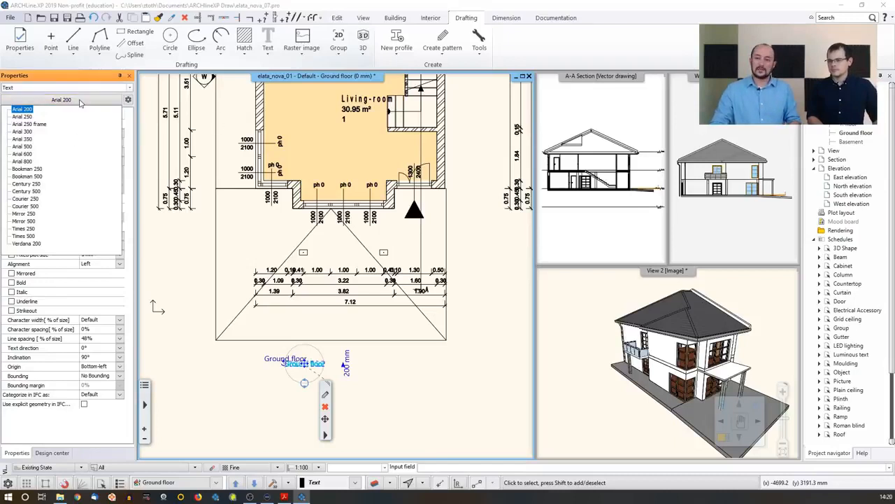
{"action": "left_click", "coordinate": [80, 103]}
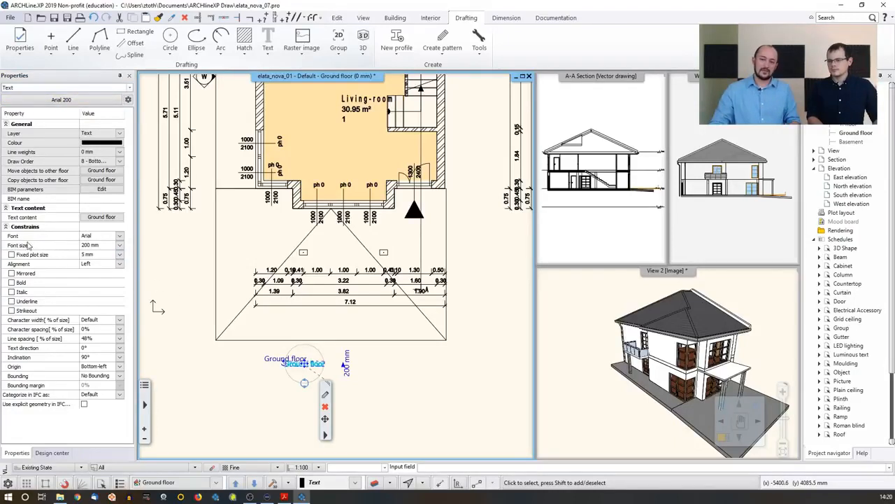
{"action": "scroll", "coordinate": [334, 345], "scroll_direction": "up", "scroll_amount": 2}
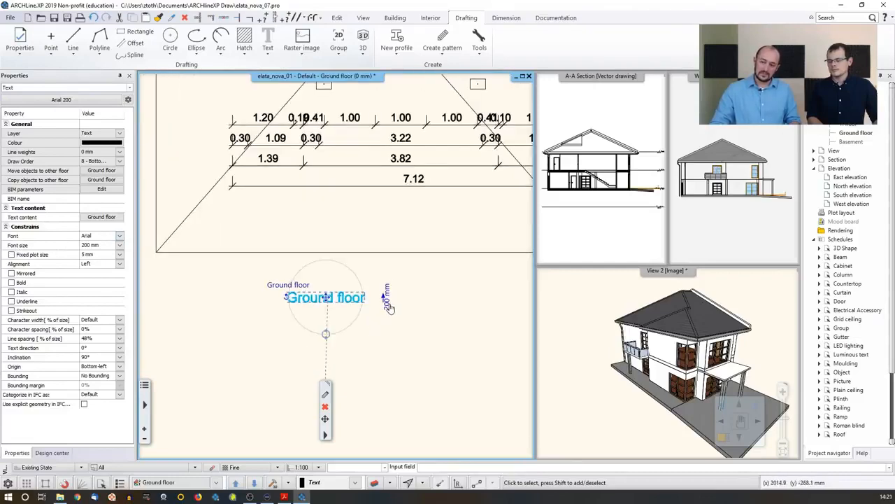
{"action": "left_click", "coordinate": [388, 305]}
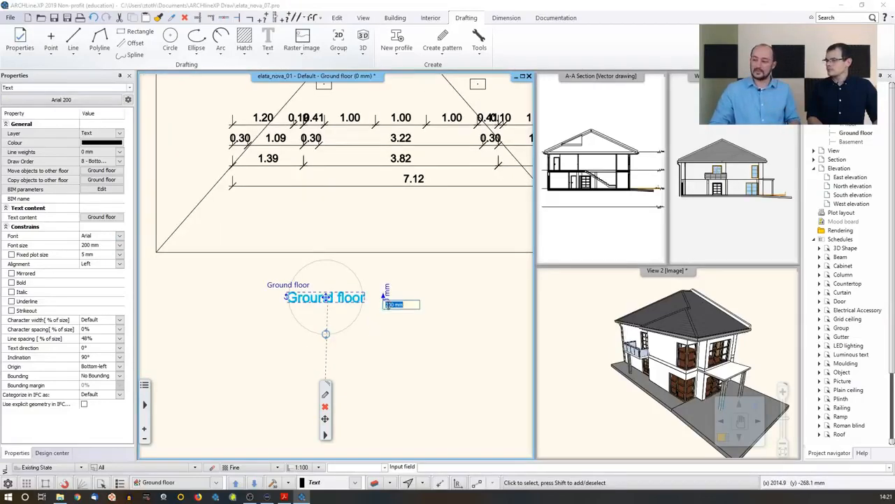
{"action": "type", "text": "40"}
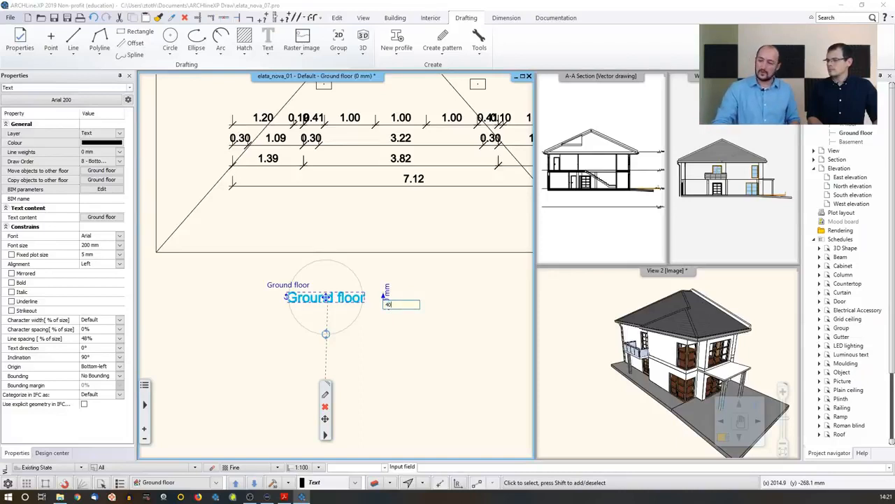
{"action": "type", "text": "0"}
{"action": "key", "text": "Return"}
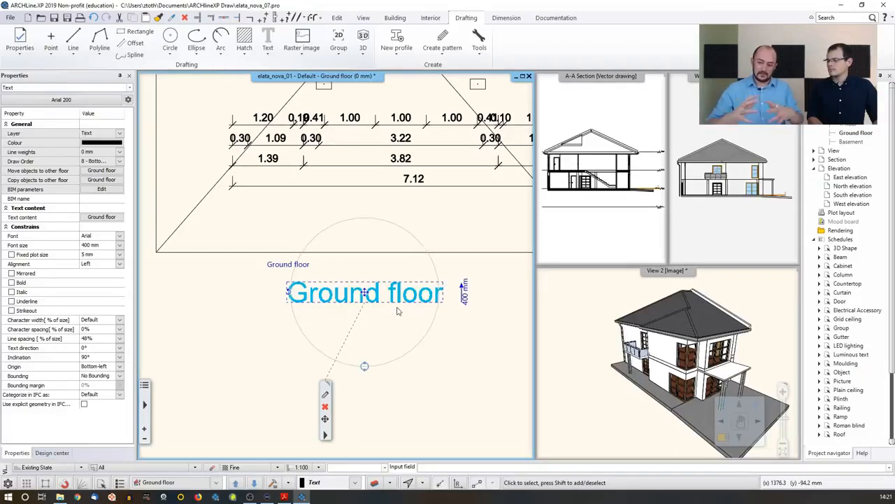
{"action": "left_click", "coordinate": [382, 342]}
{"action": "scroll", "coordinate": [382, 342], "scroll_direction": "down", "scroll_amount": 4}
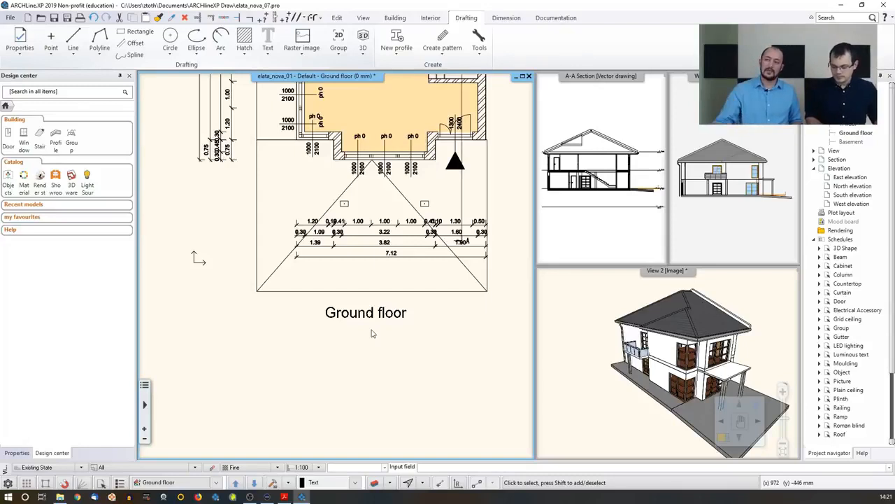
{"action": "left_click", "coordinate": [268, 43]}
{"action": "left_click", "coordinate": [279, 70]}
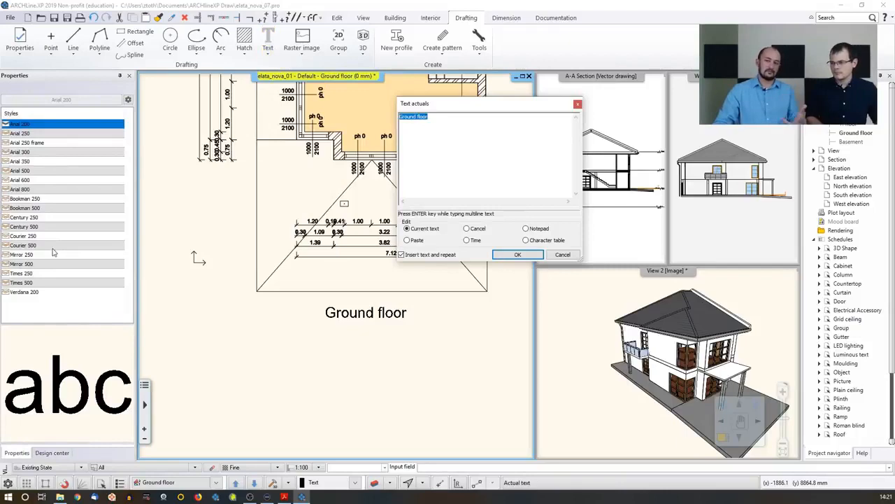
{"action": "left_click", "coordinate": [564, 256]}
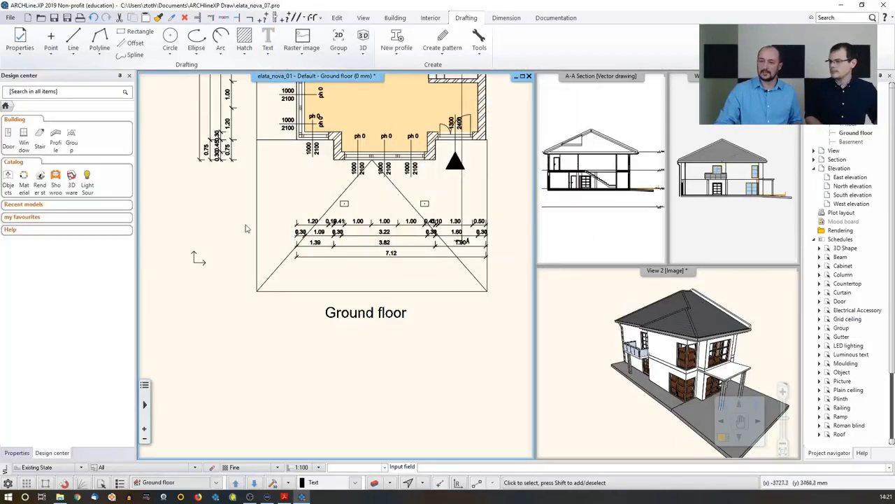
- Bring the A-A Section view into the main drawing window
{"action": "scroll", "coordinate": [352, 231], "scroll_direction": "down", "scroll_amount": 3}
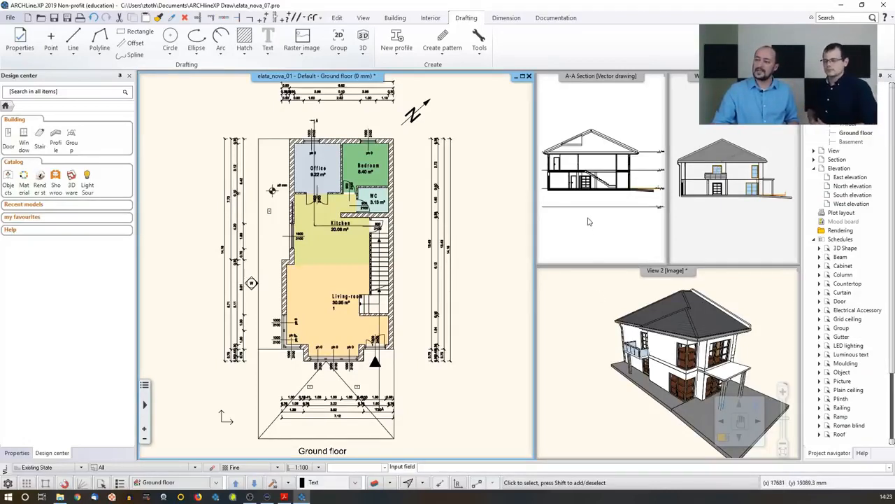
{"action": "left_click", "coordinate": [591, 167]}
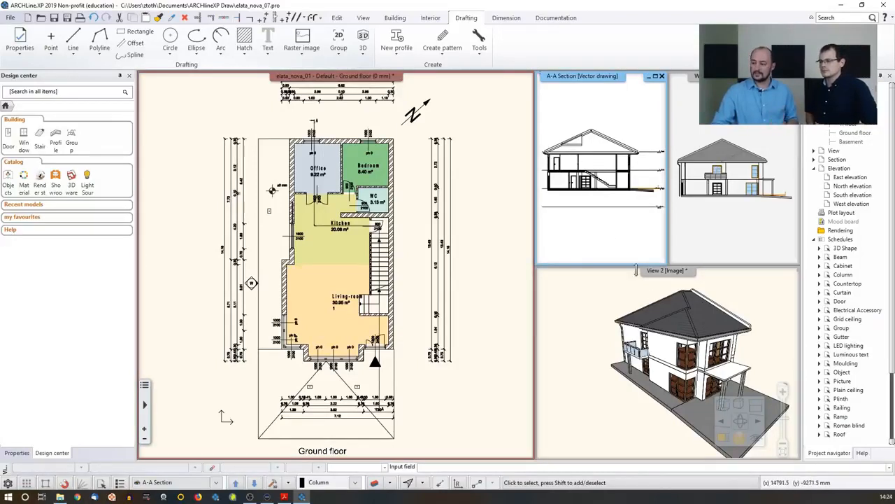
{"action": "left_click", "coordinate": [722, 438]}
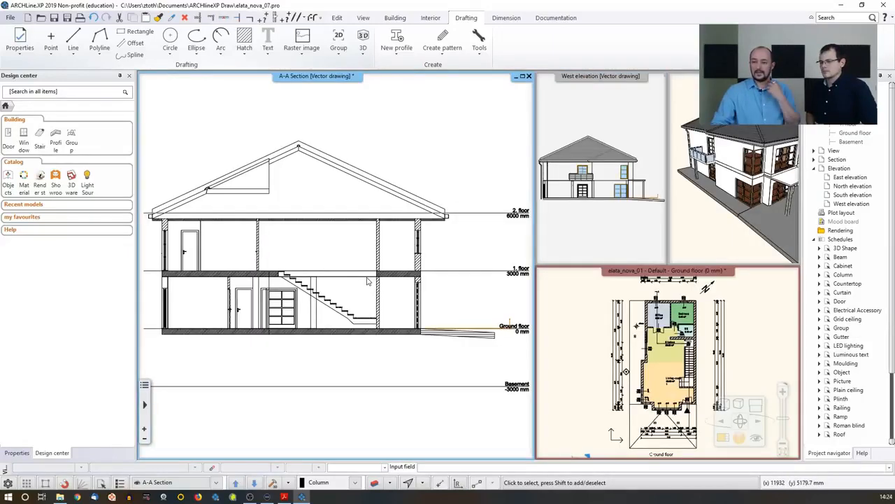
{"action": "scroll", "coordinate": [369, 281], "scroll_direction": "down", "scroll_amount": 2}
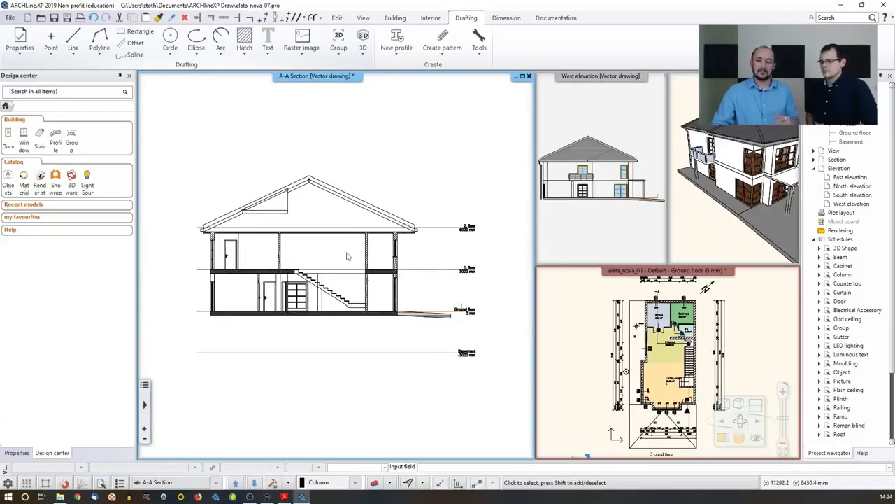
- Copy the entire A-A section drawing, with the hotspot at the midpoint of the ground slab's end beside the exterior paving
{"action": "mouse_move", "coordinate": [172, 120]}
{"action": "left_mouse_down"}
{"action": "mouse_move", "coordinate": [510, 366]}
{"action": "mouse_move", "coordinate": [500, 386]}
{"action": "left_mouse_up"}
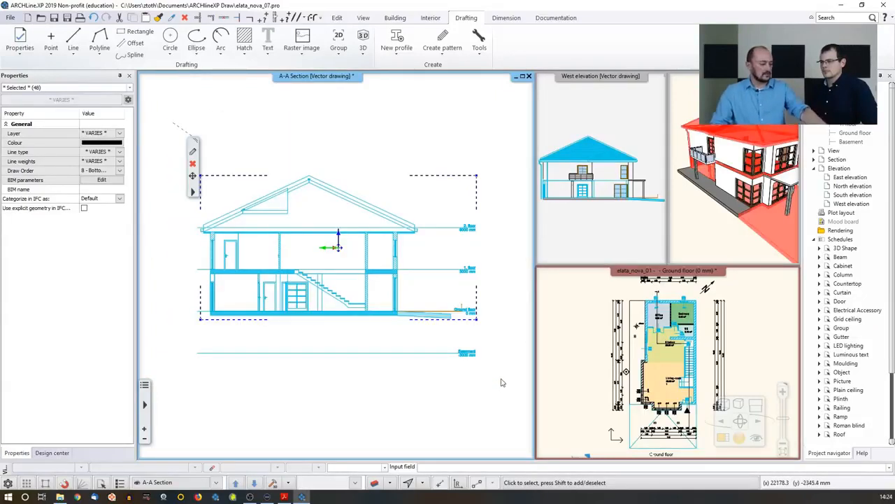
{"action": "key", "text": "ctrl+c"}
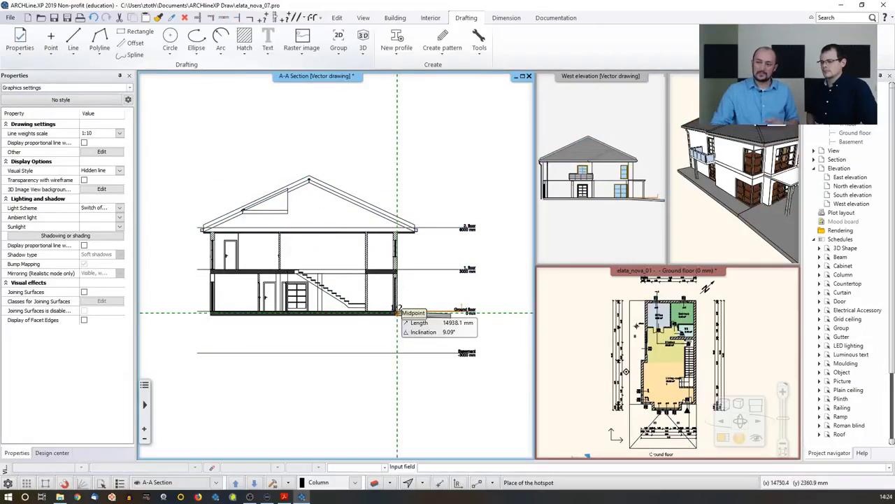
{"action": "left_click", "coordinate": [397, 313]}
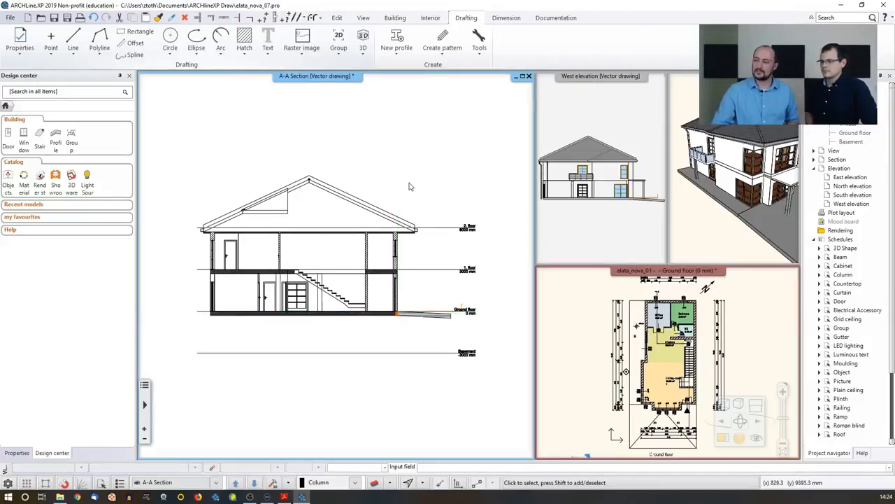
- Bring the ground-floor plan back into the main drawing window in place of the A-A Section
{"action": "left_click", "coordinate": [576, 305]}
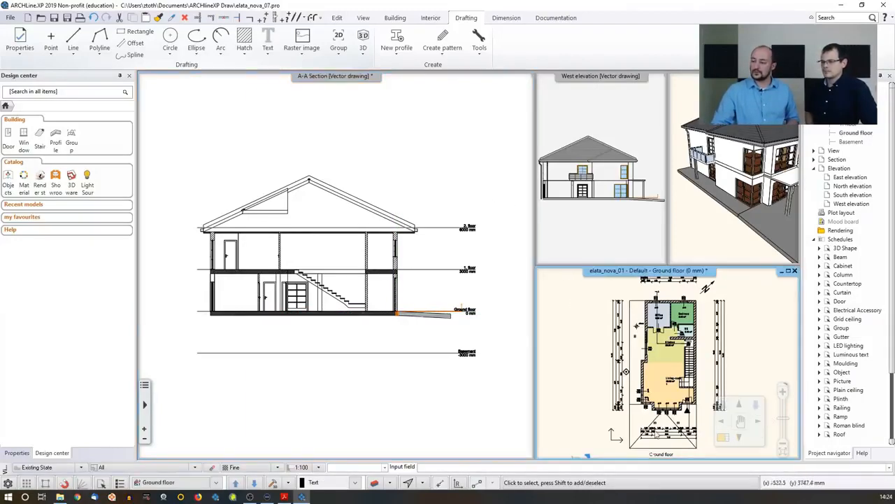
{"action": "left_click", "coordinate": [726, 439]}
{"action": "scroll", "coordinate": [482, 351], "scroll_direction": "down", "scroll_amount": 1}
{"action": "middle_click_drag", "start_coordinate": [460, 306], "coordinate": [308, 300]}
{"action": "scroll", "coordinate": [307, 299], "scroll_direction": "down", "scroll_amount": 1}
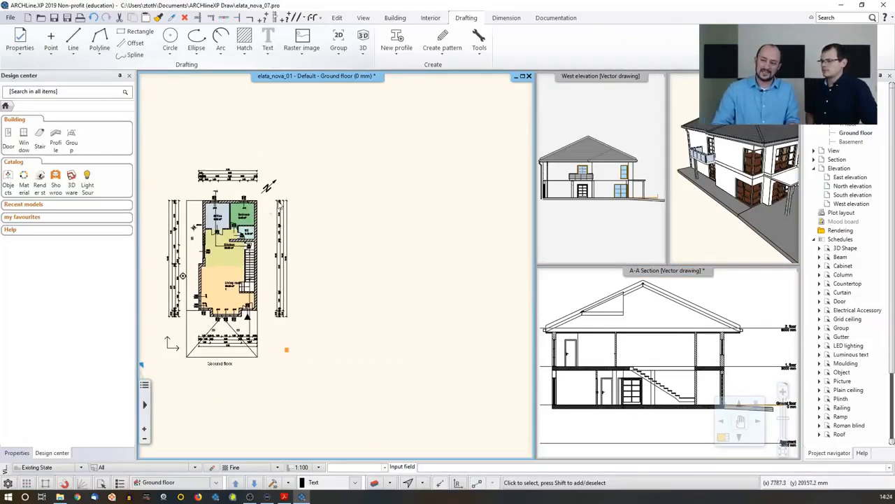
{"action": "mouse_move", "coordinate": [394, 258]}
{"action": "middle_mouse_down"}
{"action": "mouse_move", "coordinate": [402, 268]}
{"action": "mouse_move", "coordinate": [454, 273]}
{"action": "middle_mouse_up"}
{"action": "scroll", "coordinate": [420, 280], "scroll_direction": "up", "scroll_amount": 2}
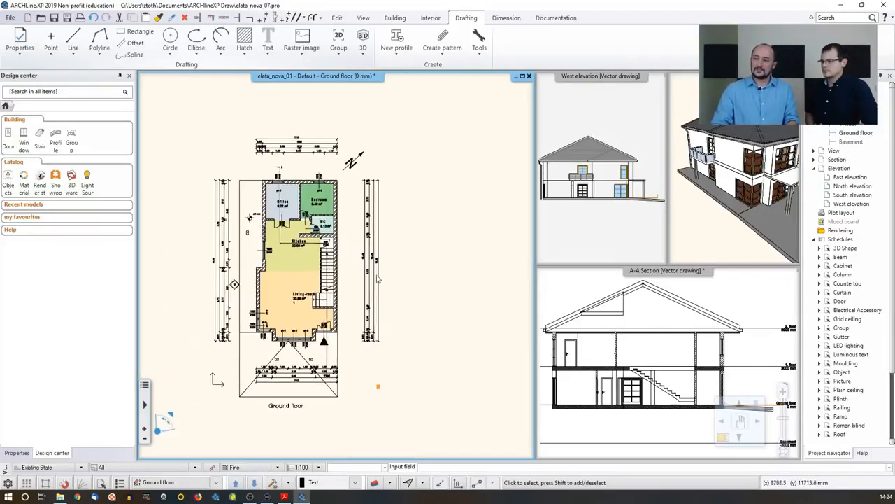
- Add a new 2D drawing view named "2D Sections"
{"action": "left_click", "coordinate": [365, 19]}
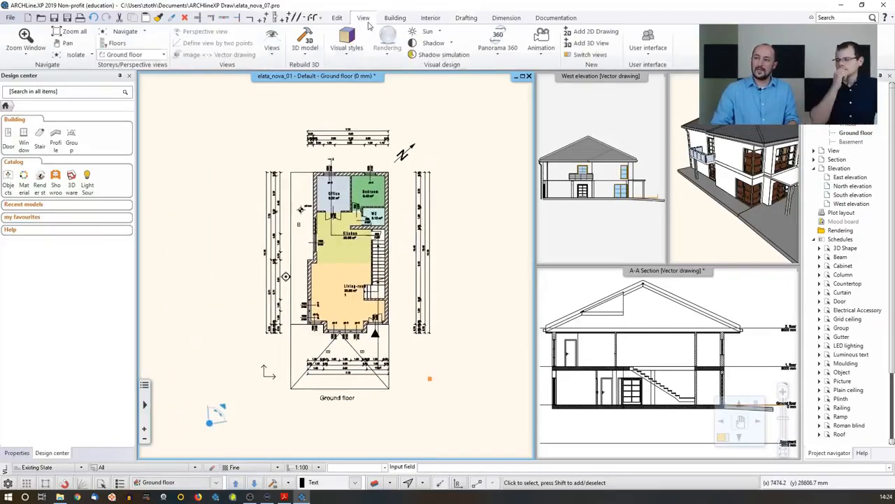
{"action": "left_click", "coordinate": [595, 34]}
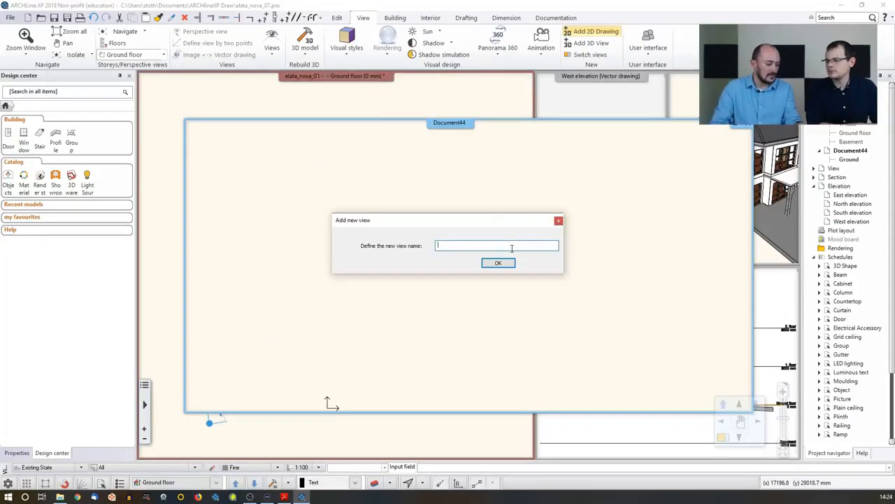
{"action": "type", "text": "2D "}
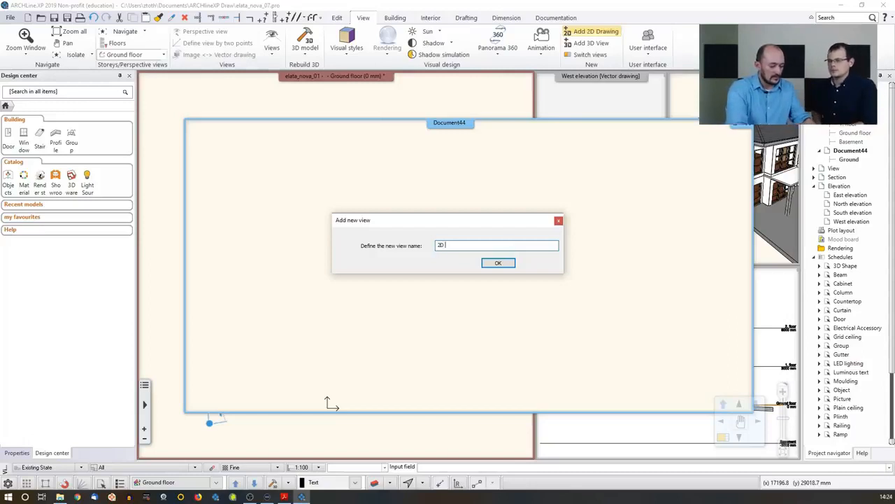
{"action": "type", "text": "Sections"}
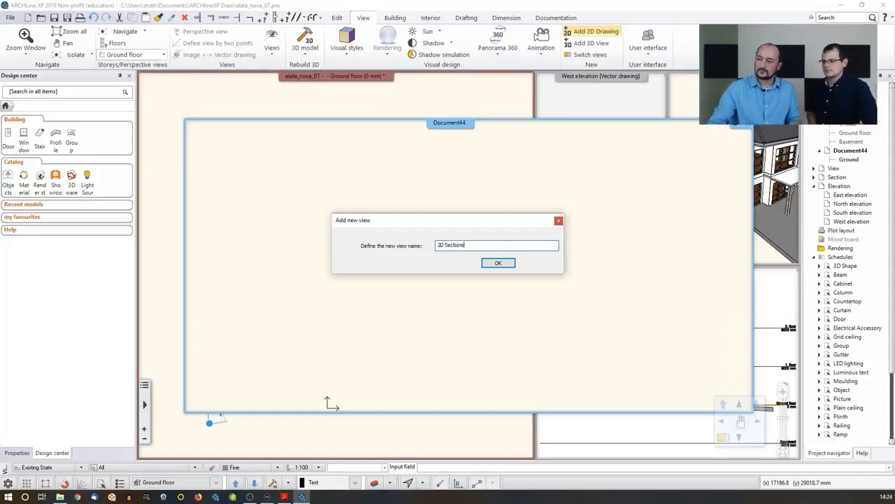
{"action": "left_click", "coordinate": [511, 266]}
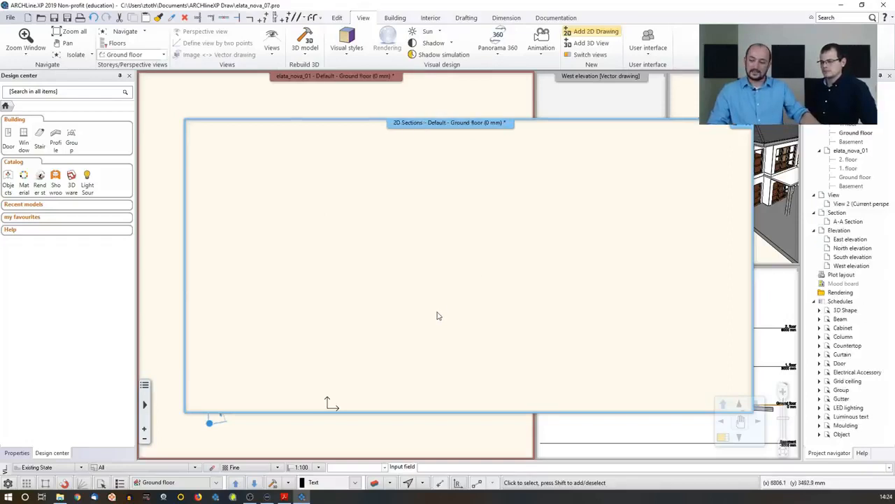
- Paste the copied A-A section into the 2D Sections drawing, placed in the middle of the empty sheet area
{"action": "key", "text": "ctrl+v"}
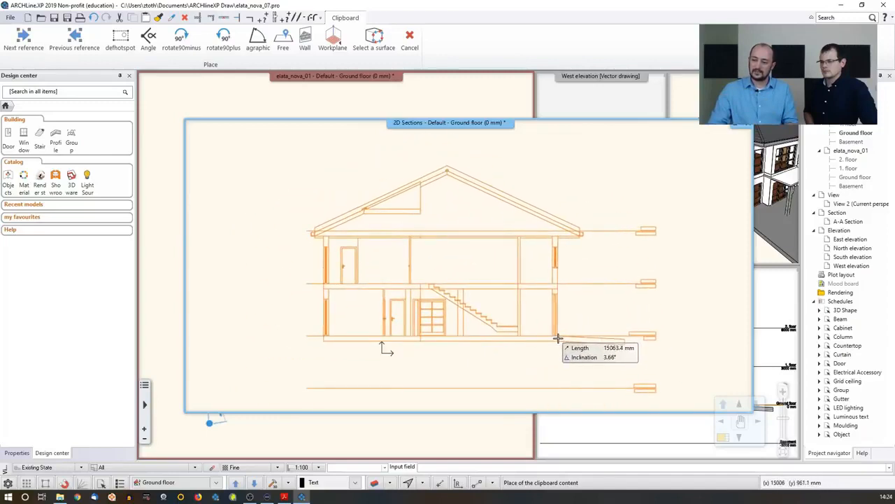
{"action": "left_click", "coordinate": [552, 338]}
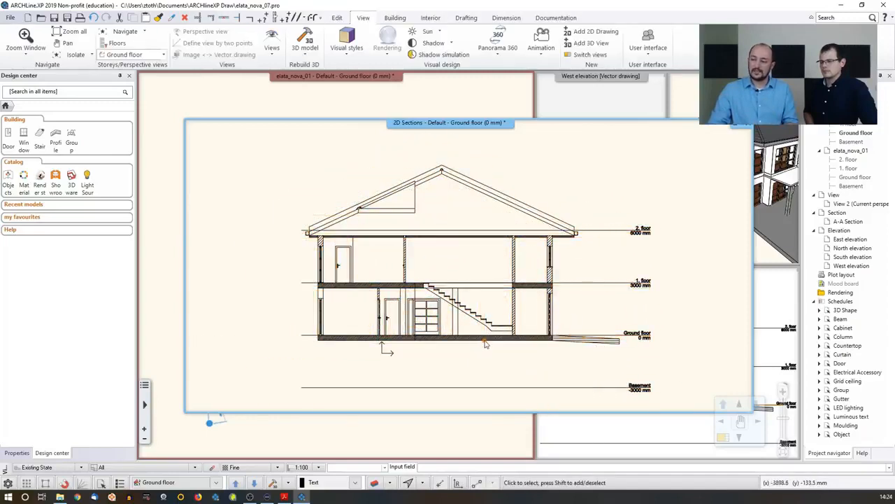
{"action": "scroll", "coordinate": [484, 342], "scroll_direction": "down", "scroll_amount": 2}
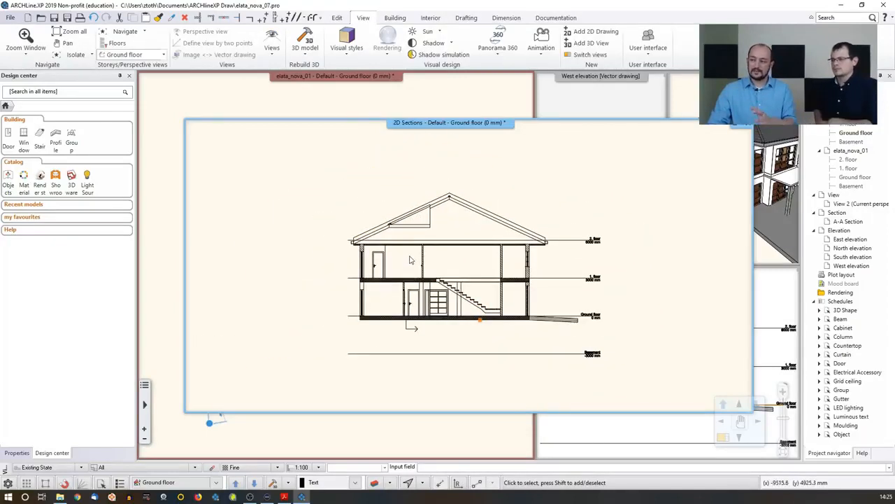
- Compare the upper-floor door in the pasted drawing with the same door in the A-A Section by inspecting each one's properties
{"action": "scroll", "coordinate": [410, 260], "scroll_direction": "up", "scroll_amount": 4}
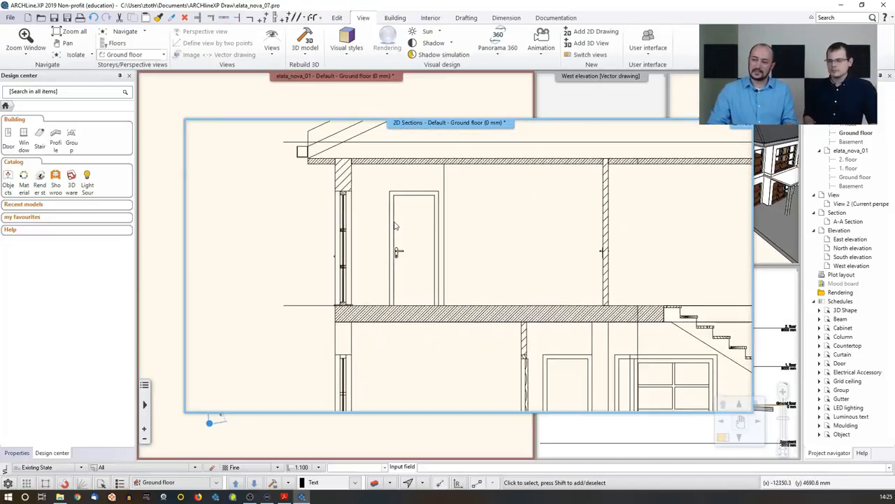
{"action": "left_click", "coordinate": [412, 249]}
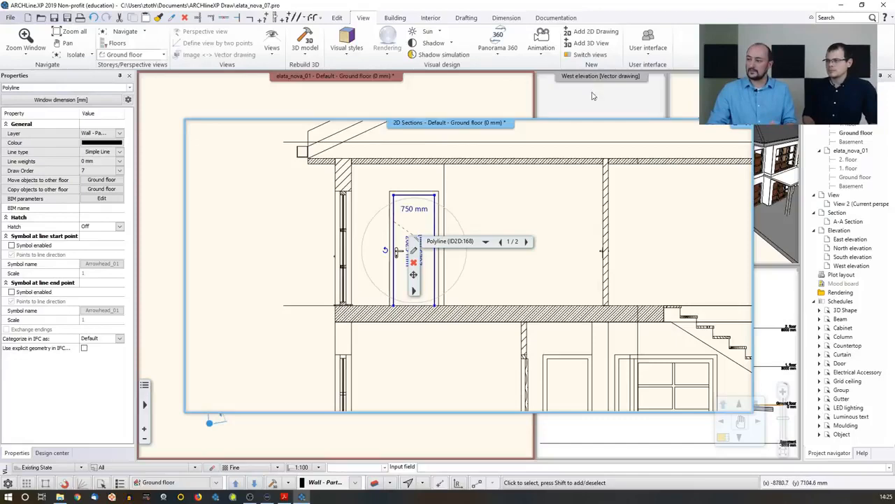
{"action": "left_click", "coordinate": [775, 345]}
{"action": "scroll", "coordinate": [598, 358], "scroll_direction": "up", "scroll_amount": 5}
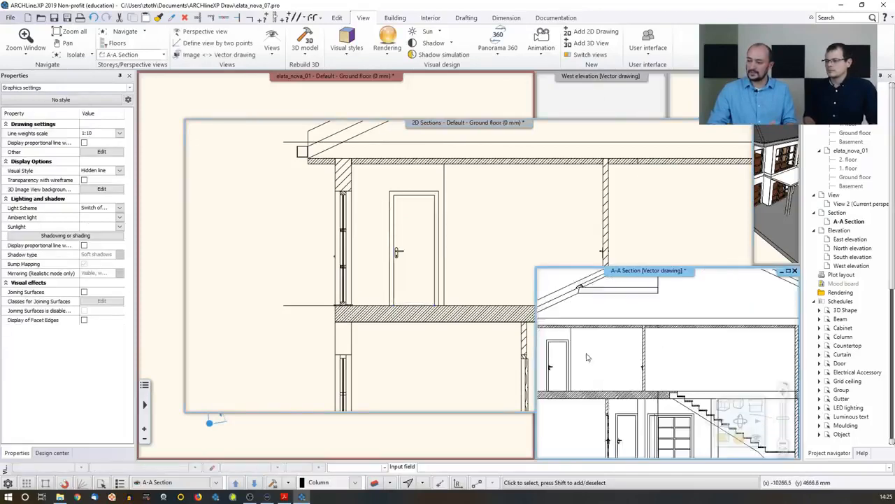
{"action": "left_click", "coordinate": [598, 357]}
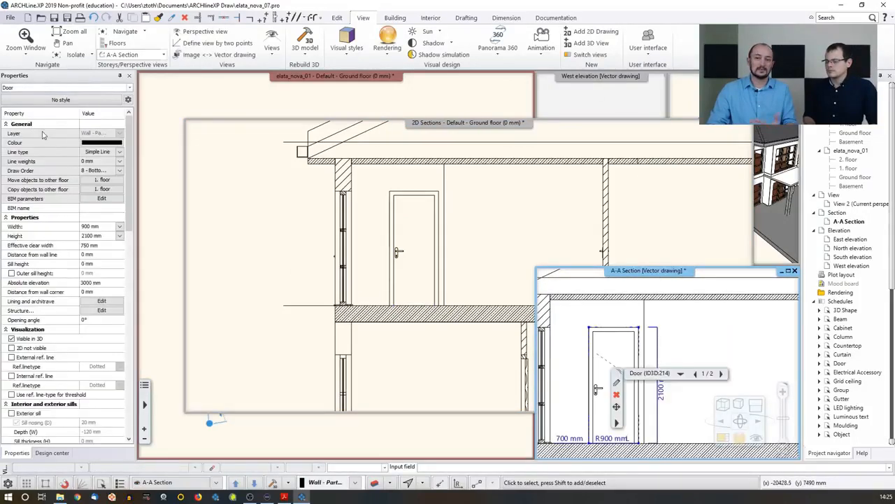
{"action": "left_click", "coordinate": [315, 203]}
{"action": "scroll", "coordinate": [417, 400], "scroll_direction": "down", "scroll_amount": 3}
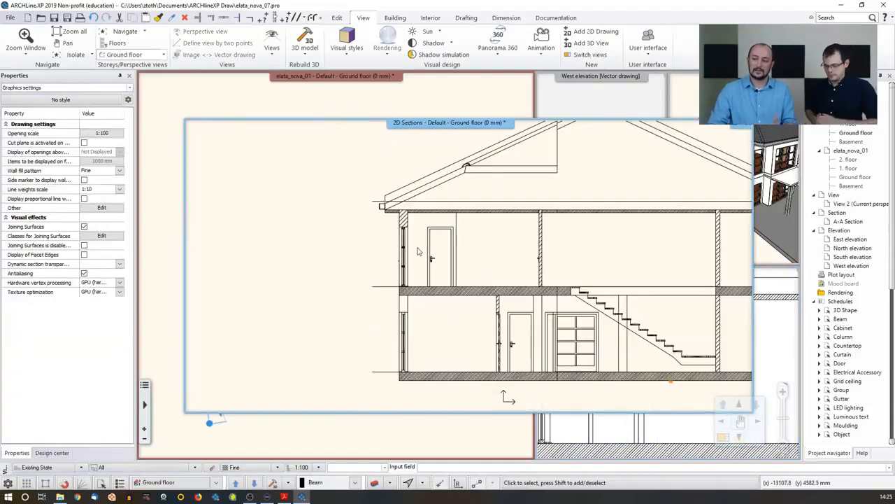
{"action": "scroll", "coordinate": [389, 266], "scroll_direction": "down", "scroll_amount": 2}
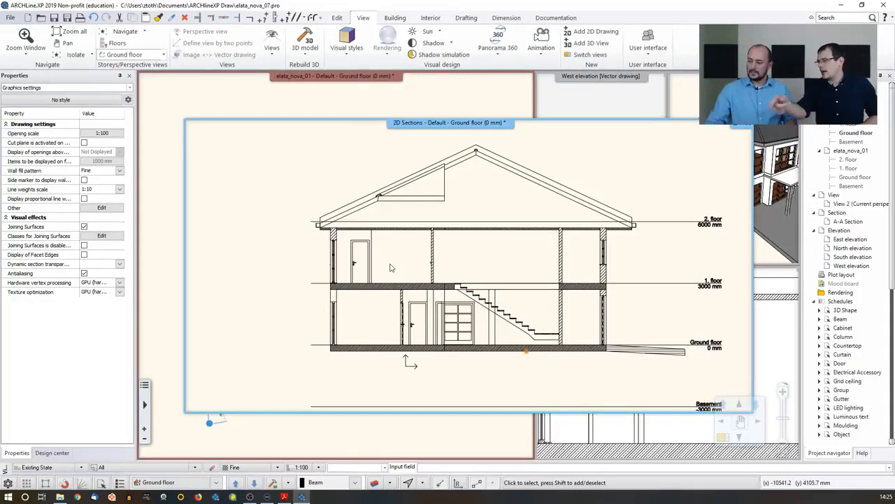
- Delete the Basement level line together with its name and height text from the pasted section
{"action": "scroll", "coordinate": [455, 275], "scroll_direction": "down", "scroll_amount": 2}
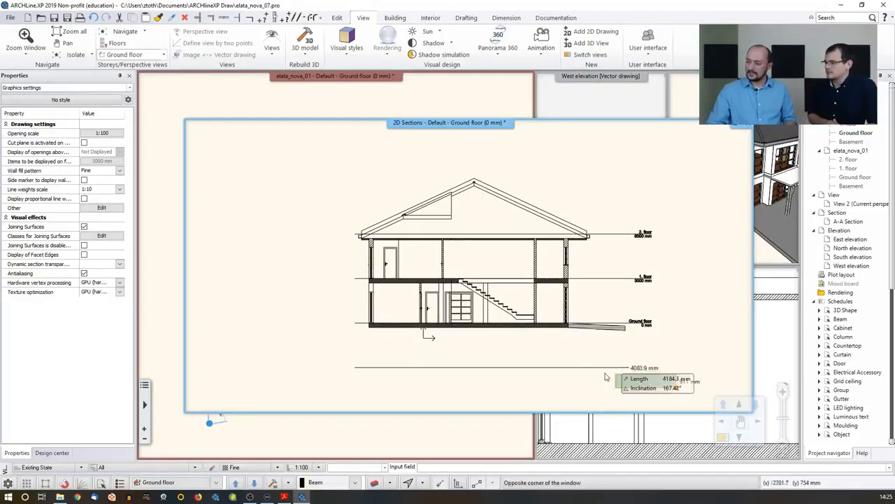
{"action": "left_click_drag", "start_coordinate": [672, 390], "coordinate": [306, 358]}
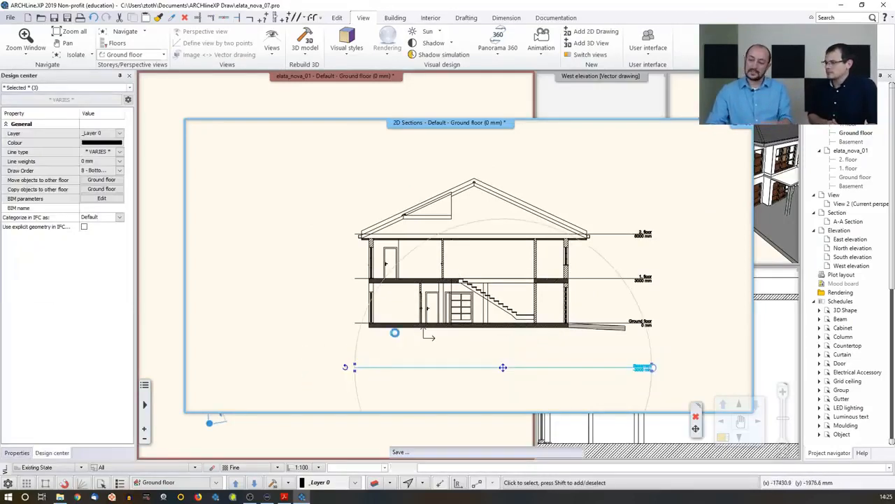
{"action": "key", "text": "Escape"}
{"action": "scroll", "coordinate": [560, 234], "scroll_direction": "up", "scroll_amount": 3}
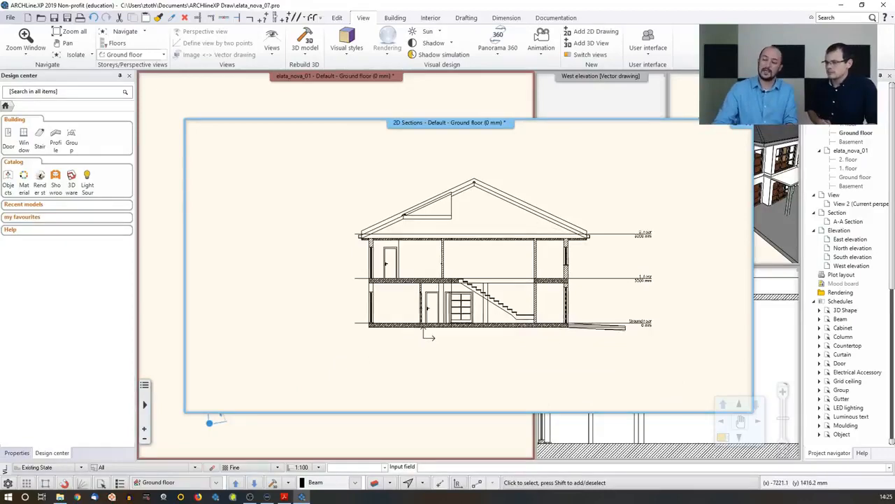
{"action": "scroll", "coordinate": [365, 264], "scroll_direction": "down", "scroll_amount": 1}
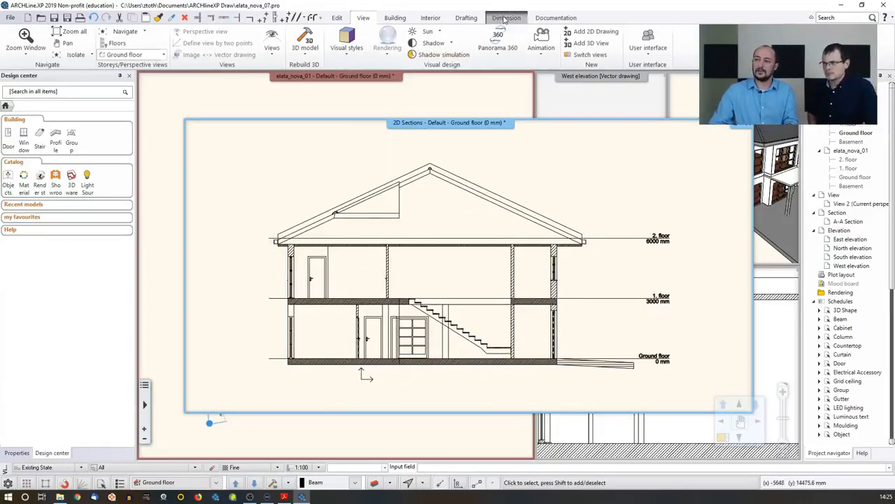
- Start Elevation on section with its zero origin on top of the ground slab, and place the first elevation mark outside the slab's window-side end
{"action": "left_click", "coordinate": [498, 20]}
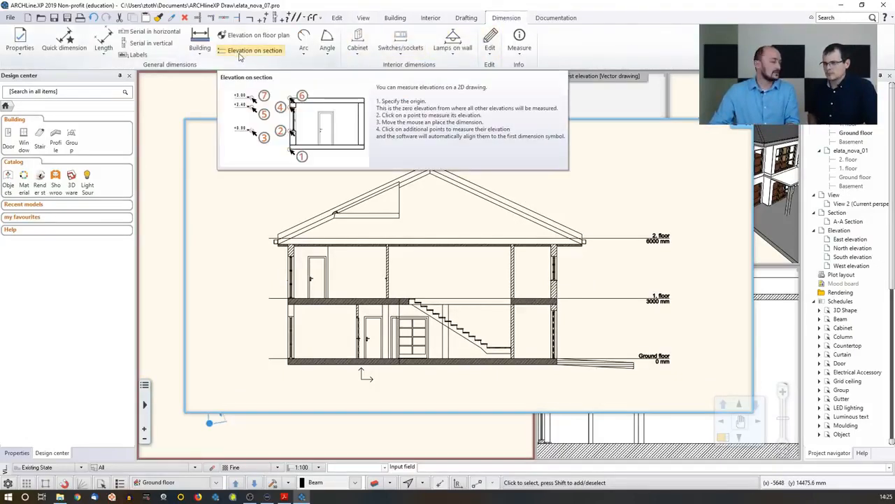
{"action": "left_click", "coordinate": [239, 57]}
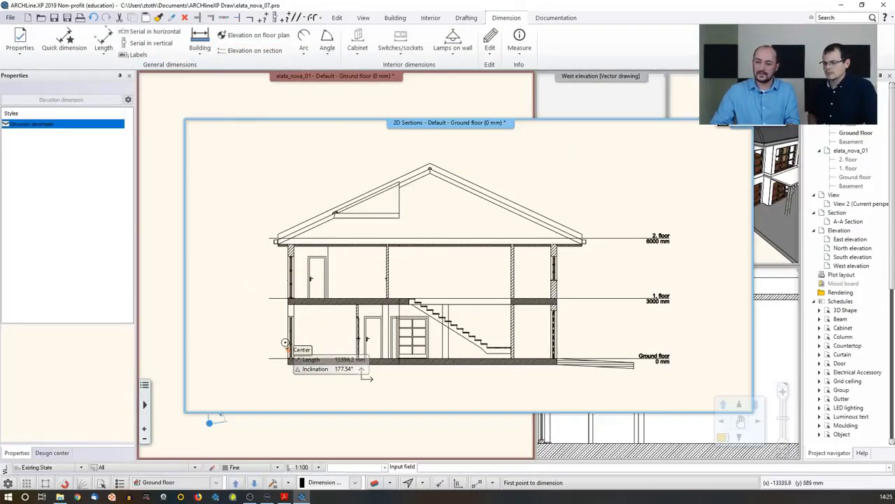
{"action": "scroll", "coordinate": [313, 334], "scroll_direction": "up", "scroll_amount": 2}
{"action": "scroll", "coordinate": [313, 334], "scroll_direction": "up", "scroll_amount": 1}
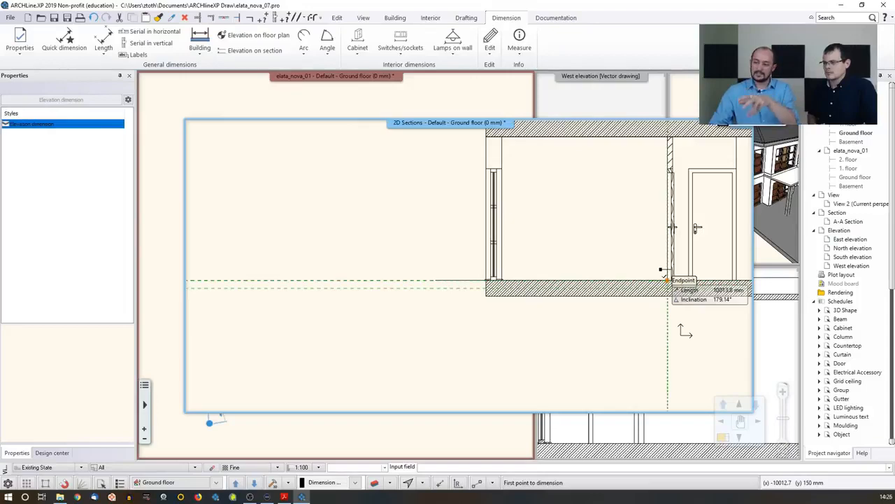
{"action": "left_click", "coordinate": [666, 279]}
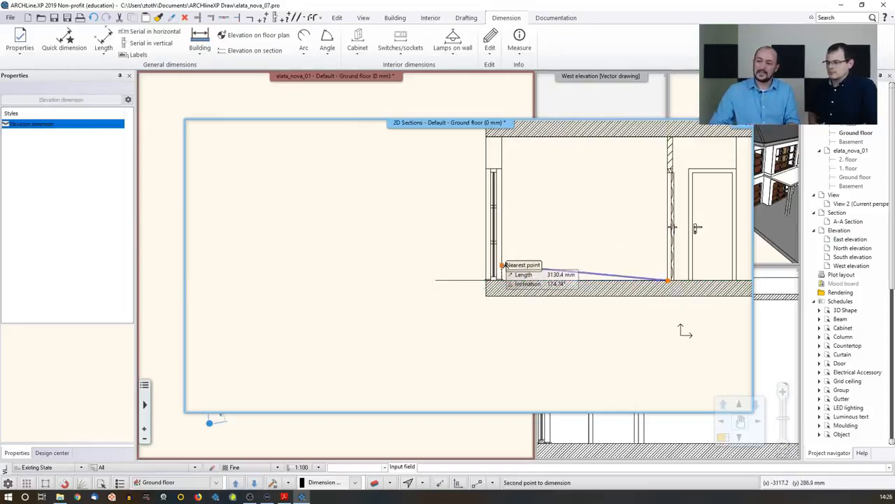
{"action": "scroll", "coordinate": [506, 266], "scroll_direction": "up", "scroll_amount": 4}
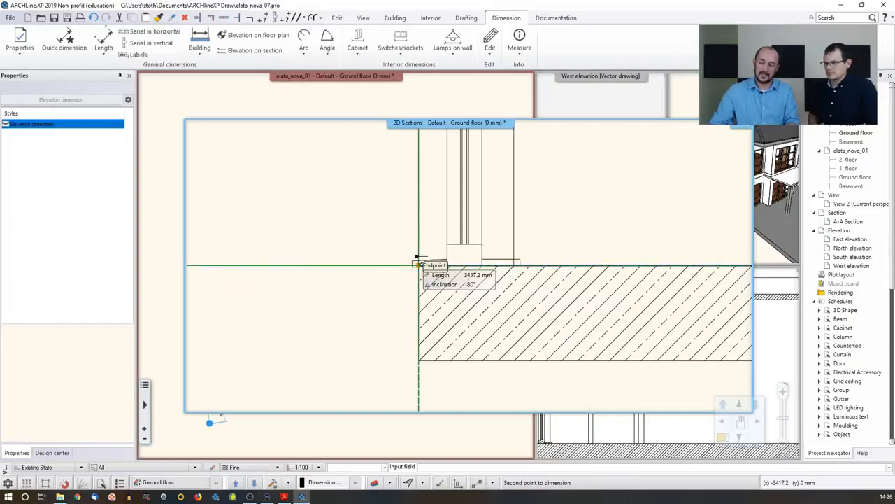
{"action": "left_click", "coordinate": [417, 265]}
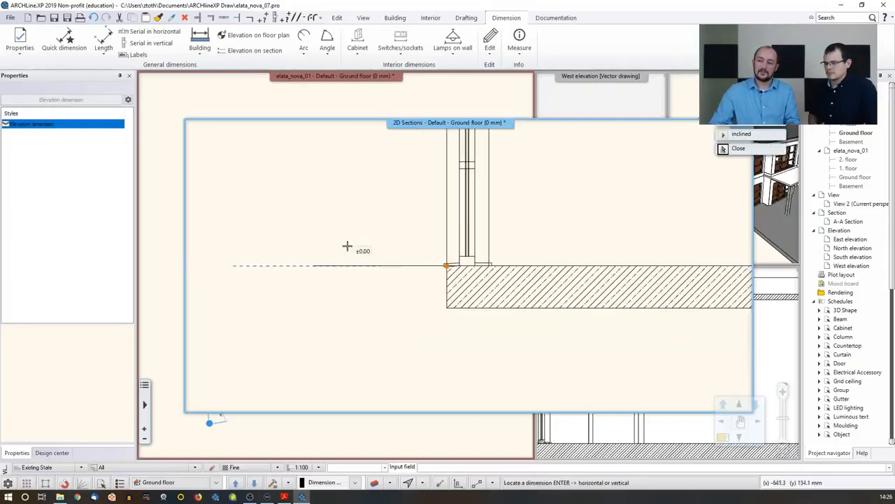
{"action": "left_click", "coordinate": [312, 256]}
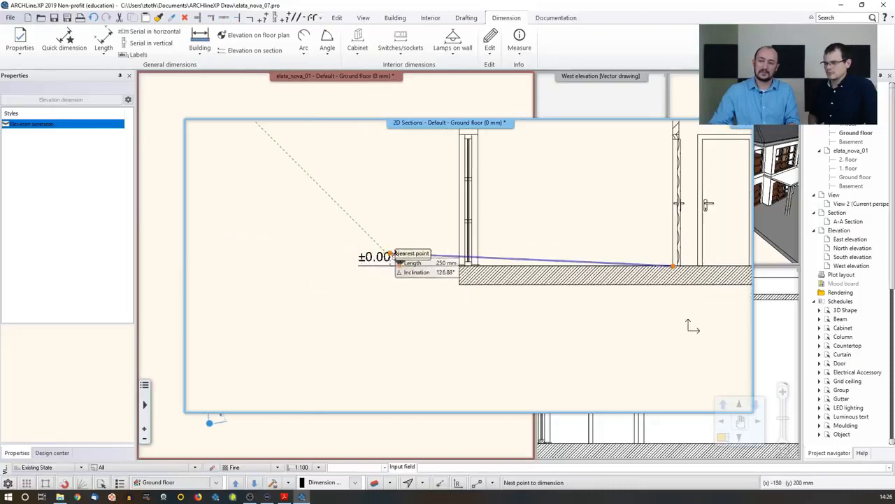
- Add aligned elevation marks for the ground-floor window head, the first-floor slab's underside and top, the upper window head and the ceiling slab's underside
{"action": "middle_click_drag", "start_coordinate": [426, 218], "coordinate": [395, 296]}
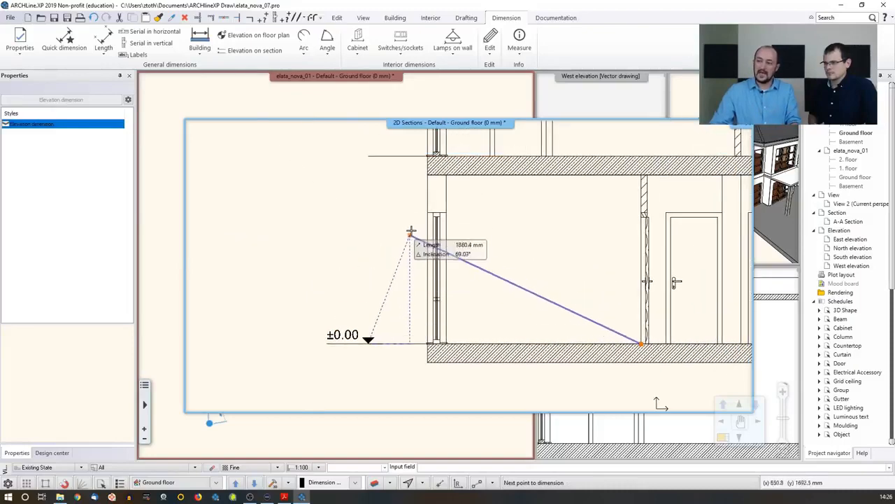
{"action": "left_click", "coordinate": [424, 208]}
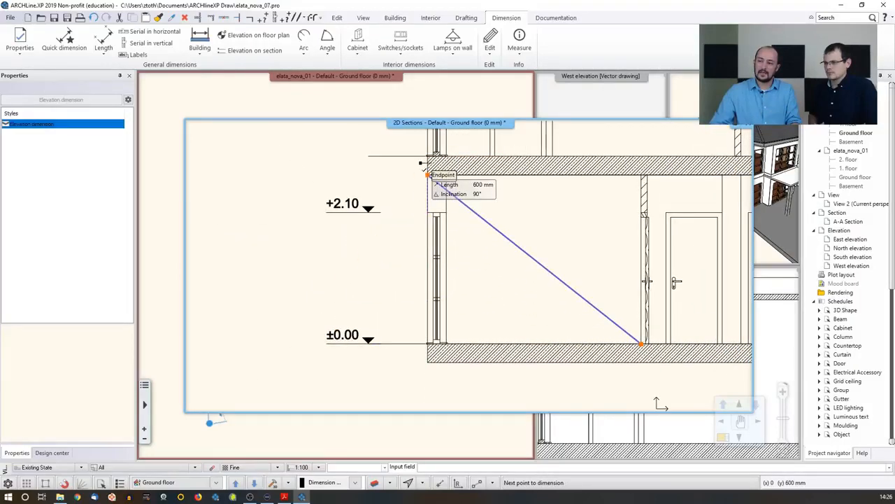
{"action": "left_click", "coordinate": [426, 173]}
{"action": "middle_click_drag", "start_coordinate": [425, 173], "coordinate": [363, 388]}
{"action": "left_click", "coordinate": [422, 245]}
{"action": "left_click", "coordinate": [400, 222]}
{"action": "left_click", "coordinate": [369, 191]}
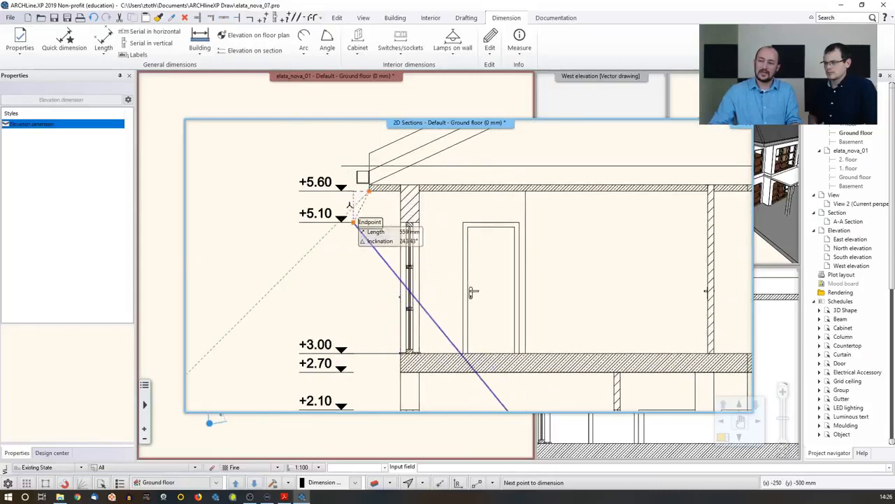
- Add elevation marks for the top of the gutter and the roof ridge, and finish the elevation dimensioning
{"action": "left_click", "coordinate": [357, 171]}
{"action": "scroll", "coordinate": [358, 262], "scroll_direction": "down", "scroll_amount": 3}
{"action": "middle_click_drag", "start_coordinate": [357, 262], "coordinate": [257, 371]}
{"action": "left_click", "coordinate": [596, 170]}
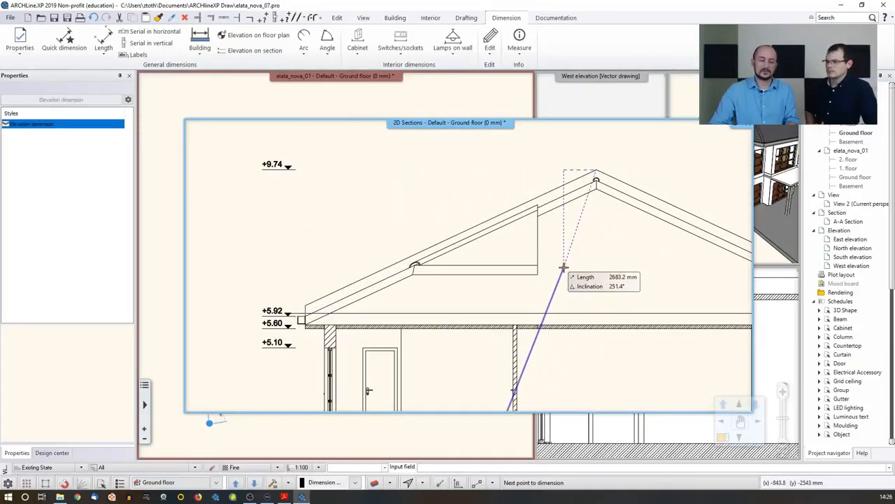
{"action": "scroll", "coordinate": [559, 265], "scroll_direction": "down", "scroll_amount": 3}
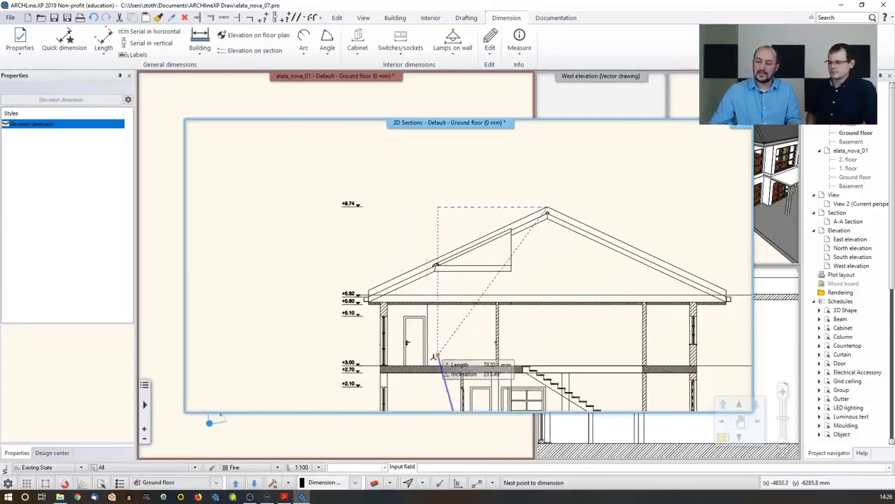
{"action": "key", "text": "Escape"}
{"action": "key", "text": "Escape"}
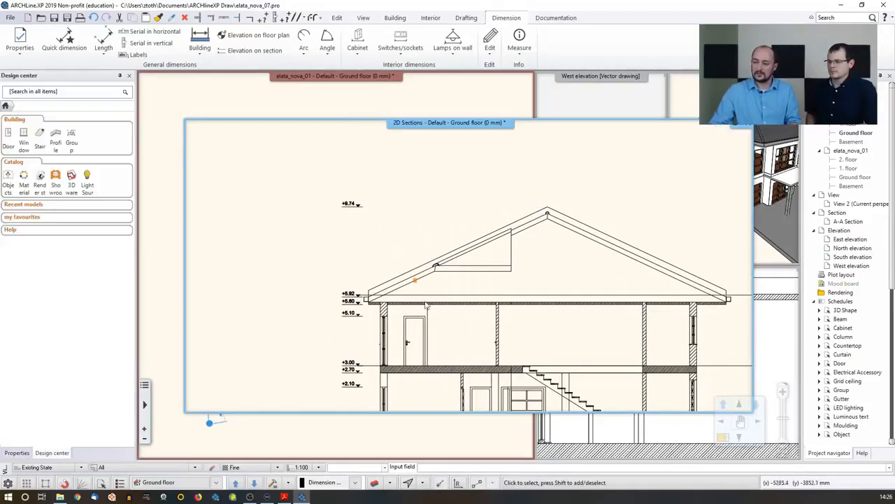
- Start a horizontal serial dimension in the Normal length dimension style below the ground slab, dimensioning the thickness of the exterior wall with the window
{"action": "scroll", "coordinate": [411, 280], "scroll_direction": "down", "scroll_amount": 2}
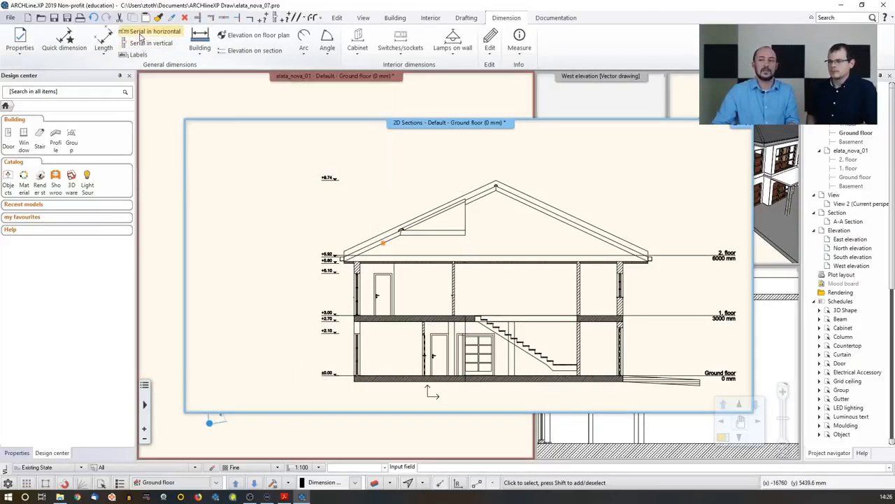
{"action": "left_click", "coordinate": [144, 31]}
{"action": "middle_click_drag", "start_coordinate": [378, 340], "coordinate": [370, 286]}
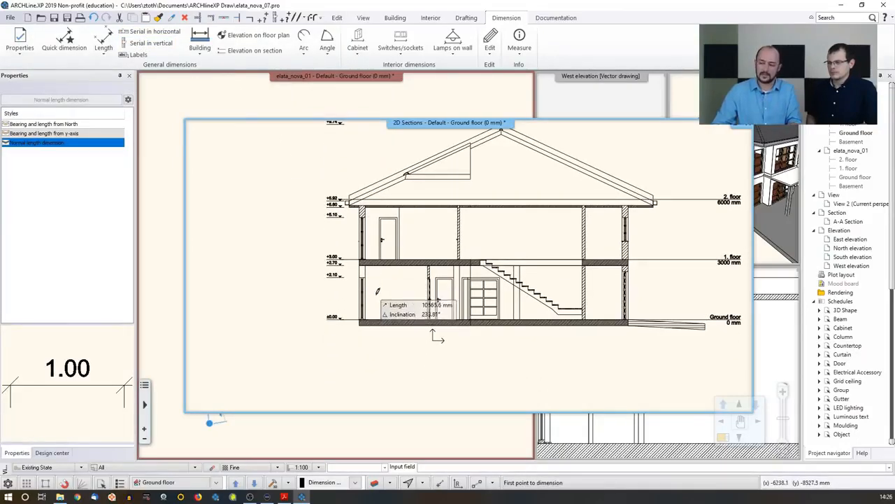
{"action": "scroll", "coordinate": [381, 321], "scroll_direction": "up", "scroll_amount": 4}
{"action": "scroll", "coordinate": [445, 308], "scroll_direction": "up", "scroll_amount": 3}
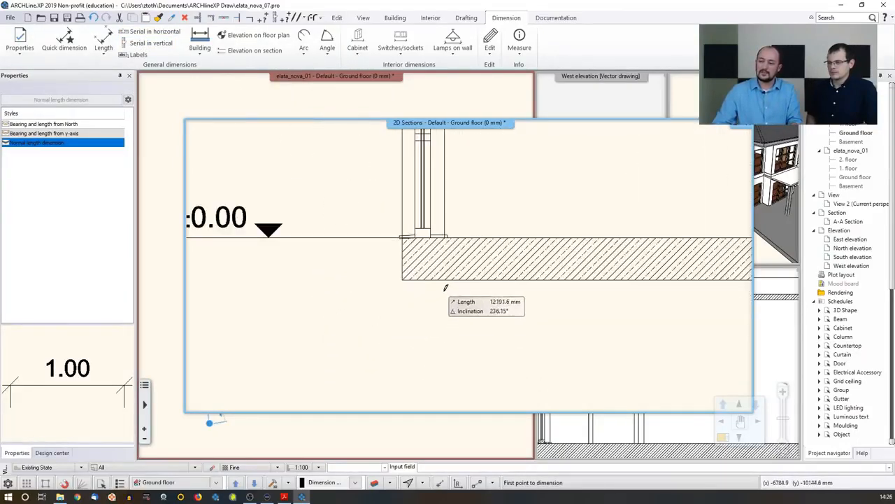
{"action": "left_click", "coordinate": [402, 237]}
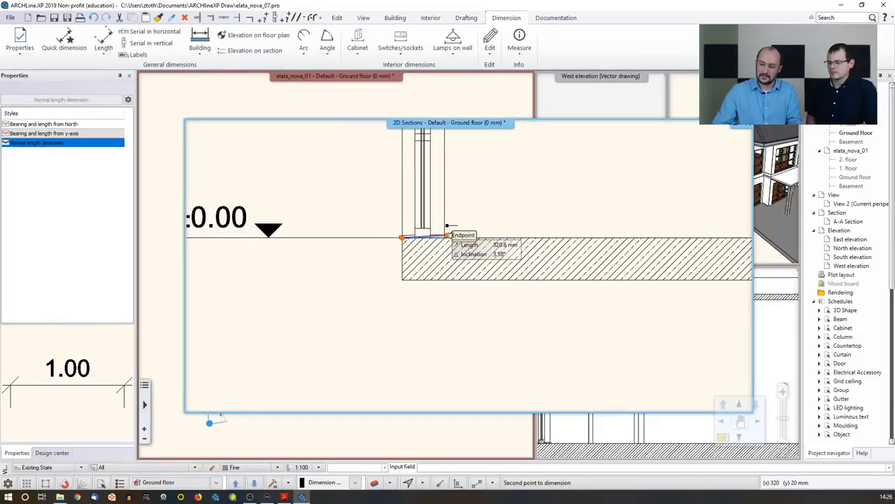
{"action": "left_click", "coordinate": [443, 236]}
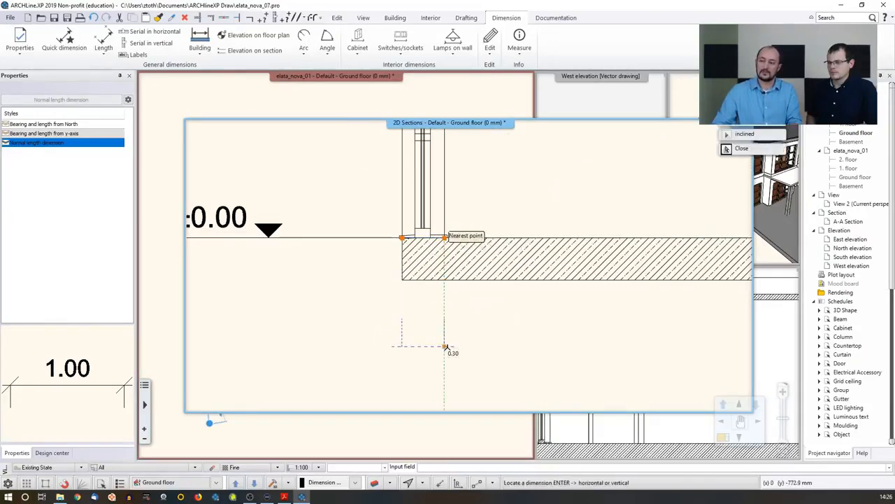
{"action": "scroll", "coordinate": [445, 350], "scroll_direction": "down", "scroll_amount": 2}
{"action": "scroll", "coordinate": [446, 349], "scroll_direction": "down", "scroll_amount": 1}
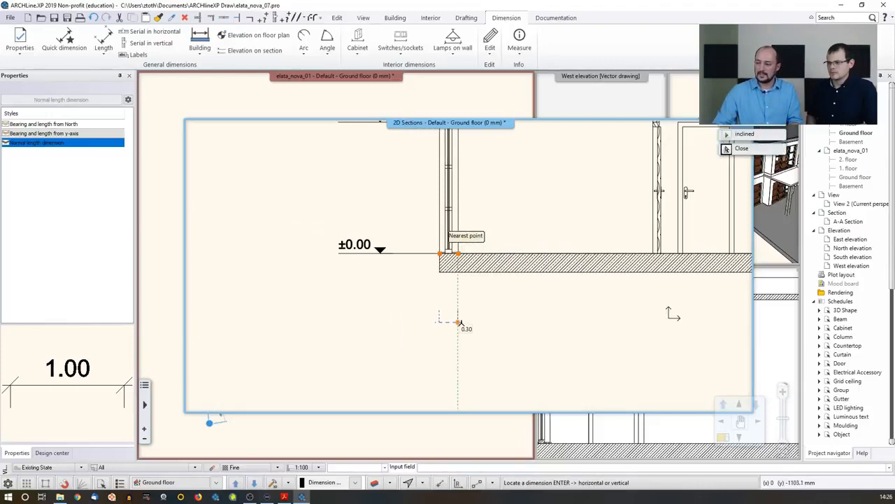
{"action": "left_click", "coordinate": [458, 322]}
{"action": "left_click", "coordinate": [440, 253]}
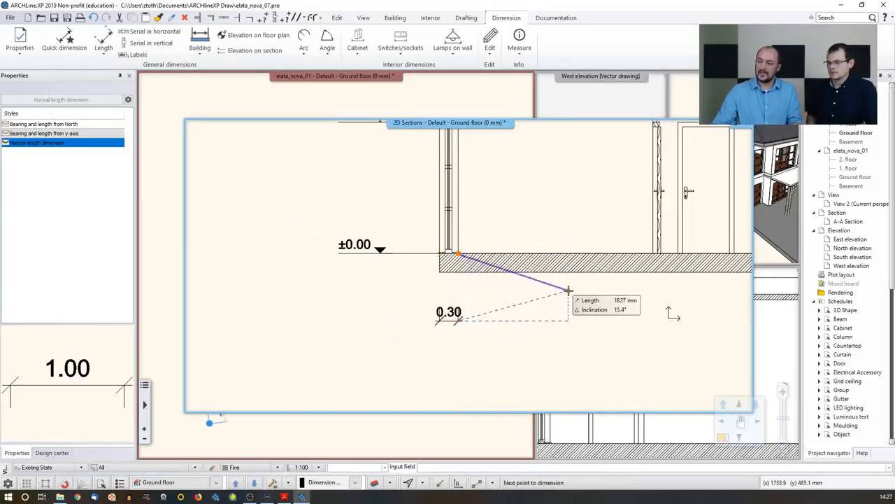
- Extend the serial dimension across the room, the interior wall and the stretch up to the first door, placing the narrow dimensions' texts apart
{"action": "scroll", "coordinate": [569, 290], "scroll_direction": "up", "scroll_amount": 2}
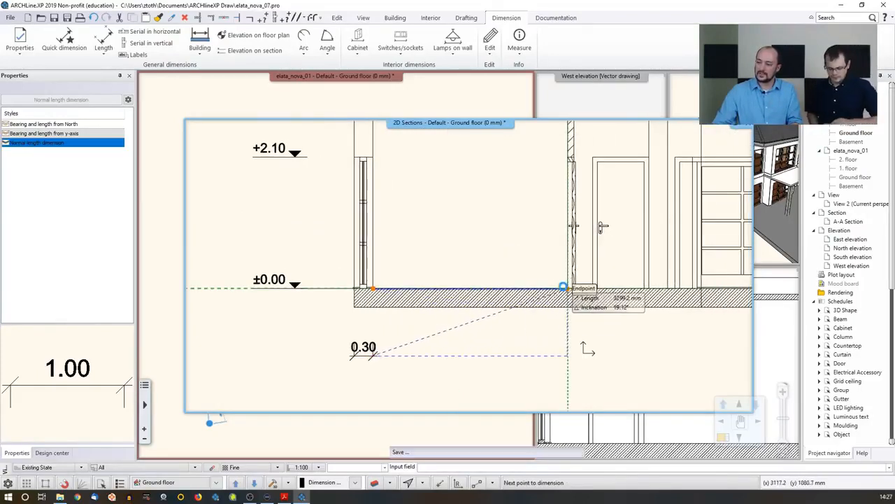
{"action": "left_click", "coordinate": [568, 288]}
{"action": "left_click", "coordinate": [582, 140]}
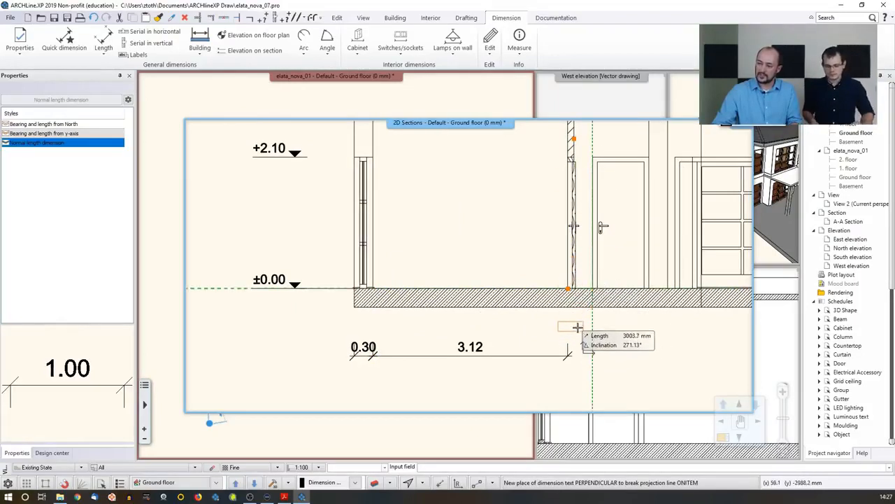
{"action": "left_click", "coordinate": [577, 333]}
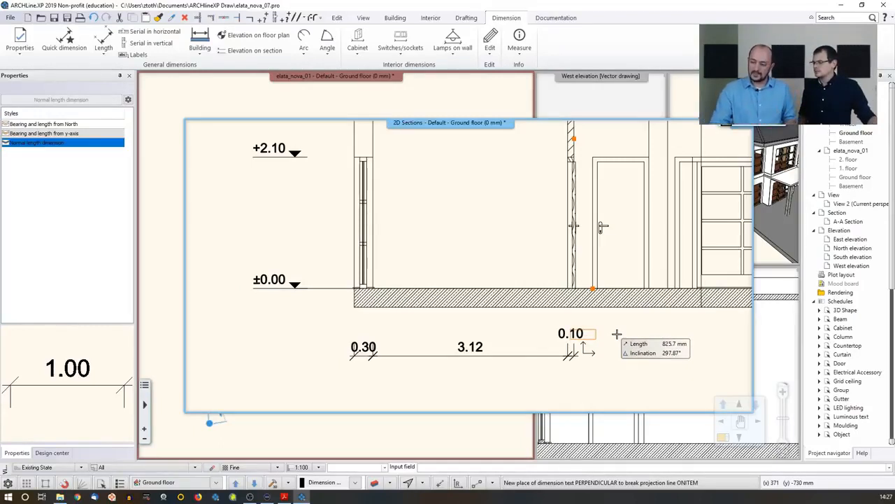
{"action": "left_click", "coordinate": [612, 345]}
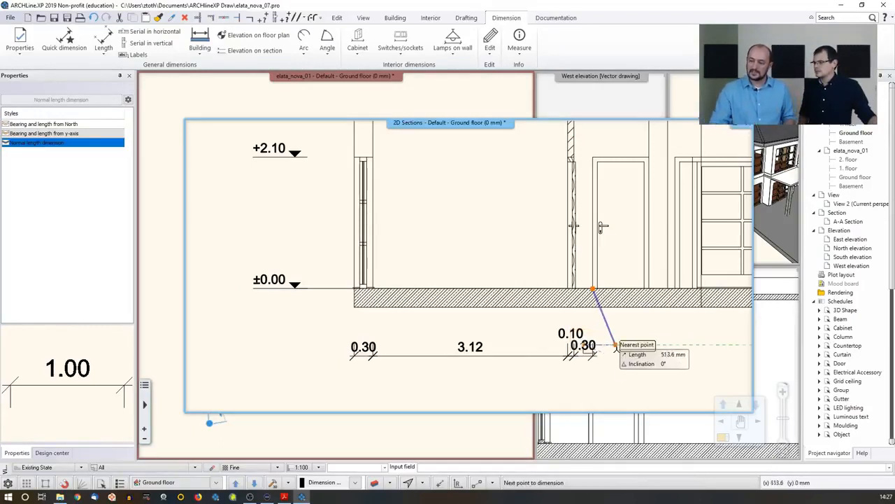
- Continue the serial dimension over the door opening, the wall section beside it with its text raised, and up to the glazed door's far edge
{"action": "left_click", "coordinate": [649, 288]}
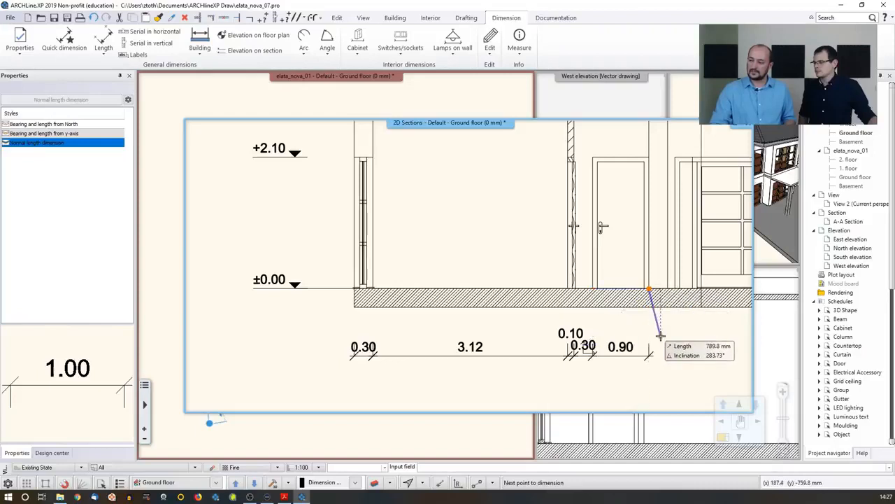
{"action": "middle_click_drag", "start_coordinate": [667, 247], "coordinate": [661, 280]}
{"action": "left_click", "coordinate": [663, 153]}
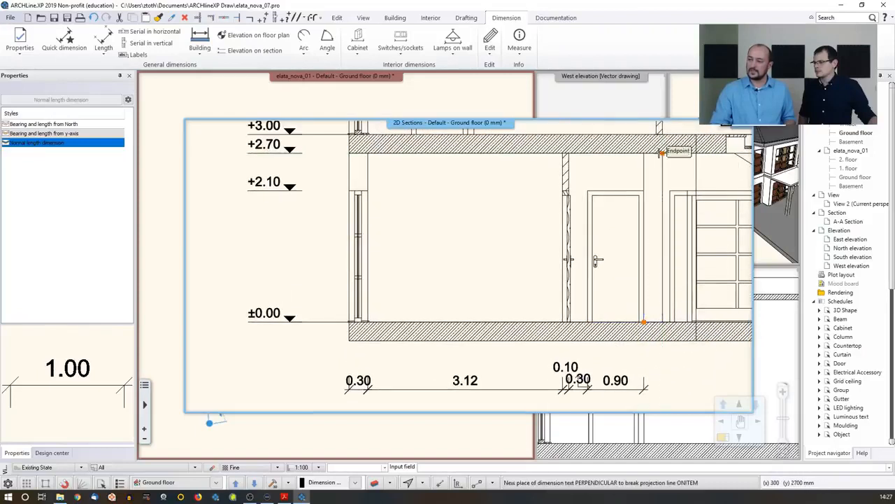
{"action": "left_click", "coordinate": [651, 362]}
{"action": "middle_click_drag", "start_coordinate": [715, 356], "coordinate": [611, 362]}
{"action": "left_click", "coordinate": [682, 197]}
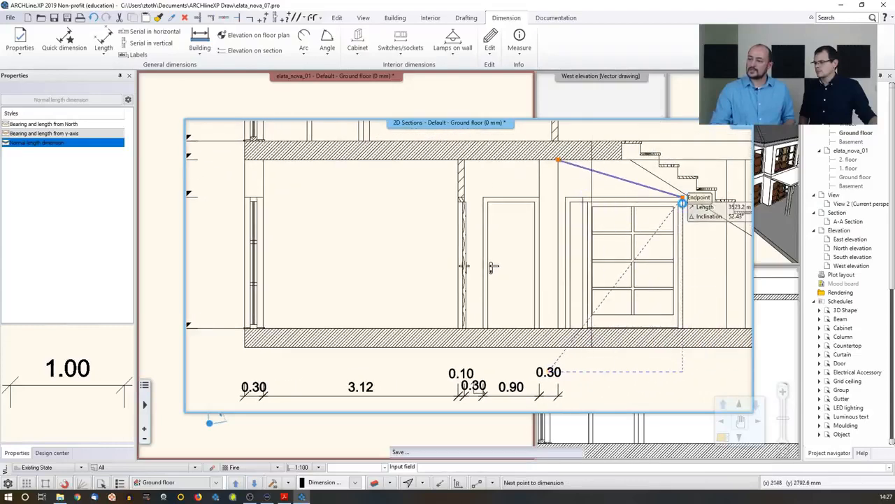
- Complete the serial dimension with the stair area, the hatched wall beyond it, the last room and the outer exterior wall
{"action": "middle_click_drag", "start_coordinate": [745, 327], "coordinate": [416, 330]}
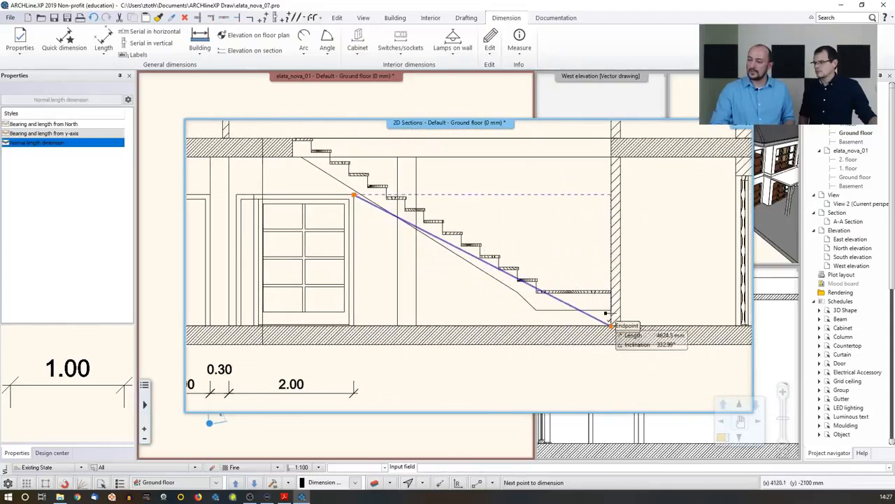
{"action": "left_click", "coordinate": [613, 326]}
{"action": "left_click", "coordinate": [621, 323]}
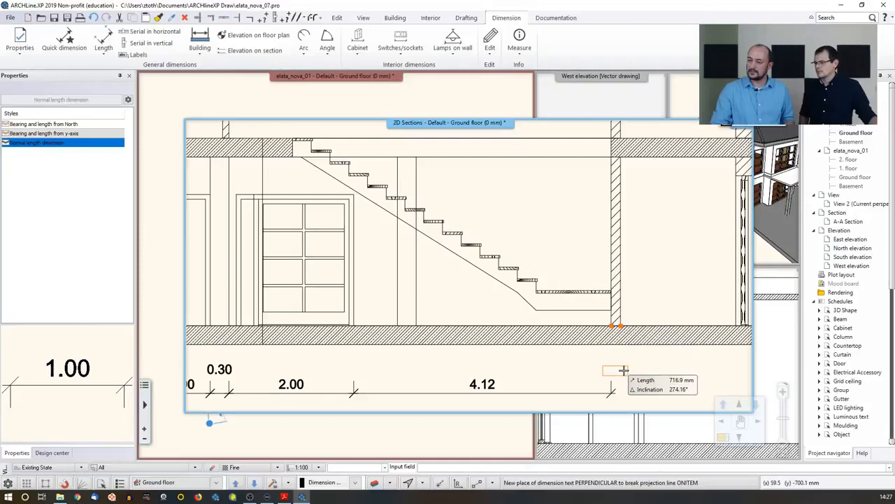
{"action": "middle_click_drag", "start_coordinate": [652, 370], "coordinate": [579, 372]}
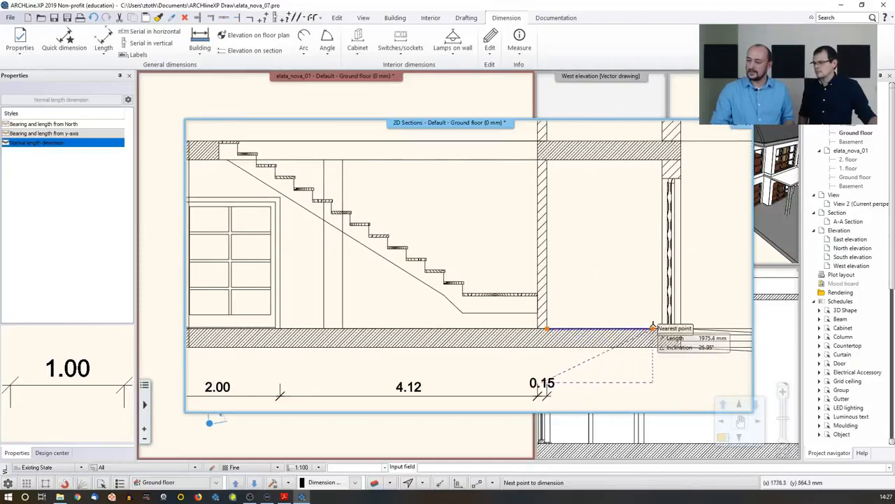
{"action": "left_click", "coordinate": [662, 328]}
{"action": "left_click", "coordinate": [681, 327]}
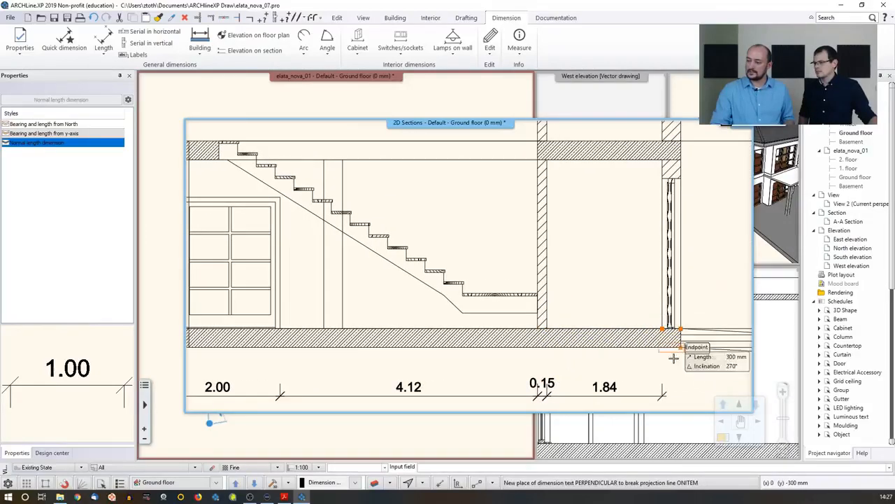
{"action": "left_click", "coordinate": [662, 383]}
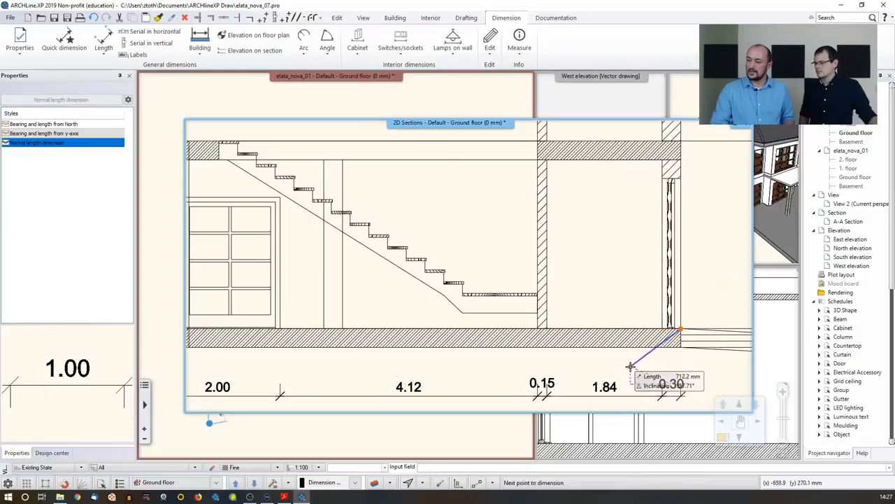
{"action": "key", "text": "Escape"}
{"action": "scroll", "coordinate": [651, 357], "scroll_direction": "down", "scroll_amount": 5}
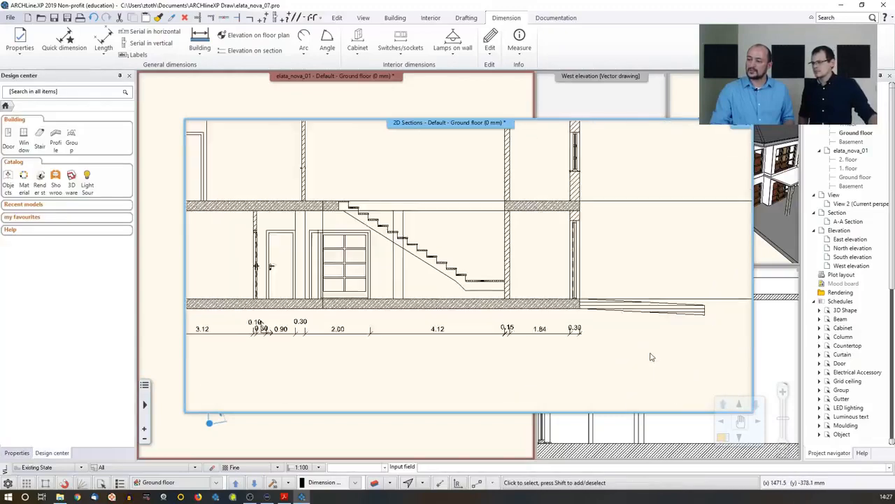
{"action": "middle_click_drag", "start_coordinate": [556, 341], "coordinate": [633, 347]}
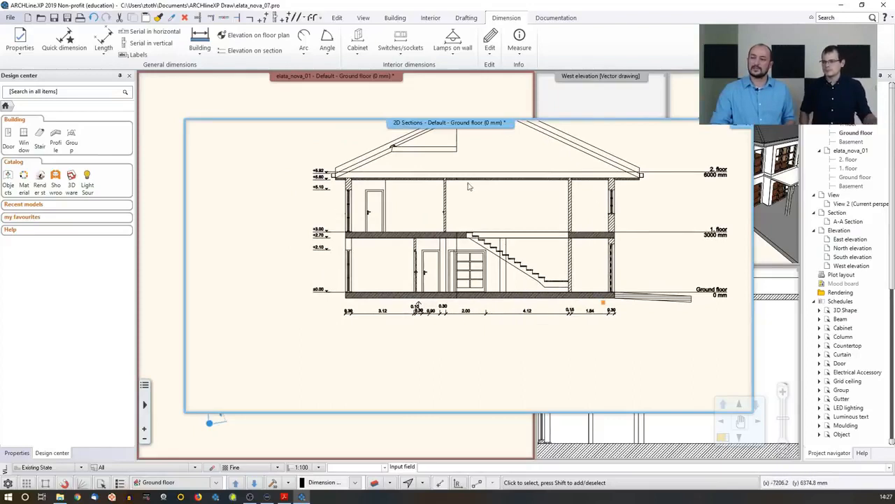
{"action": "middle_click_drag", "start_coordinate": [469, 186], "coordinate": [482, 253]}
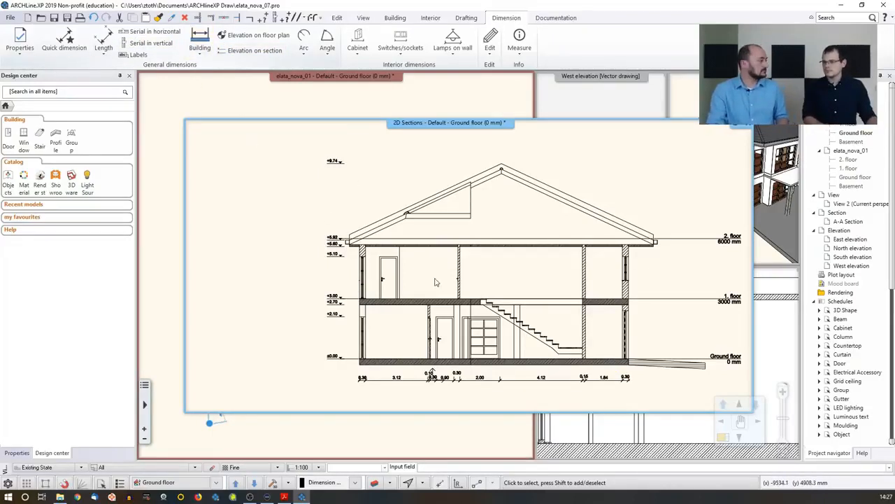
{"action": "scroll", "coordinate": [513, 318], "scroll_direction": "up", "scroll_amount": 2}
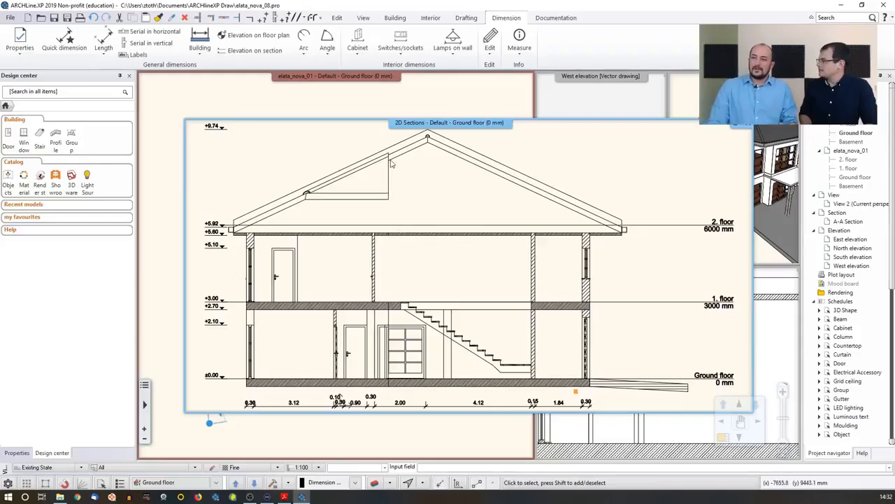
- In the ground-floor plan, start placing a schedule and choose the Door Schedule from the architectural elements with its existing parameters
{"action": "left_click", "coordinate": [335, 75]}
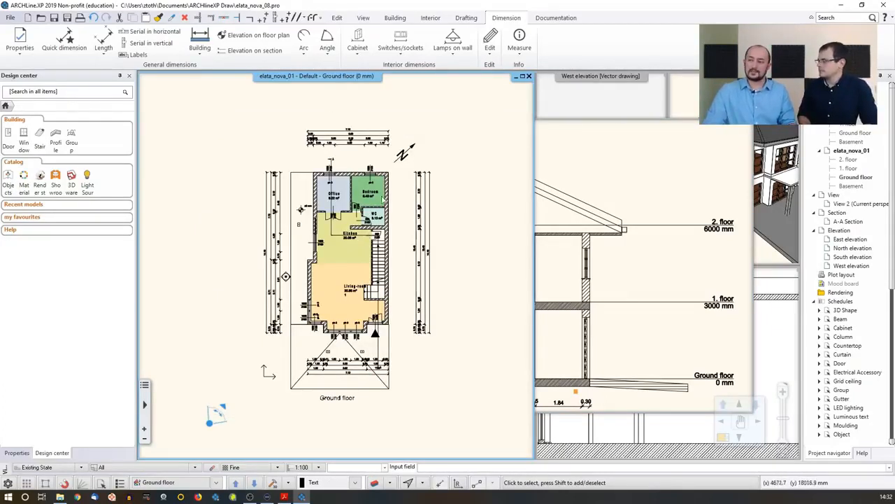
{"action": "left_click", "coordinate": [542, 21]}
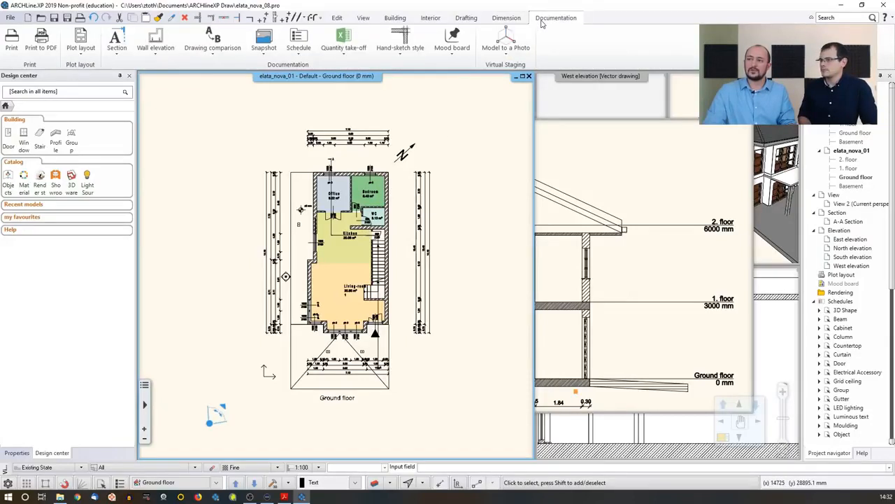
{"action": "left_click", "coordinate": [303, 55]}
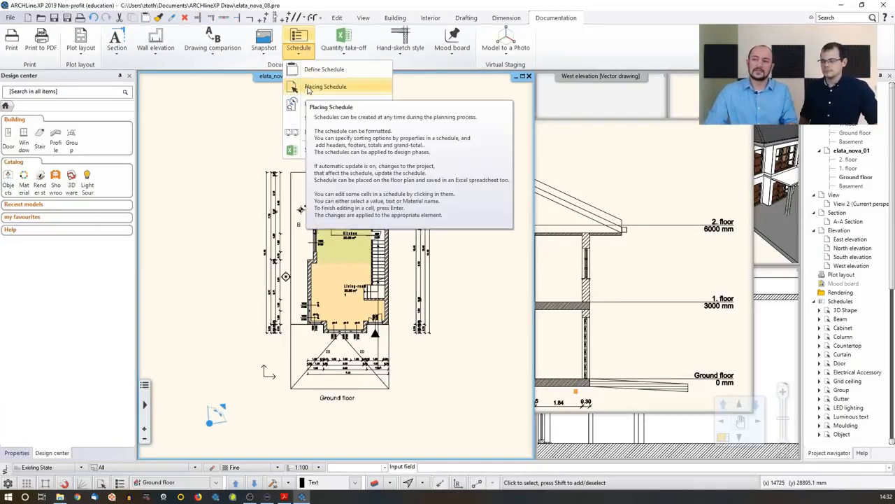
{"action": "left_click", "coordinate": [321, 87]}
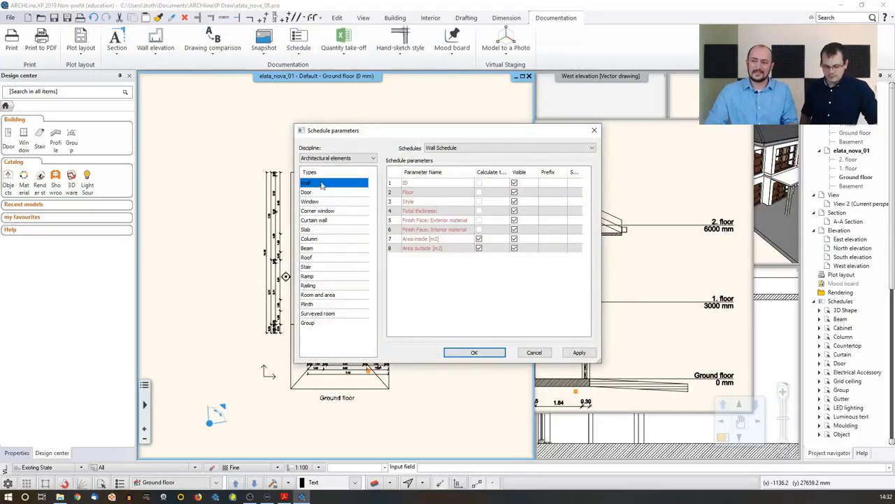
{"action": "left_click", "coordinate": [307, 192]}
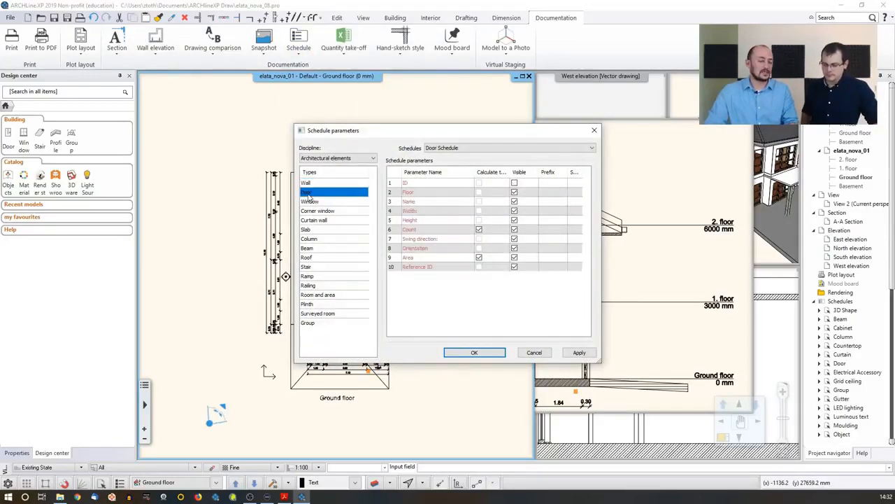
{"action": "left_click_drag", "start_coordinate": [335, 134], "coordinate": [396, 126]}
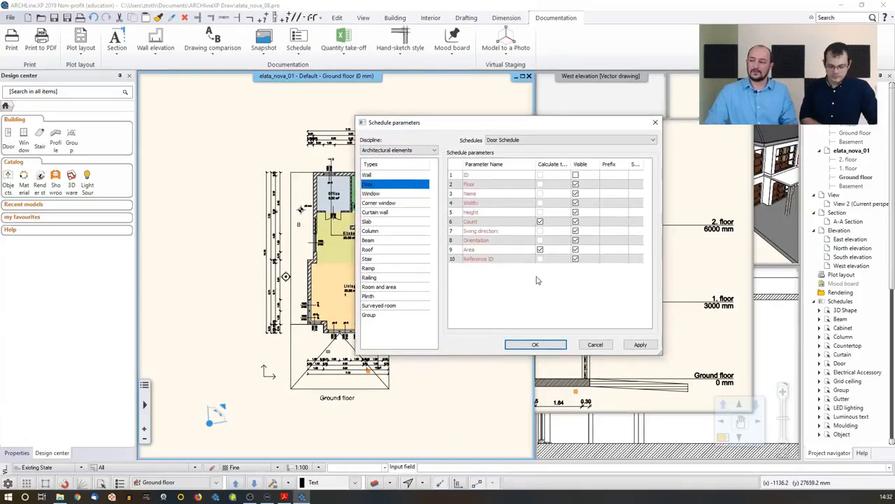
{"action": "left_click", "coordinate": [536, 345]}
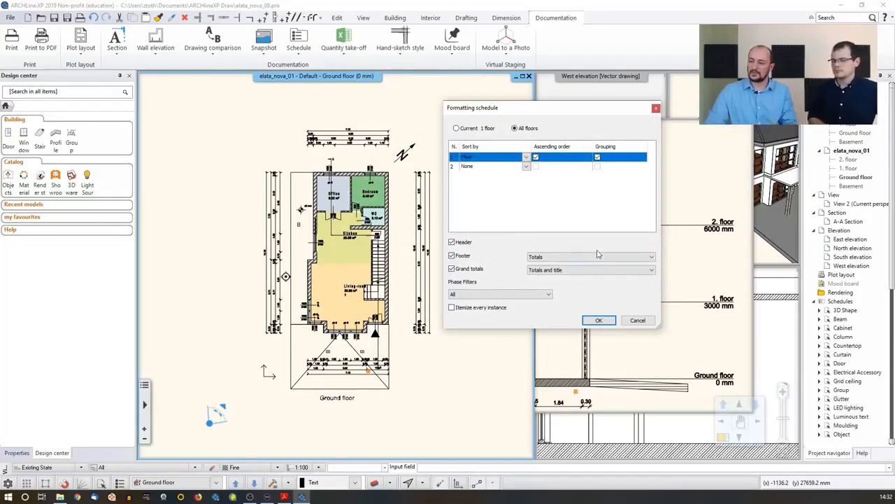
- Accept the schedule formatting for all floors, sorted and grouped by floor, and place the door schedule beside the ground-floor plan
{"action": "left_click", "coordinate": [596, 320]}
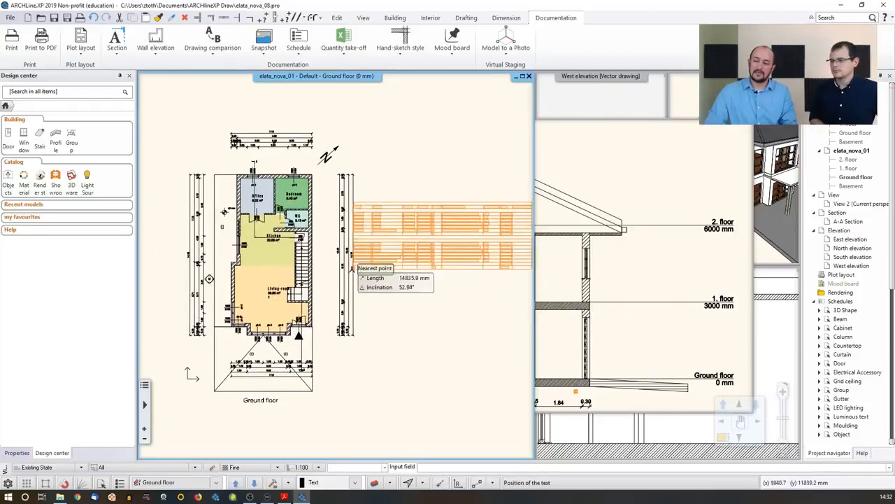
{"action": "middle_click_drag", "start_coordinate": [381, 265], "coordinate": [329, 259]}
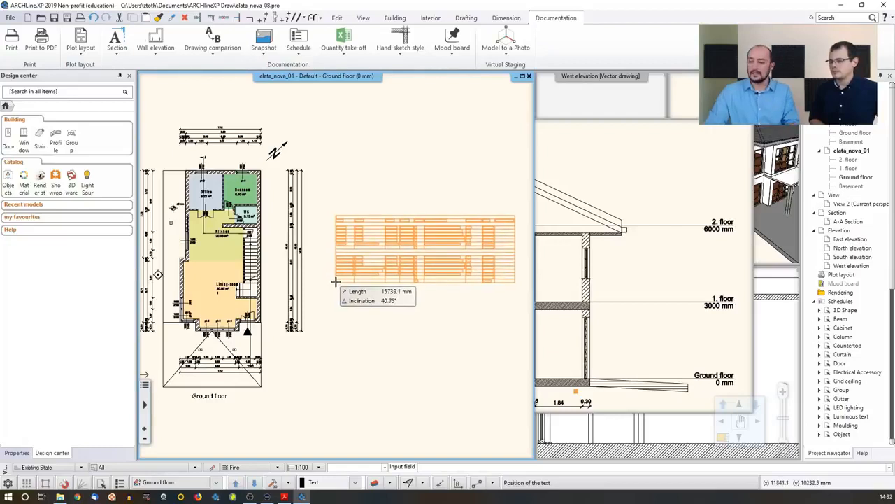
{"action": "left_click", "coordinate": [334, 283]}
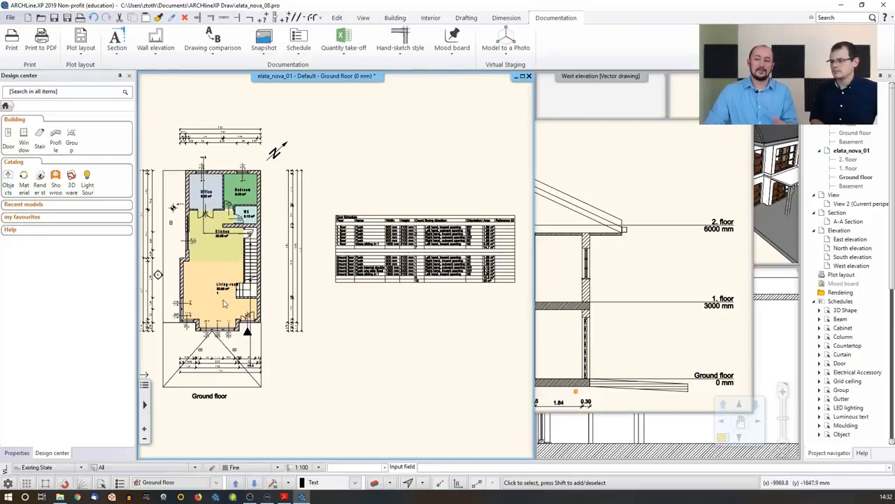
- Select the placed door schedule and examine its rows, counts and swing directions, and how its row markers relate to doors on the plan
{"action": "scroll", "coordinate": [354, 273], "scroll_direction": "up", "scroll_amount": 3}
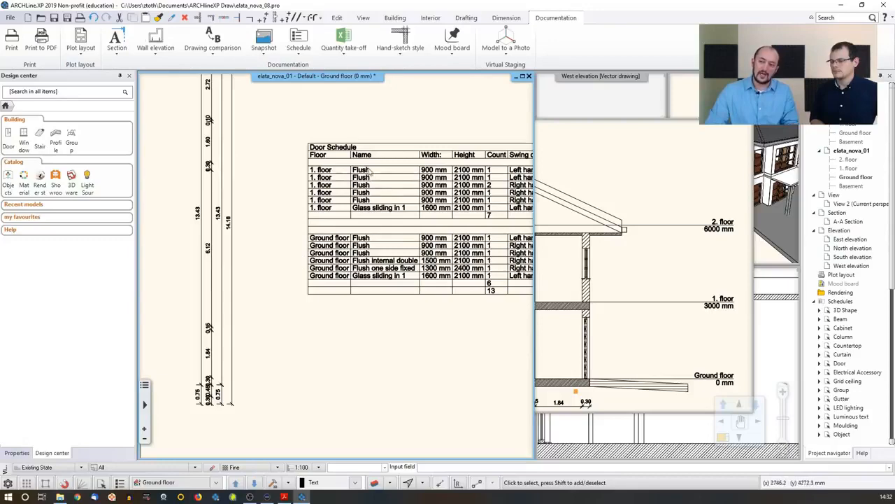
{"action": "middle_click_drag", "start_coordinate": [402, 207], "coordinate": [386, 205]}
{"action": "scroll", "coordinate": [386, 205], "scroll_direction": "down", "scroll_amount": 2}
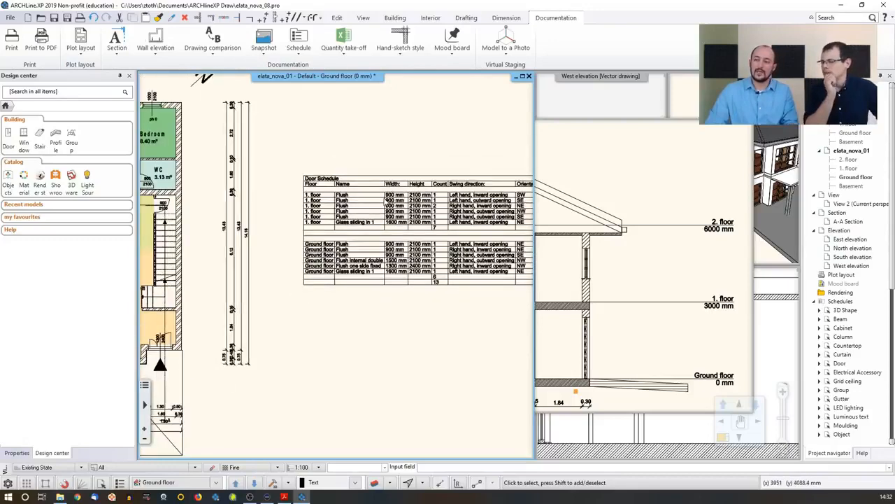
{"action": "left_click", "coordinate": [382, 185]}
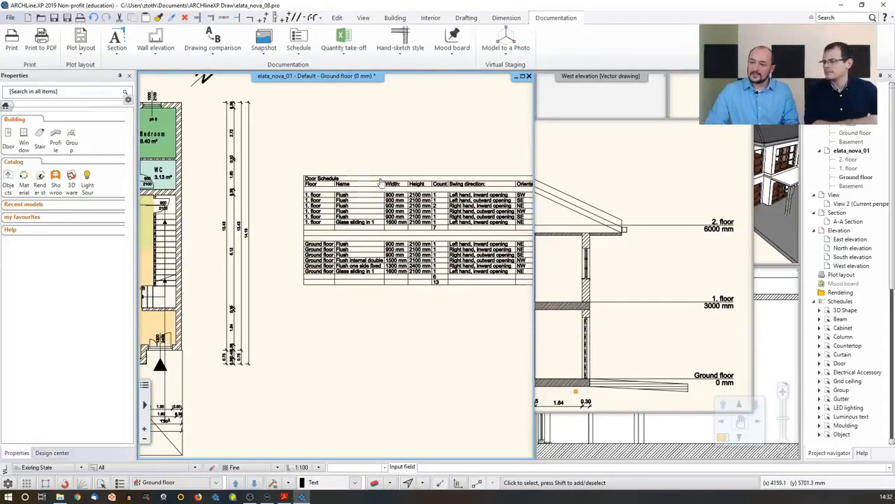
{"action": "scroll", "coordinate": [348, 226], "scroll_direction": "up", "scroll_amount": 2}
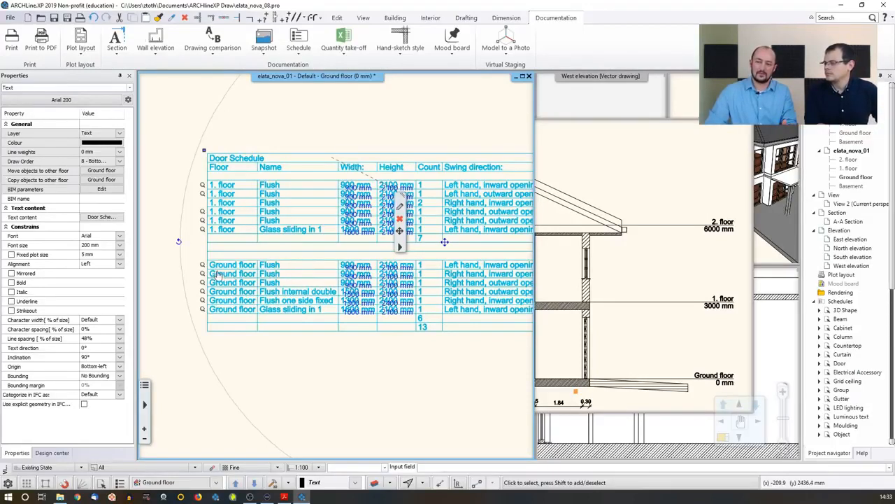
{"action": "scroll", "coordinate": [224, 257], "scroll_direction": "down", "scroll_amount": 3}
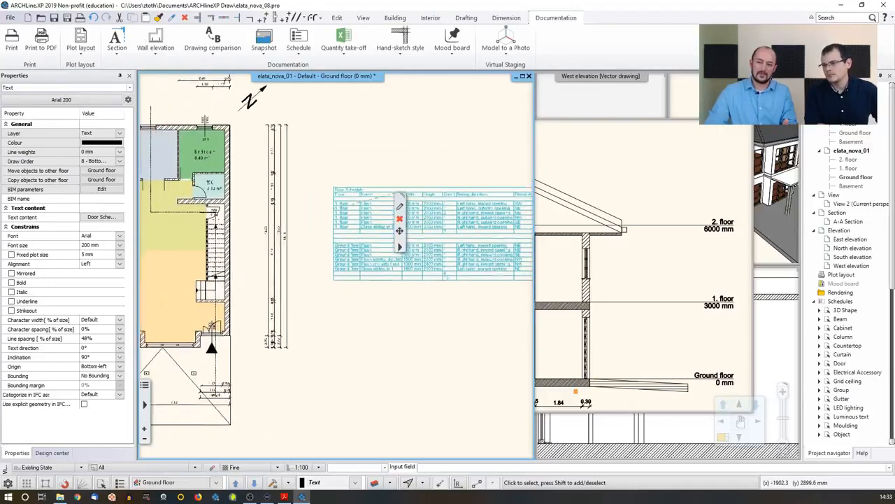
{"action": "scroll", "coordinate": [225, 225], "scroll_direction": "up", "scroll_amount": 4}
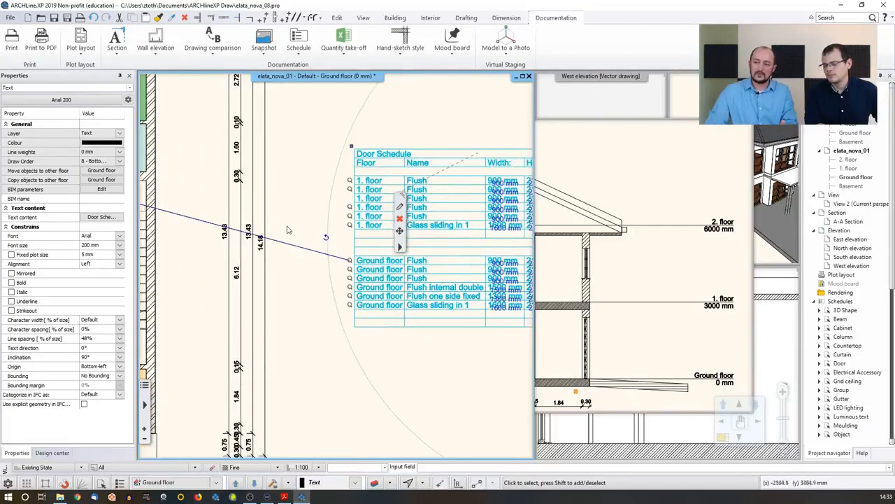
{"action": "middle_click_drag", "start_coordinate": [301, 237], "coordinate": [377, 254]}
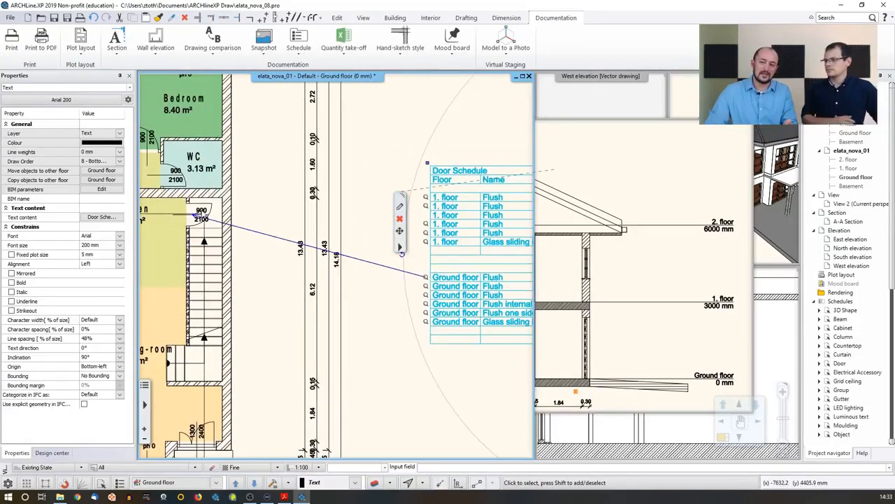
{"action": "middle_click_drag", "start_coordinate": [403, 254], "coordinate": [141, 225]}
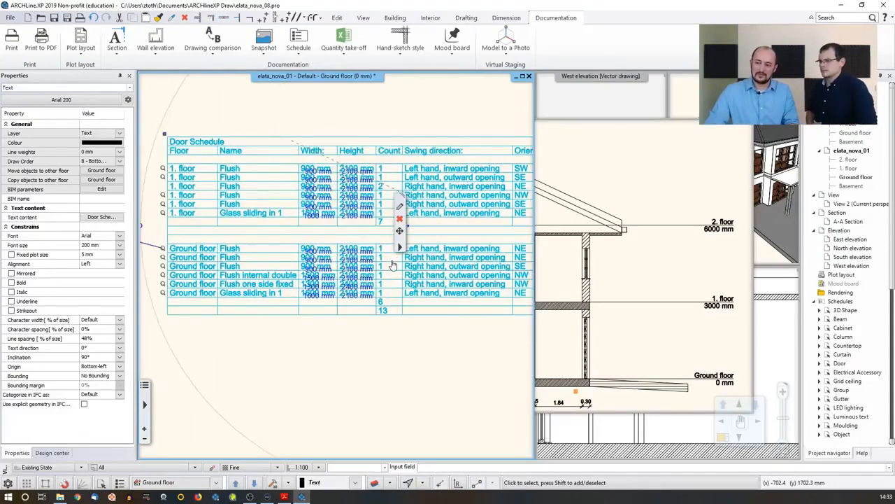
{"action": "scroll", "coordinate": [393, 264], "scroll_direction": "up", "scroll_amount": 3}
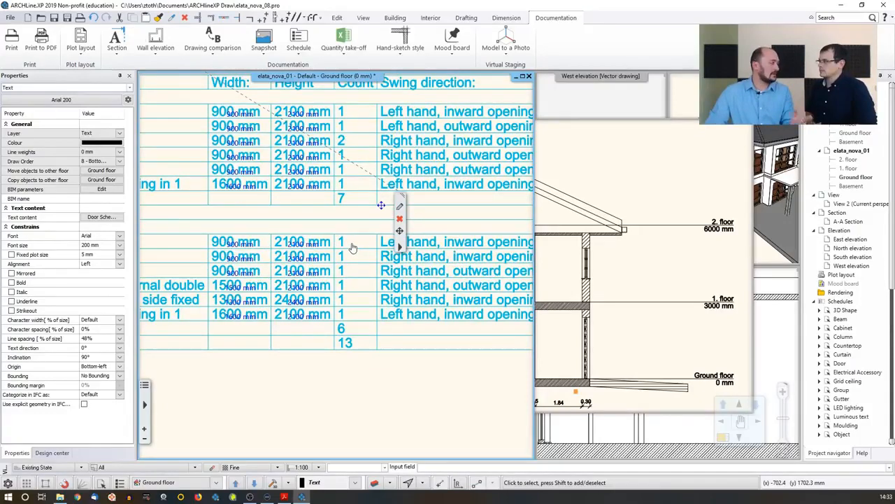
- Set the width of the first ground-floor Flush door in the door schedule to 1000 mm
{"action": "scroll", "coordinate": [329, 245], "scroll_direction": "down", "scroll_amount": 1}
{"action": "double_click", "coordinate": [261, 253]}
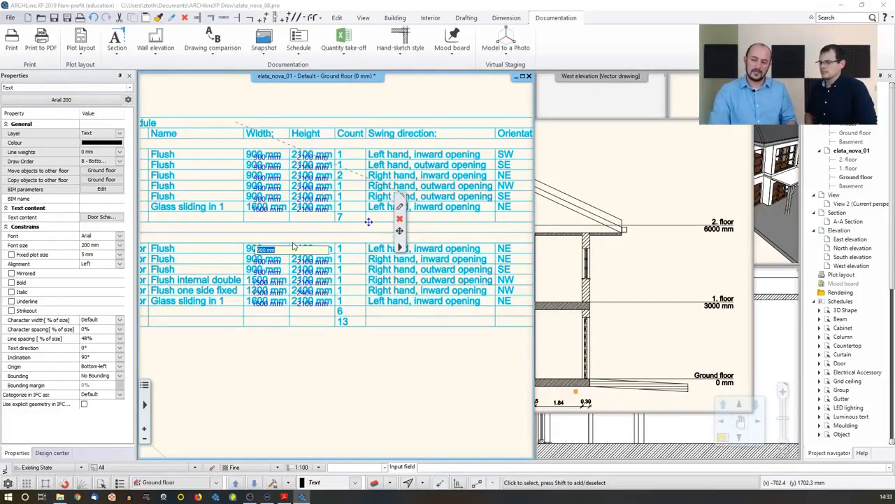
{"action": "type", "text": "1000"}
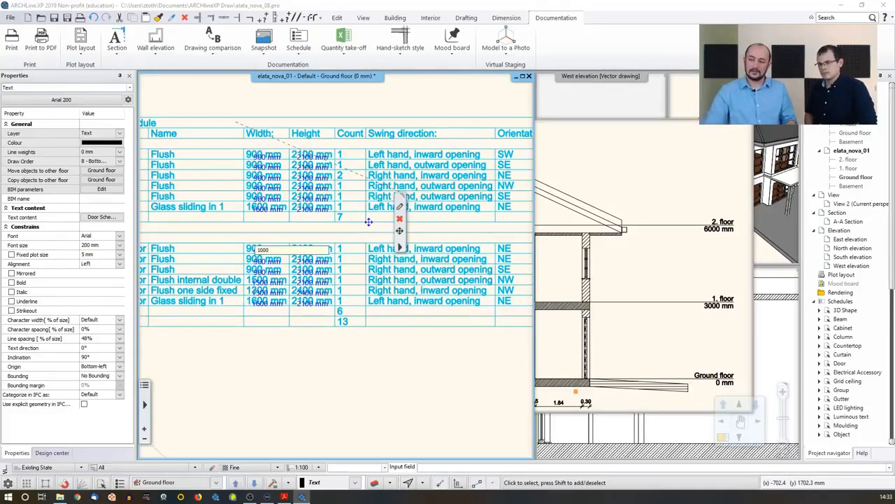
{"action": "key", "text": "Return"}
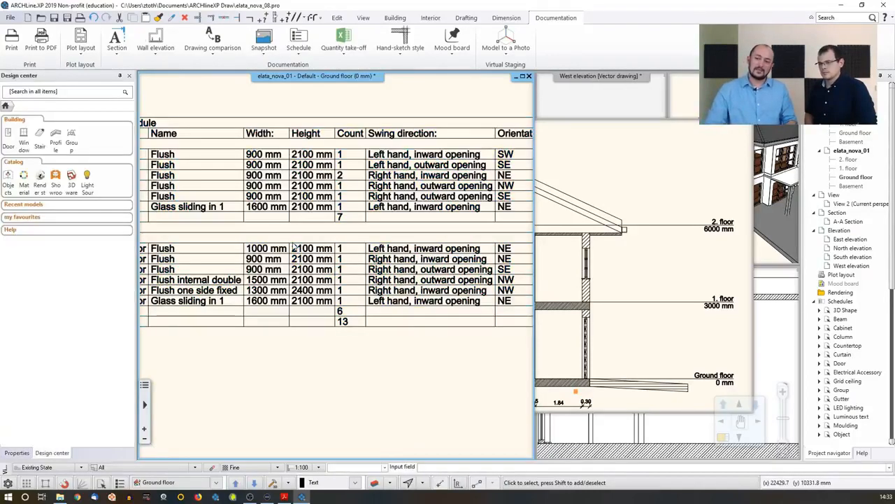
- Use the row marker of the first ground-floor Flush door to examine that door on the plan, then deselect the schedule
{"action": "middle_click_drag", "start_coordinate": [248, 262], "coordinate": [345, 265]}
{"action": "scroll", "coordinate": [345, 264], "scroll_direction": "down", "scroll_amount": 2}
{"action": "left_click", "coordinate": [346, 262]}
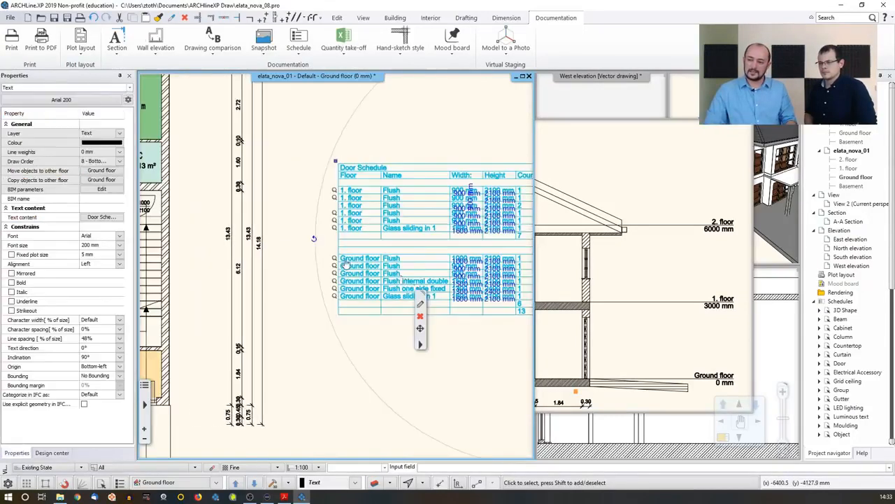
{"action": "left_click", "coordinate": [335, 260]}
{"action": "middle_click_drag", "start_coordinate": [150, 215], "coordinate": [230, 236]}
{"action": "scroll", "coordinate": [231, 236], "scroll_direction": "up", "scroll_amount": 2}
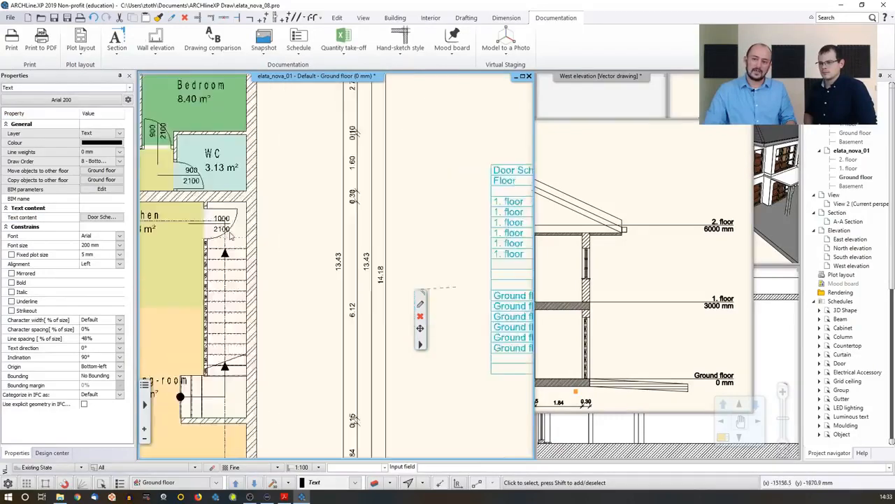
{"action": "scroll", "coordinate": [231, 235], "scroll_direction": "up", "scroll_amount": 1}
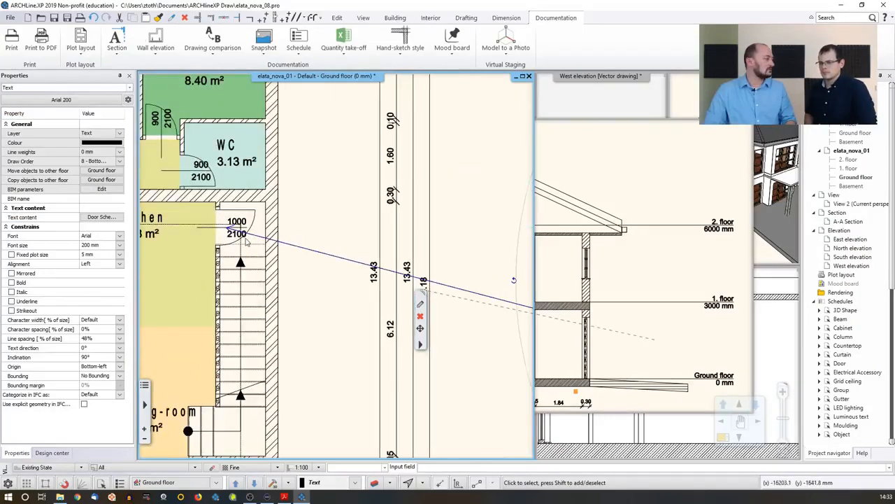
{"action": "scroll", "coordinate": [325, 252], "scroll_direction": "down", "scroll_amount": 3}
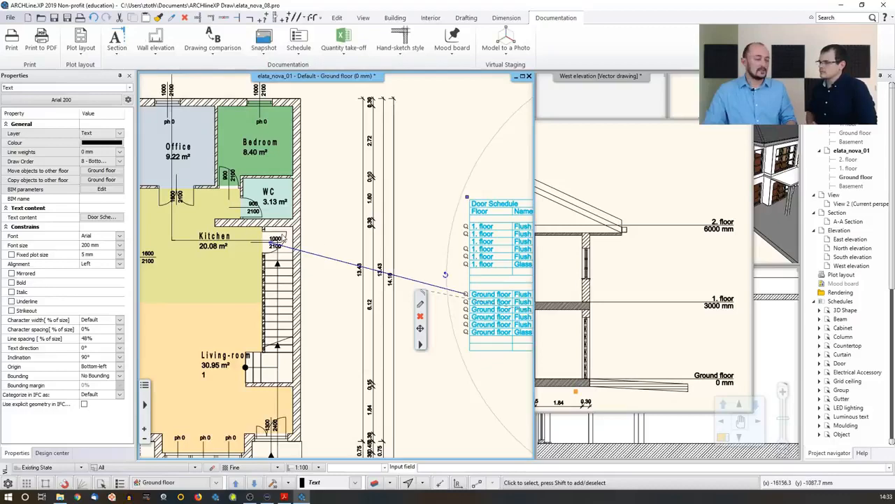
{"action": "middle_click_drag", "start_coordinate": [382, 246], "coordinate": [339, 251]}
{"action": "left_click", "coordinate": [373, 227]}
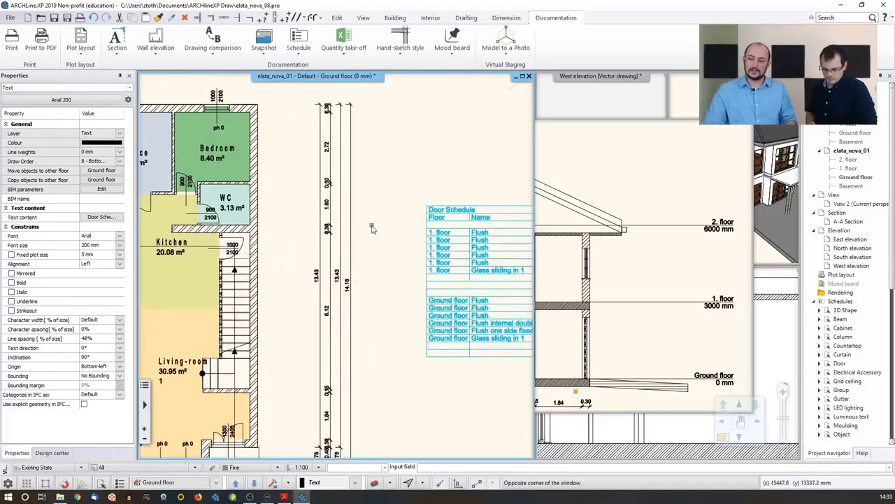
{"action": "scroll", "coordinate": [384, 245], "scroll_direction": "down", "scroll_amount": 3}
{"action": "scroll", "coordinate": [384, 245], "scroll_direction": "down", "scroll_amount": 1}
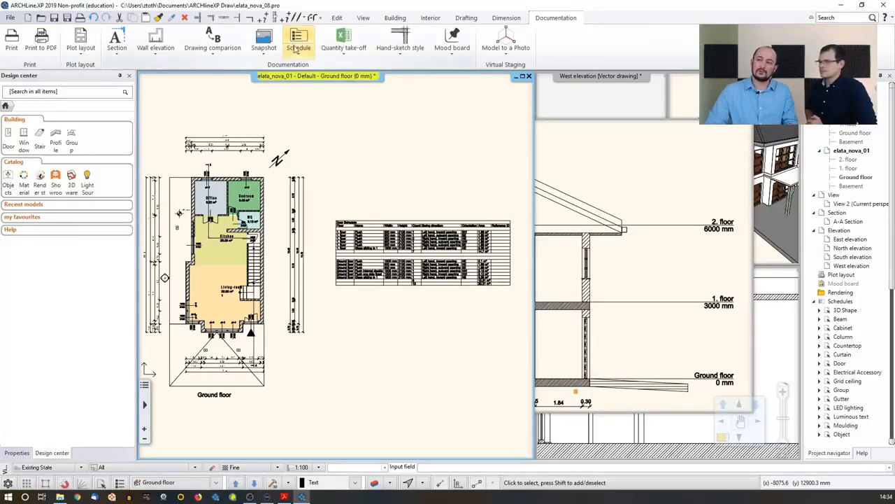
- Export a Building calculation Excel report with all element classes included, saving it over Building_calculation.xlsx
{"action": "left_click", "coordinate": [339, 58]}
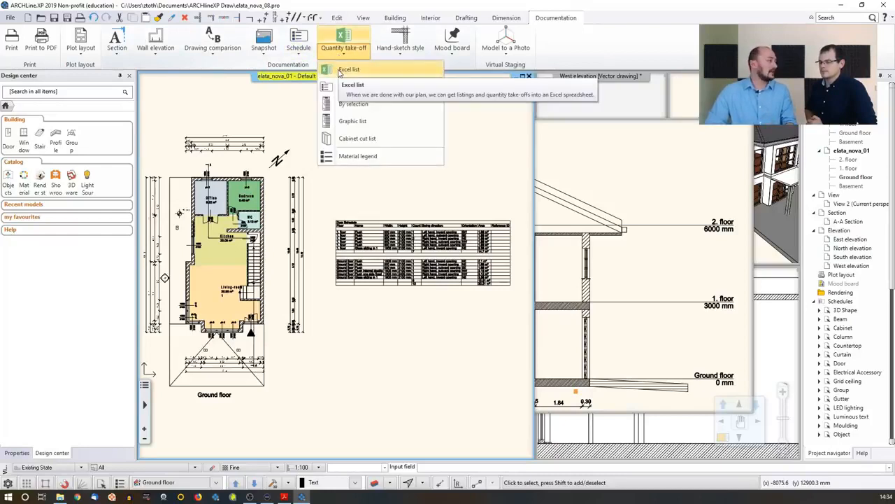
{"action": "left_click", "coordinate": [341, 70]}
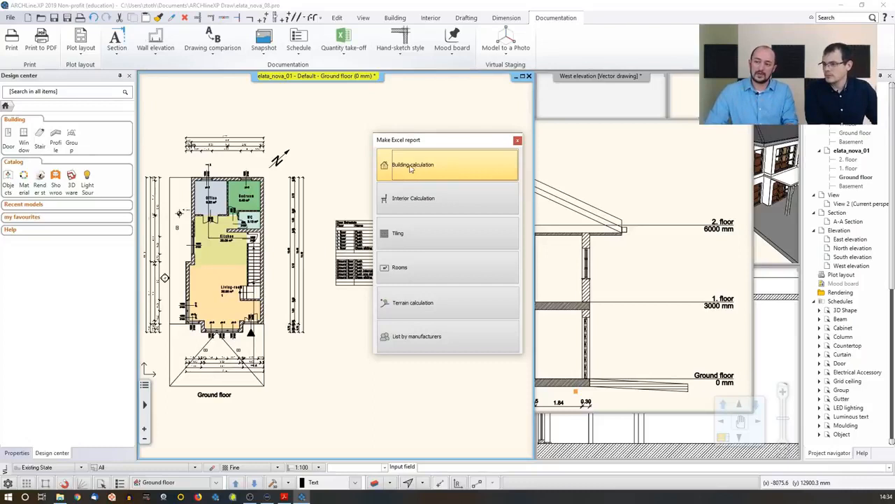
{"action": "left_click", "coordinate": [411, 168]}
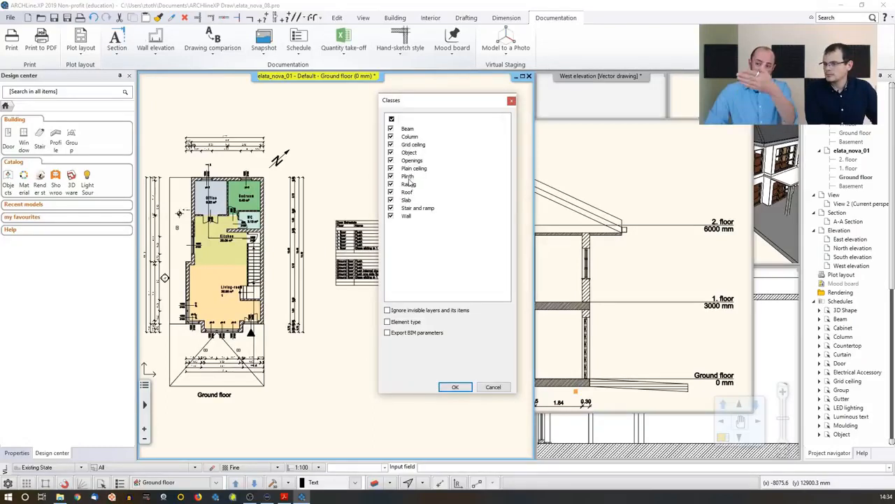
{"action": "left_click", "coordinate": [453, 388]}
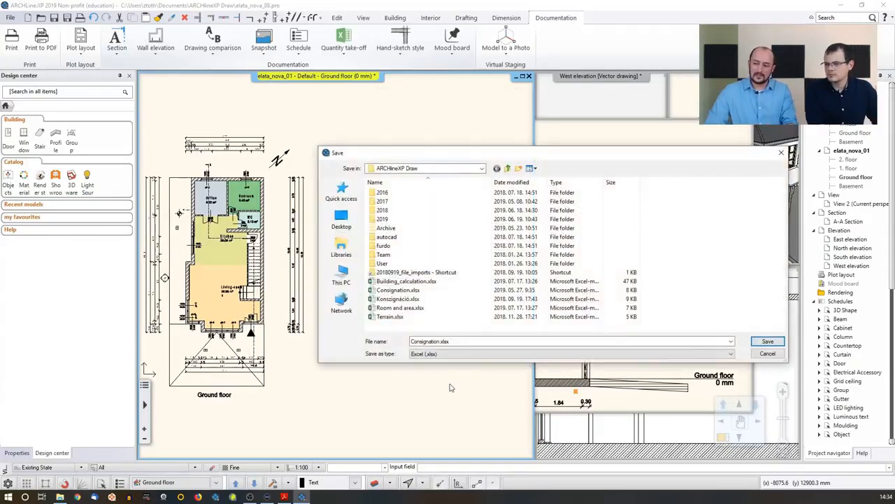
{"action": "double_click", "coordinate": [460, 341]}
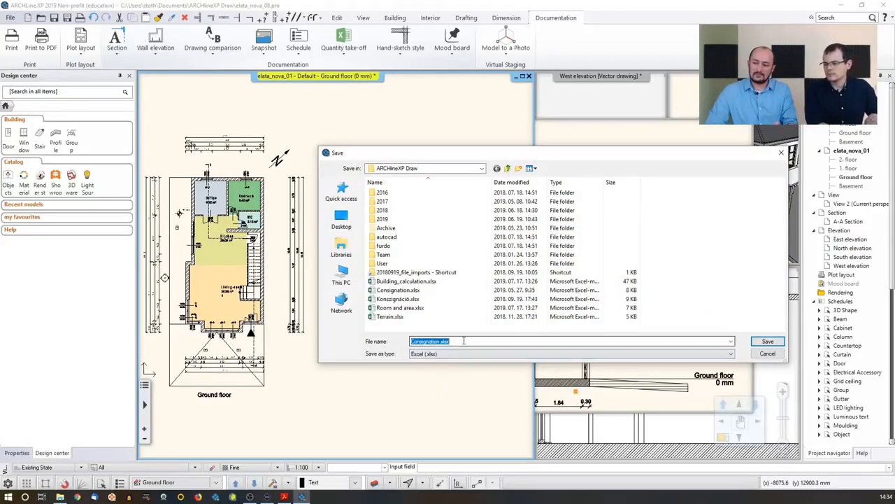
{"action": "left_click", "coordinate": [419, 283]}
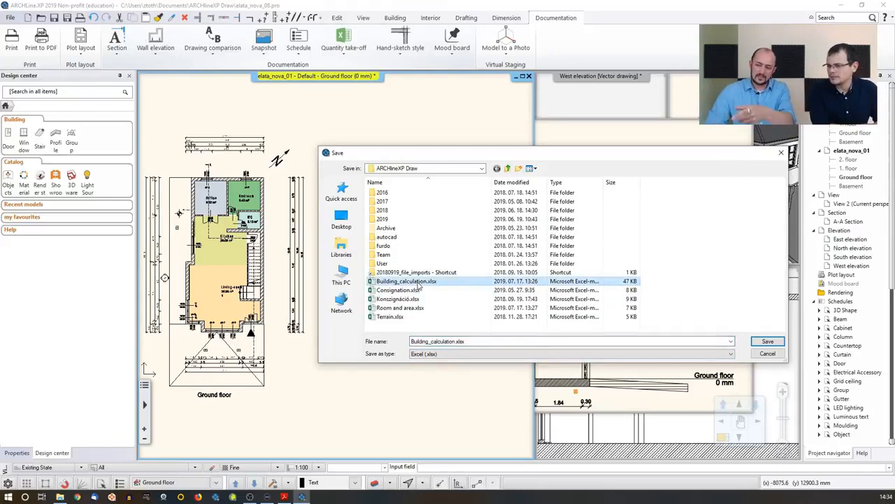
{"action": "left_click", "coordinate": [767, 342]}
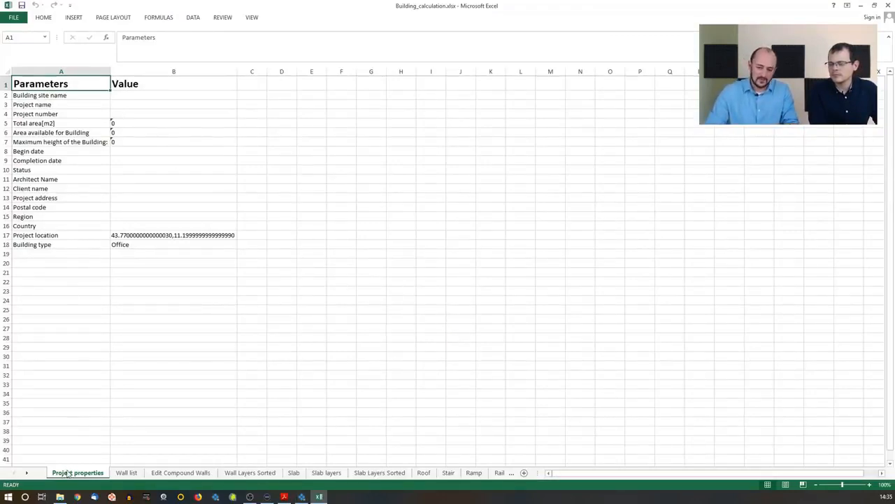
- Examine the wall list in the exported workbook for wall pictures, dimensions, side areas and volumes, then return to ARCHLine.XP
{"action": "left_click", "coordinate": [127, 473]}
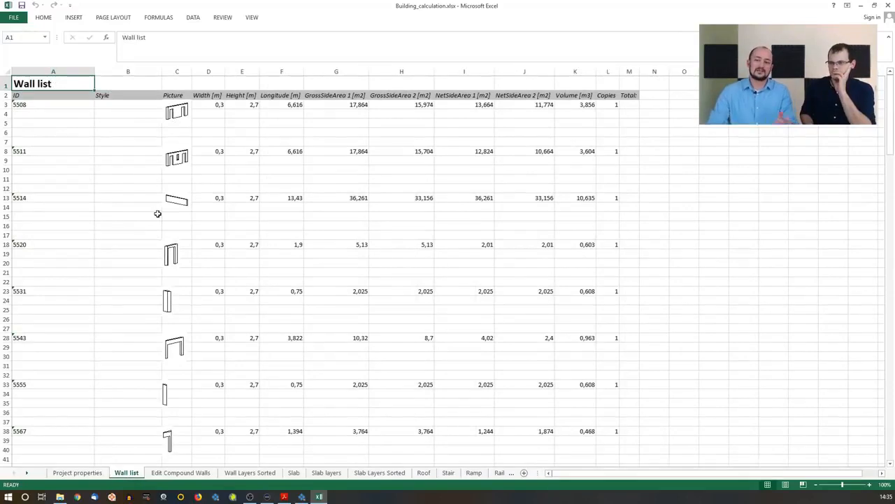
{"action": "scroll", "coordinate": [159, 240], "scroll_direction": "down", "scroll_amount": 6}
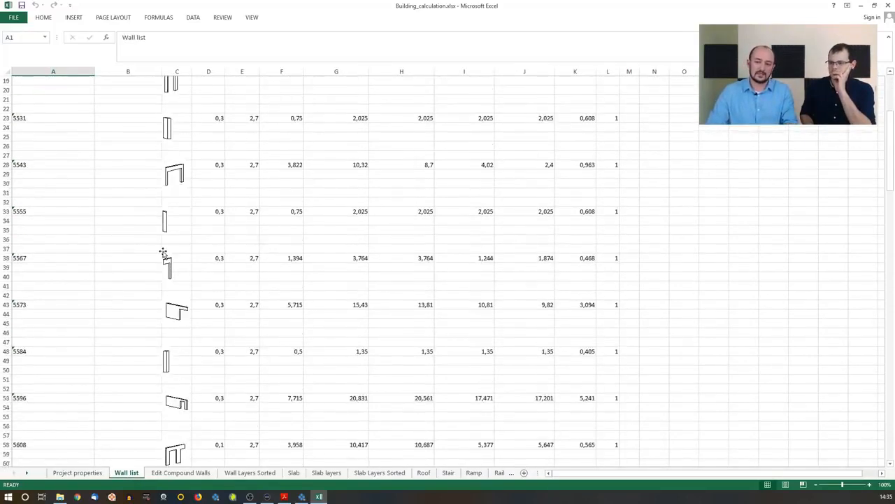
{"action": "scroll", "coordinate": [170, 262], "scroll_direction": "down", "scroll_amount": 1}
{"action": "scroll", "coordinate": [172, 262], "scroll_direction": "up", "scroll_amount": 7}
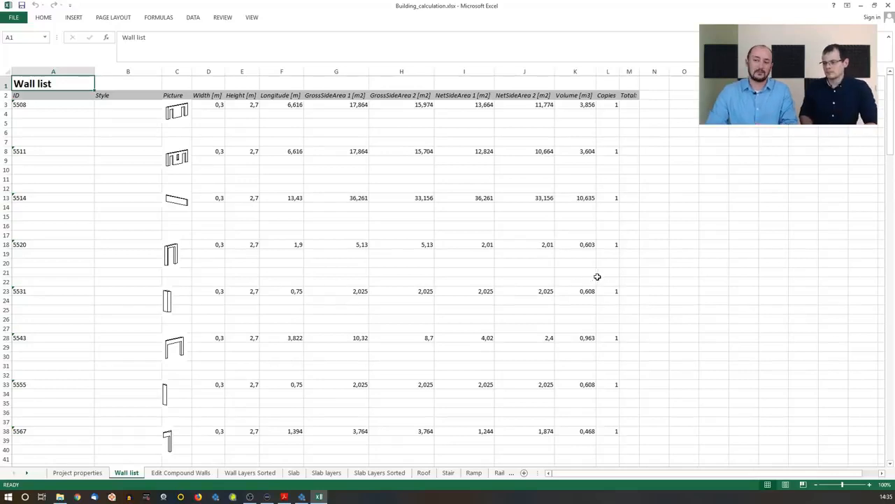
{"action": "scroll", "coordinate": [447, 283], "scroll_direction": "down", "scroll_amount": 3}
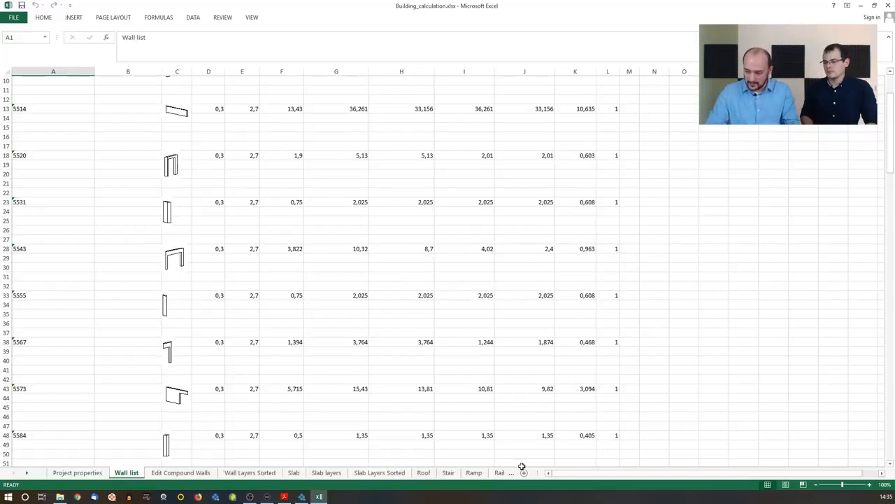
{"action": "left_click", "coordinate": [862, 10]}
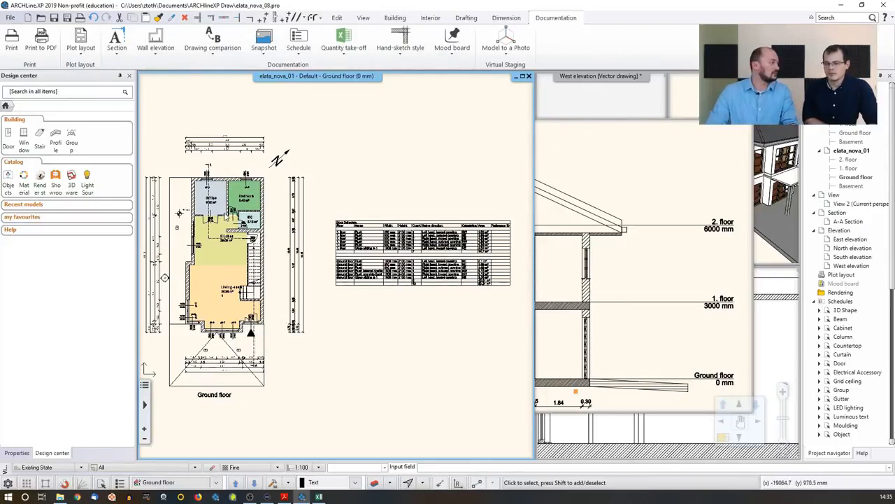
- Export the Rooms Excel report with rooms and areas updated, save it as Room and area.xlsx, and view its Space information sheet
{"action": "left_click", "coordinate": [344, 56]}
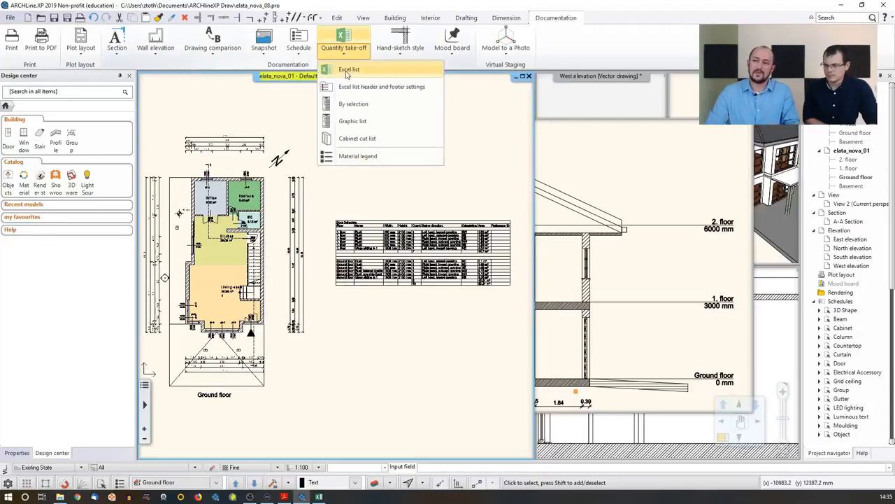
{"action": "left_click", "coordinate": [347, 70]}
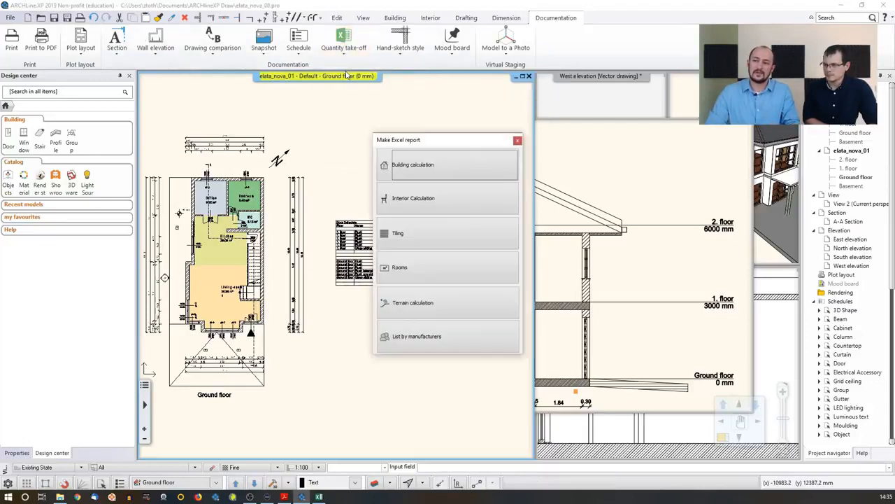
{"action": "left_click", "coordinate": [412, 276]}
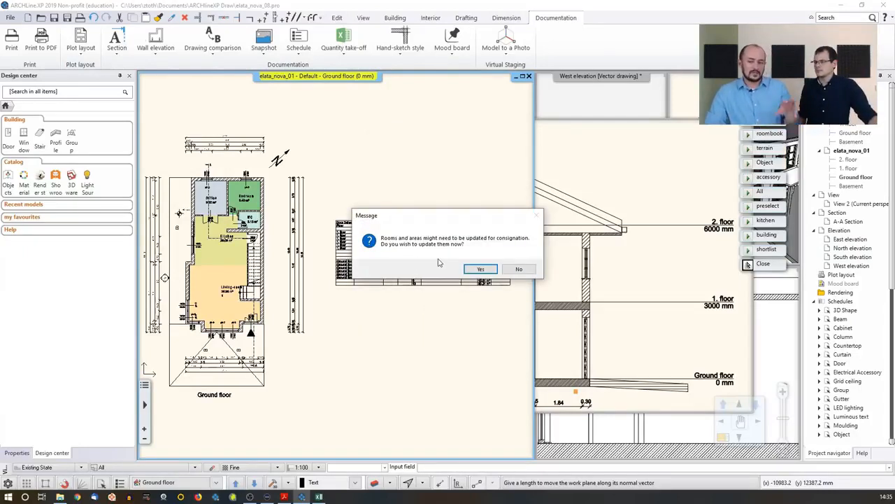
{"action": "left_click", "coordinate": [471, 271]}
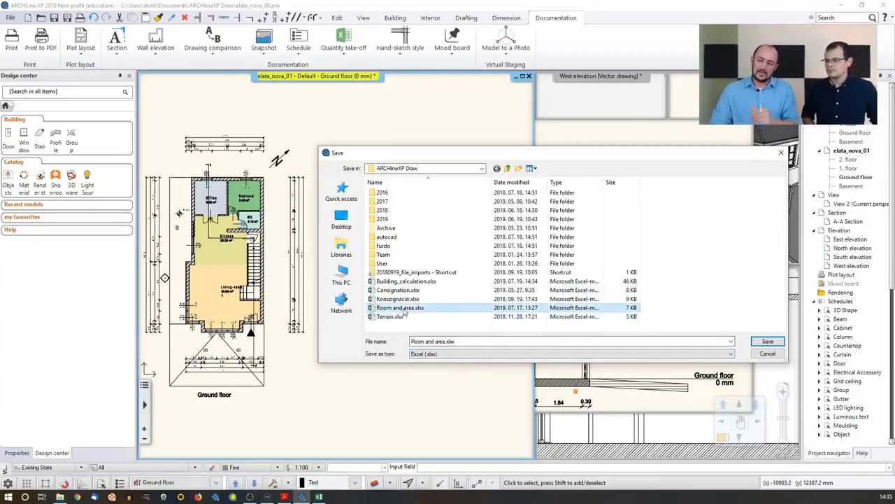
{"action": "left_click", "coordinate": [766, 342]}
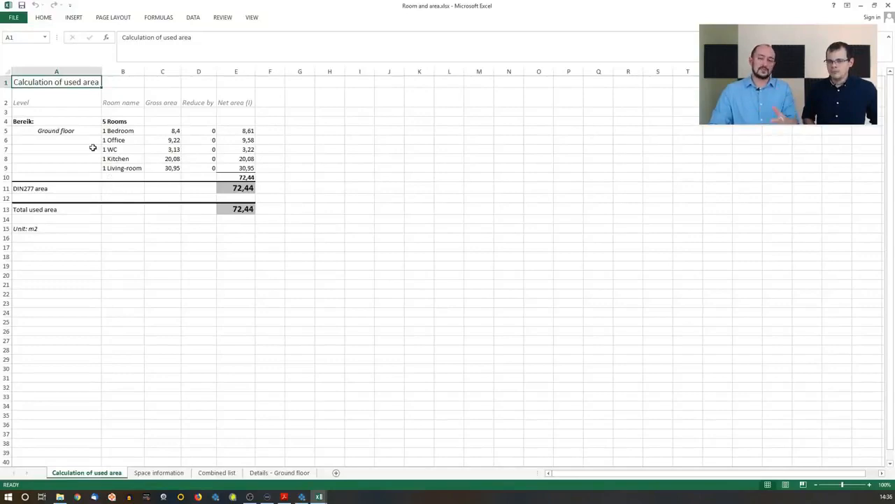
{"action": "left_click", "coordinate": [159, 473]}
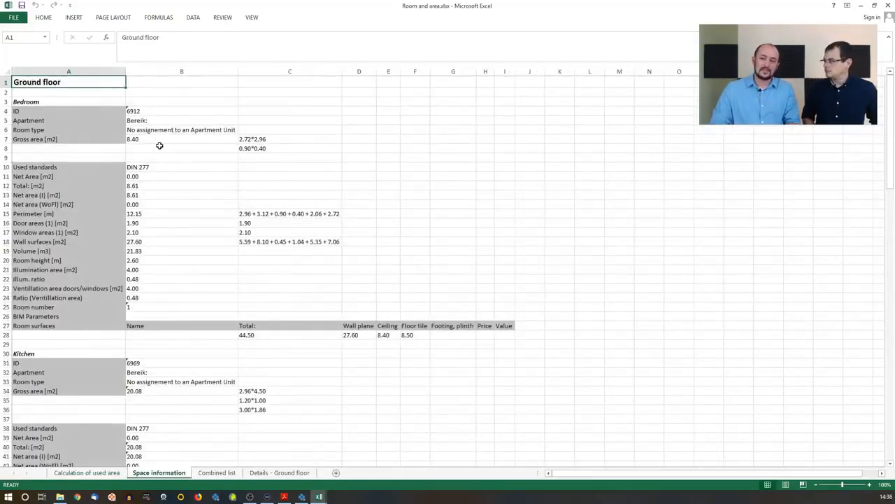
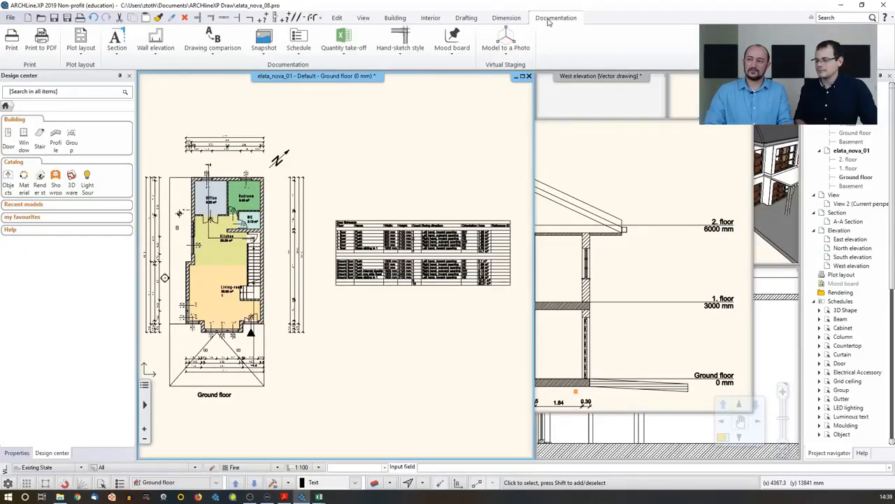
- Prepare a new plot layout on an ISO A3 297x420 mm landscape sheet without plot stamp placement
{"action": "left_click", "coordinate": [82, 54]}
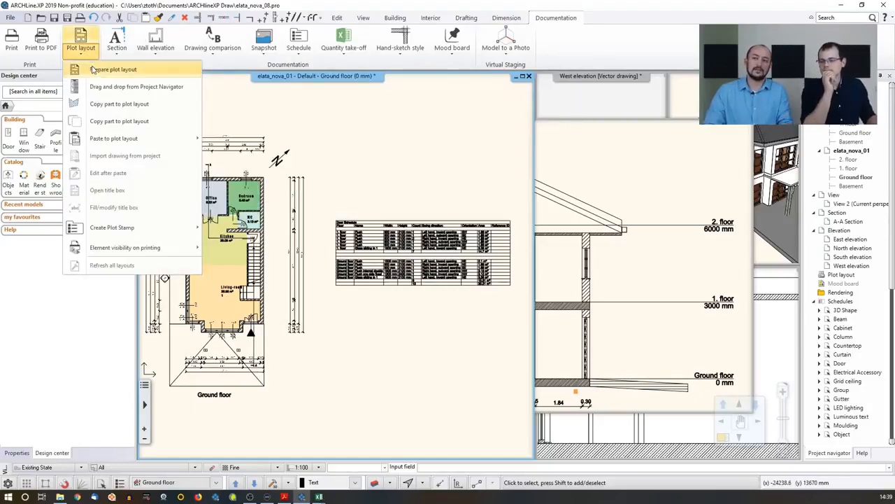
{"action": "mouse_move", "coordinate": [96, 71]}
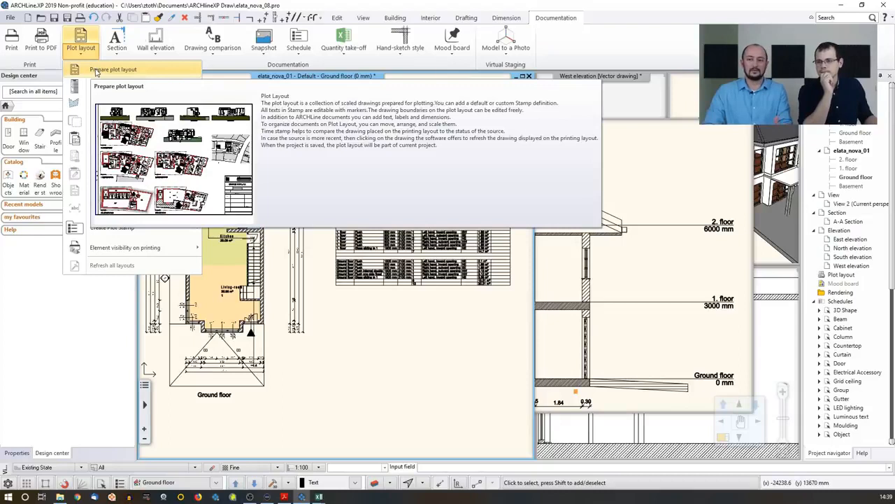
{"action": "left_click", "coordinate": [105, 70]}
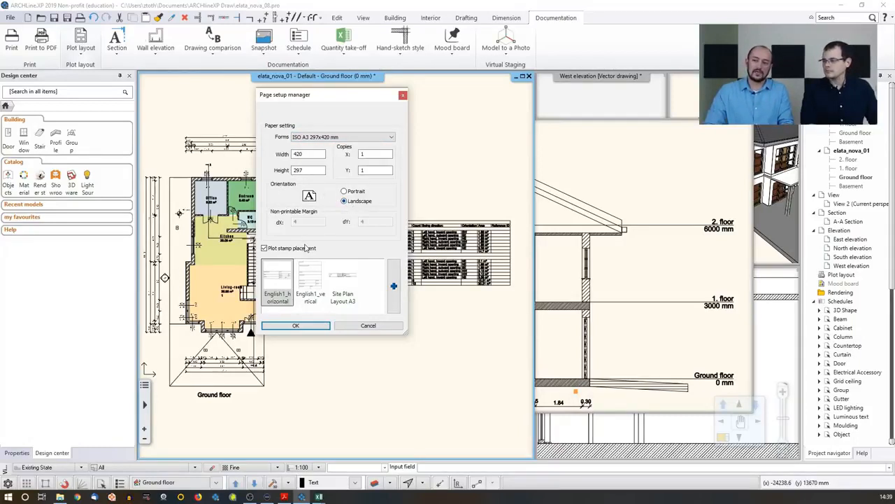
{"action": "left_click", "coordinate": [285, 314]}
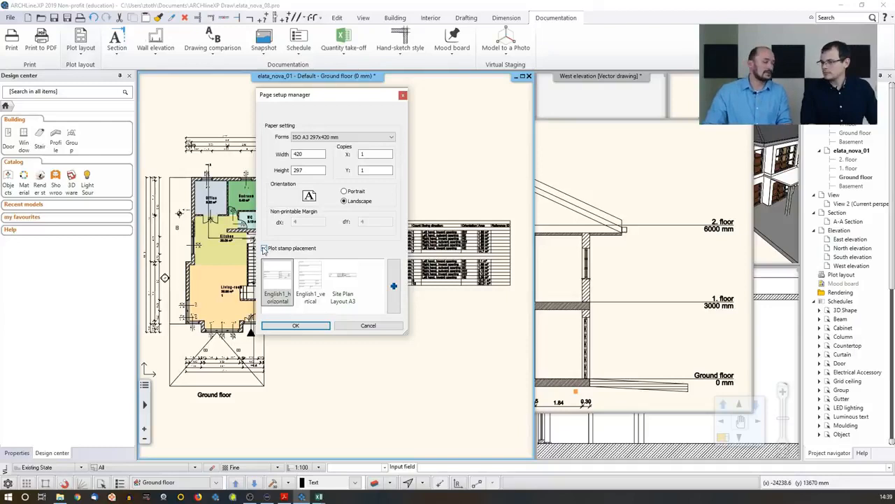
{"action": "left_click", "coordinate": [264, 249]}
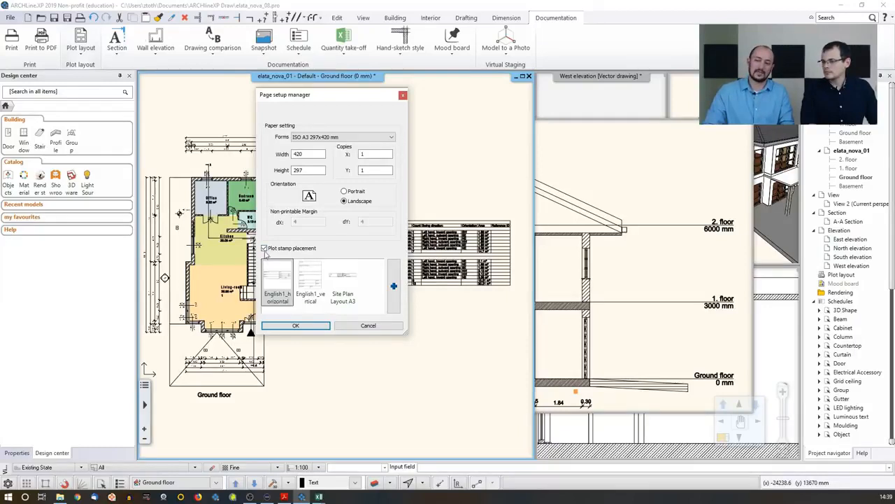
{"action": "left_click", "coordinate": [264, 249]}
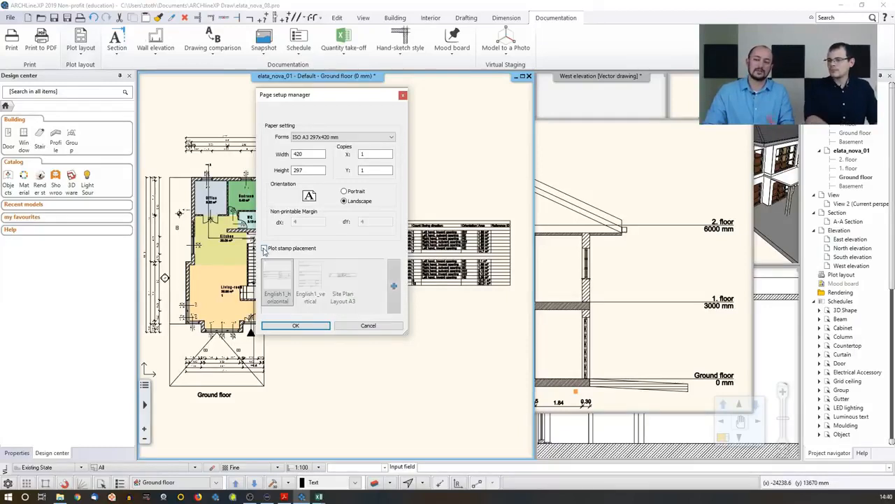
{"action": "left_click", "coordinate": [296, 325]}
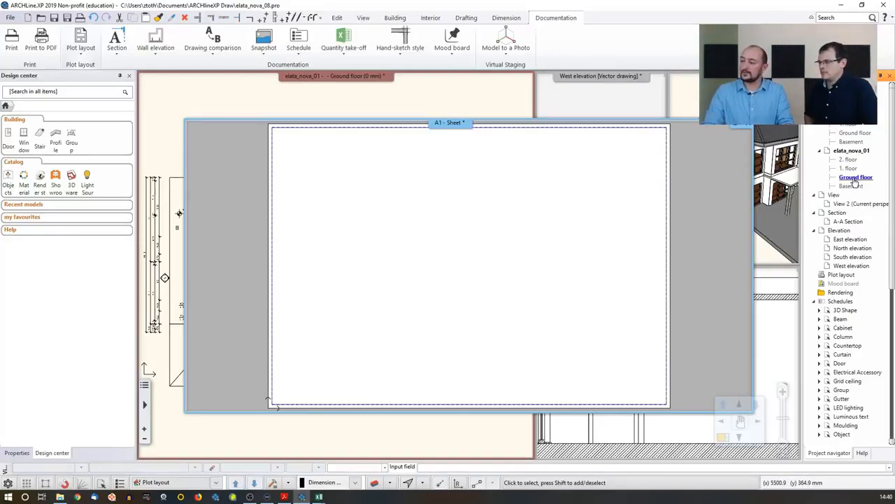
- Place the elata_nova_01 ground-floor plan on the A1 - Sheet layout at 1:100 scale, near the sheet's left edge
{"action": "left_click_drag", "start_coordinate": [855, 179], "coordinate": [436, 261]}
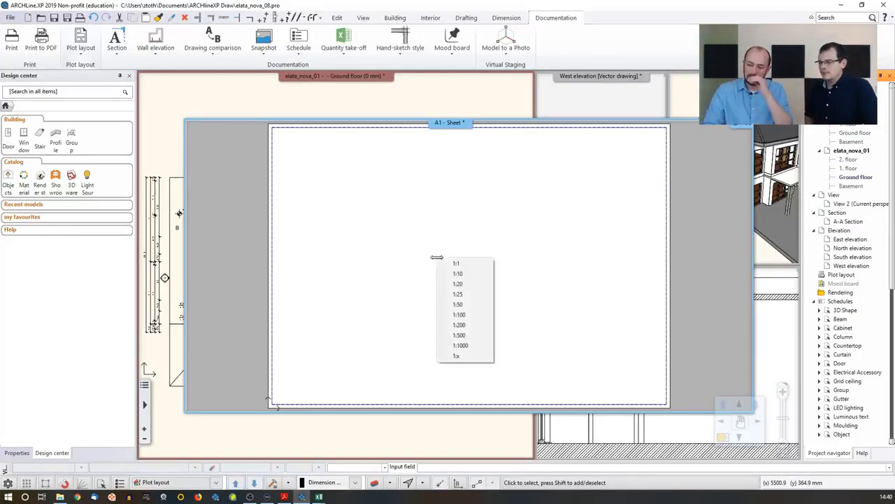
{"action": "left_click", "coordinate": [475, 317]}
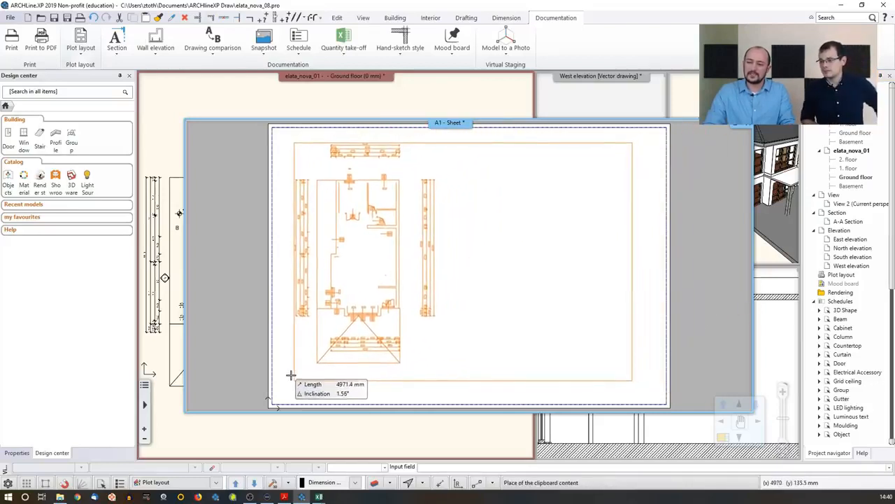
{"action": "left_click", "coordinate": [286, 376]}
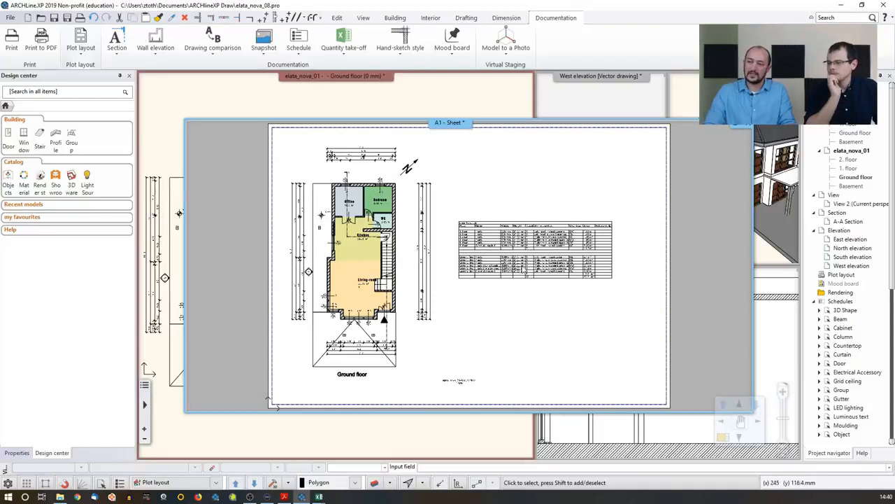
- Crop the placed ground-floor drawing by moving its right frame edge inward, just past the plan's dimension lines, to exclude the door schedule
{"action": "left_click", "coordinate": [525, 265]}
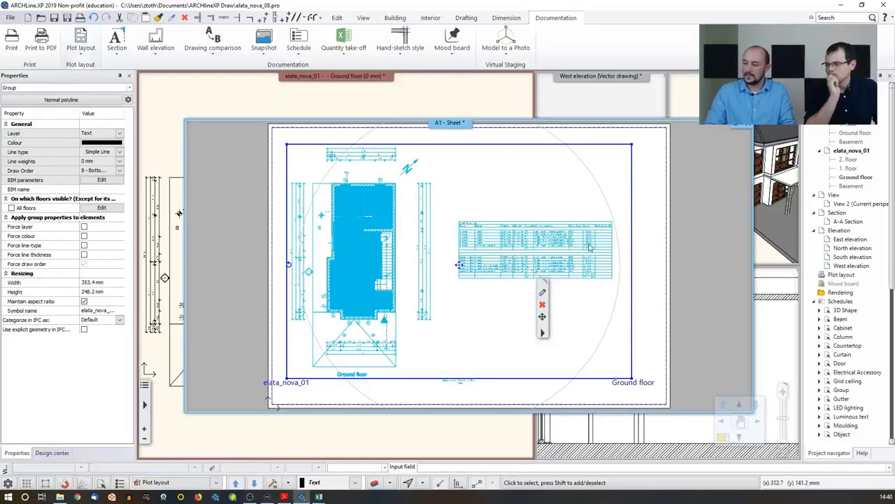
{"action": "left_click", "coordinate": [639, 258]}
{"action": "left_click", "coordinate": [651, 259]}
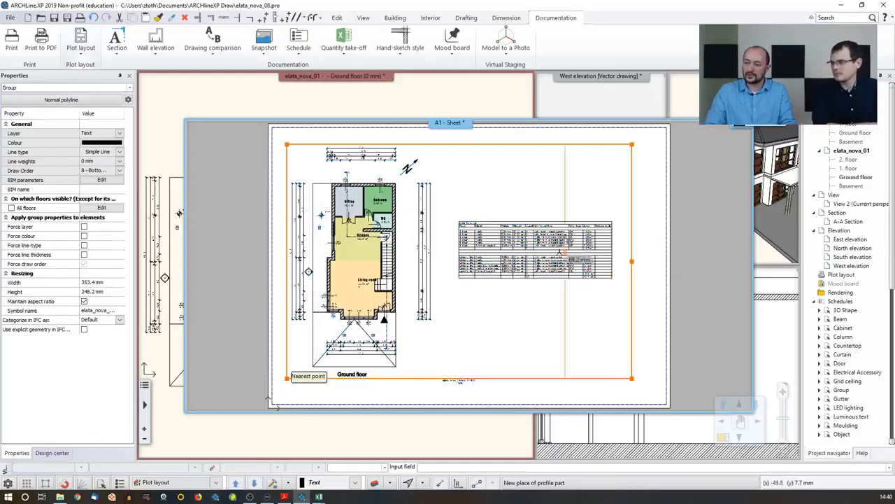
{"action": "scroll", "coordinate": [439, 243], "scroll_direction": "up", "scroll_amount": 2}
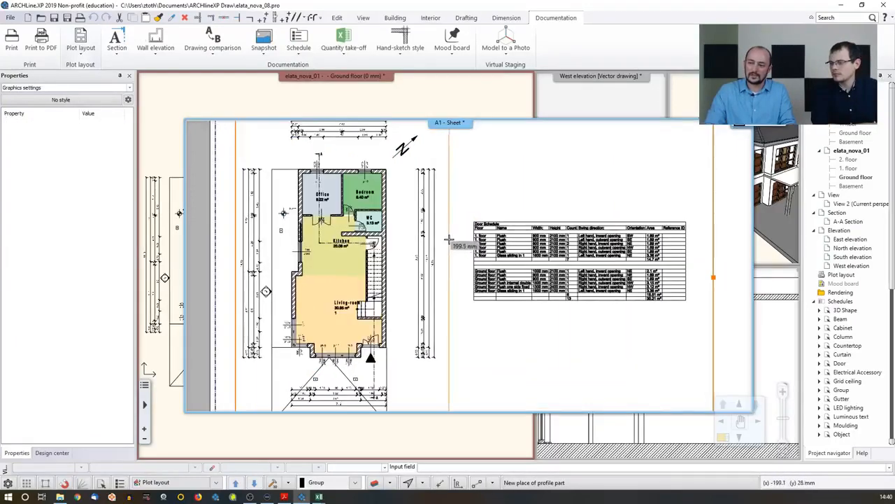
{"action": "left_click", "coordinate": [448, 242]}
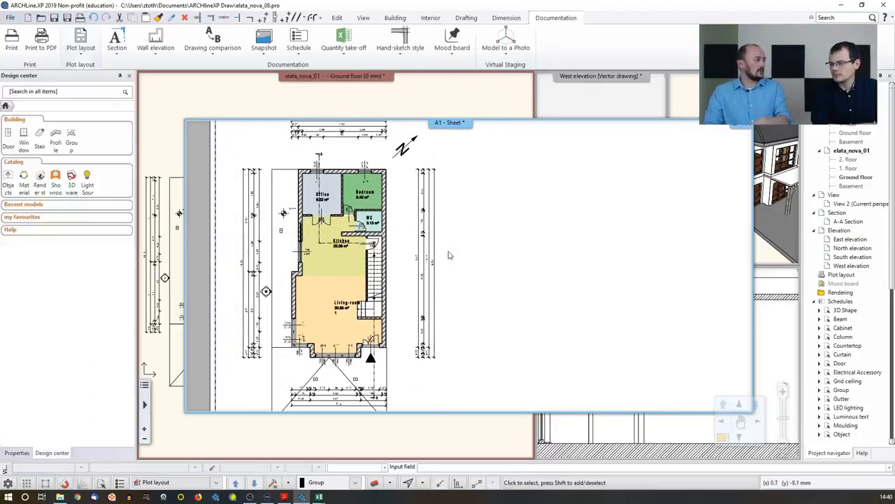
{"action": "scroll", "coordinate": [445, 252], "scroll_direction": "down", "scroll_amount": 1}
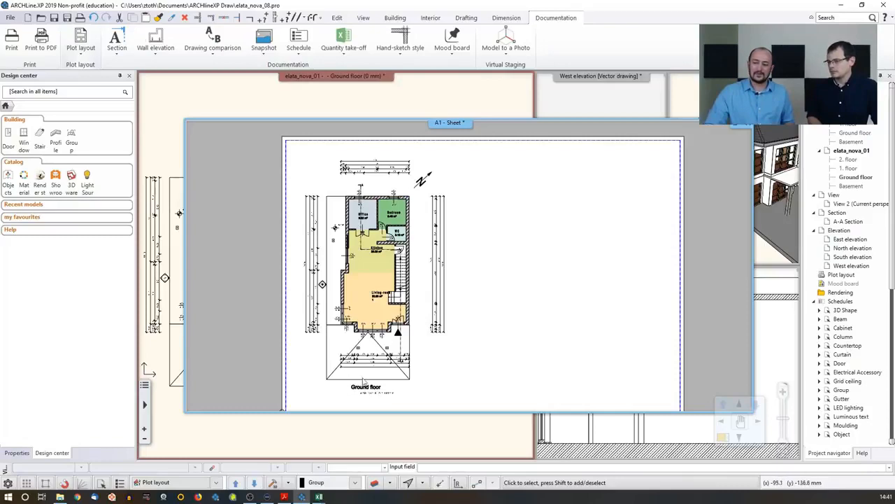
- In the ground-floor plan view, add a second line "S=1:100" to the "Ground floor" title text
{"action": "left_click", "coordinate": [259, 117]}
{"action": "scroll", "coordinate": [206, 416], "scroll_direction": "up", "scroll_amount": 3}
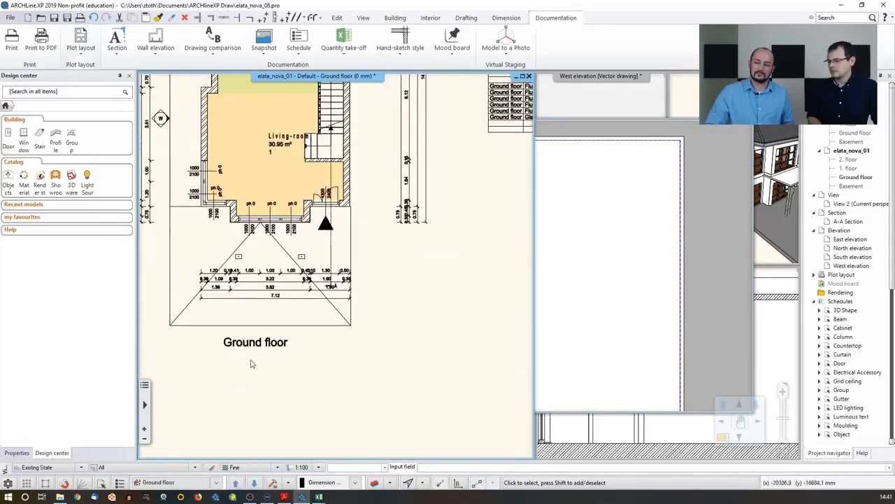
{"action": "left_click", "coordinate": [273, 344]}
{"action": "double_click", "coordinate": [277, 348]}
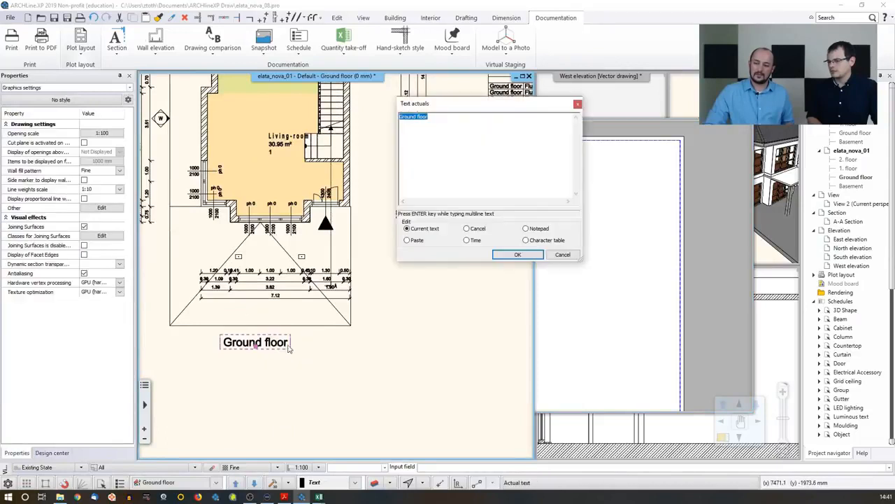
{"action": "left_click", "coordinate": [449, 117]}
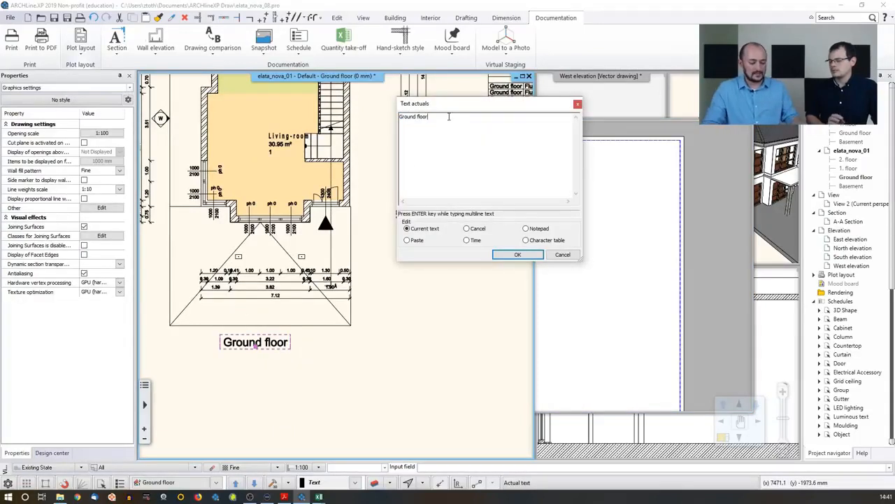
{"action": "key", "text": "Return"}
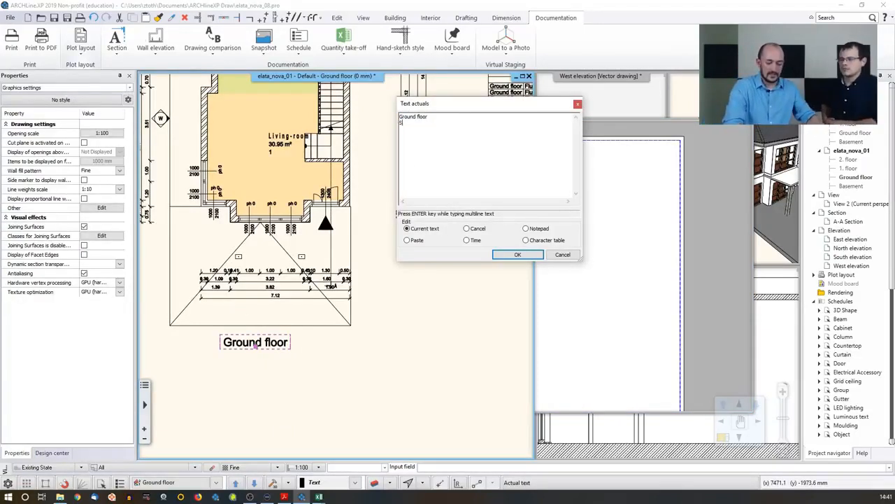
{"action": "type", "text": "S"}
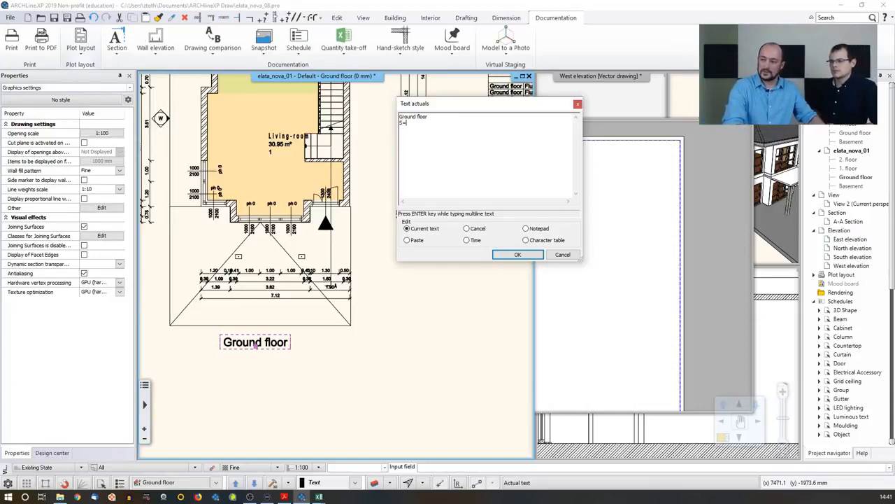
{"action": "type", "text": "=1:100"}
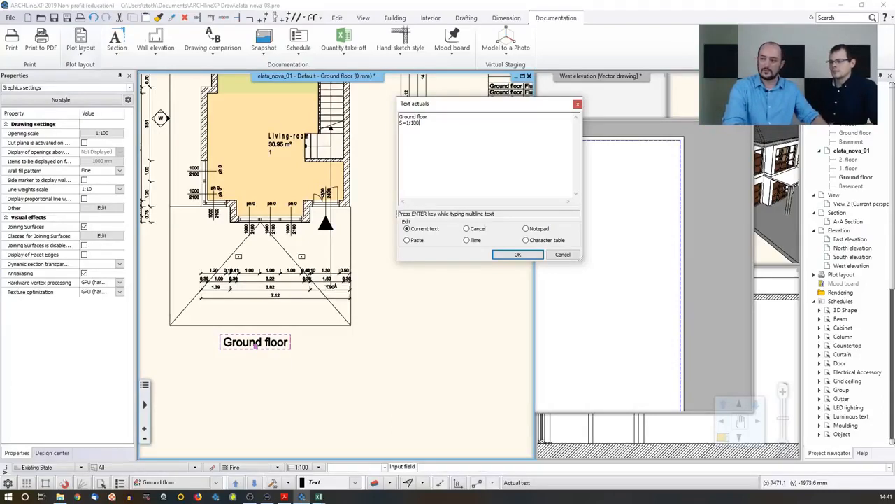
{"action": "left_click", "coordinate": [518, 254]}
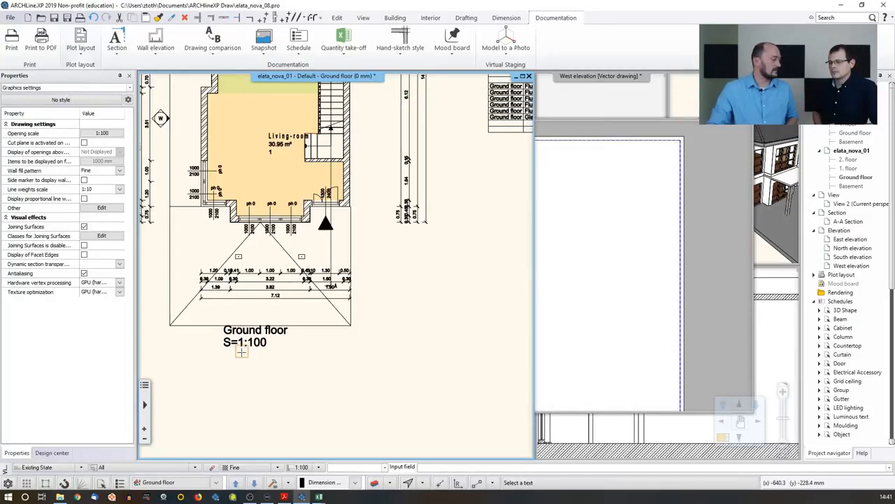
- Refresh the placed ground-floor drawing on the plot layout sheet with the edited title
{"action": "left_click", "coordinate": [668, 177]}
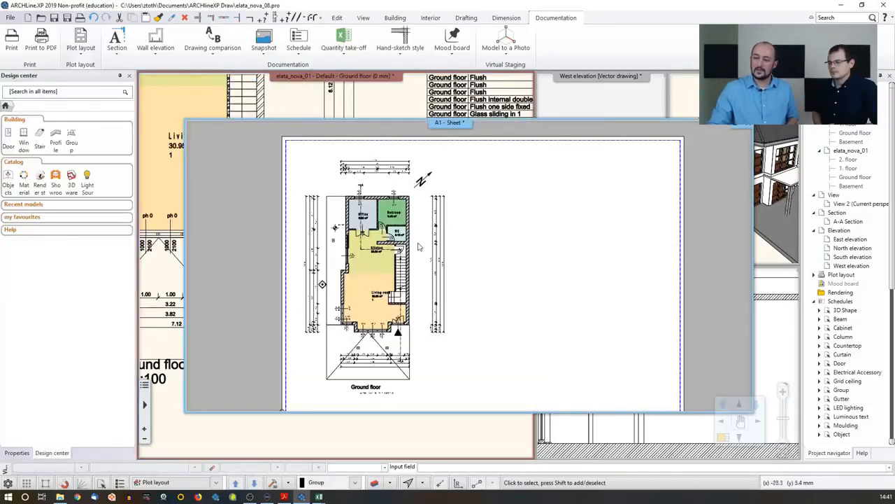
{"action": "right_click", "coordinate": [359, 293]}
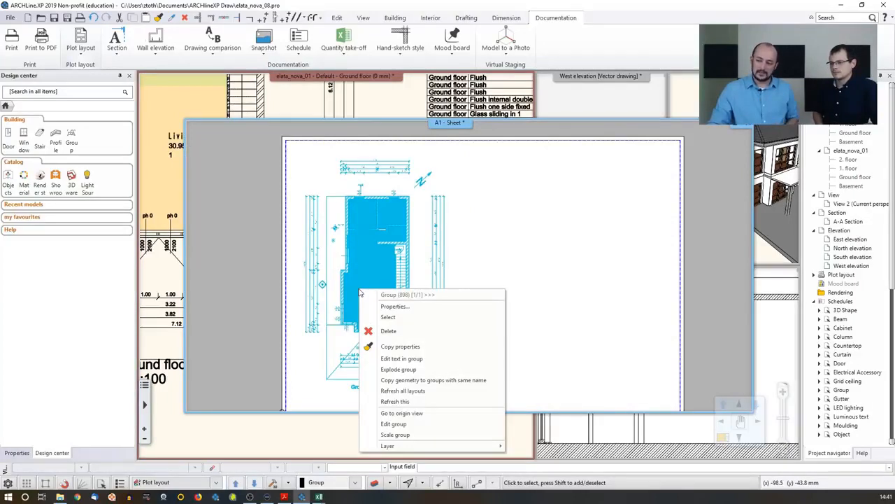
{"action": "left_click", "coordinate": [387, 407]}
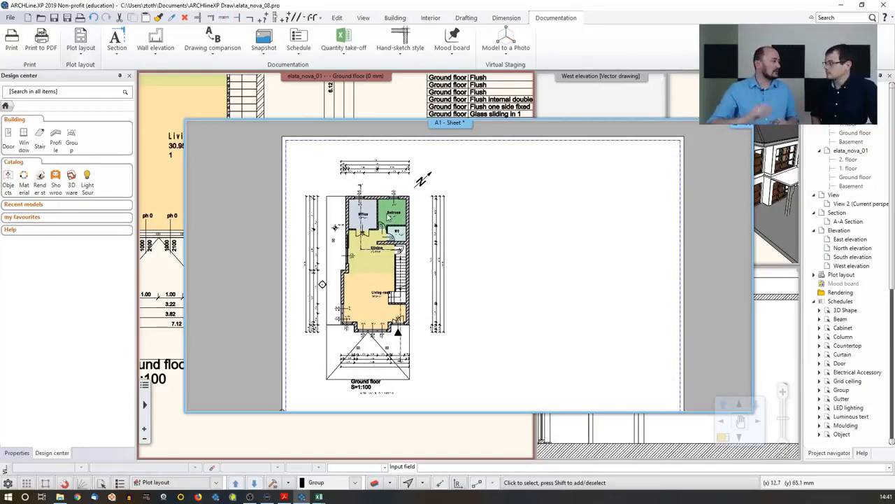
- Place the A-A Section on the plot layout sheet at 1:100 scale, to the right of the ground-floor plan
{"action": "left_click", "coordinate": [297, 103]}
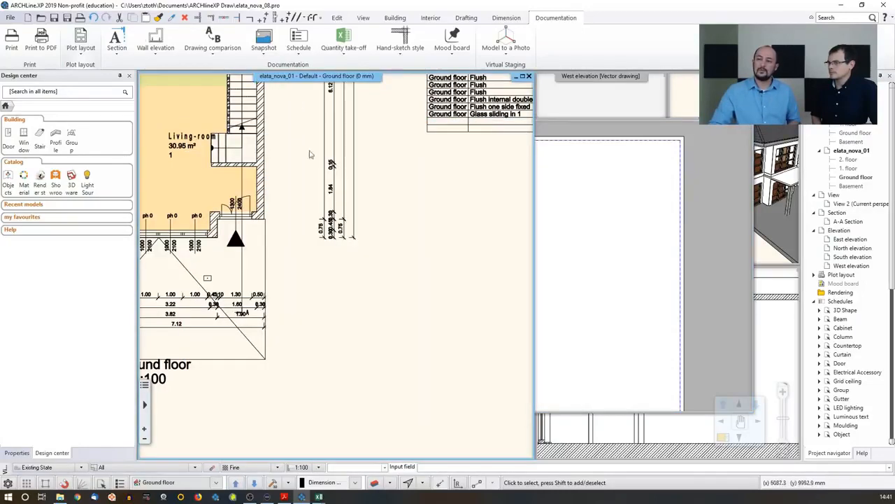
{"action": "scroll", "coordinate": [344, 202], "scroll_direction": "down", "scroll_amount": 3}
{"action": "left_click", "coordinate": [595, 256]}
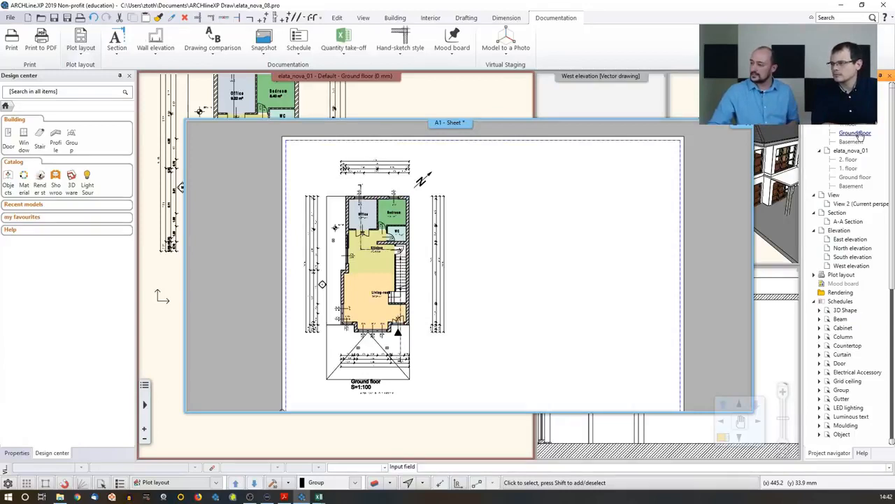
{"action": "right_click", "coordinate": [504, 267]}
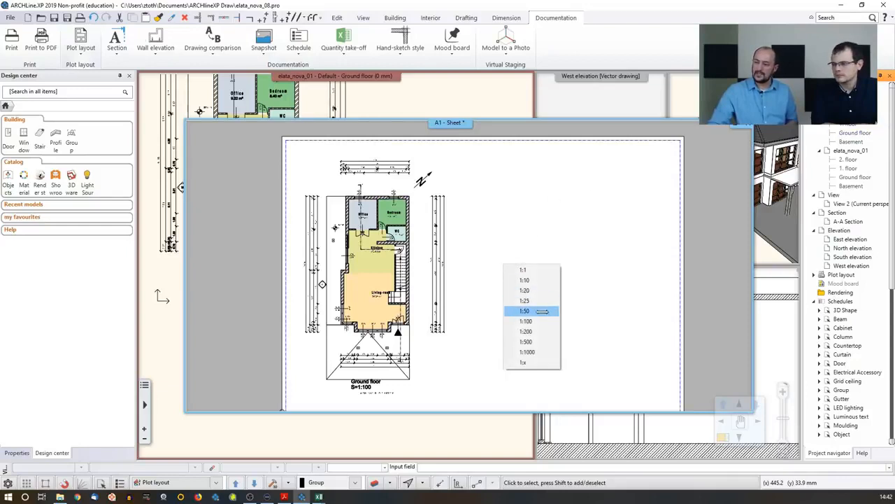
{"action": "left_click", "coordinate": [544, 322]}
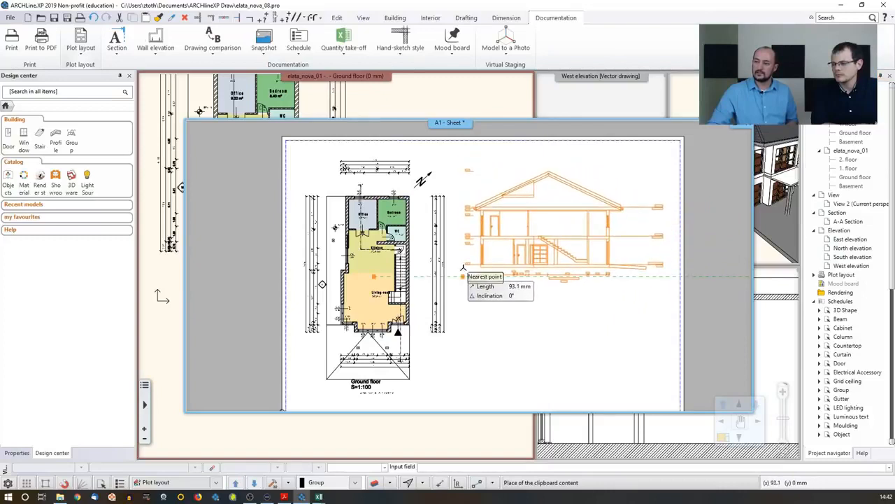
{"action": "left_click", "coordinate": [464, 267]}
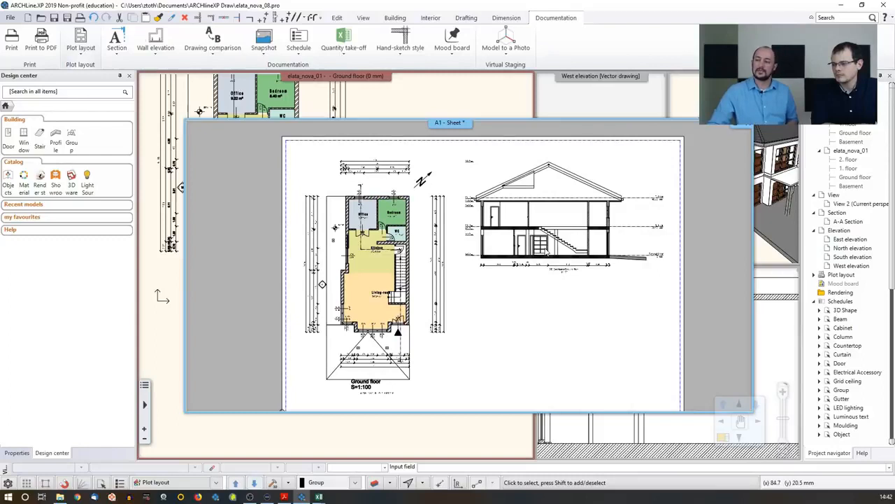
{"action": "left_click", "coordinate": [571, 240]}
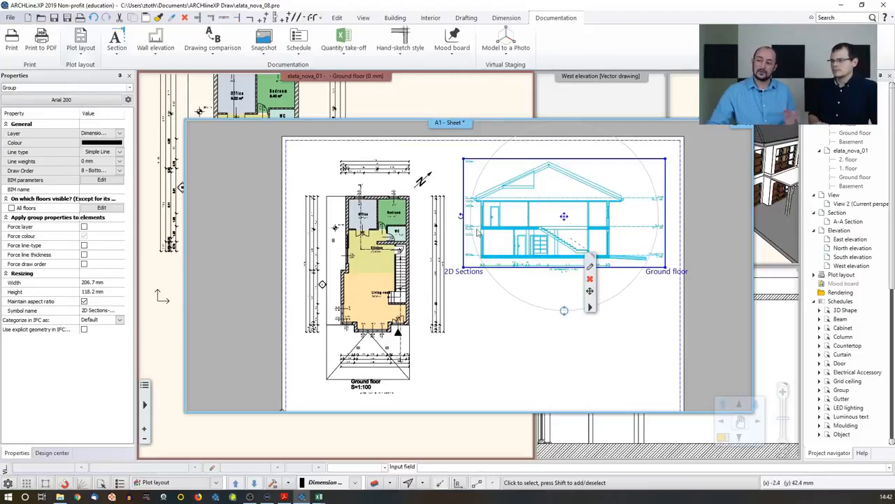
{"action": "left_click", "coordinate": [526, 302]}
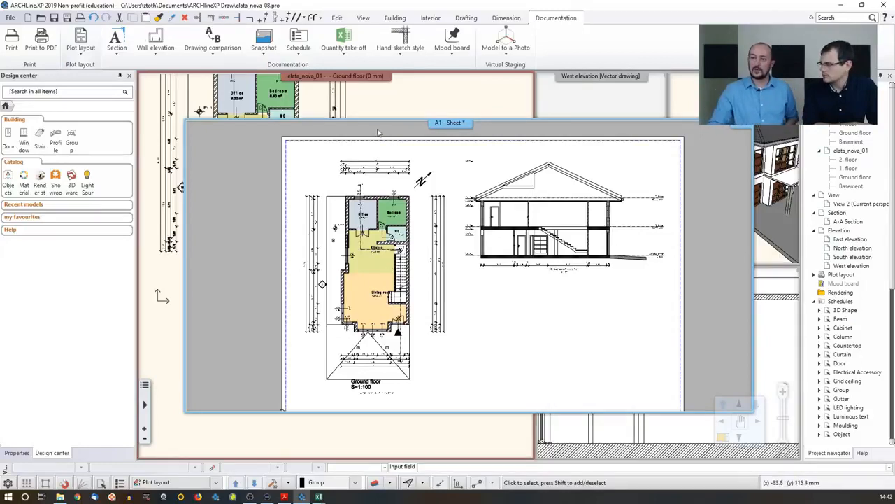
- Copy a rectangular part of the ground-floor plan around the Bedroom and WC, about 4386 x 5017 mm, for the plot layout, with its lower-right corner as origin
{"action": "left_click", "coordinate": [350, 106]}
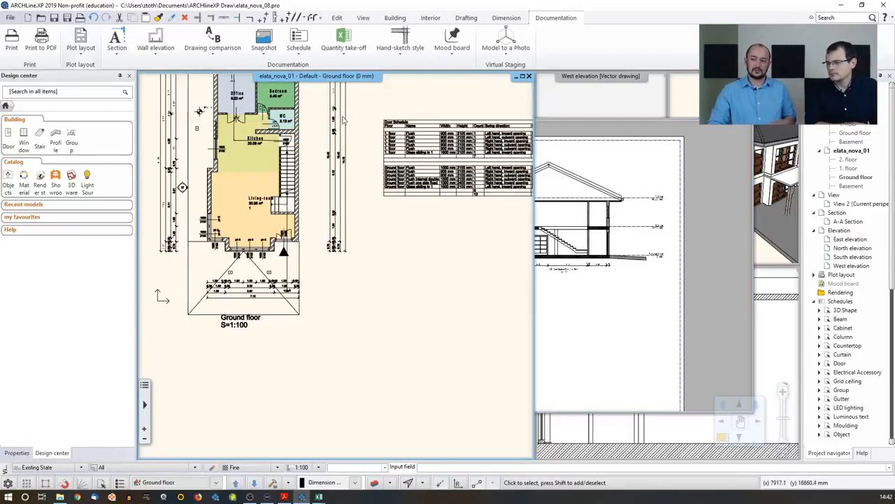
{"action": "middle_click_drag", "start_coordinate": [342, 117], "coordinate": [395, 225]}
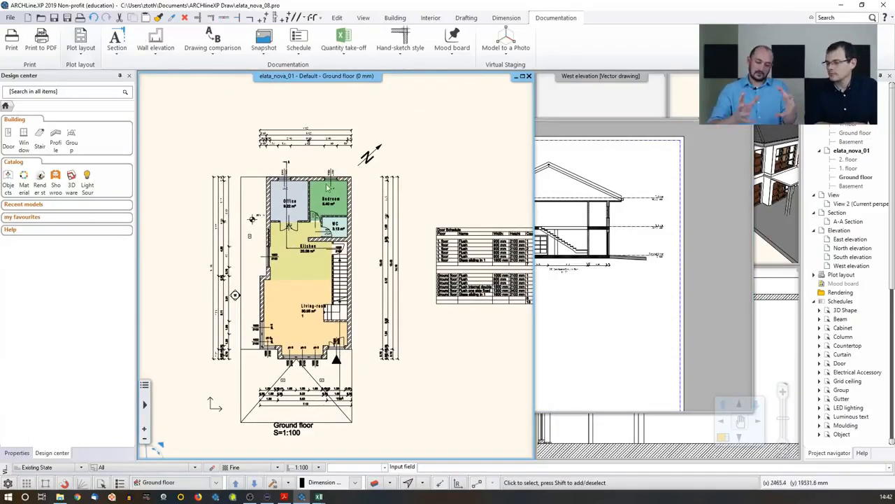
{"action": "left_click", "coordinate": [81, 42]}
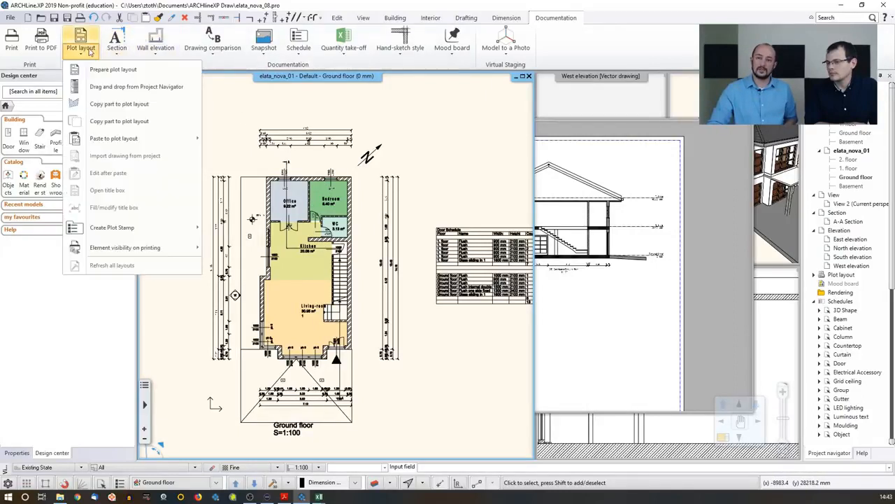
{"action": "left_click", "coordinate": [123, 122]}
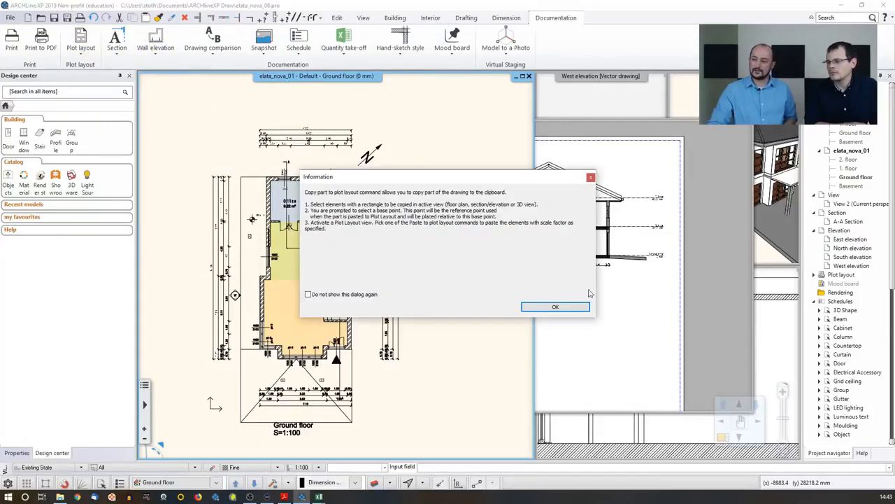
{"action": "left_click", "coordinate": [549, 311]}
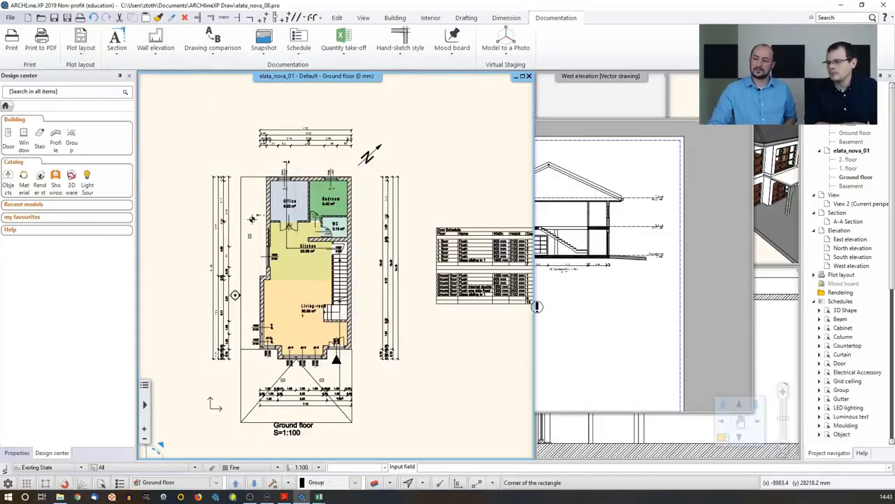
{"action": "scroll", "coordinate": [392, 262], "scroll_direction": "up", "scroll_amount": 3}
{"action": "middle_click_drag", "start_coordinate": [297, 156], "coordinate": [283, 220]}
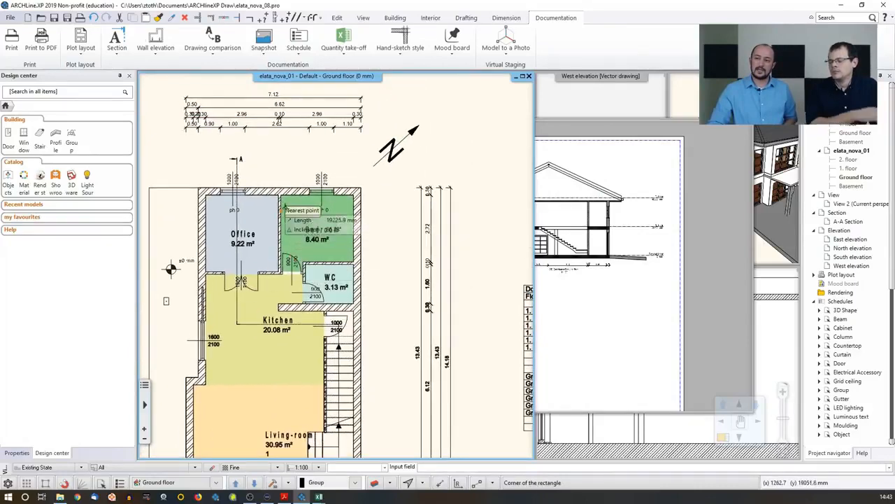
{"action": "scroll", "coordinate": [274, 165], "scroll_direction": "up", "scroll_amount": 2}
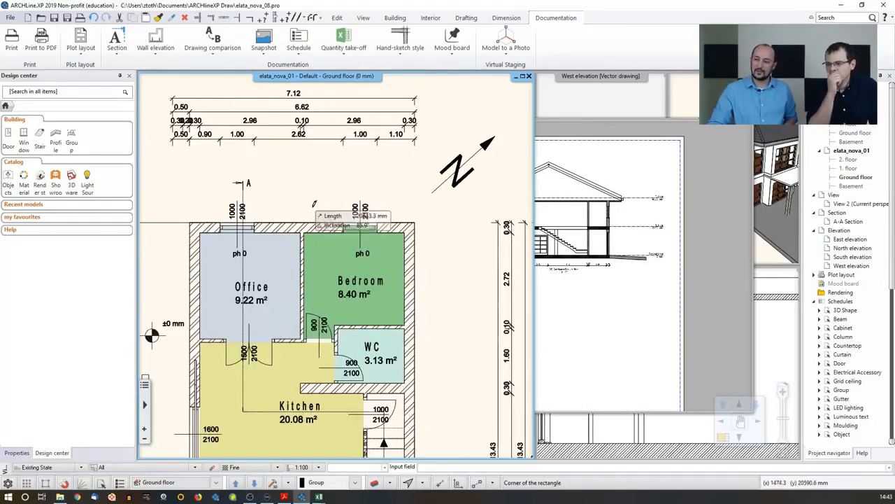
{"action": "left_click", "coordinate": [284, 197]}
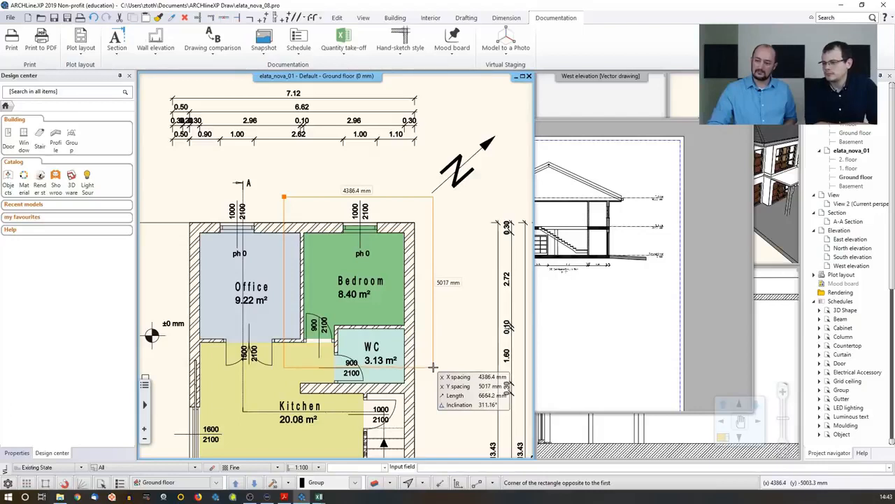
{"action": "left_click", "coordinate": [433, 366]}
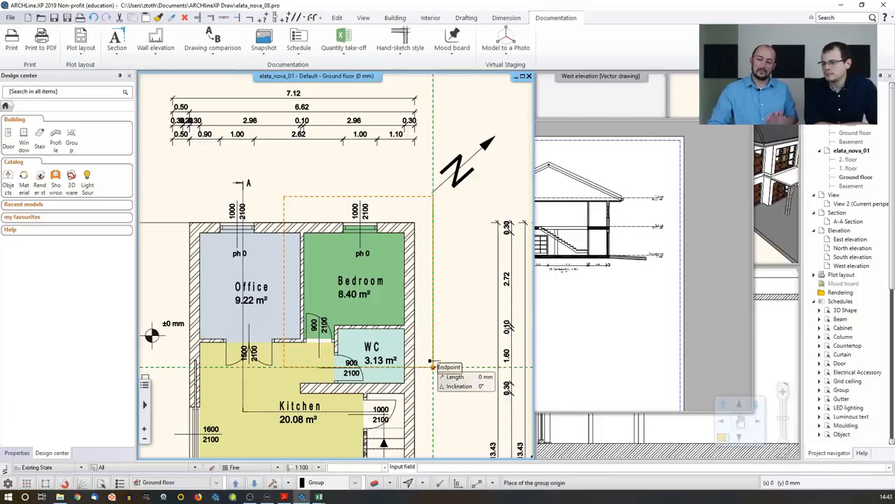
{"action": "left_click", "coordinate": [433, 366]}
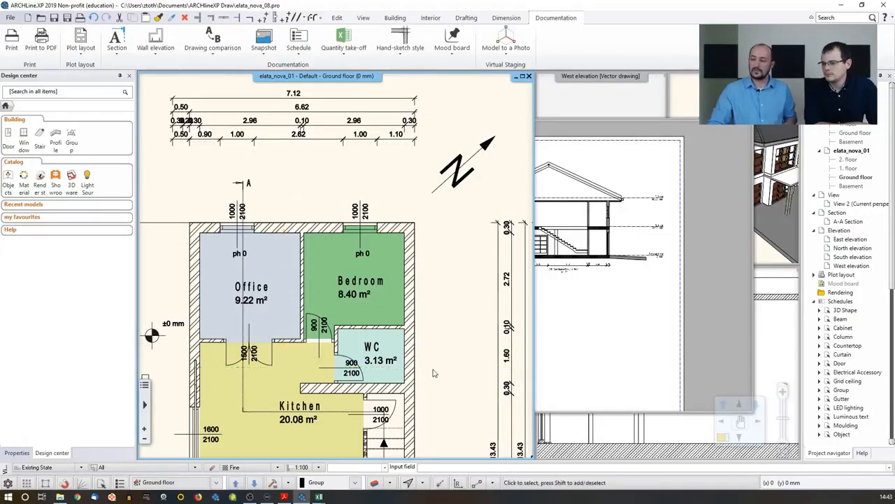
- Paste the copied Bedroom and WC plan detail onto the plot layout sheet at 1:50 scale, below the section
{"action": "middle_click_drag", "start_coordinate": [567, 333], "coordinate": [529, 321]}
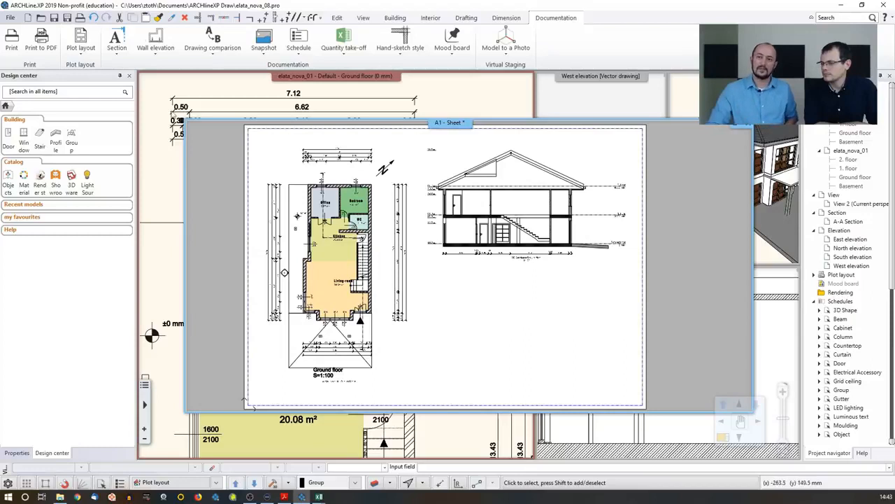
{"action": "left_click", "coordinate": [81, 42]}
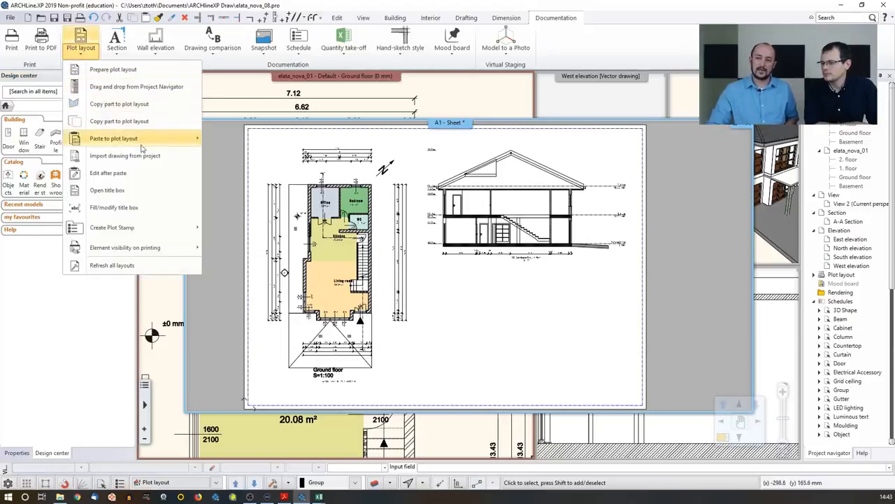
{"action": "mouse_move", "coordinate": [142, 144]}
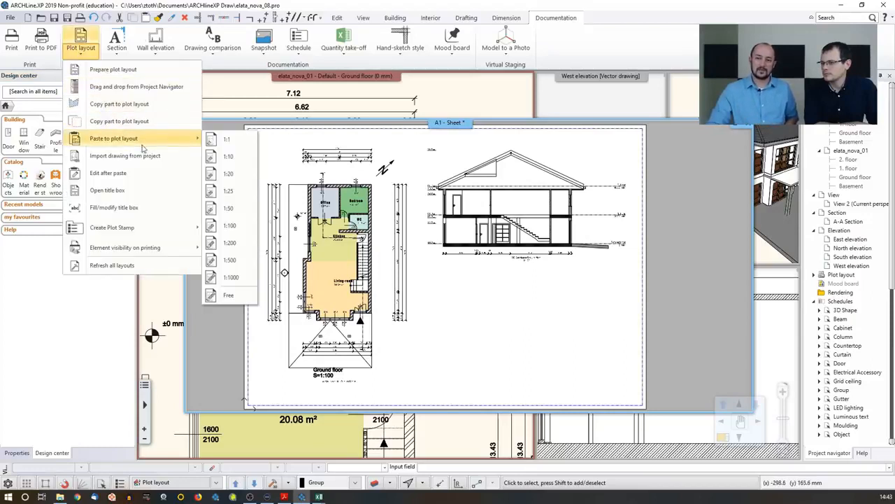
{"action": "left_click", "coordinate": [230, 209]}
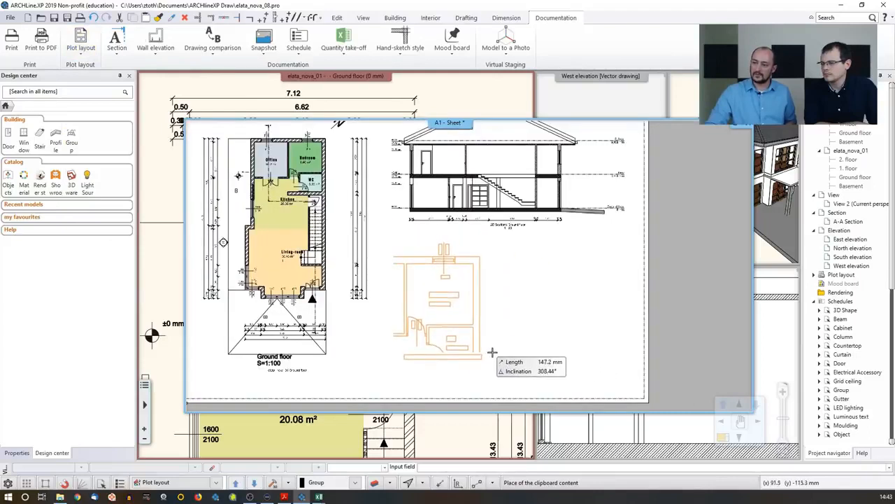
{"action": "left_click", "coordinate": [599, 351]}
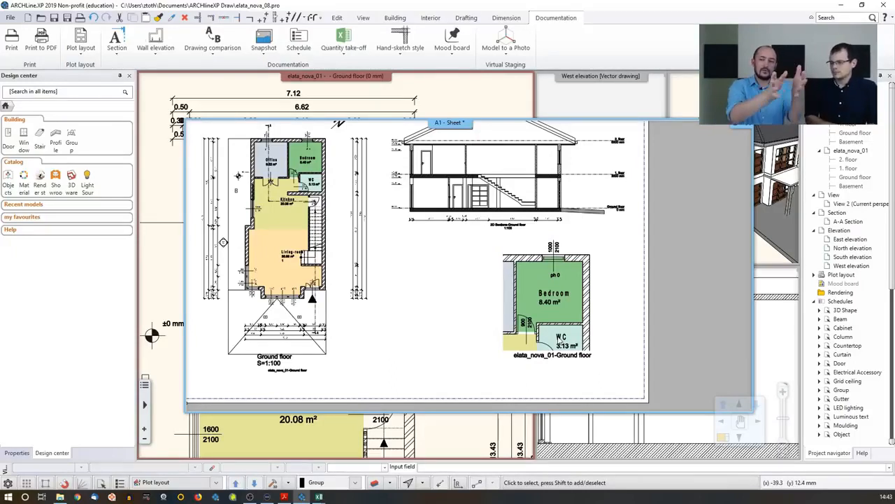
- Offset the left edge of the pasted plan detail outward so that the crop includes the Office
{"action": "left_click", "coordinate": [524, 286]}
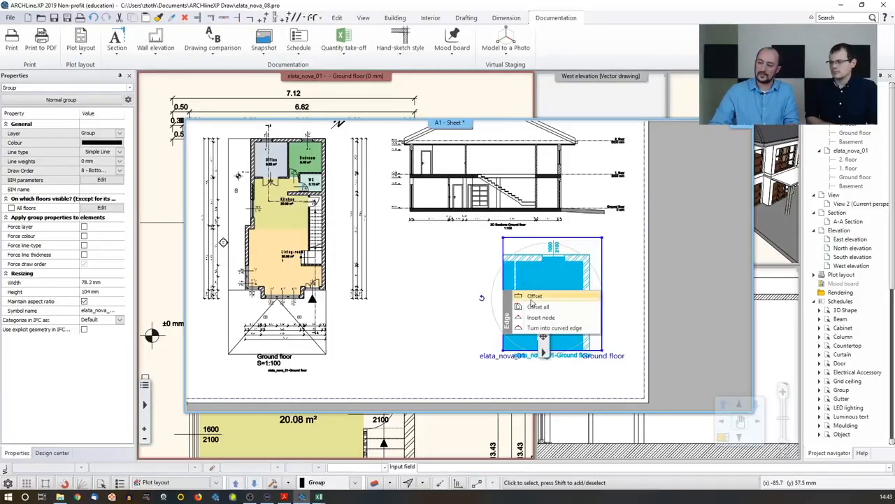
{"action": "left_click", "coordinate": [503, 300]}
{"action": "left_click", "coordinate": [406, 296]}
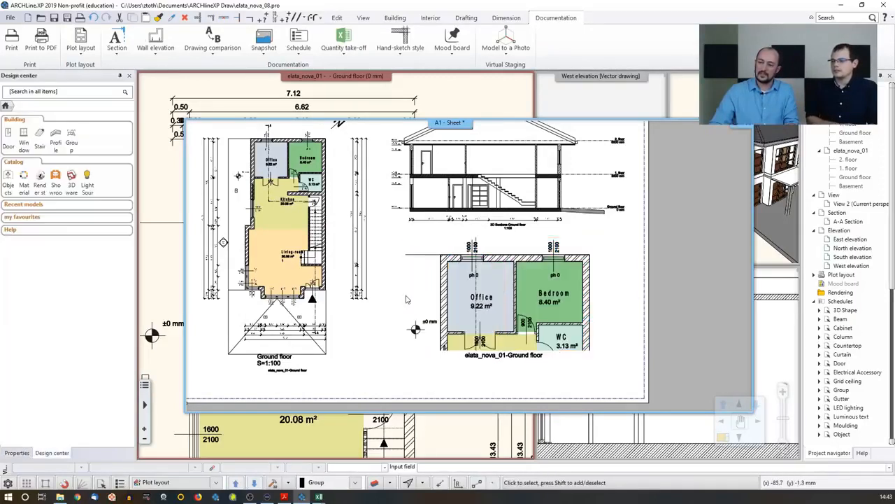
{"action": "middle_click", "coordinate": [607, 257]}
{"action": "middle_click", "coordinate": [607, 257]}
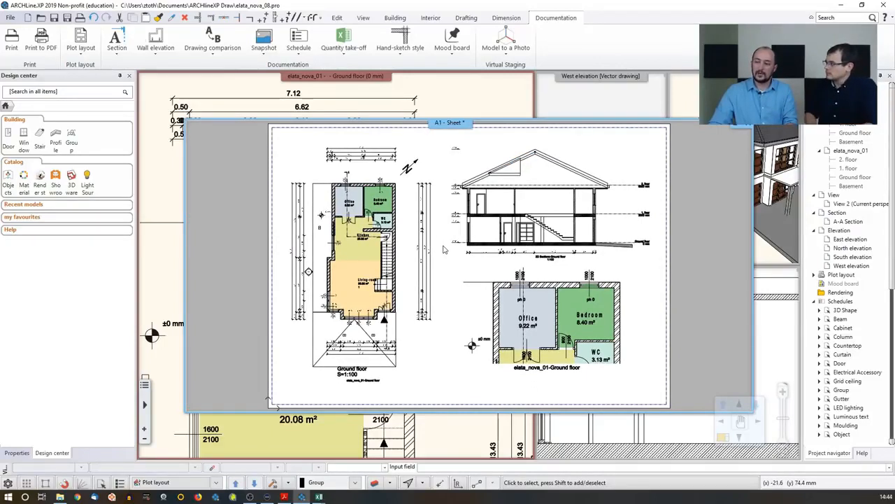
- Examine the plot layout properties and layer settings of the placed ground-floor plan without changing them
{"action": "left_click", "coordinate": [168, 224]}
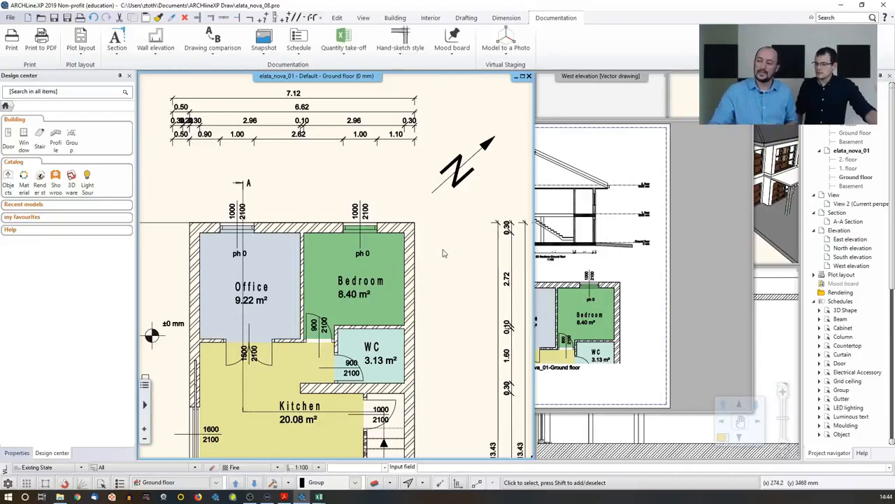
{"action": "left_click", "coordinate": [540, 201]}
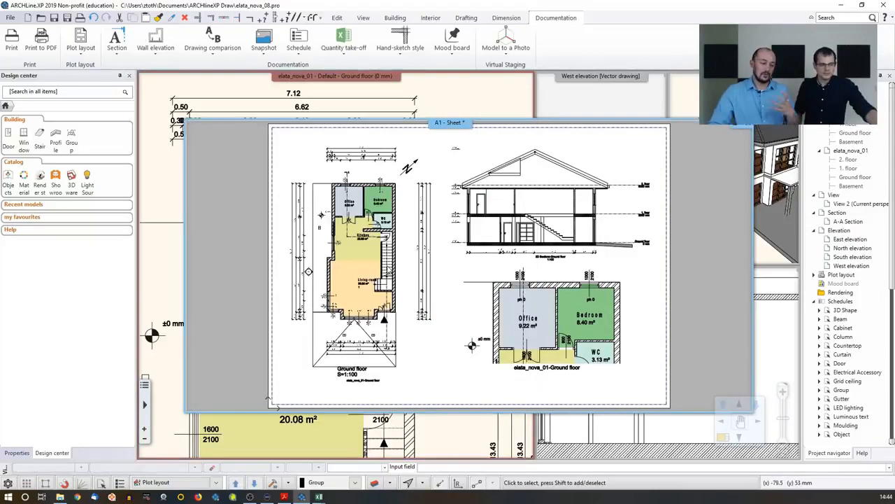
{"action": "left_click", "coordinate": [376, 254]}
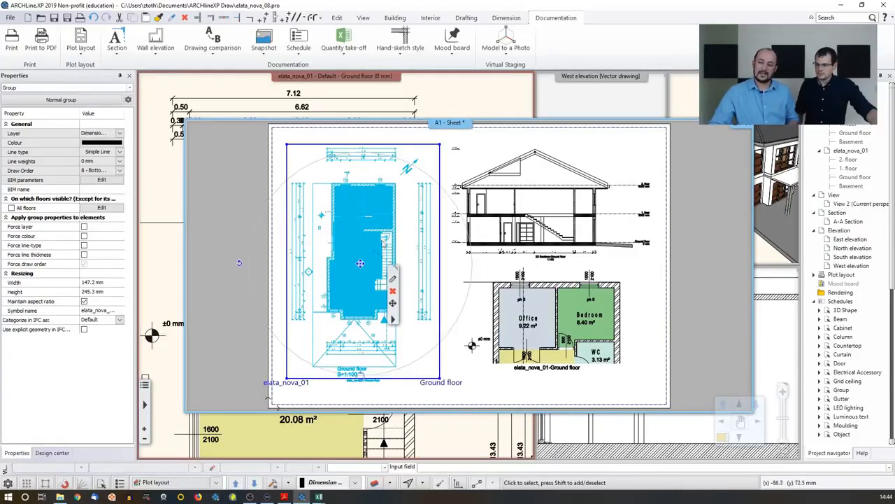
{"action": "left_click", "coordinate": [396, 285]}
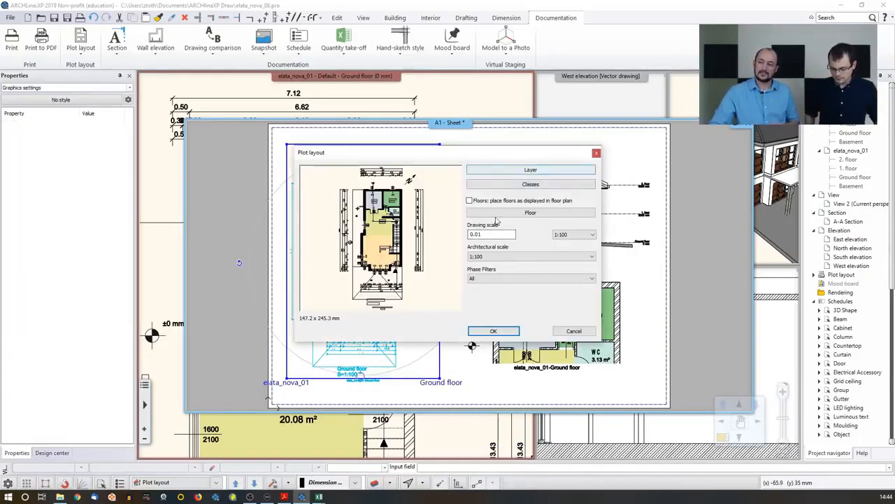
{"action": "left_click", "coordinate": [530, 170]}
{"action": "left_click", "coordinate": [700, 388]}
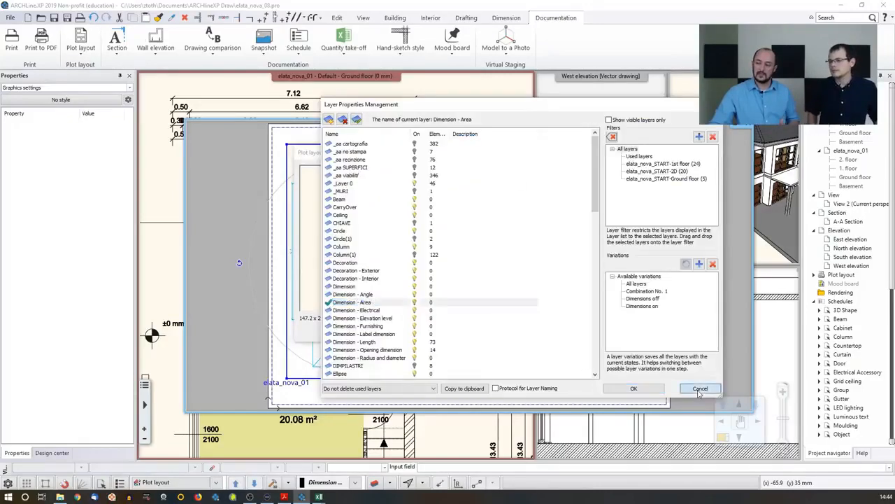
{"action": "left_click", "coordinate": [596, 153]}
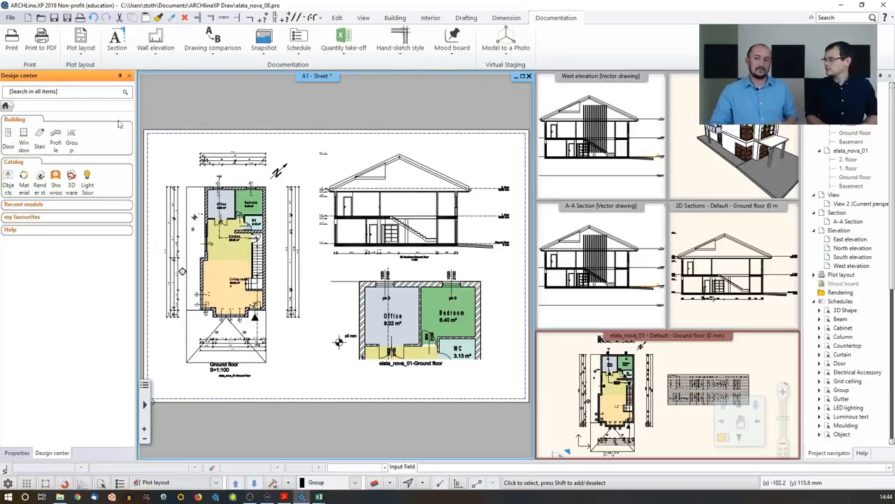
- Start a PDF print of the sheet with the output file named "Layout 01" on the Desktop
{"action": "left_click", "coordinate": [42, 50]}
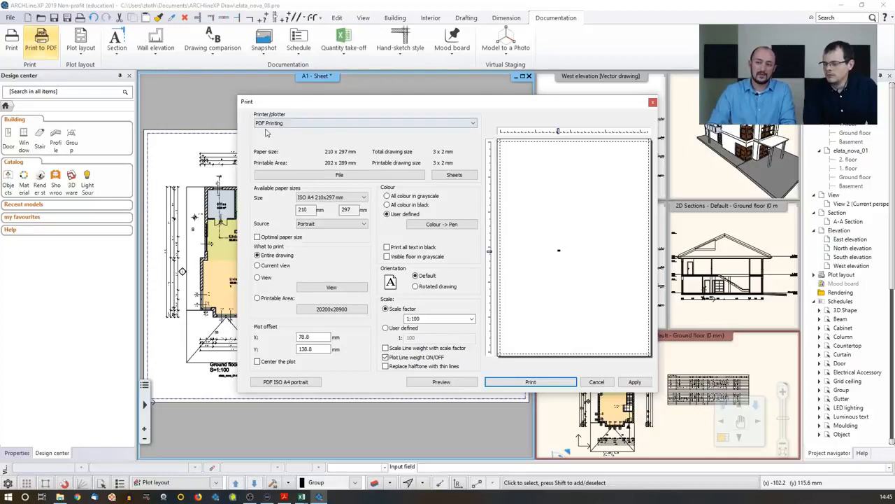
{"action": "left_click", "coordinate": [300, 179]}
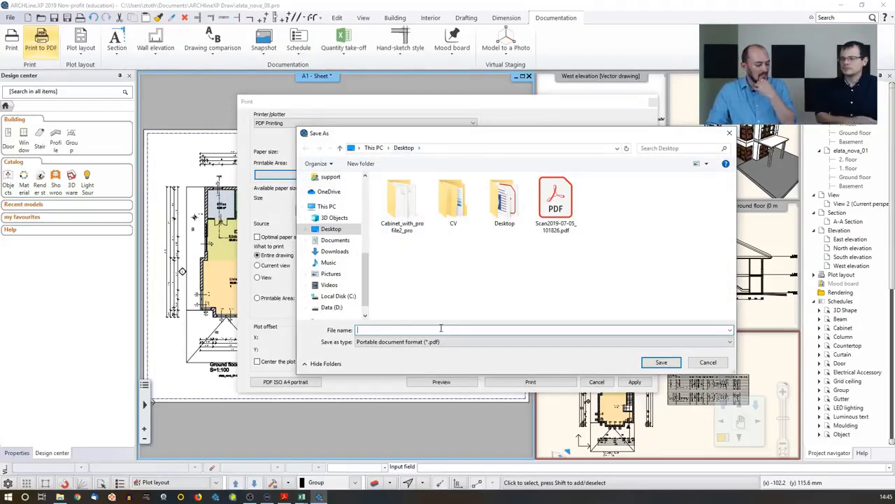
{"action": "type", "text": "La"}
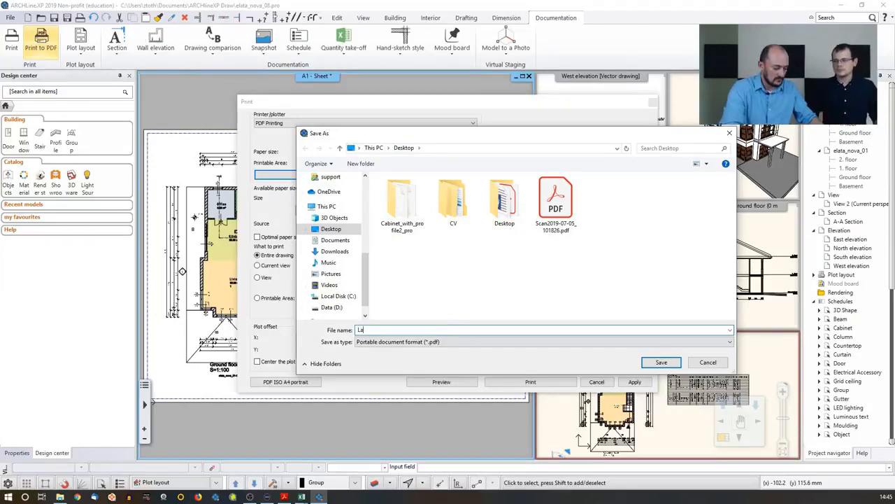
{"action": "type", "text": "yout 01"}
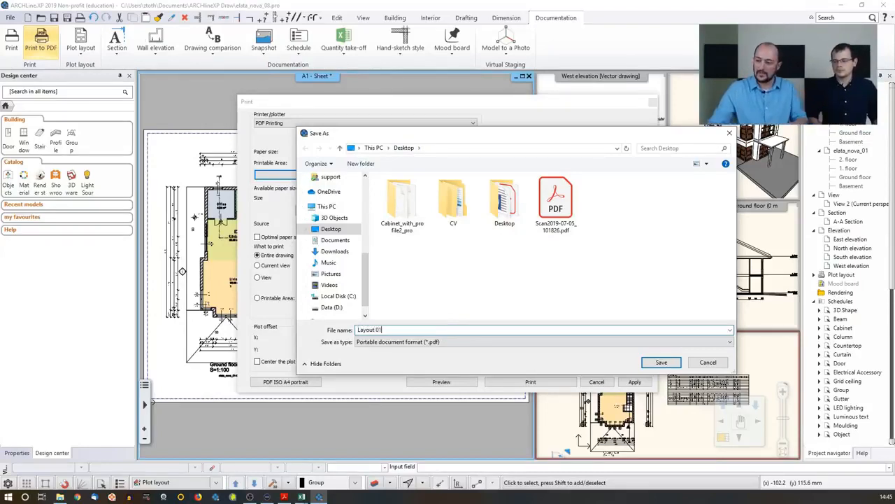
{"action": "left_click", "coordinate": [661, 362]}
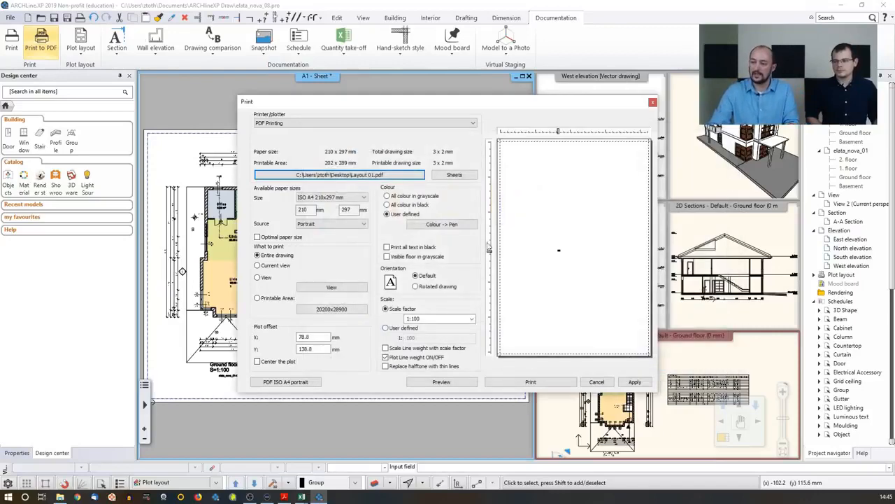
- Set the PDF paper size to ISO A3 297x420 mm in landscape orientation
{"action": "left_click", "coordinate": [307, 198]}
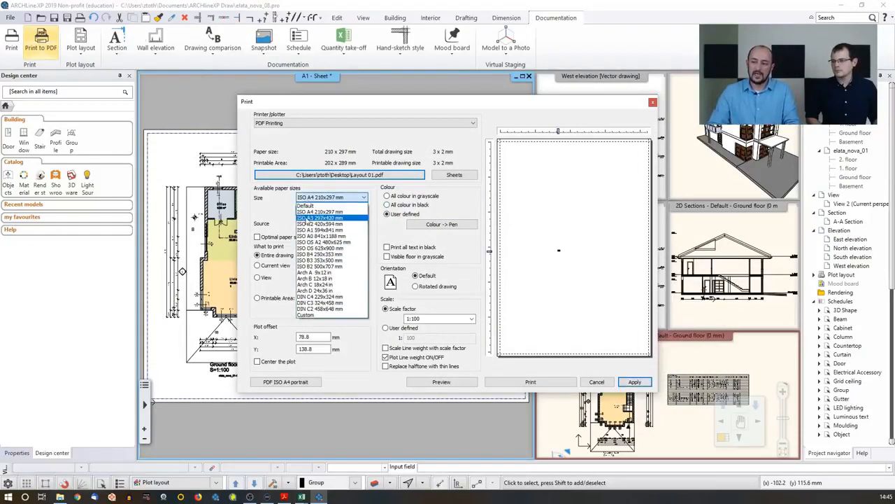
{"action": "left_click", "coordinate": [305, 221]}
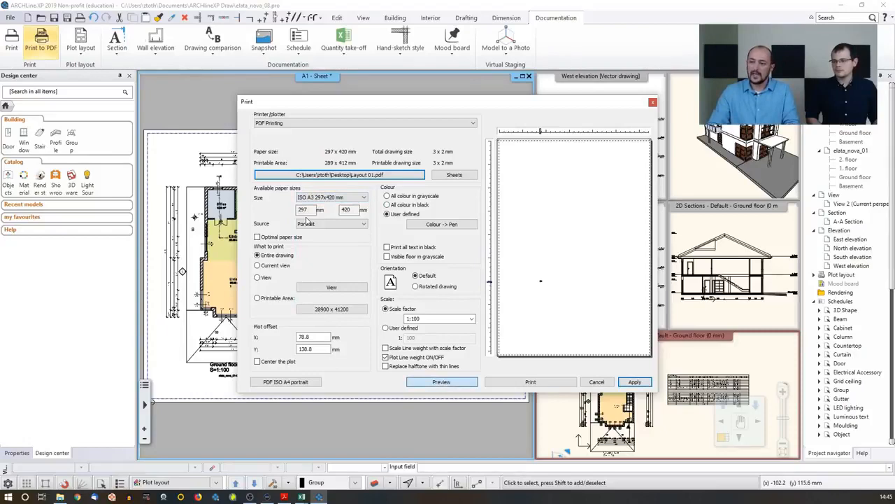
{"action": "left_click", "coordinate": [311, 223]}
{"action": "left_click", "coordinate": [313, 239]}
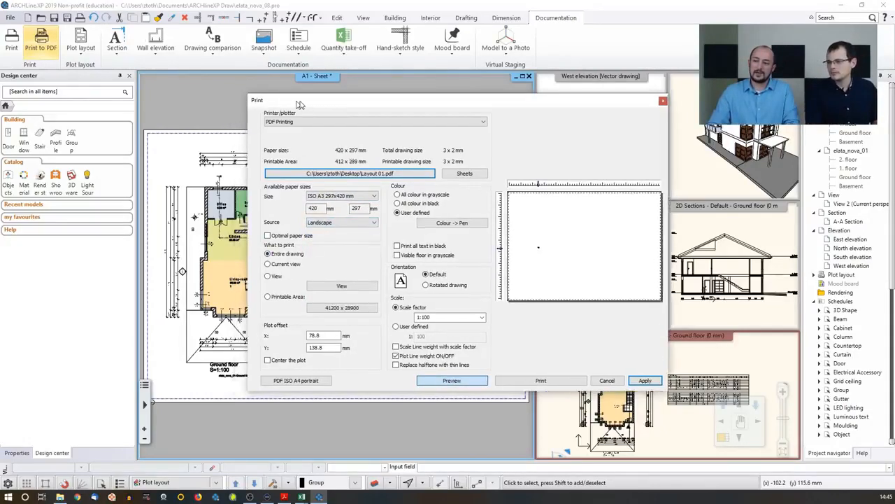
{"action": "left_click_drag", "start_coordinate": [303, 102], "coordinate": [611, 84]}
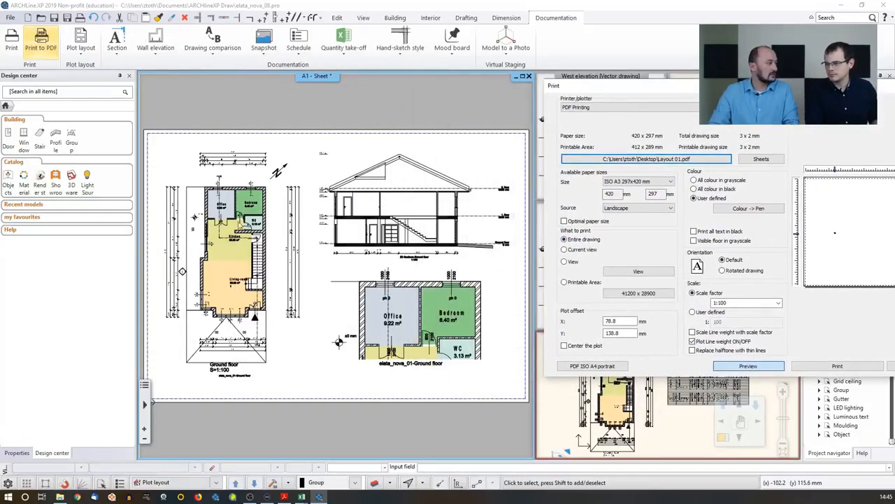
{"action": "left_click_drag", "start_coordinate": [627, 90], "coordinate": [406, 81]}
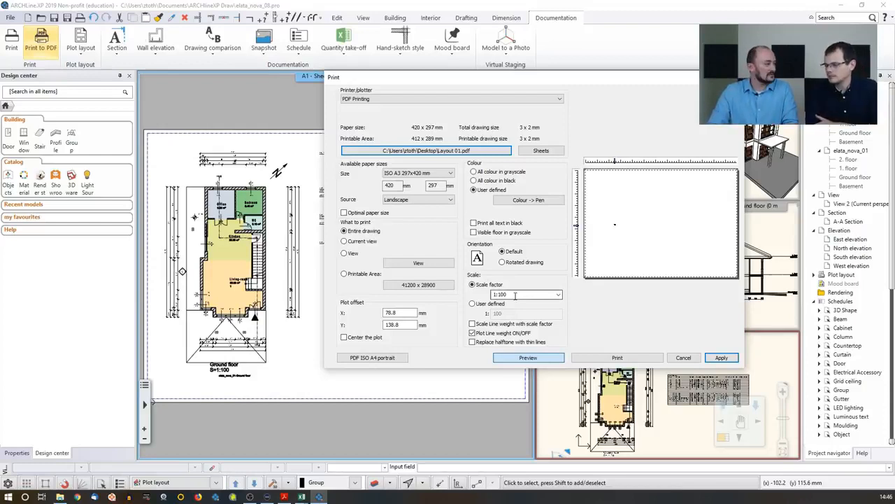
- Print the sheet to PDF at a 1:1 scale factor with the plot centred on the paper
{"action": "left_click", "coordinate": [558, 294]}
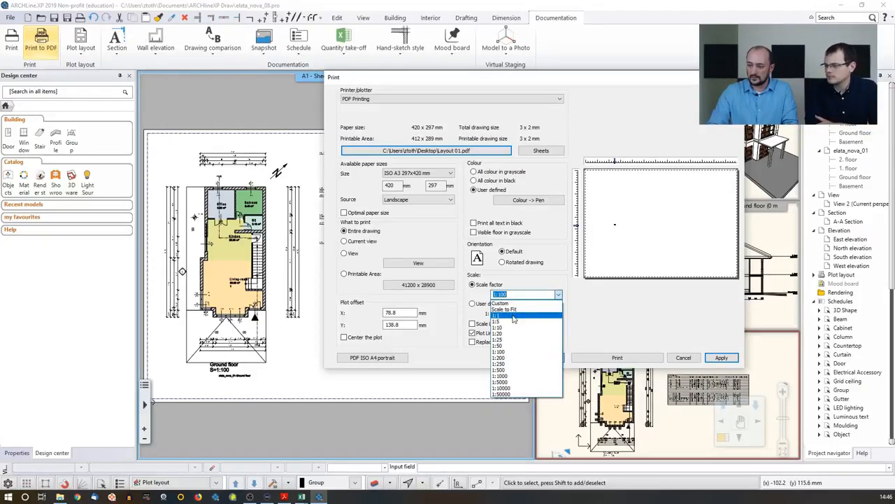
{"action": "left_click", "coordinate": [514, 319]}
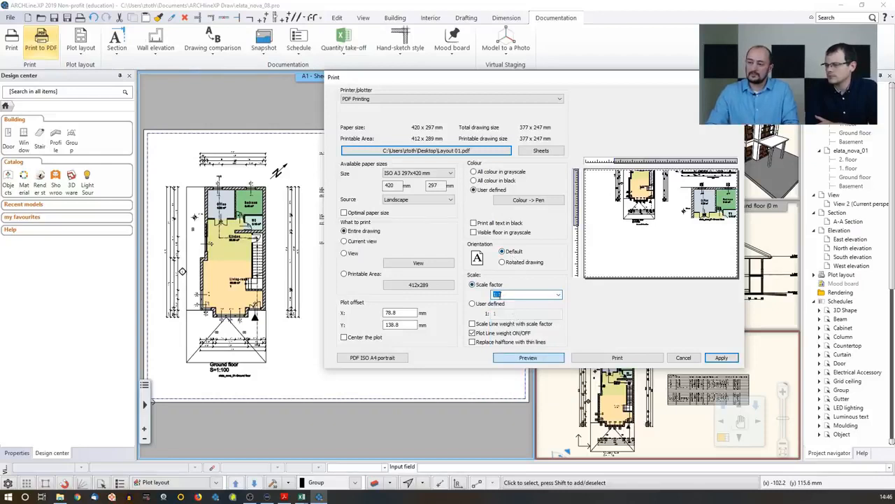
{"action": "left_click", "coordinate": [367, 339]}
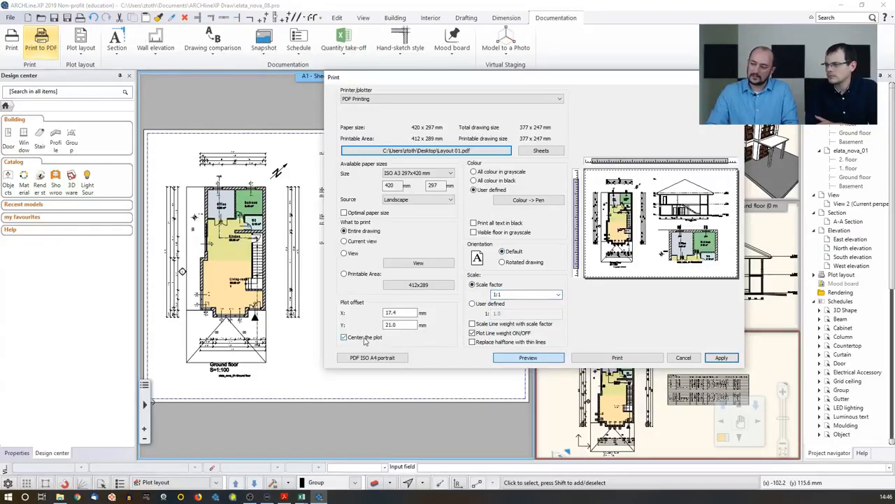
{"action": "left_click", "coordinate": [592, 363]}
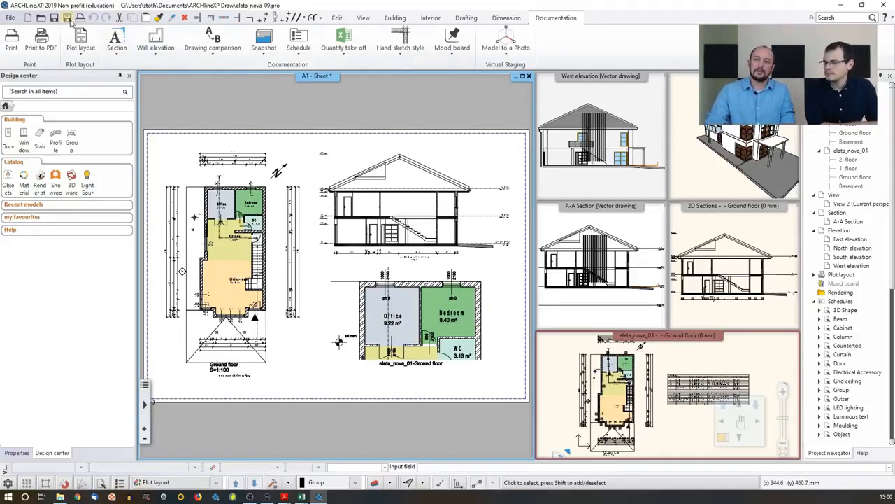
- Add another page to the current plot layout as ISO A4 210x297 mm landscape, without a plot stamp
{"action": "left_click", "coordinate": [77, 53]}
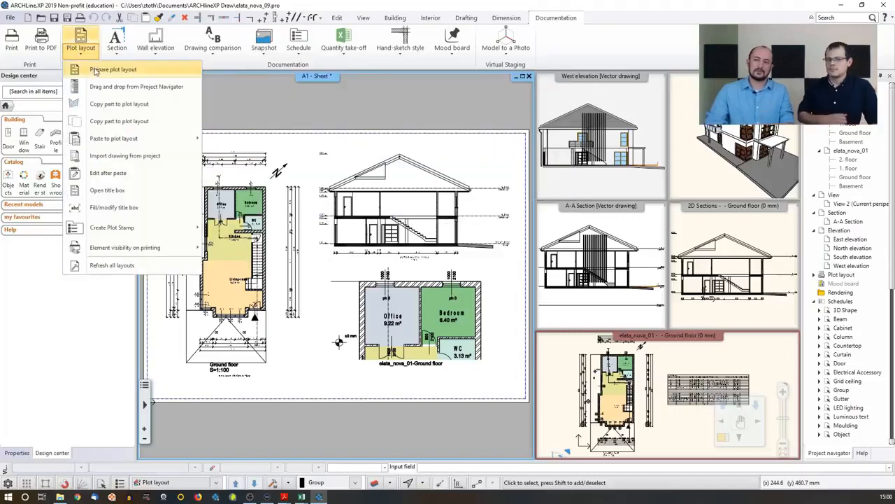
{"action": "left_click", "coordinate": [99, 73]}
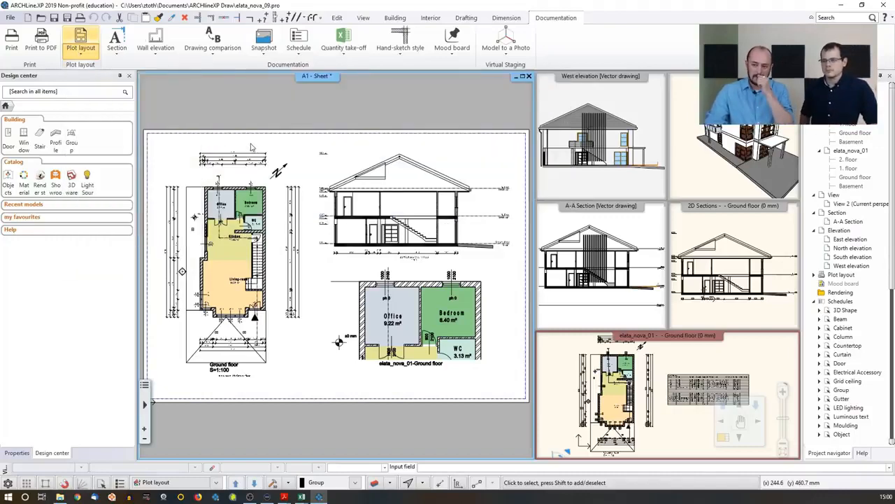
{"action": "left_click_drag", "start_coordinate": [290, 100], "coordinate": [385, 105]}
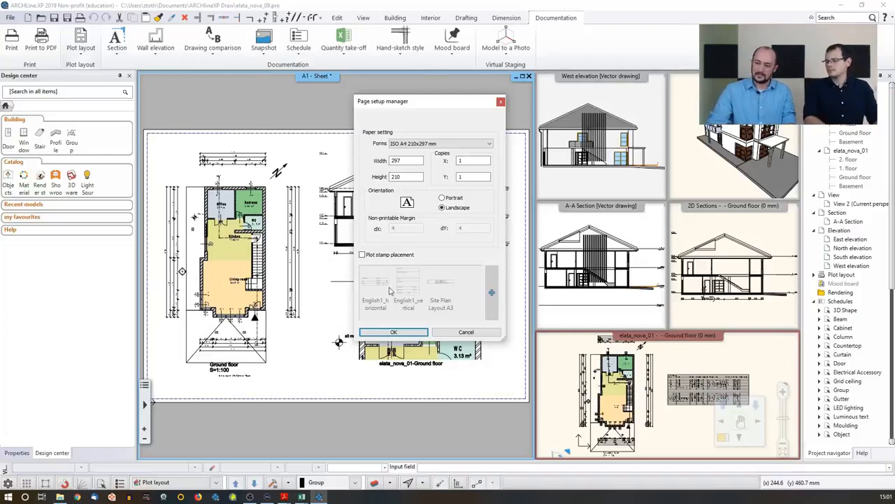
{"action": "left_click", "coordinate": [404, 332]}
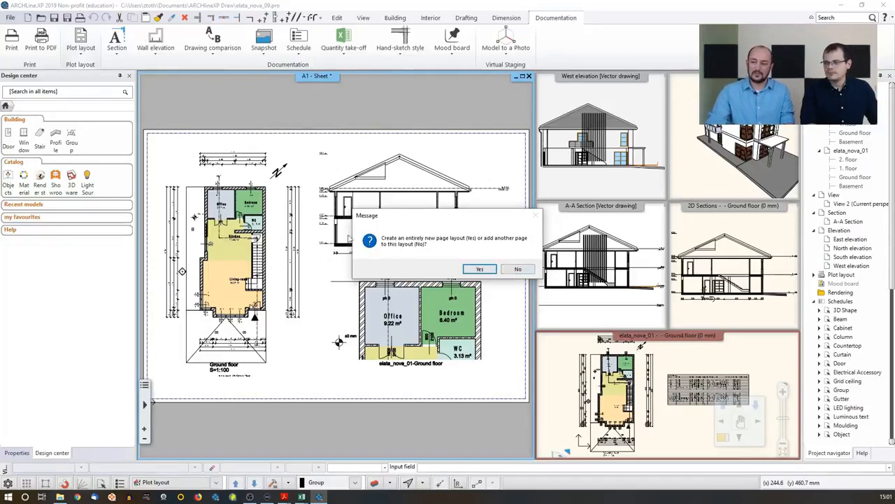
{"action": "left_click", "coordinate": [519, 270]}
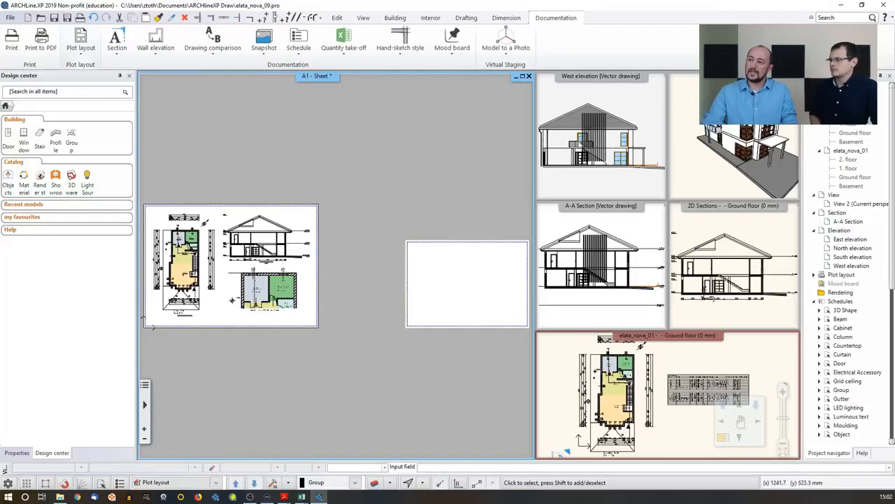
- Shade the West elevation with textures, using contour-line and hatched shadows and the elevation shadow light direction
{"action": "left_click", "coordinate": [589, 167]}
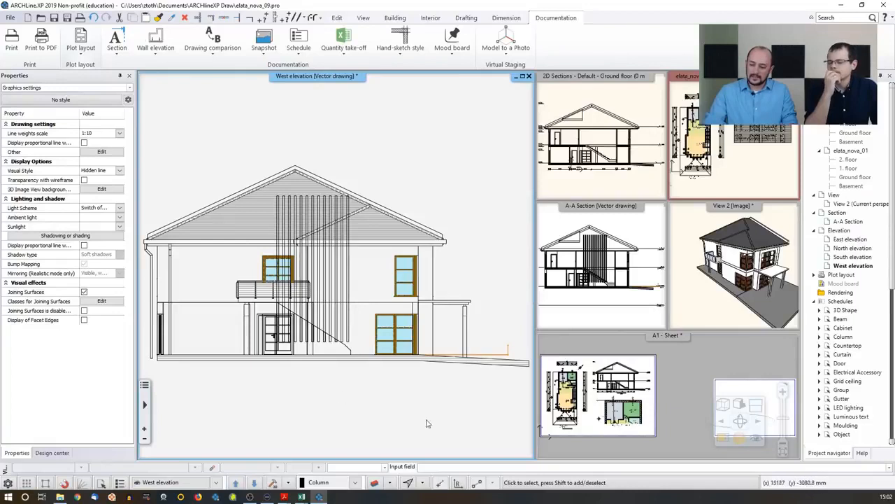
{"action": "left_click", "coordinate": [739, 406]}
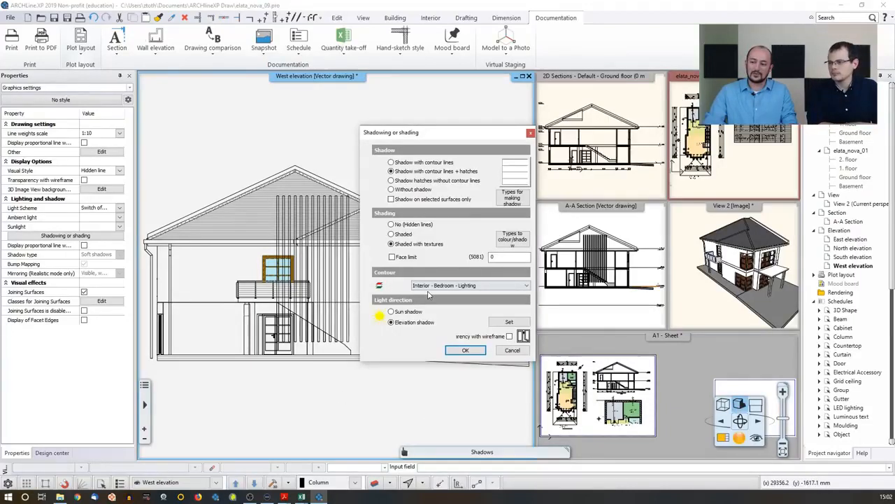
{"action": "left_click", "coordinate": [460, 351]}
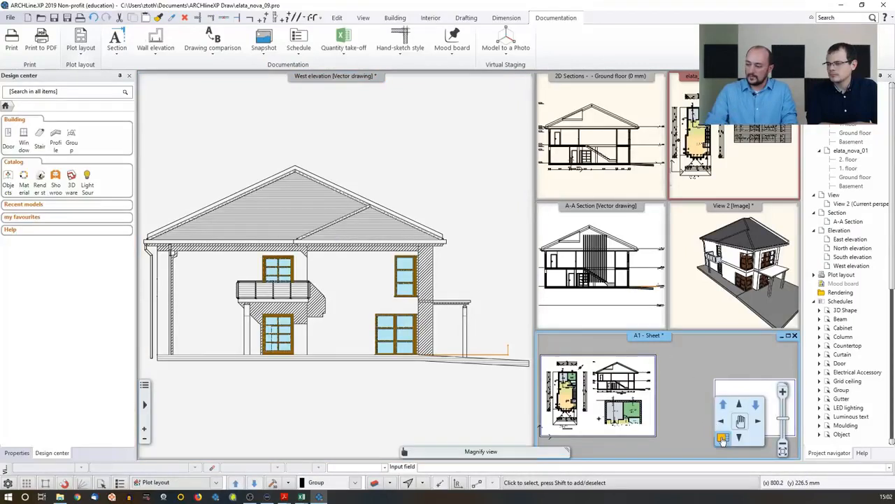
- Place the West elevation on the sheet's empty A4 page at 1:100 scale
{"action": "left_click", "coordinate": [731, 412]}
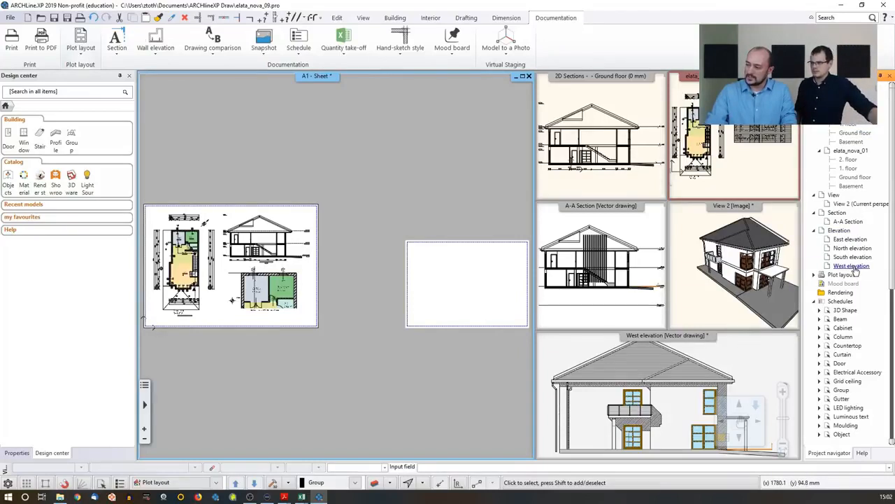
{"action": "left_click_drag", "start_coordinate": [853, 268], "coordinate": [456, 291]}
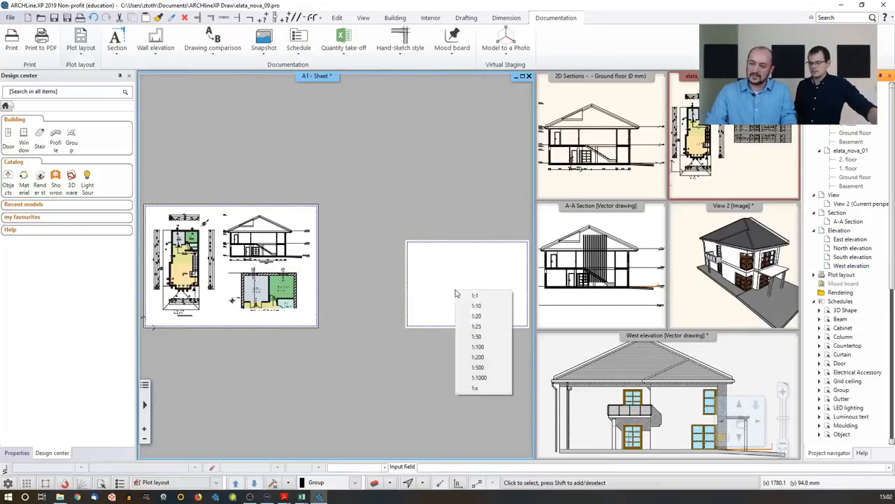
{"action": "left_click", "coordinate": [475, 348]}
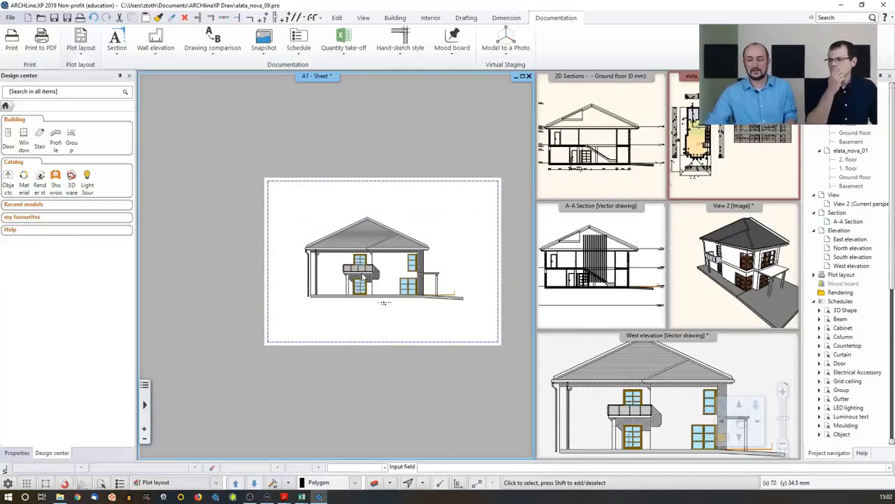
{"action": "scroll", "coordinate": [336, 267], "scroll_direction": "down", "scroll_amount": 3}
{"action": "middle_click_drag", "start_coordinate": [288, 257], "coordinate": [369, 264]}
{"action": "middle_click_drag", "start_coordinate": [305, 242], "coordinate": [342, 240]}
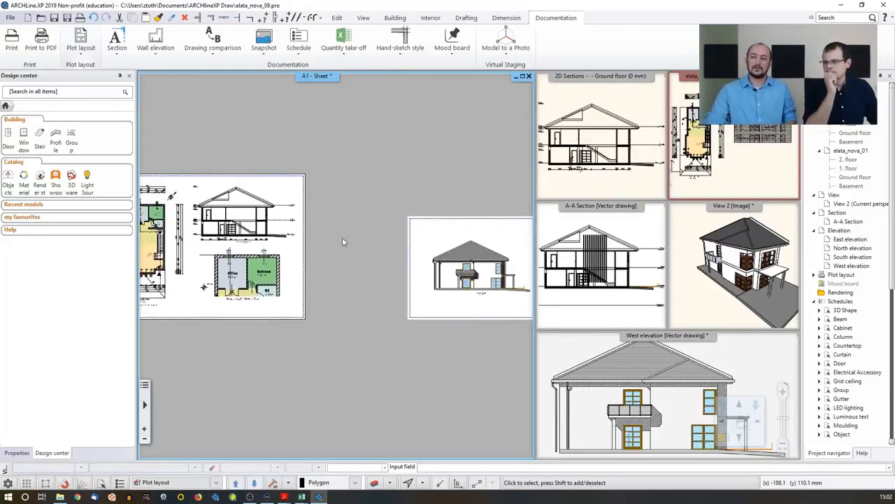
{"action": "middle_click", "coordinate": [342, 240]}
{"action": "middle_click", "coordinate": [342, 240]}
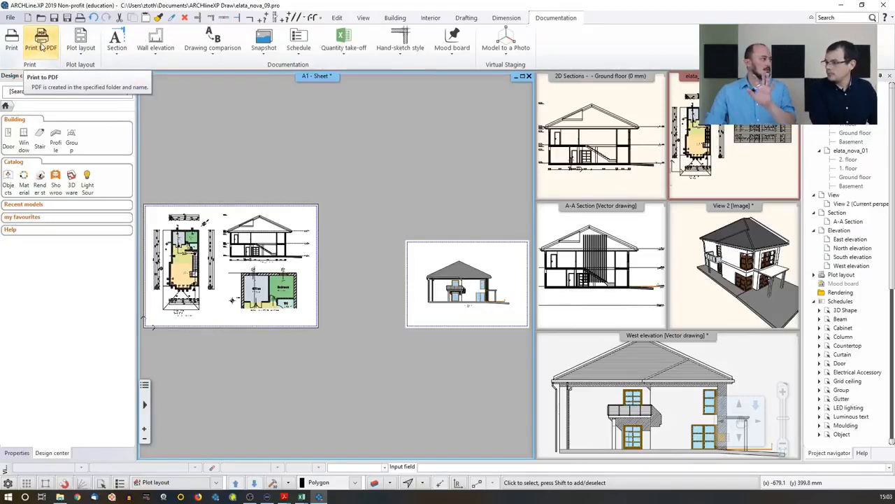
- Open the print queue and add the A1 - Sheet plot layout as a print job
{"action": "left_click", "coordinate": [10, 18]}
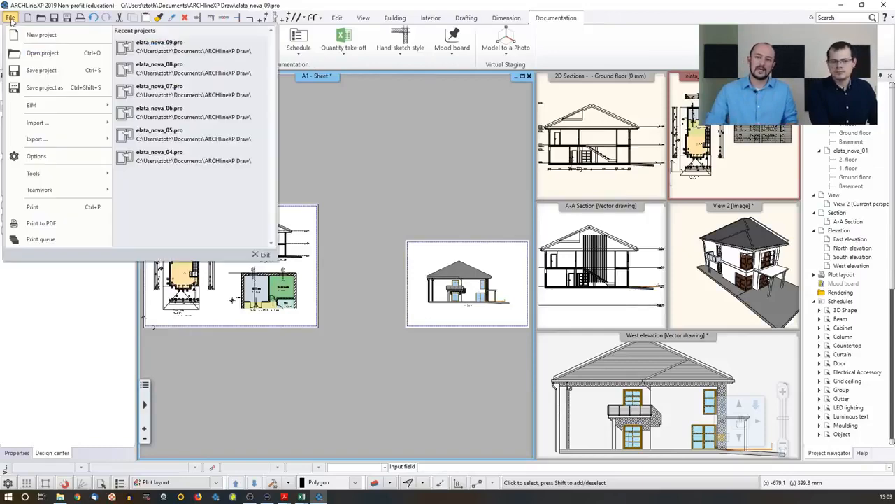
{"action": "left_click", "coordinate": [42, 239]}
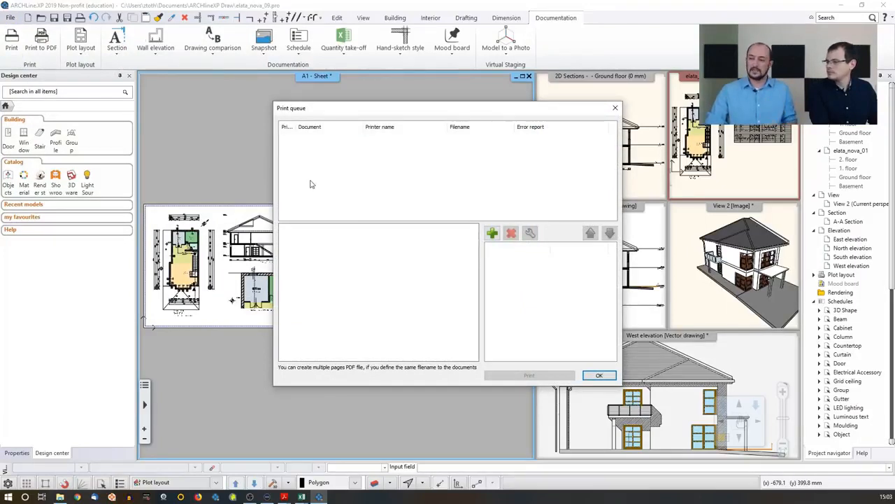
{"action": "left_click", "coordinate": [493, 233]}
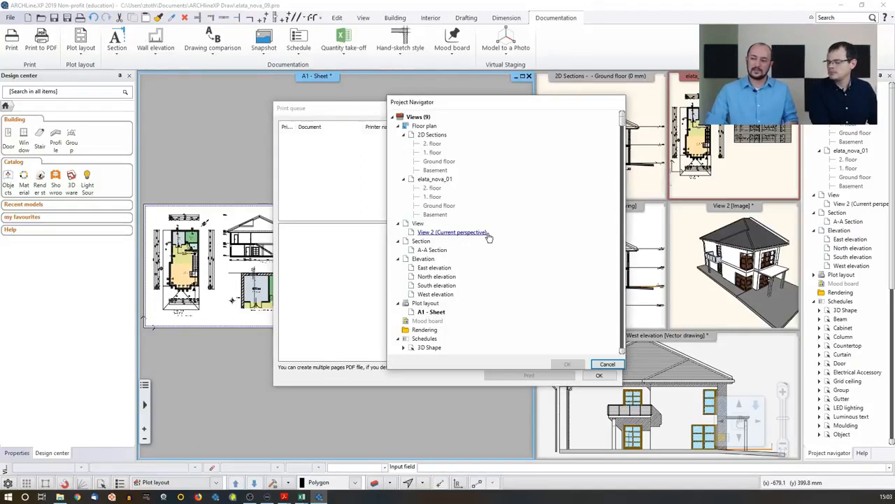
{"action": "left_click", "coordinate": [432, 313]}
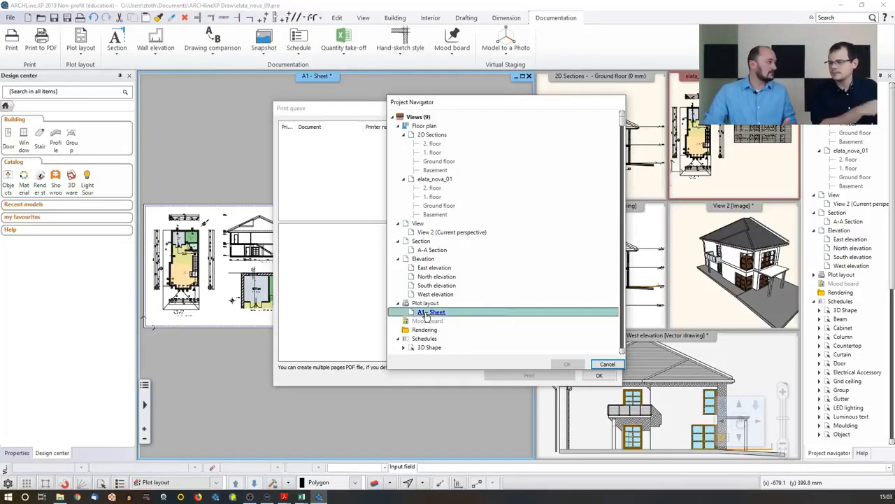
{"action": "left_click", "coordinate": [568, 365]}
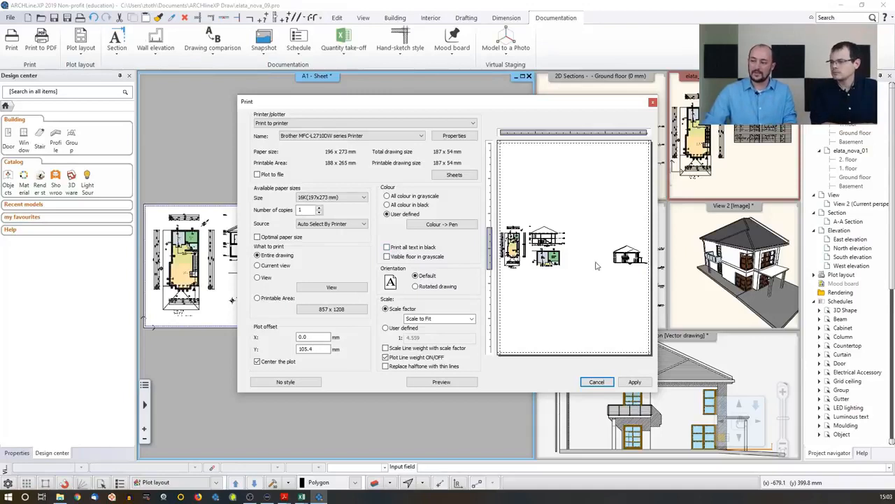
- Set the job to PDF Printing with the output file named "Layout pages" on the Desktop
{"action": "left_click", "coordinate": [337, 124]}
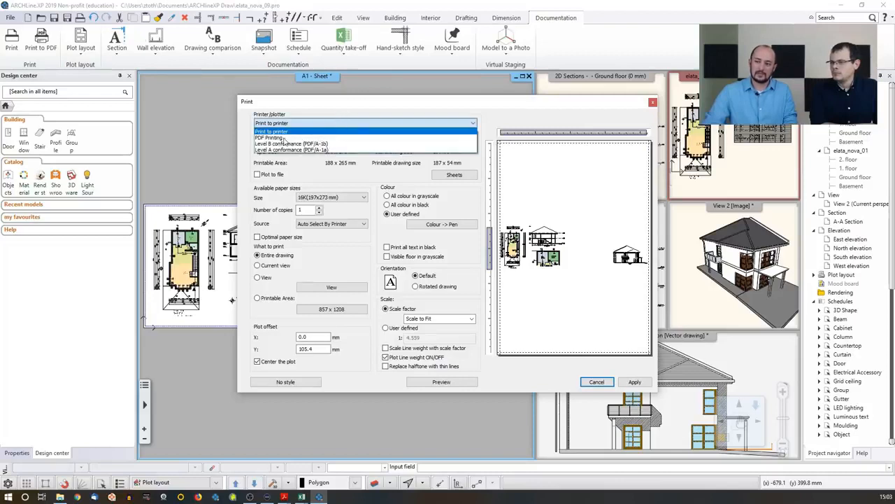
{"action": "left_click", "coordinate": [277, 138]}
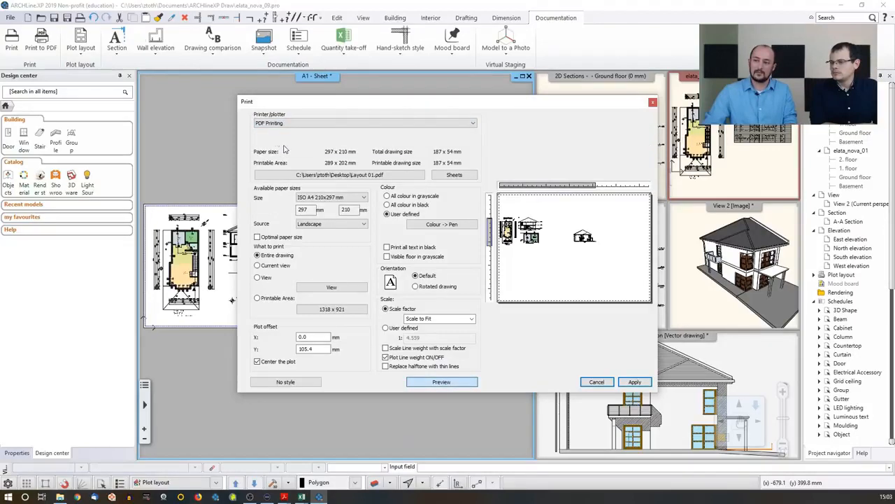
{"action": "left_click", "coordinate": [342, 175]}
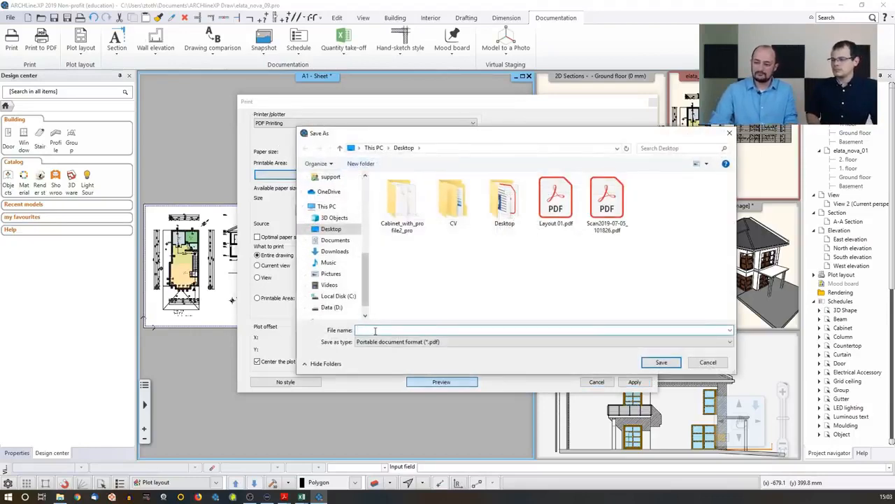
{"action": "type", "text": "La"}
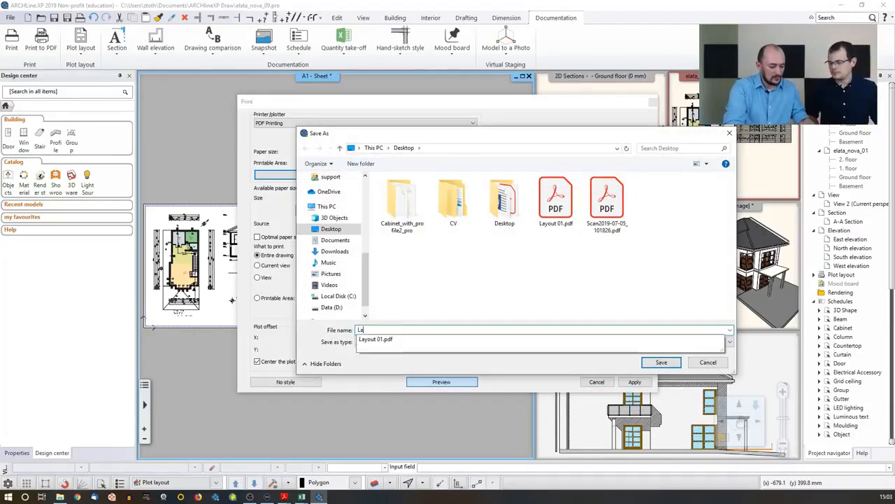
{"action": "type", "text": "yout pages"}
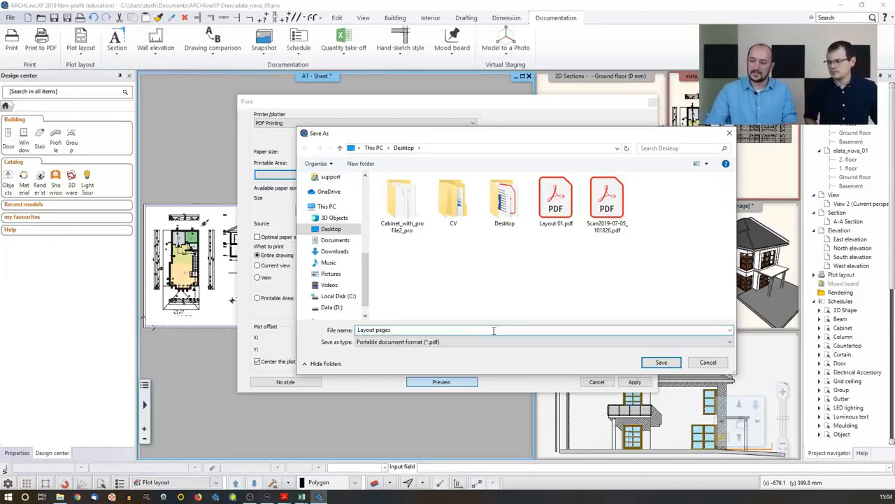
{"action": "left_click", "coordinate": [661, 362]}
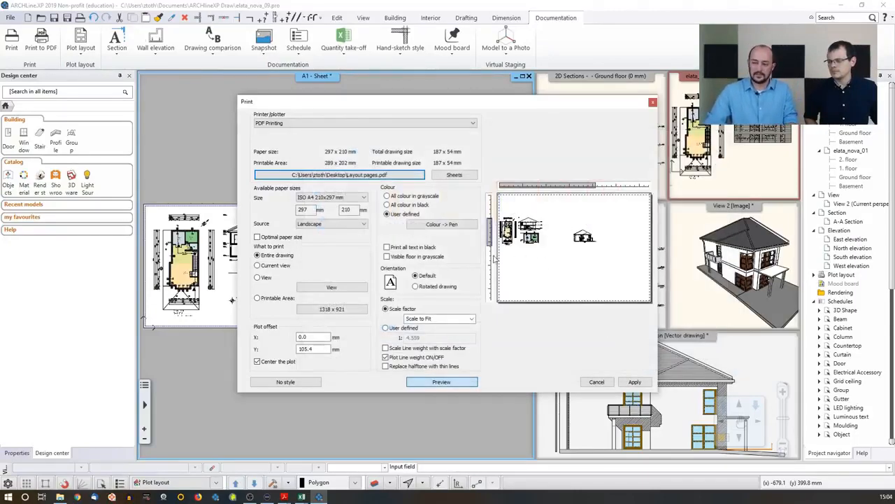
- Set the job's paper size to ISO A3 297x420 mm and its scale factor to 1:1
{"action": "left_click", "coordinate": [337, 199]}
{"action": "left_click", "coordinate": [330, 219]}
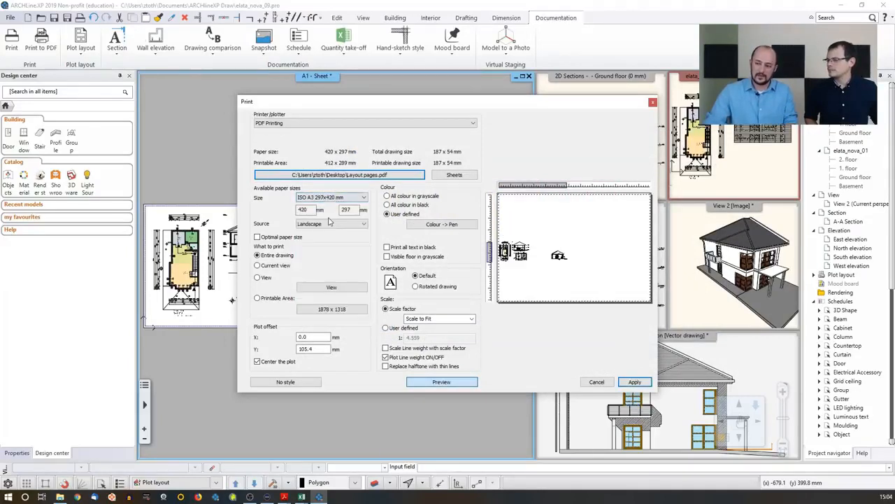
{"action": "left_click", "coordinate": [472, 319]}
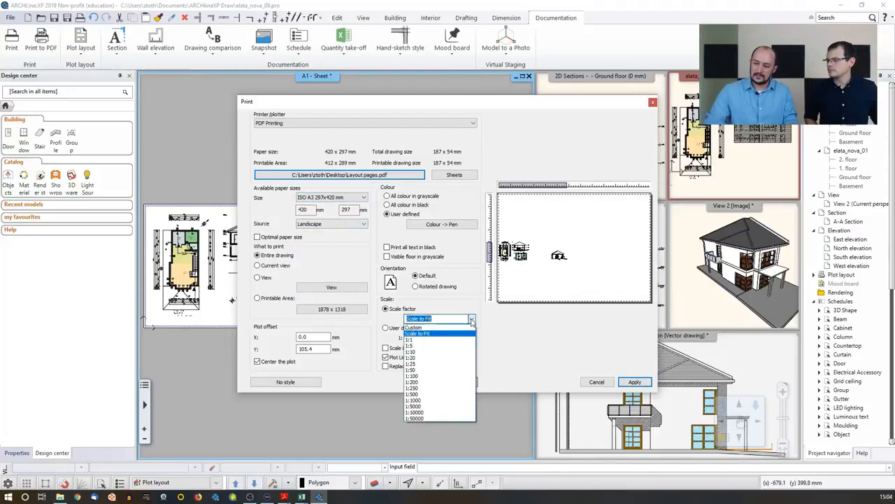
{"action": "left_click", "coordinate": [412, 341]}
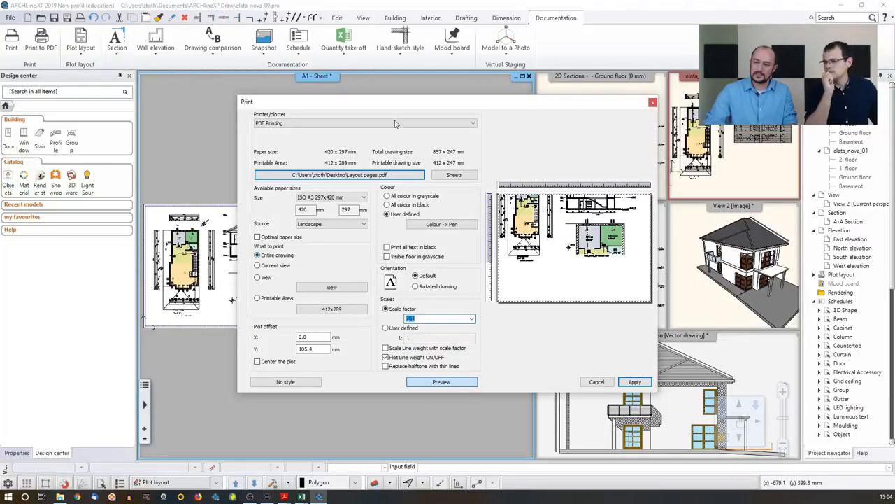
- Limit the print job to a view window around the A3 page and apply it with the plot centred
{"action": "left_click_drag", "start_coordinate": [384, 102], "coordinate": [574, 102]}
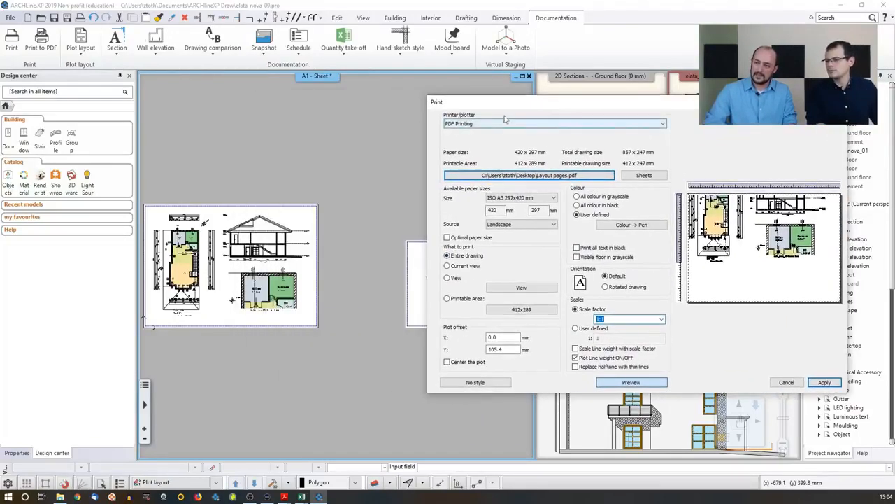
{"action": "left_click_drag", "start_coordinate": [508, 107], "coordinate": [594, 118]}
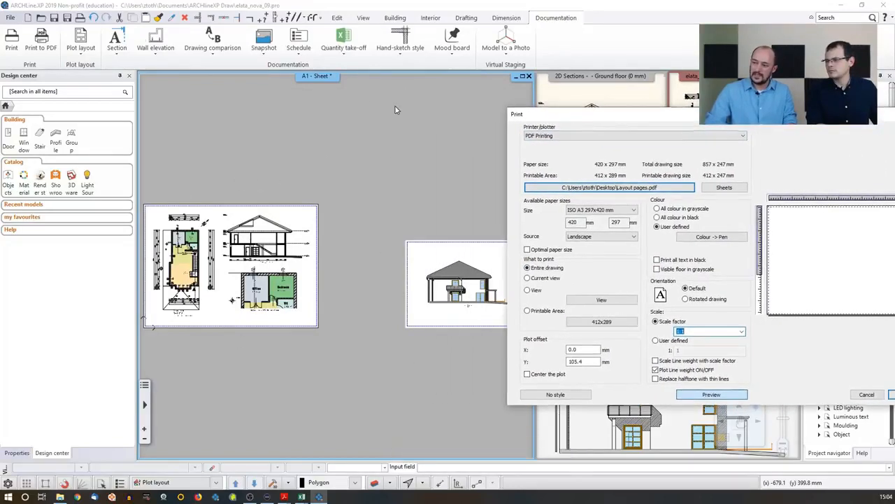
{"action": "left_click_drag", "start_coordinate": [605, 114], "coordinate": [343, 105]}
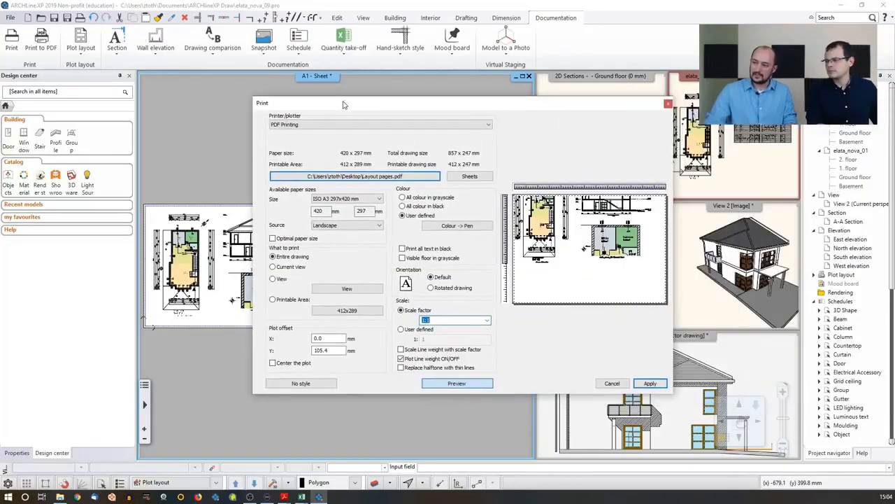
{"action": "left_click", "coordinate": [278, 282]}
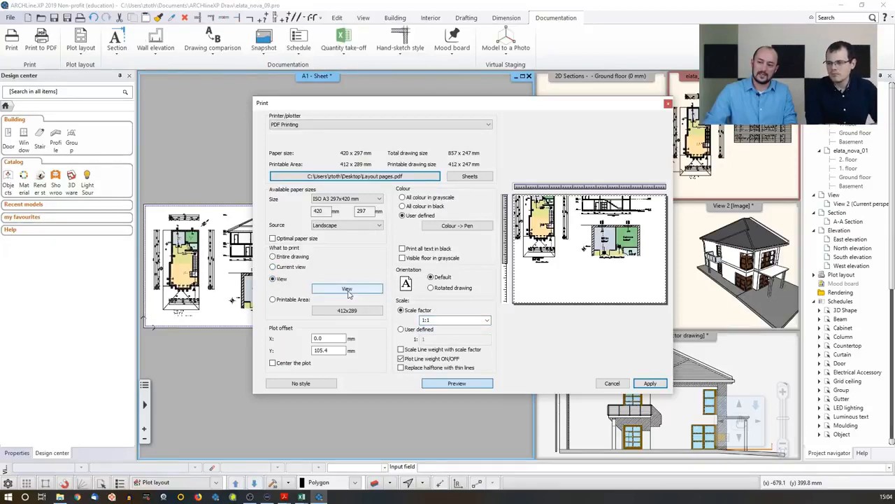
{"action": "left_click", "coordinate": [347, 289]}
{"action": "middle_click_drag", "start_coordinate": [332, 280], "coordinate": [441, 272]}
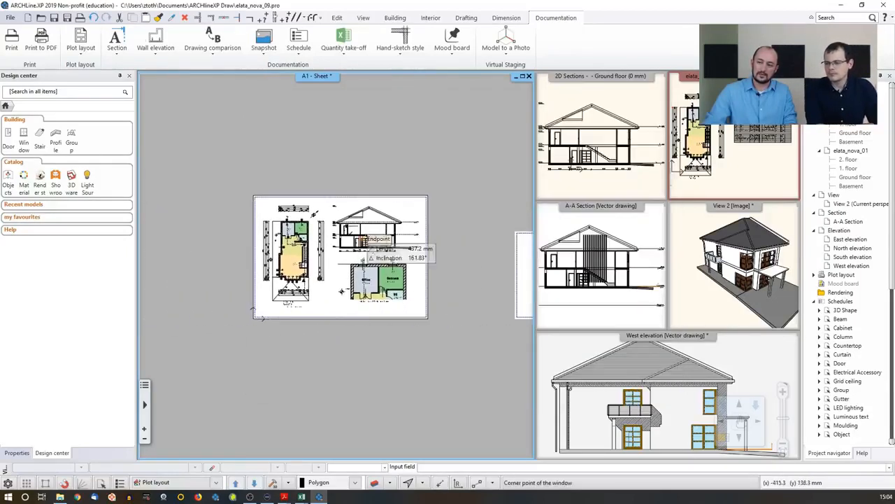
{"action": "left_click", "coordinate": [253, 195]}
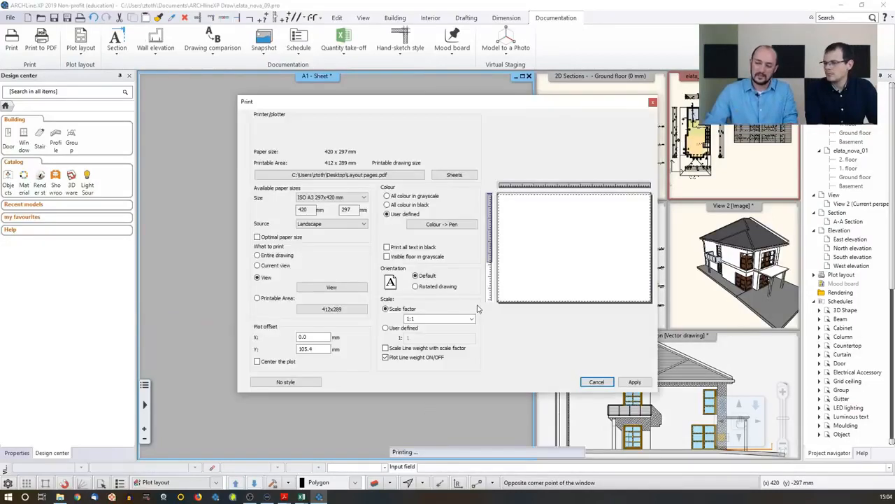
{"action": "left_click", "coordinate": [257, 361]}
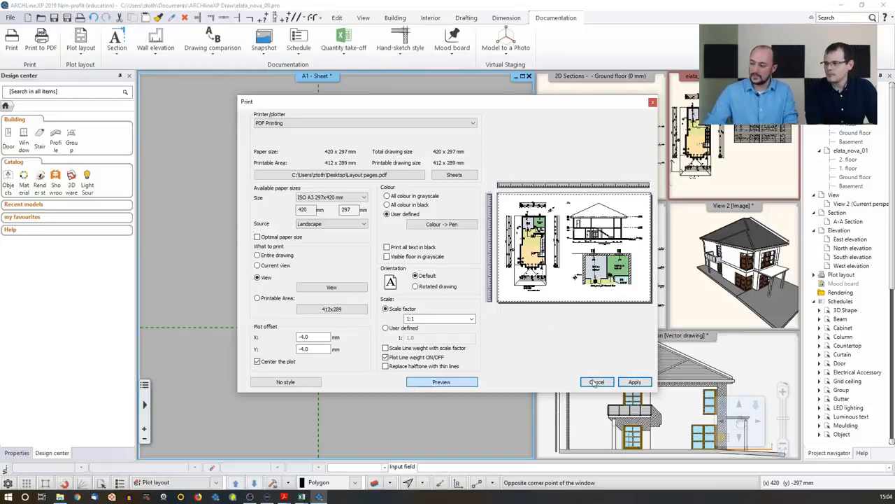
{"action": "left_click", "coordinate": [635, 382]}
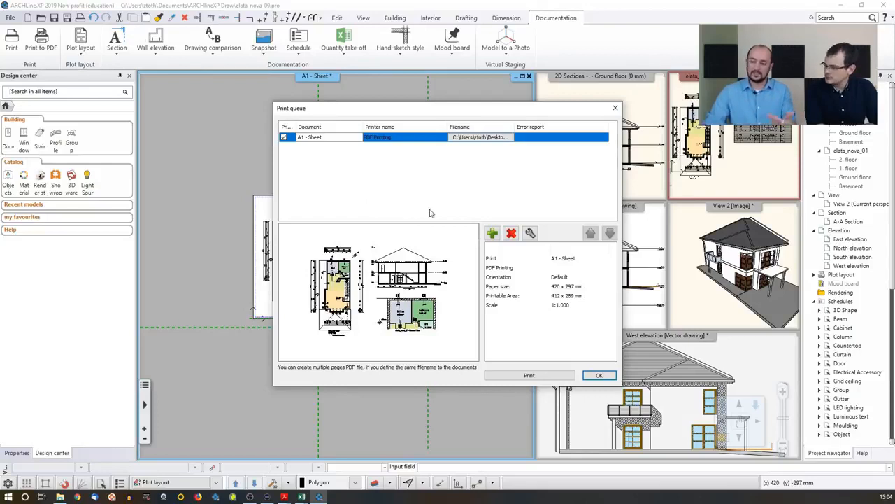
- Add the A1 - Sheet plot layout to the print queue a second time
{"action": "left_click", "coordinate": [492, 233]}
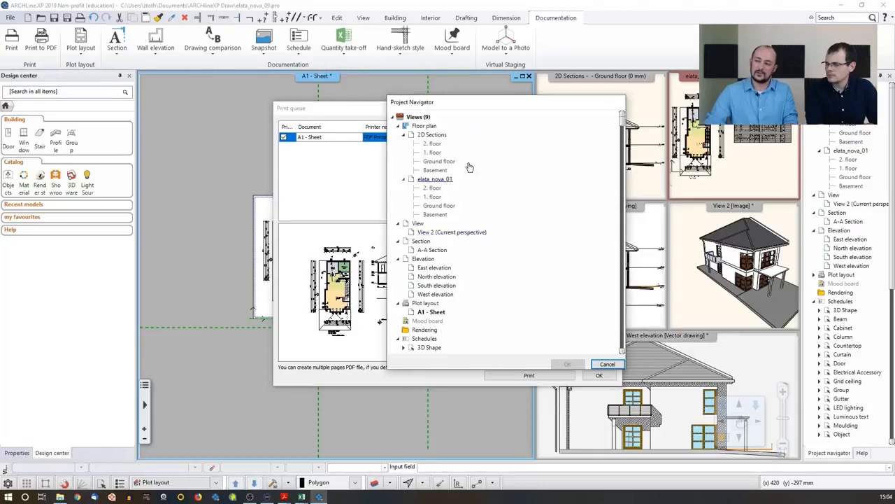
{"action": "left_click", "coordinate": [428, 312]}
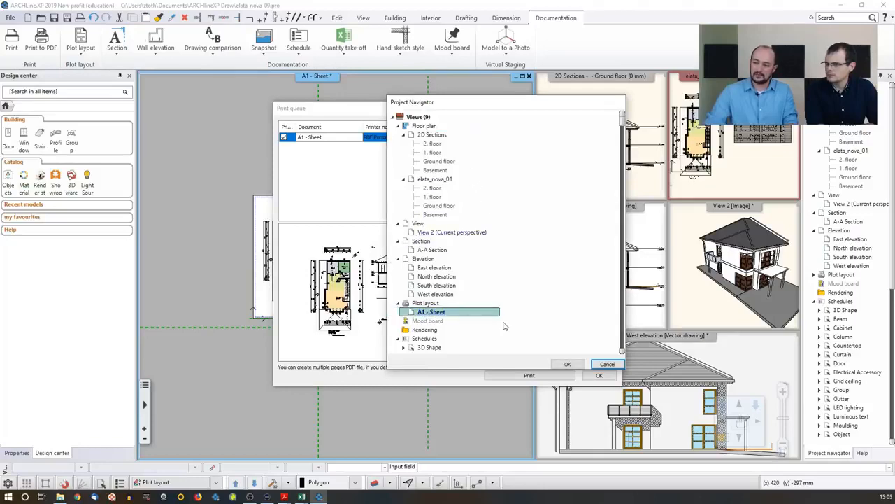
{"action": "left_click", "coordinate": [566, 364]}
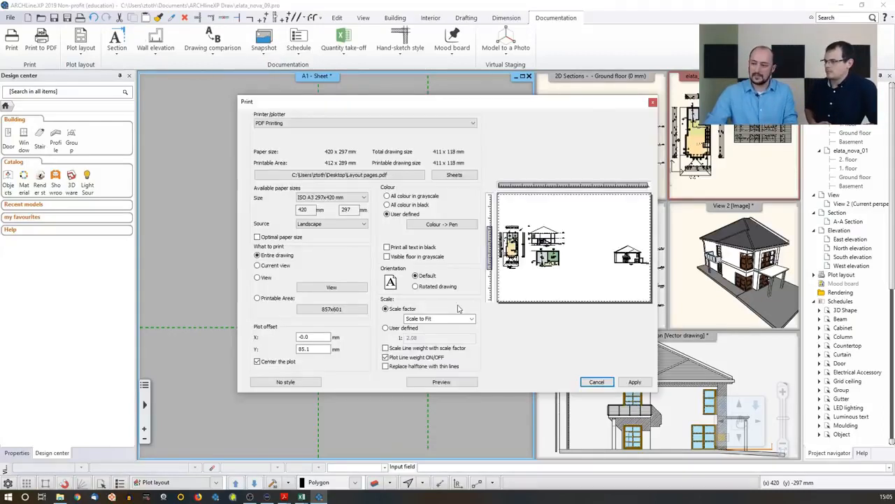
- Set the second print job's scale factor to 1:1 and its paper size to ISO A4 210x297 mm
{"action": "left_click", "coordinate": [463, 319]}
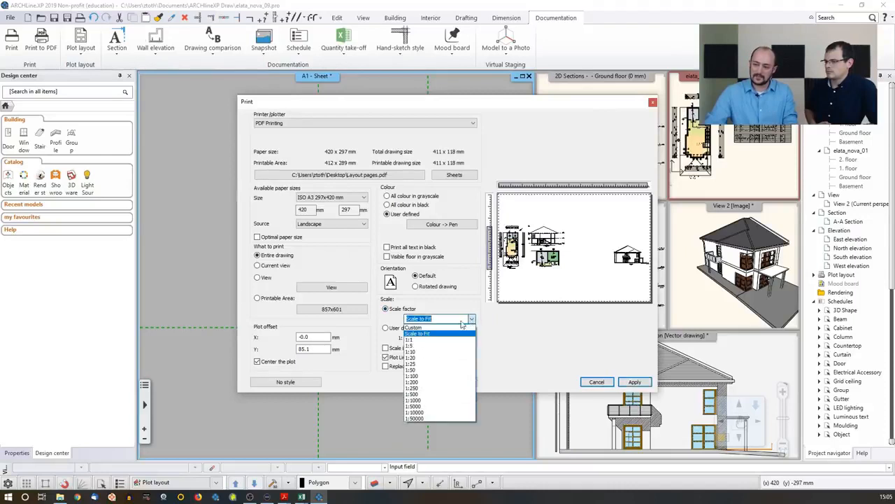
{"action": "left_click", "coordinate": [424, 341]}
{"action": "left_click", "coordinate": [329, 197]}
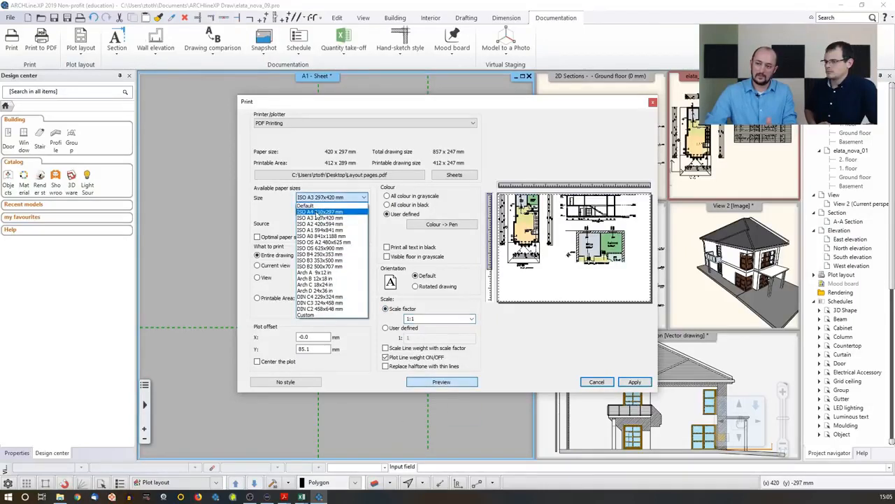
{"action": "left_click", "coordinate": [316, 213]}
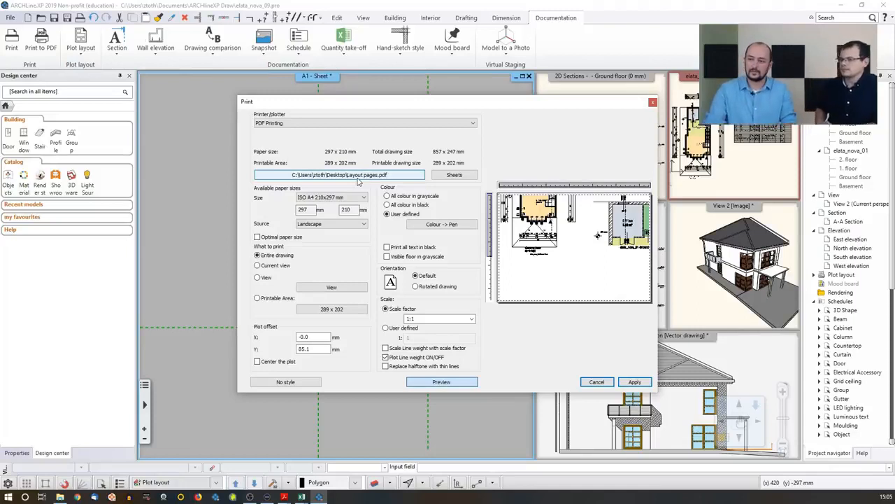
- Limit the second job to a view window around the A4 elevation page, centre the plot and apply the settings
{"action": "left_click", "coordinate": [259, 279]}
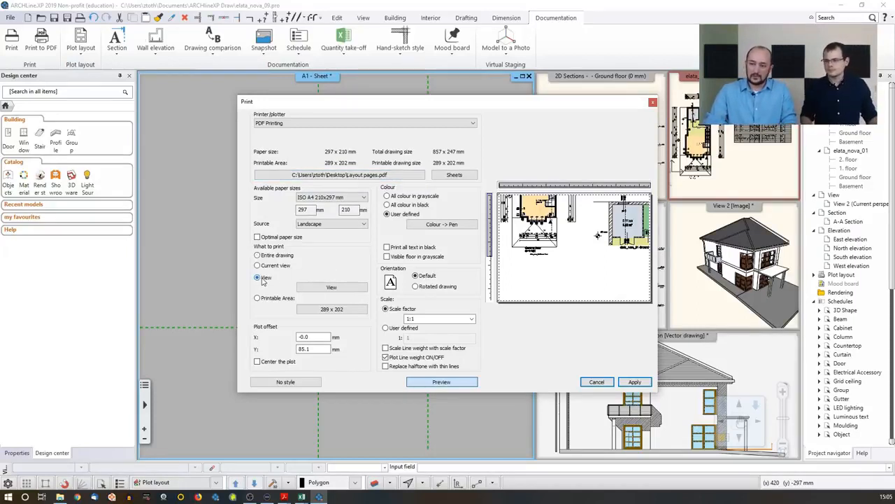
{"action": "left_click", "coordinate": [328, 291]}
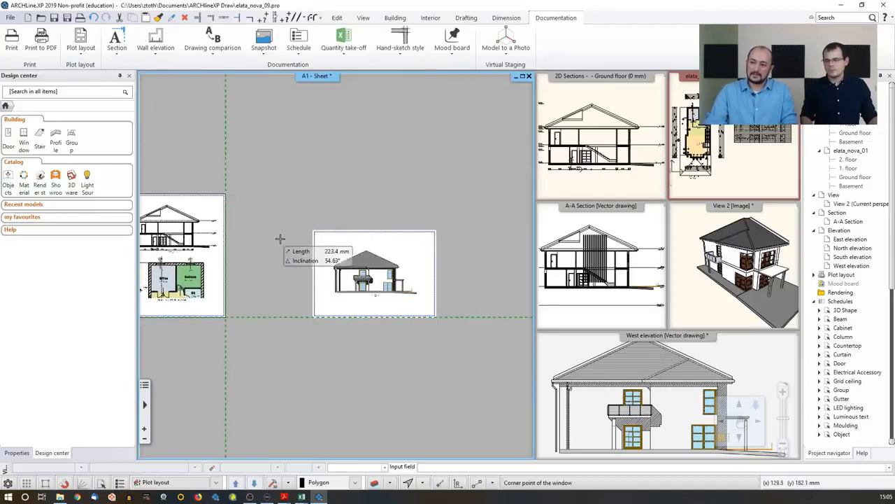
{"action": "left_click", "coordinate": [313, 230]}
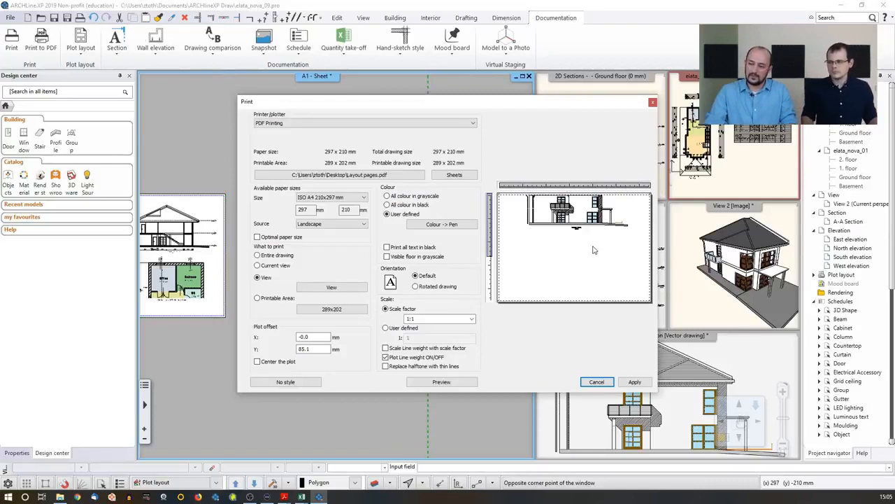
{"action": "left_click", "coordinate": [257, 361]}
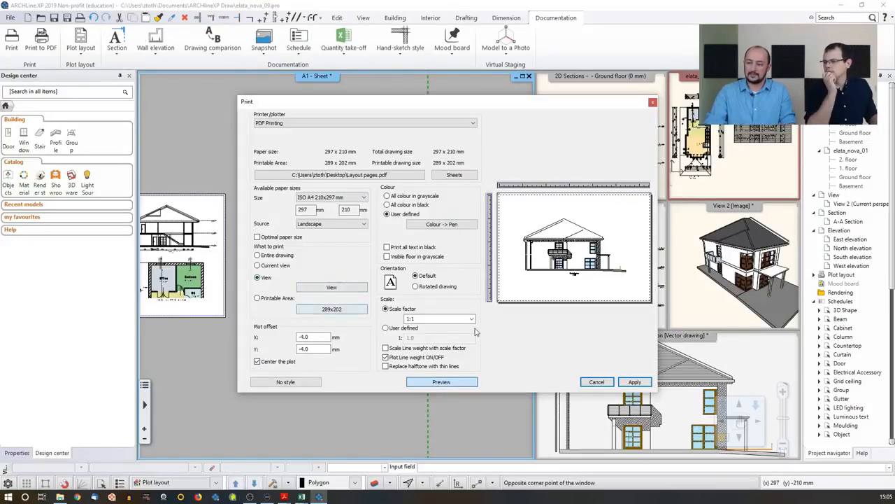
{"action": "left_click", "coordinate": [634, 382]}
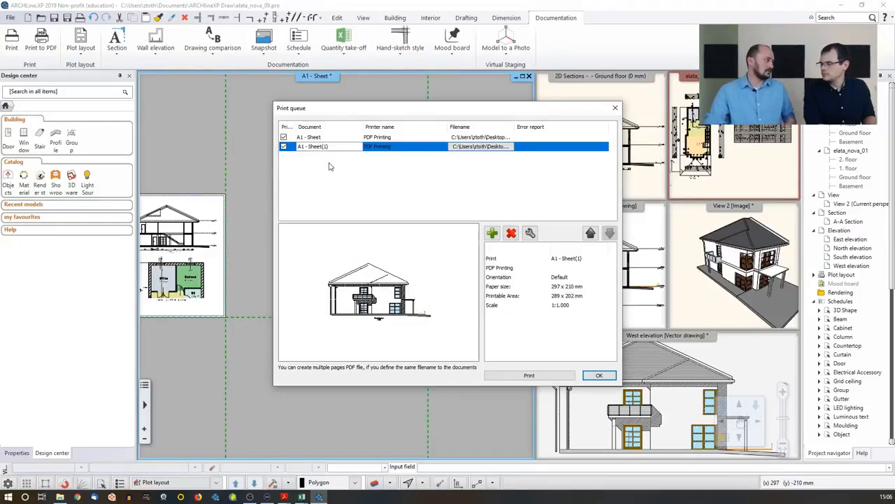
- Print both queued jobs to the Layout pages PDF and review its two pages
{"action": "left_click", "coordinate": [529, 376]}
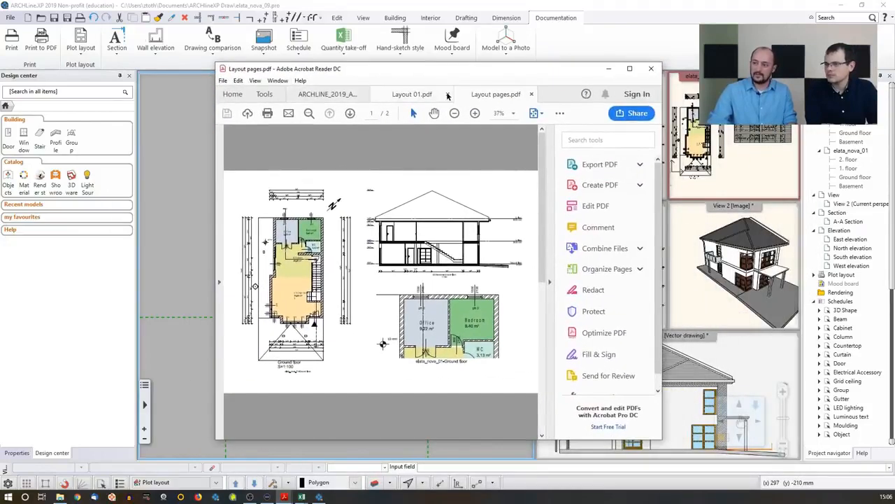
{"action": "left_click", "coordinate": [629, 68]}
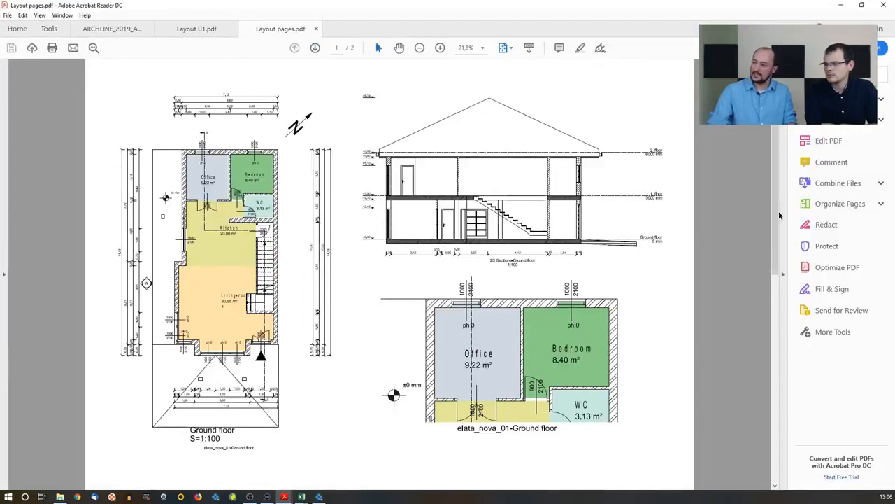
{"action": "left_click_drag", "start_coordinate": [777, 214], "coordinate": [758, 418]}
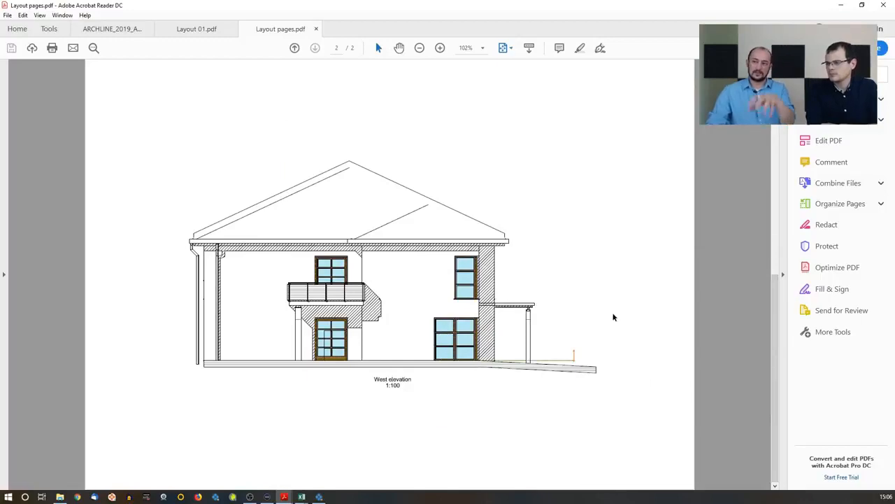
{"action": "left_click", "coordinate": [295, 48]}
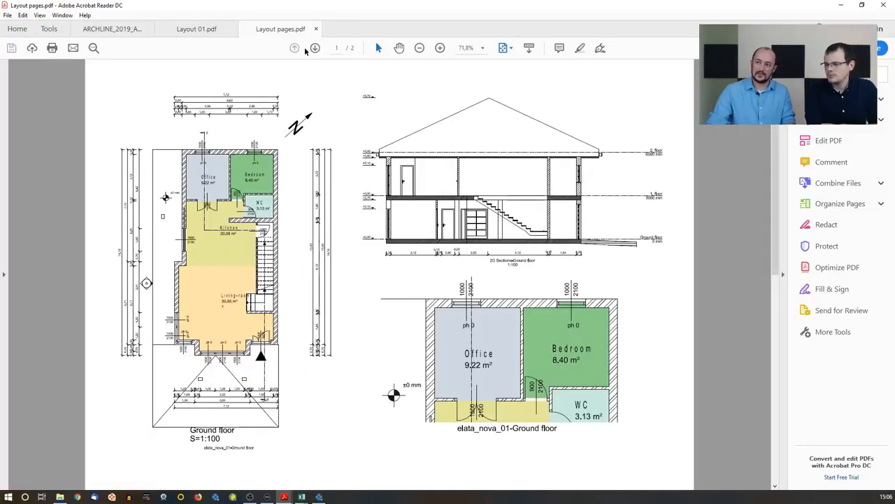
{"action": "left_click", "coordinate": [315, 47]}
{"action": "left_click", "coordinate": [295, 47]}
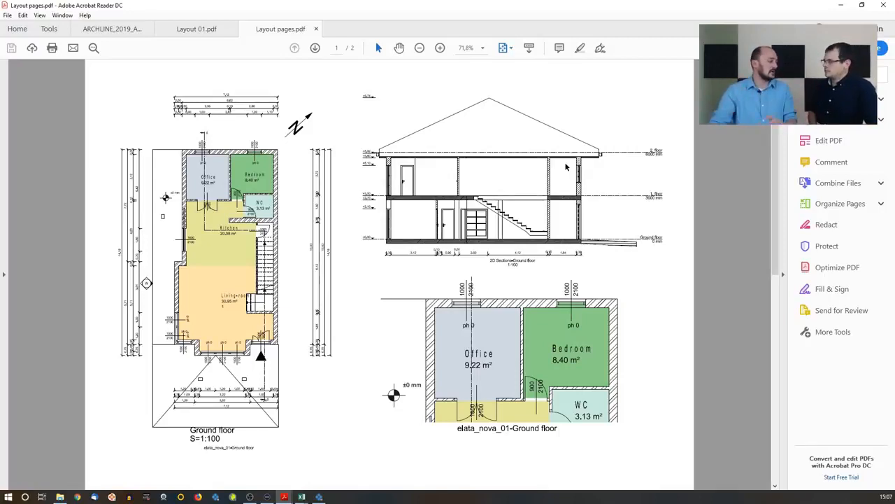
{"action": "left_click", "coordinate": [315, 47]}
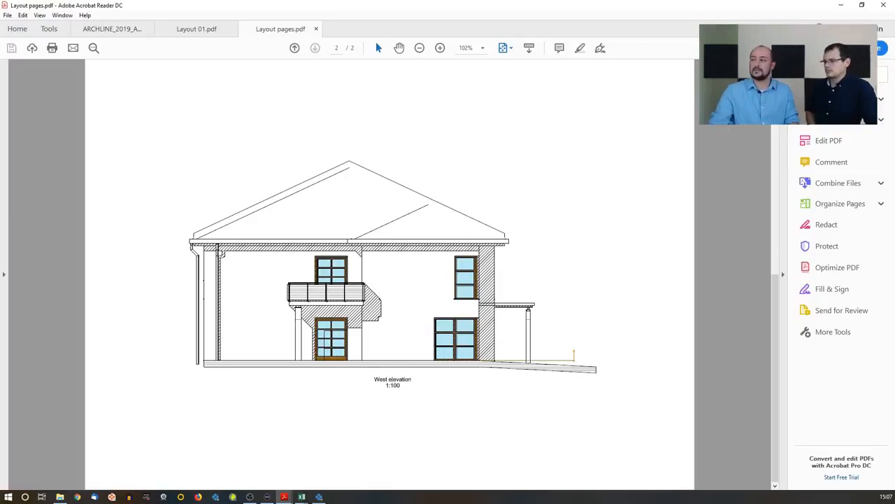
- Switch back to ARCHLine.XP, close the print queue and magnify the West elevation in the main window
{"action": "key", "text": "alt+Tab"}
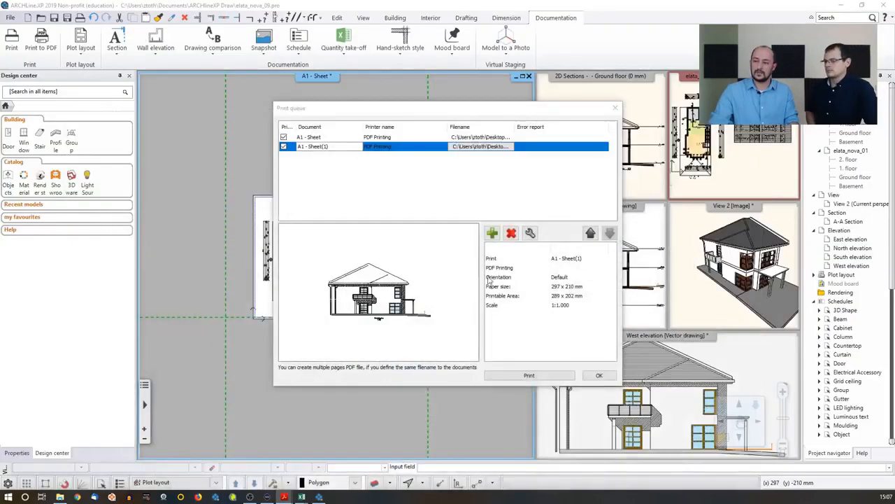
{"action": "left_click", "coordinate": [599, 375]}
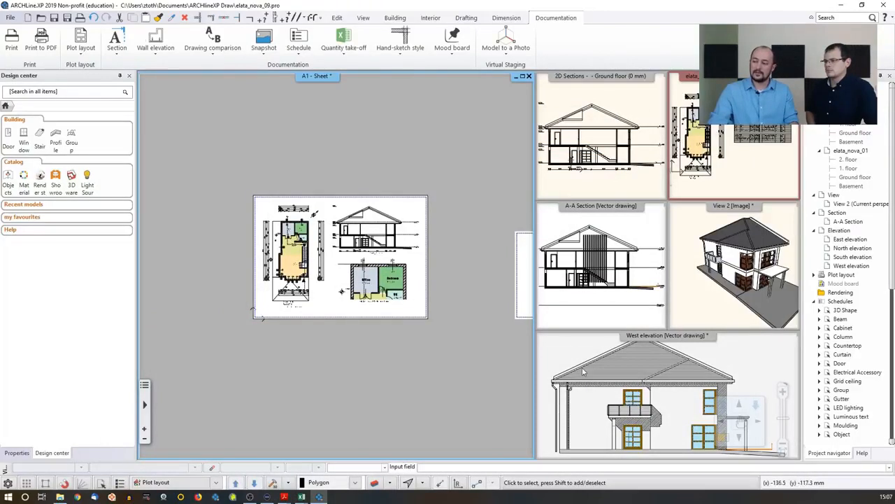
{"action": "left_click", "coordinate": [583, 371]}
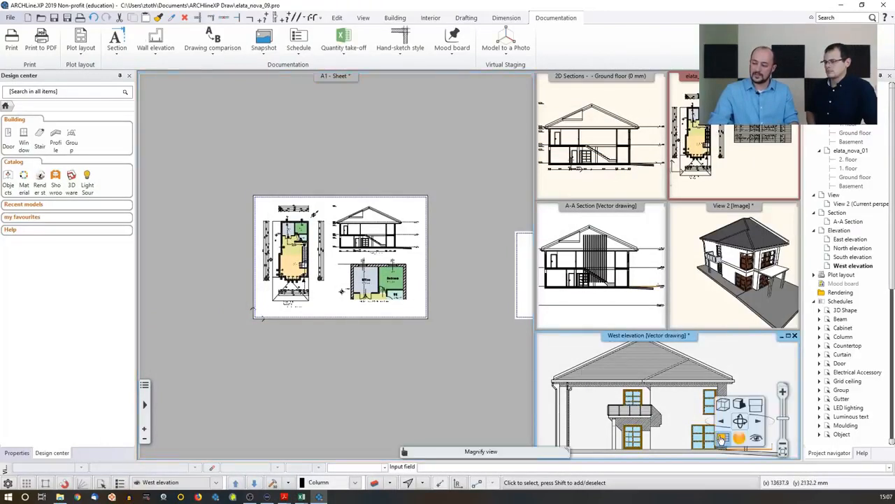
{"action": "left_click", "coordinate": [724, 438]}
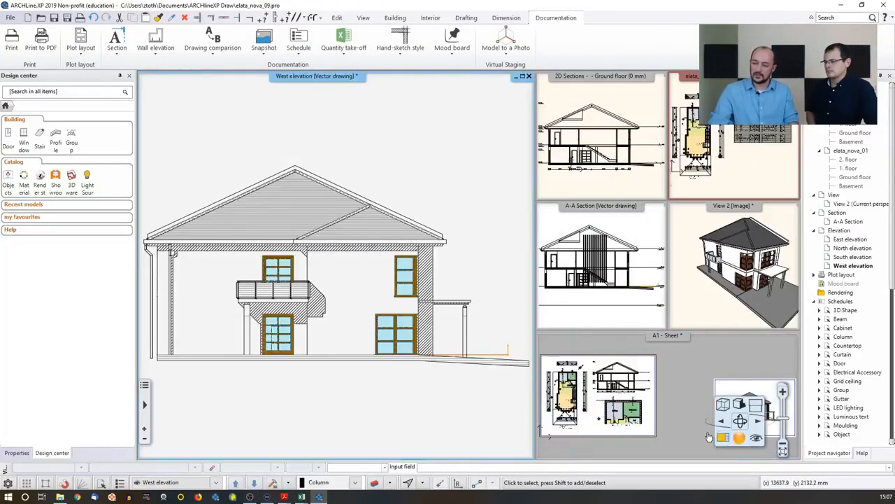
- Enable printing for the Roof layer in the layer properties of the West elevation
{"action": "left_click", "coordinate": [375, 483]}
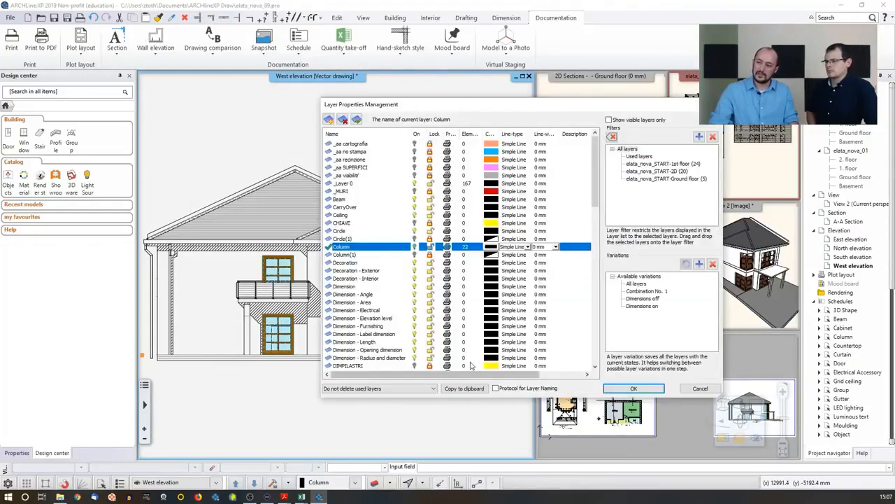
{"action": "scroll", "coordinate": [446, 198], "scroll_direction": "down", "scroll_amount": 14}
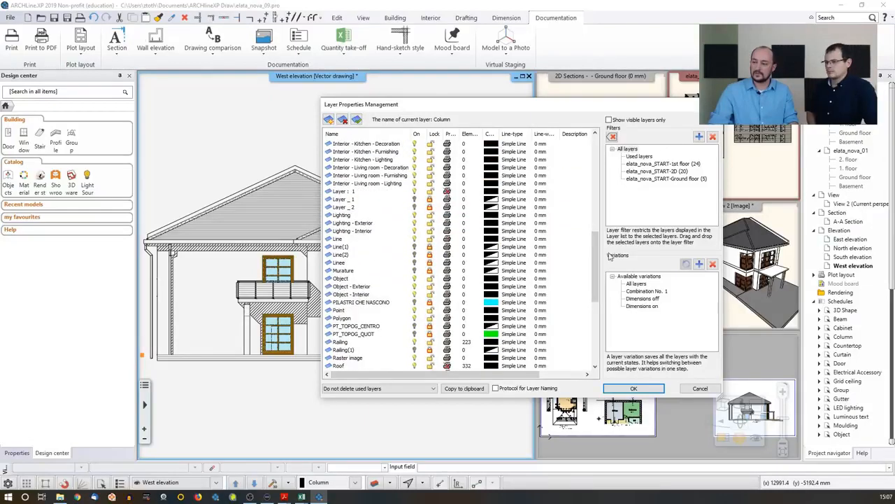
{"action": "left_click_drag", "start_coordinate": [597, 258], "coordinate": [596, 314]}
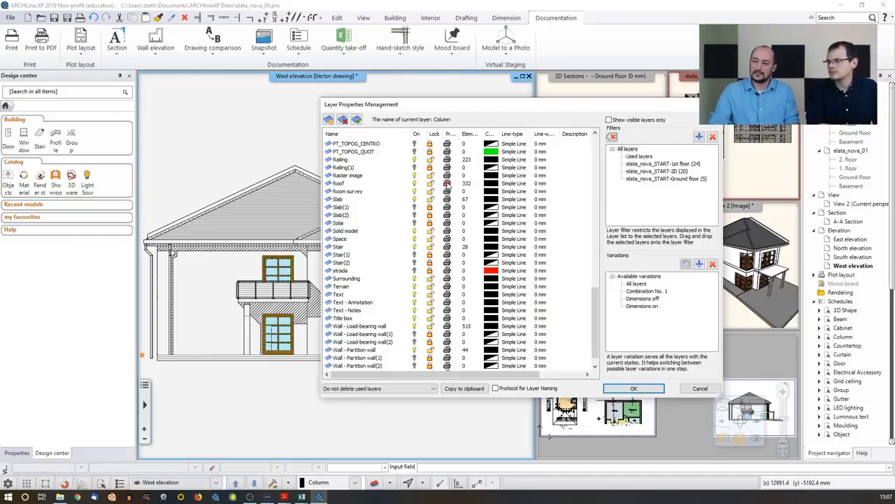
{"action": "left_click", "coordinate": [448, 184]}
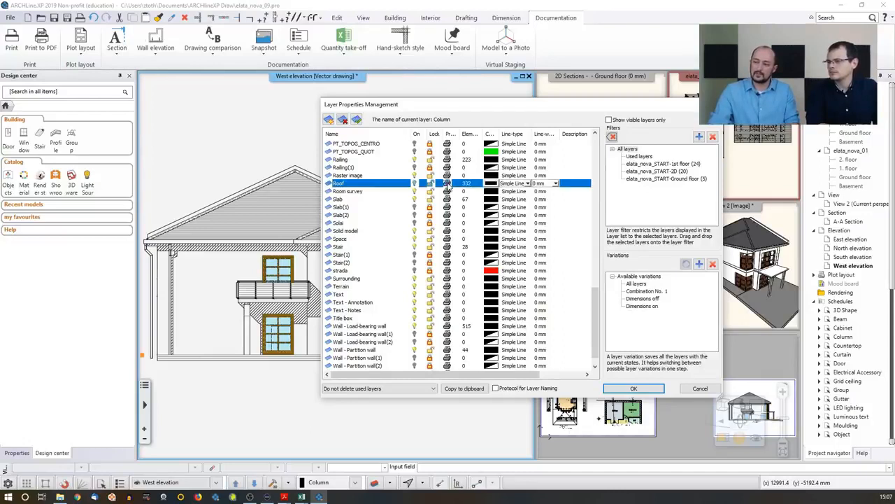
{"action": "left_click", "coordinate": [630, 389]}
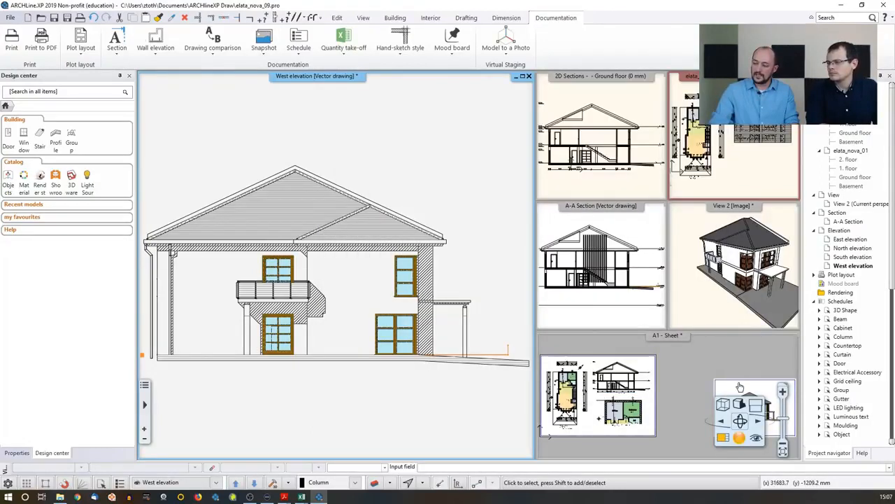
- Magnify the View 2 perspective in the main window and orbit the house to a lower viewing angle
{"action": "left_click", "coordinate": [666, 378]}
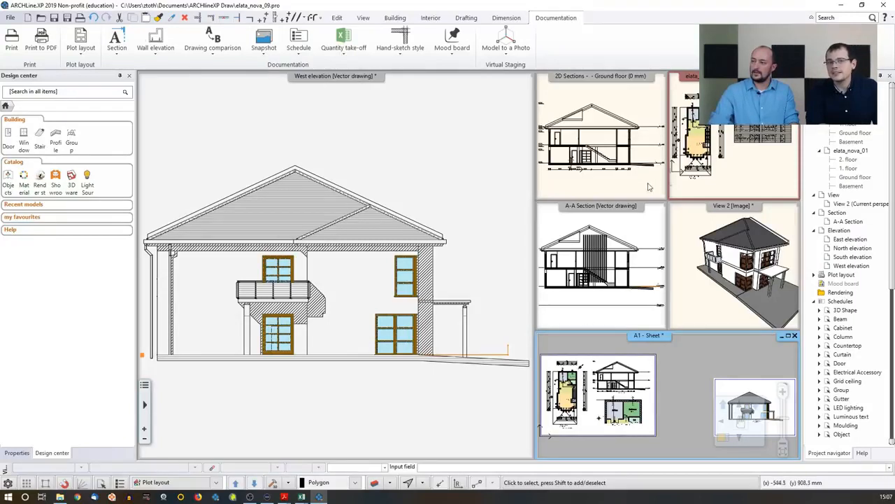
{"action": "left_click", "coordinate": [695, 177]}
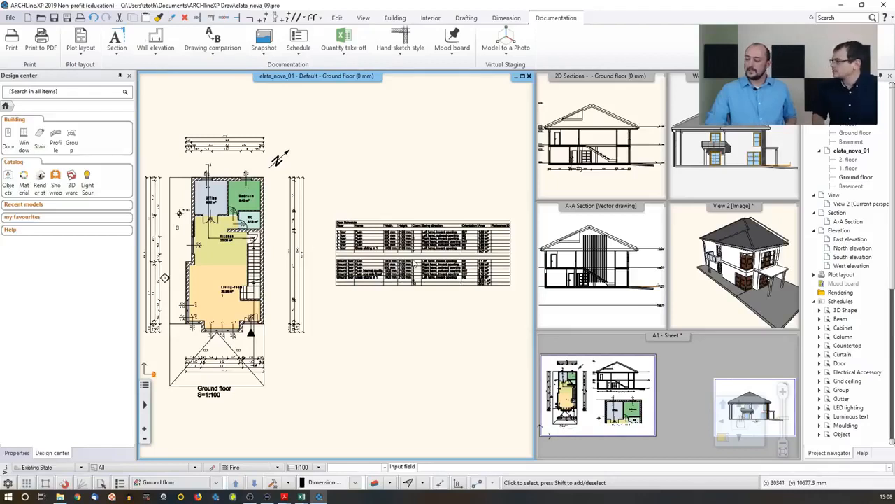
{"action": "left_click", "coordinate": [698, 243]}
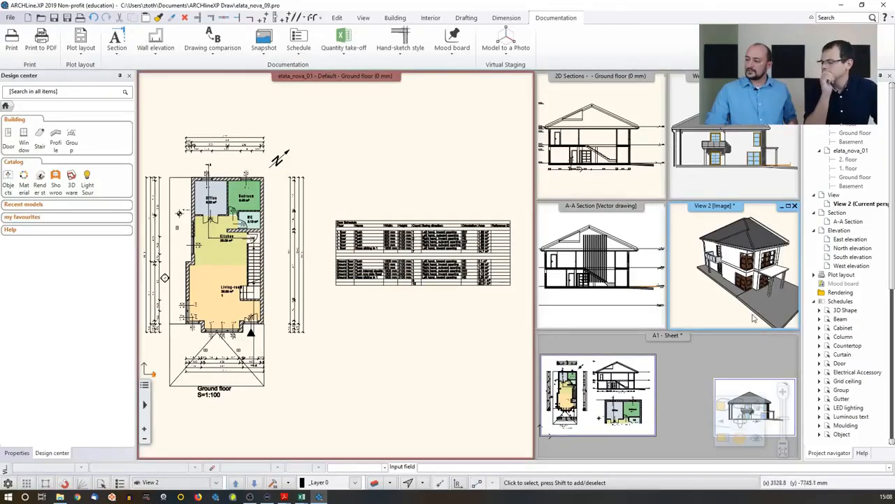
{"action": "left_click", "coordinate": [720, 439]}
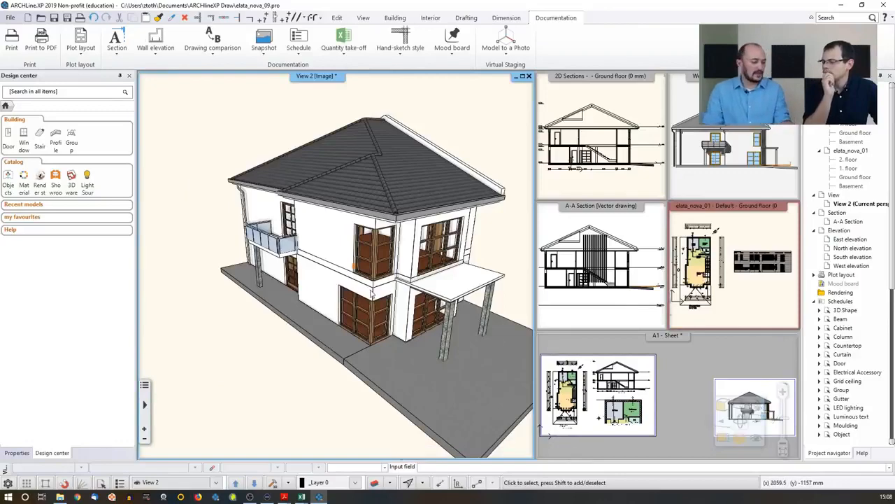
{"action": "mouse_move", "coordinate": [371, 292]}
{"action": "middle_mouse_down"}
{"action": "mouse_move", "coordinate": [367, 260]}
{"action": "mouse_move", "coordinate": [389, 255]}
{"action": "mouse_move", "coordinate": [339, 285]}
{"action": "mouse_move", "coordinate": [384, 289]}
{"action": "middle_mouse_up"}
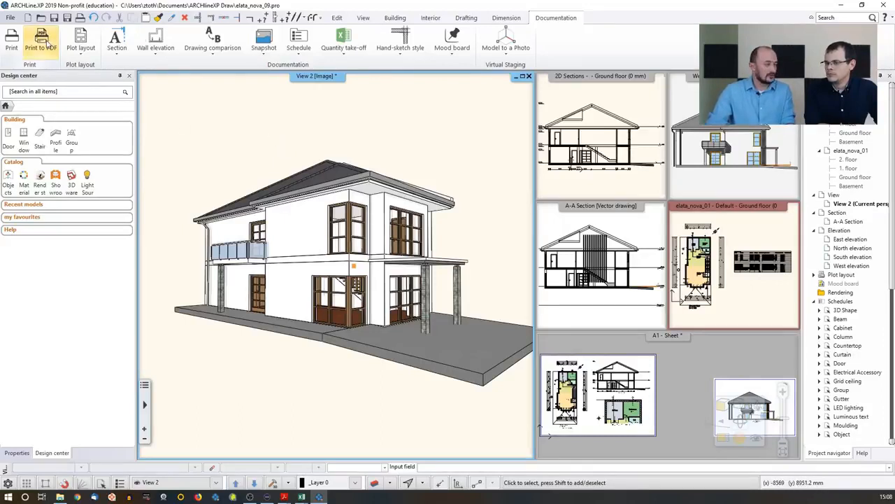
- Set up PDF printing of View 2 on ISO A4 210x297 mm landscape paper, scaled to fit
{"action": "left_click", "coordinate": [42, 45]}
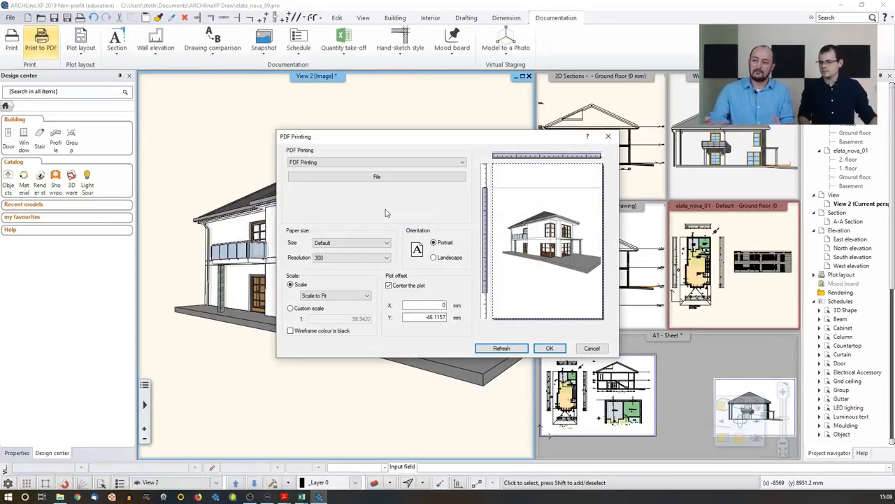
{"action": "left_click", "coordinate": [352, 243]}
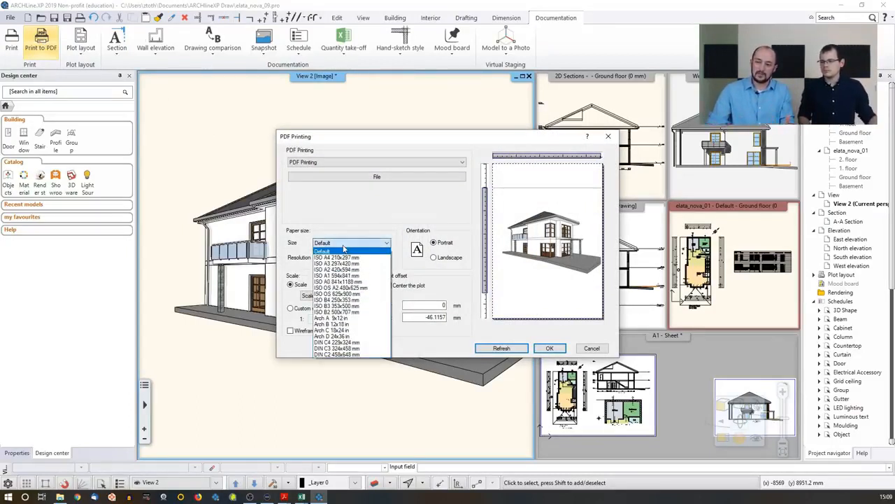
{"action": "left_click", "coordinate": [344, 259]}
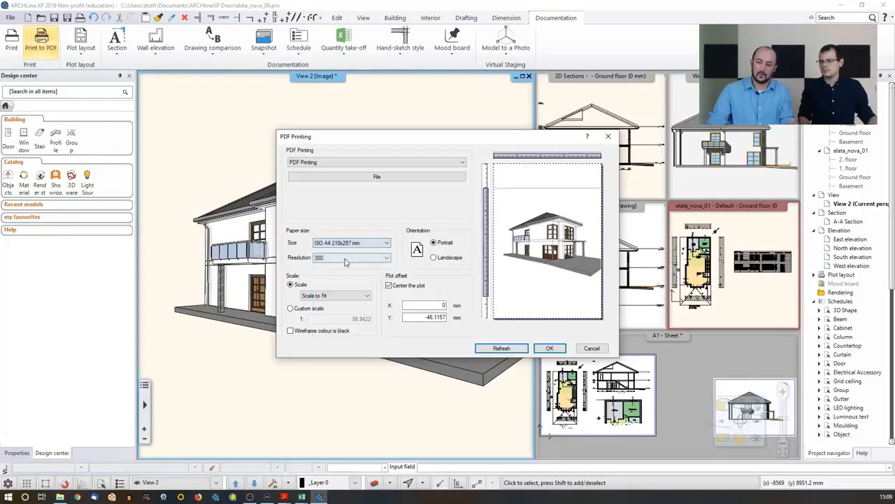
{"action": "left_click", "coordinate": [434, 257]}
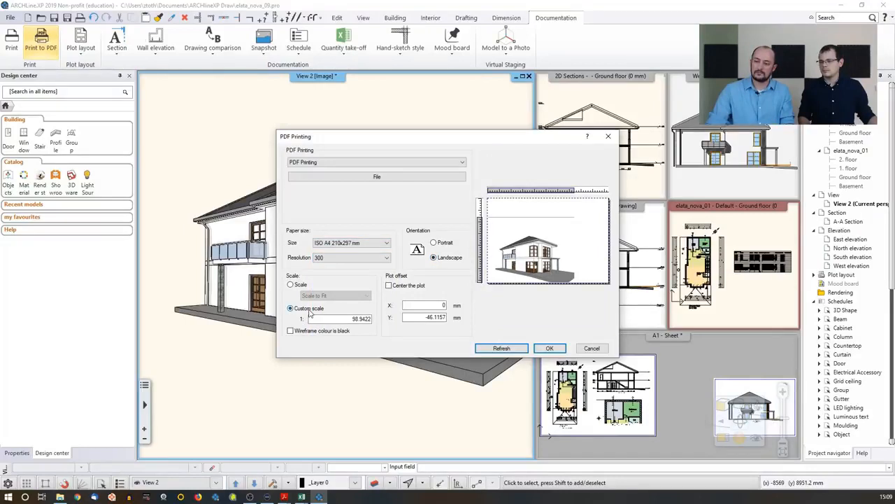
{"action": "left_click", "coordinate": [290, 284]}
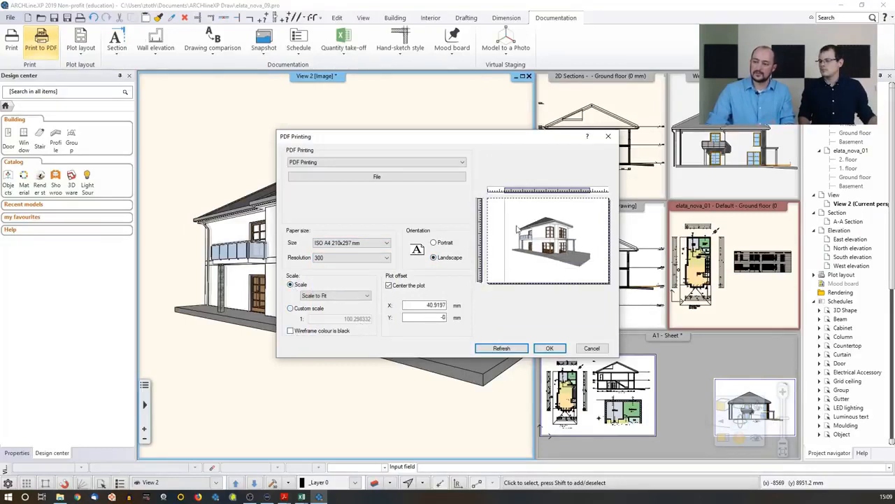
- Name the output file "Concept 3D" on the Desktop and print the 3D view to PDF
{"action": "left_click", "coordinate": [368, 176]}
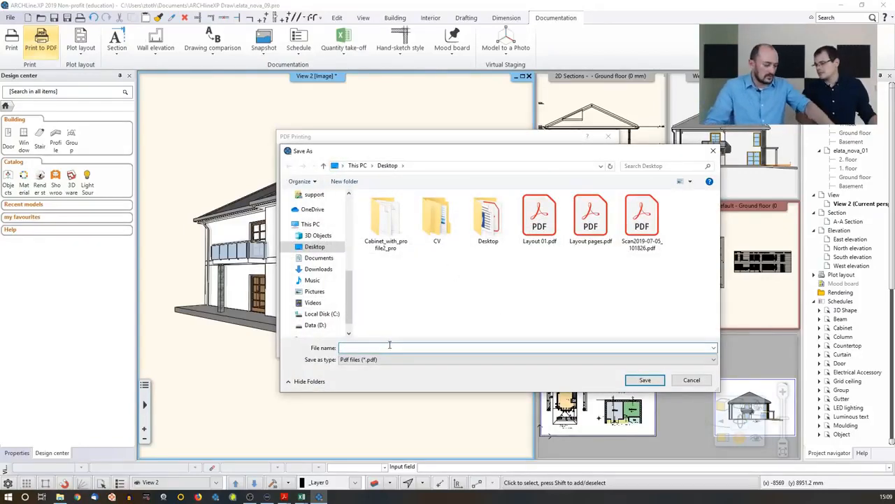
{"action": "type", "text": "Concept"}
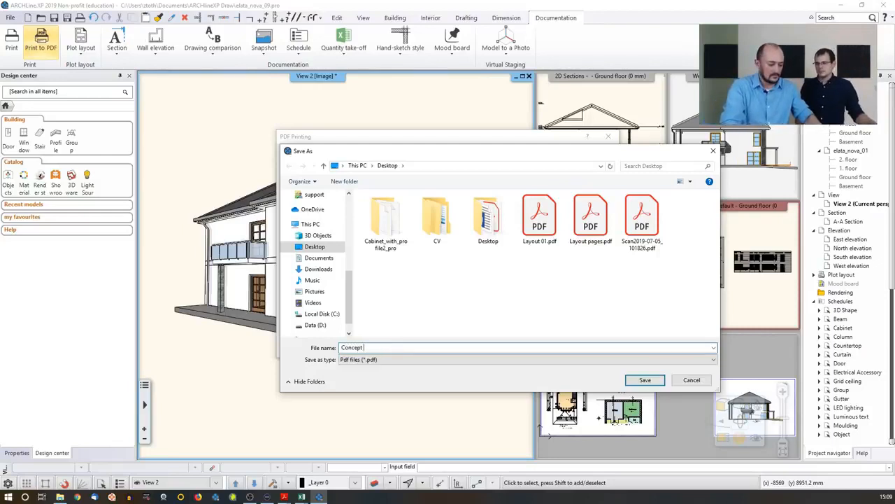
{"action": "type", "text": " 3d"}
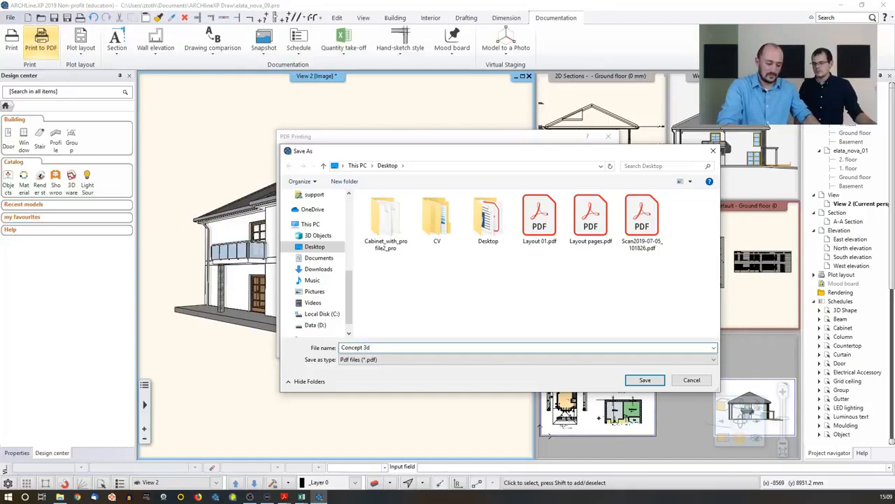
{"action": "left_click", "coordinate": [641, 381]}
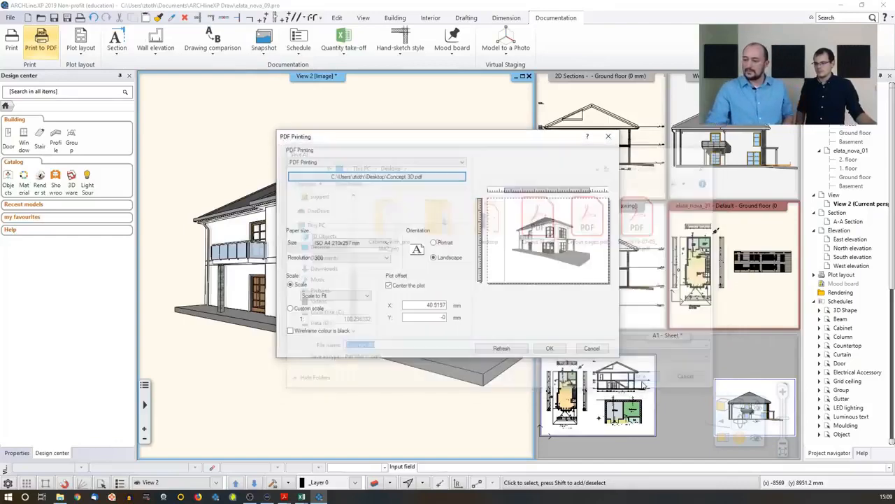
{"action": "left_click", "coordinate": [502, 349]}
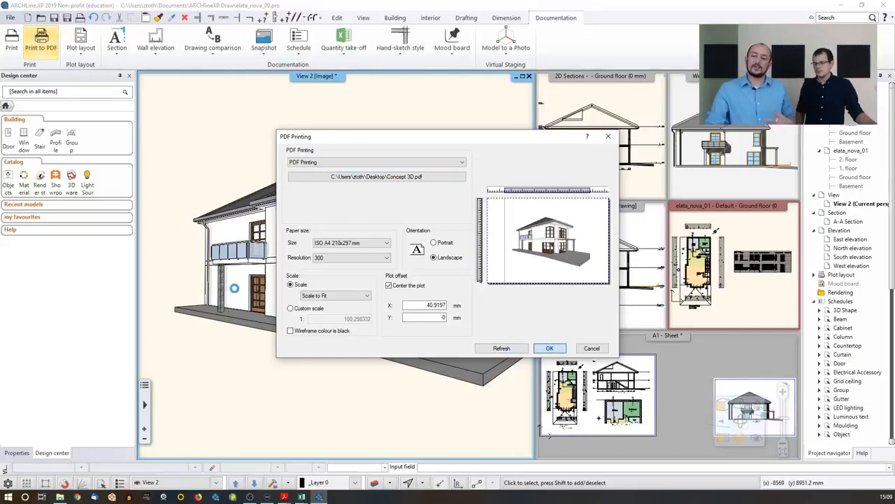